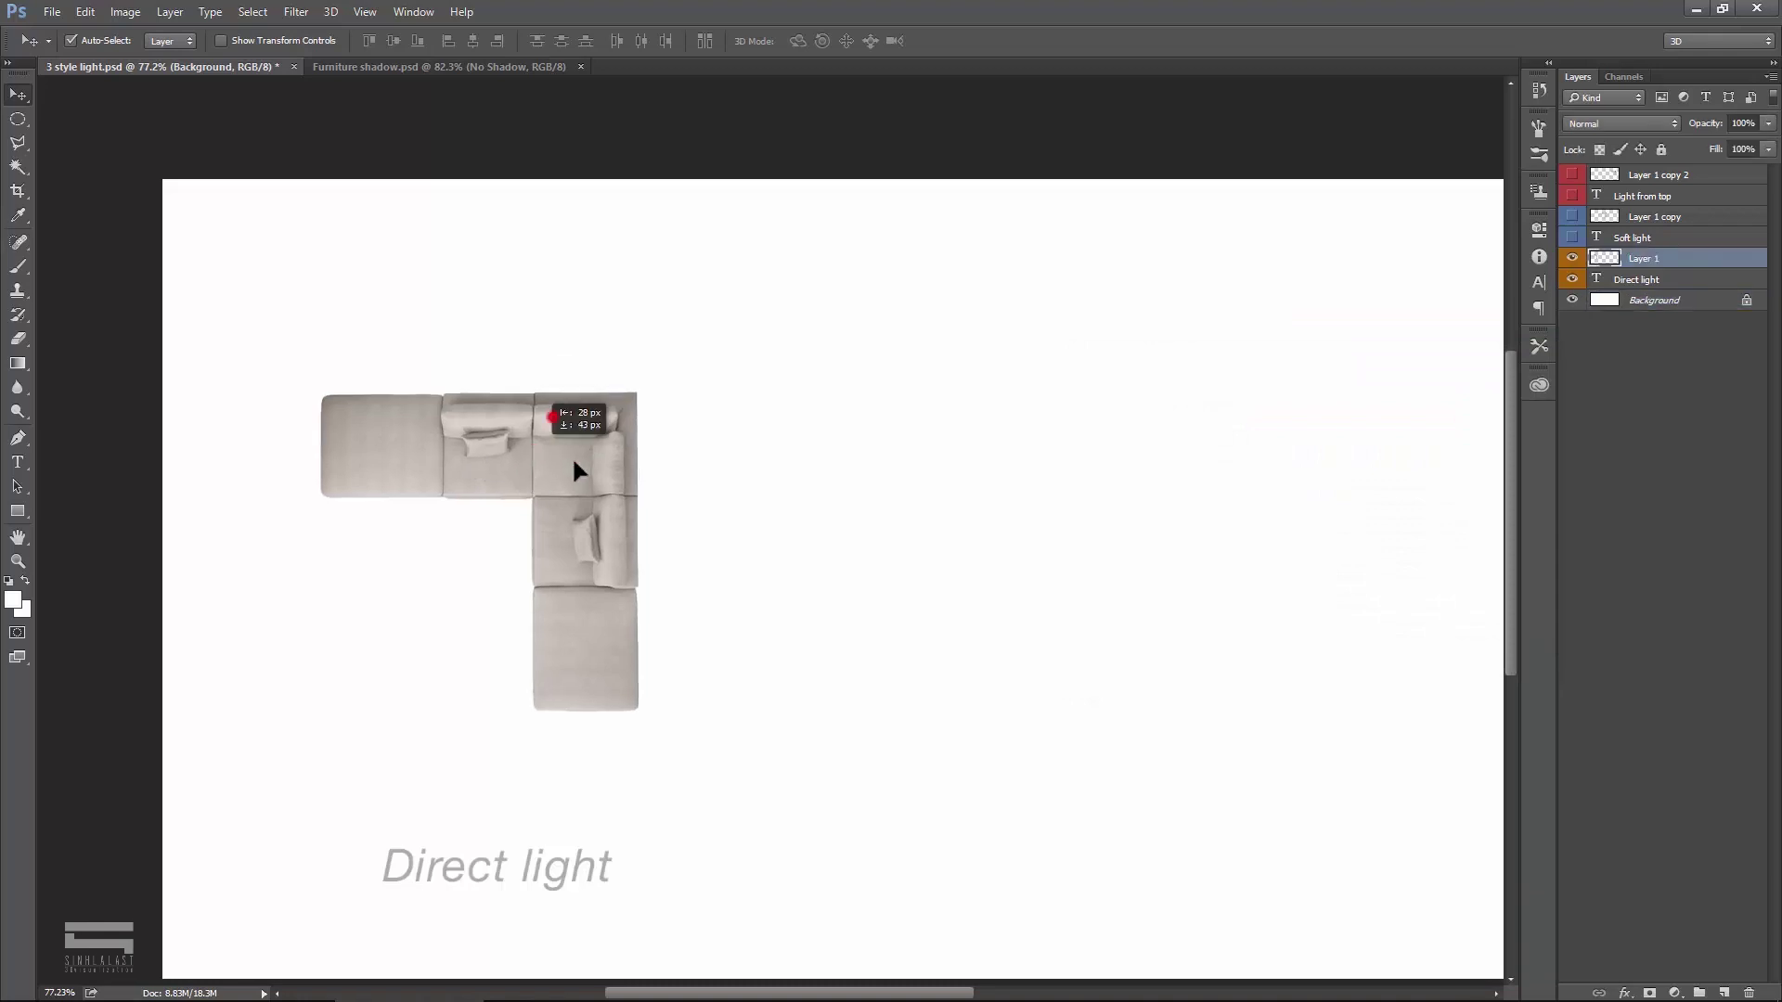
Step: Outline a polygonal lasso selection through the sofa's seats and extending diagonally up and outward behind its back edges for the shadow area
click(20, 143)
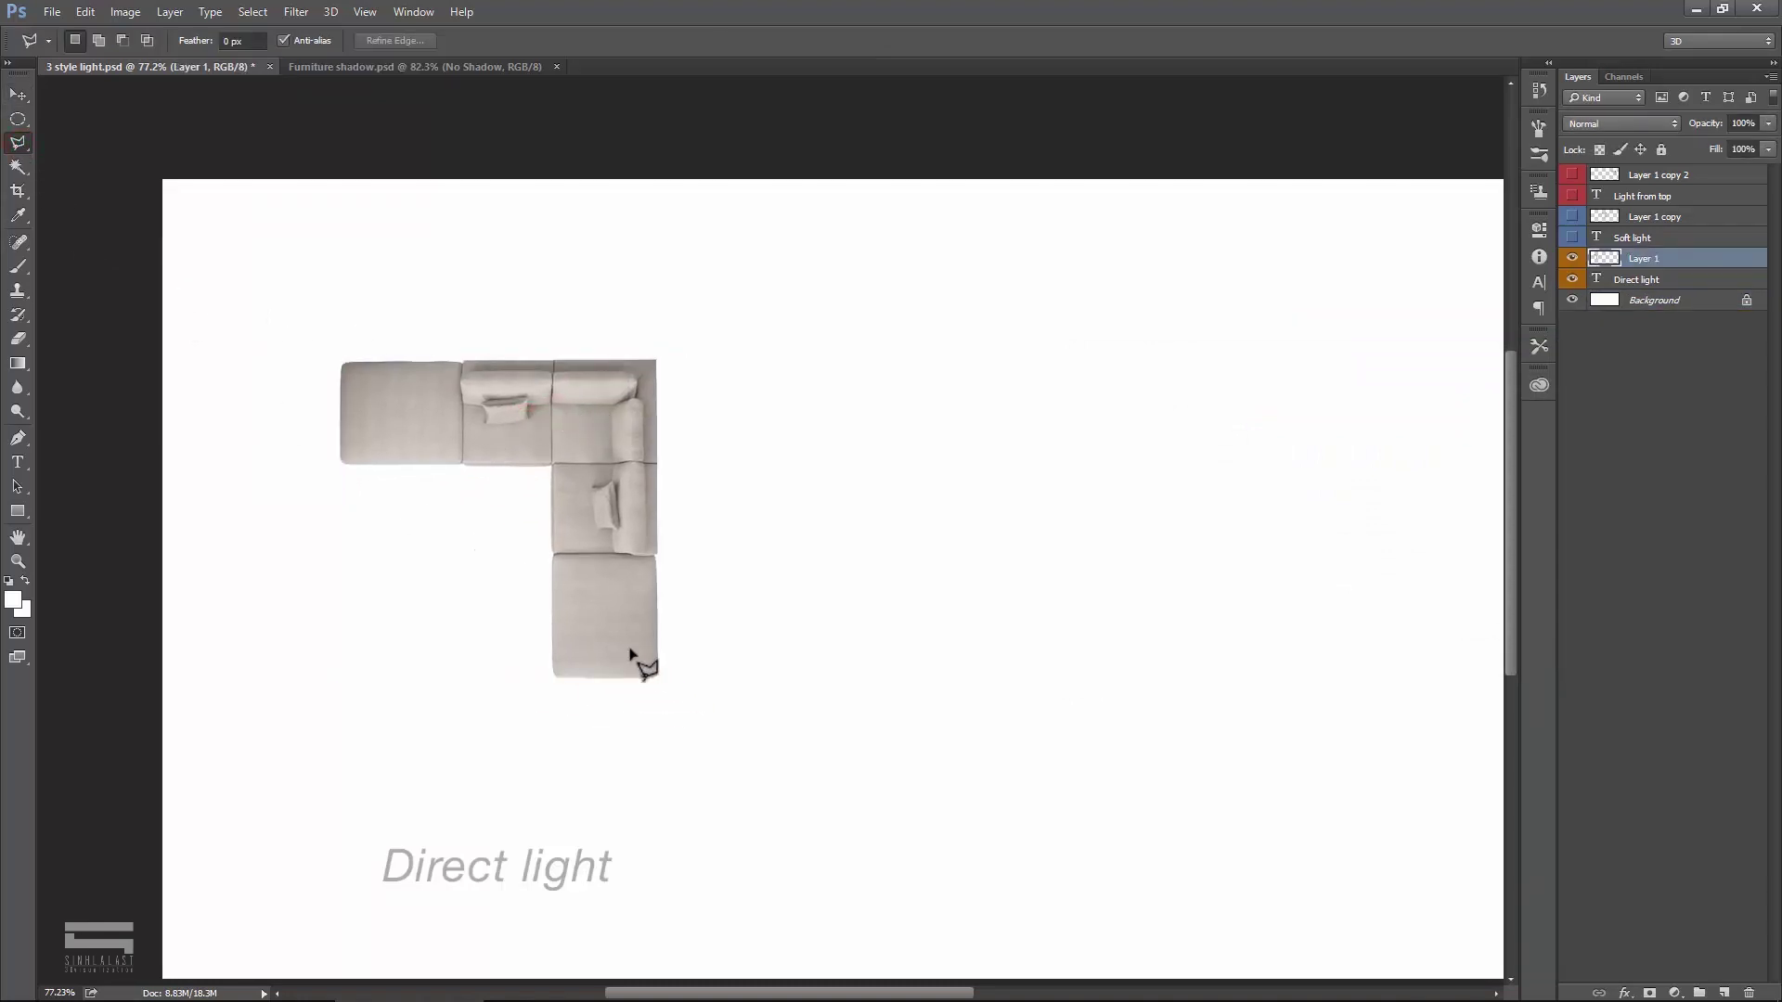
click(571, 662)
click(654, 675)
click(1062, 243)
click(862, 155)
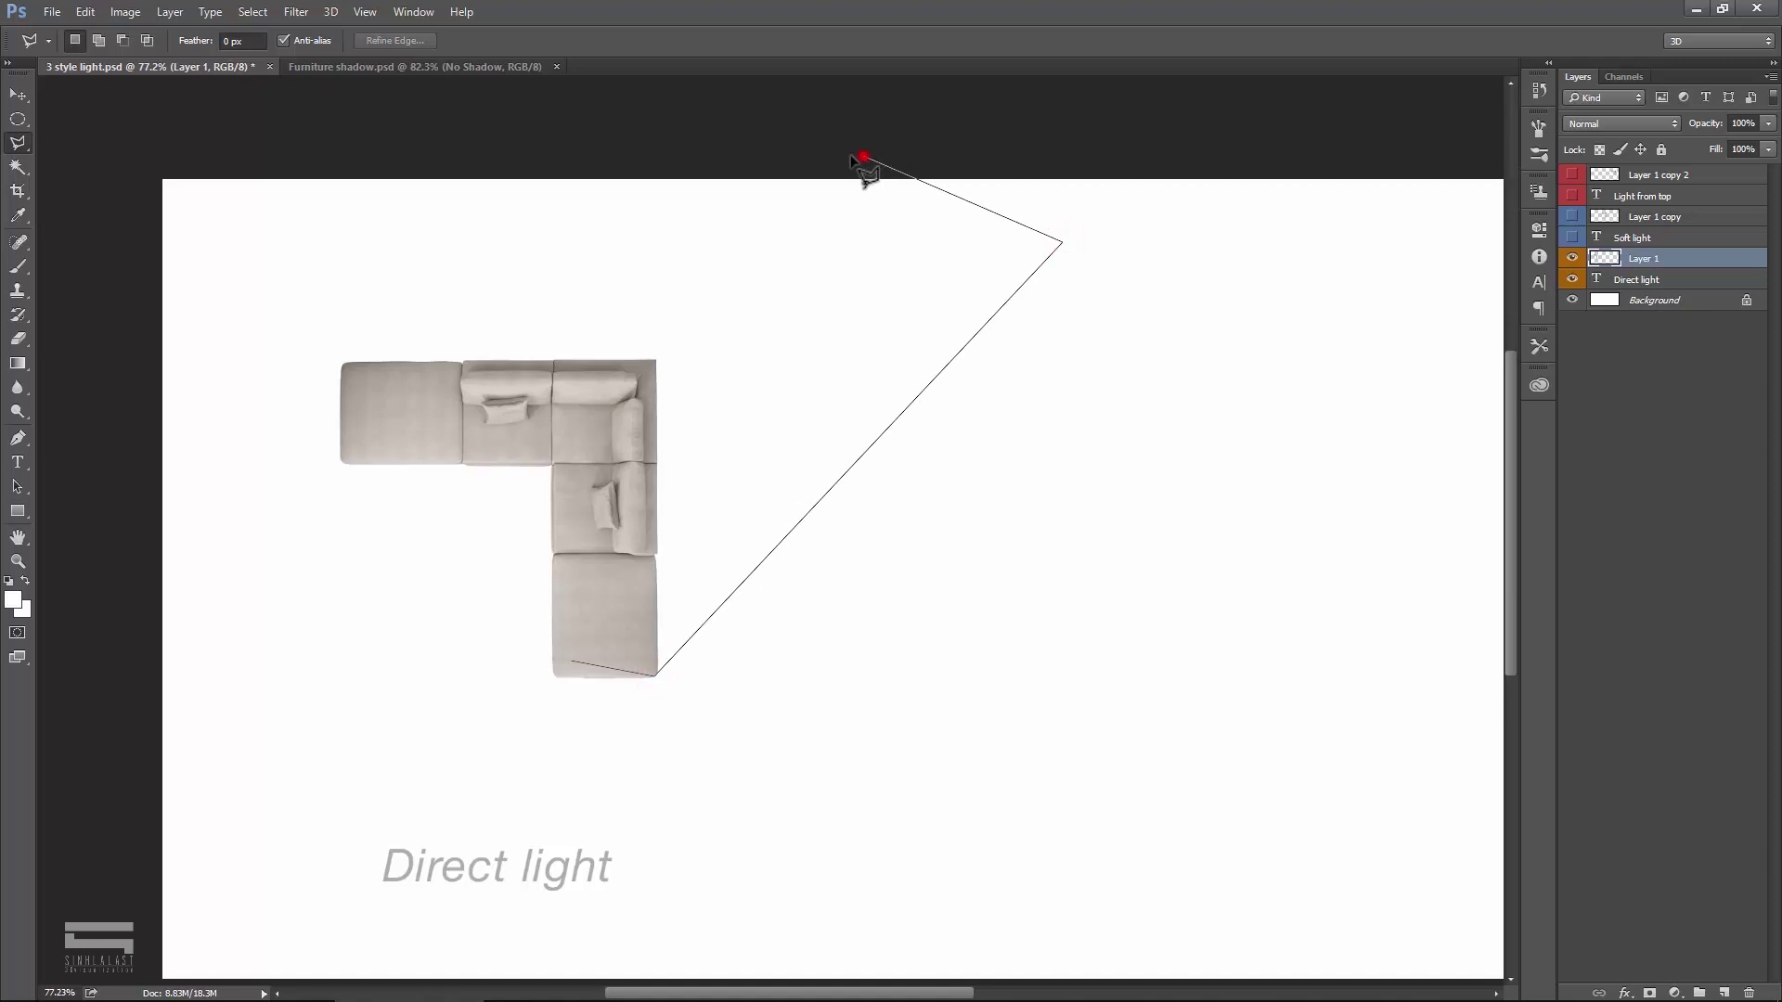
click(513, 147)
click(348, 407)
click(499, 438)
click(568, 440)
click(575, 531)
click(570, 637)
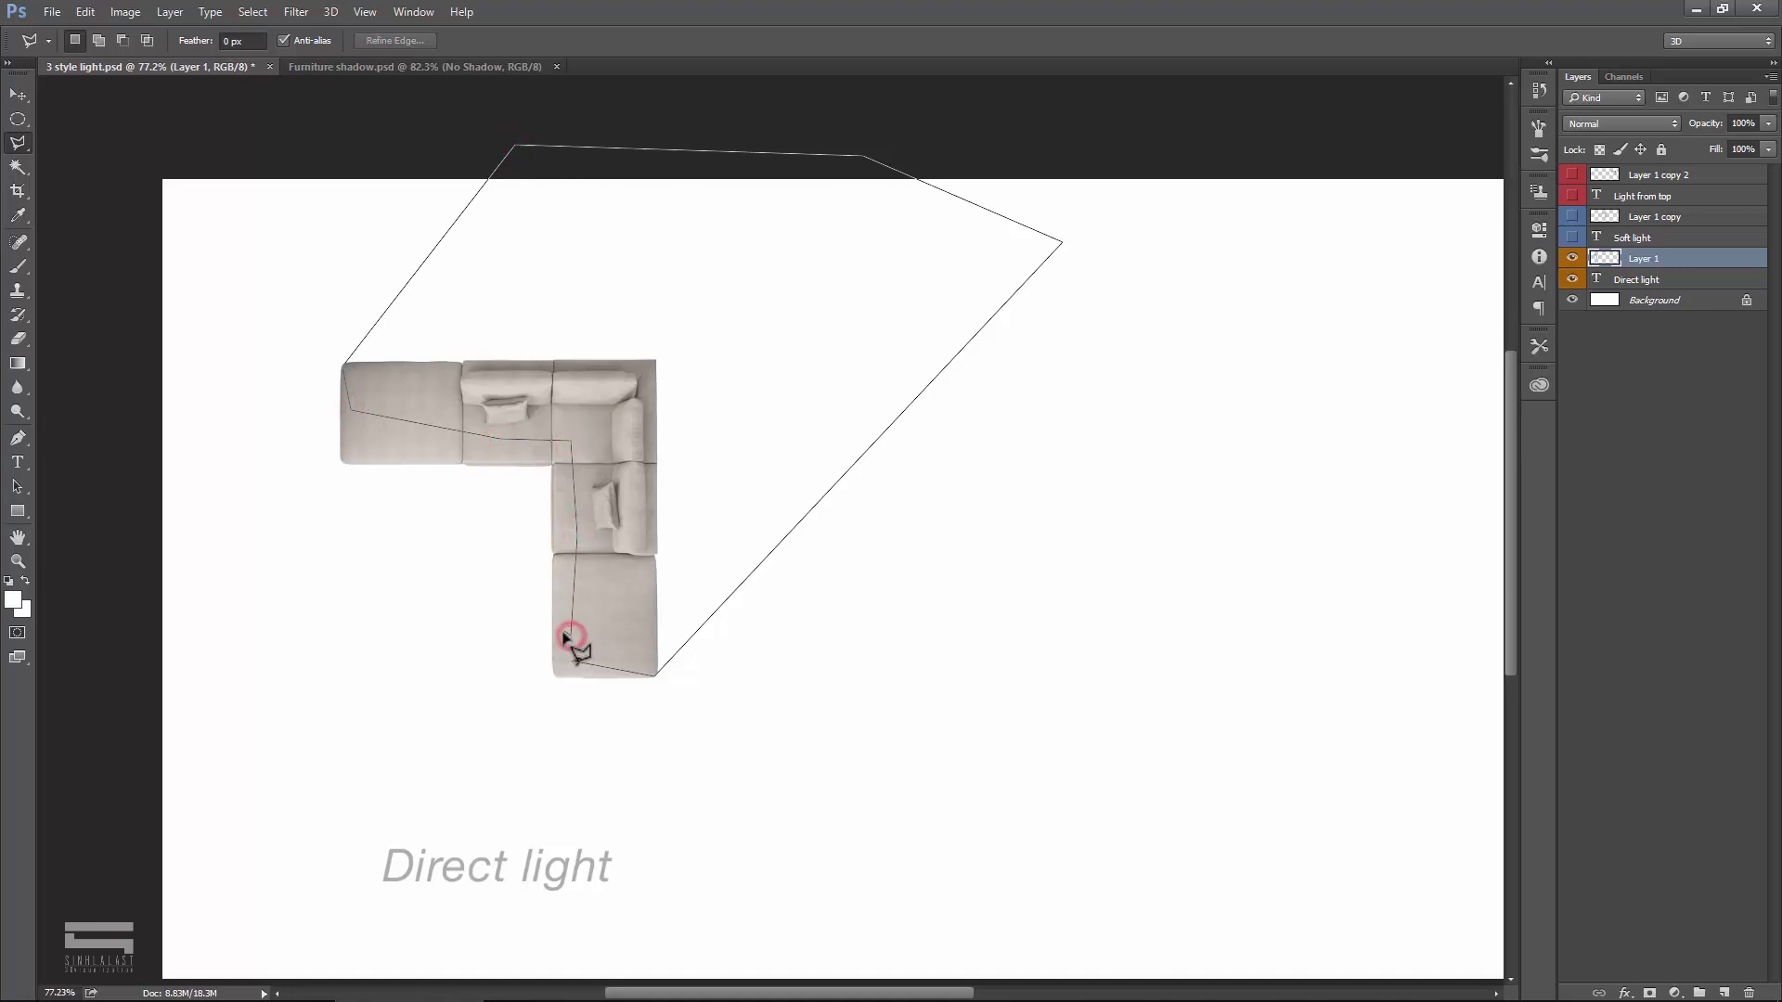
click(574, 662)
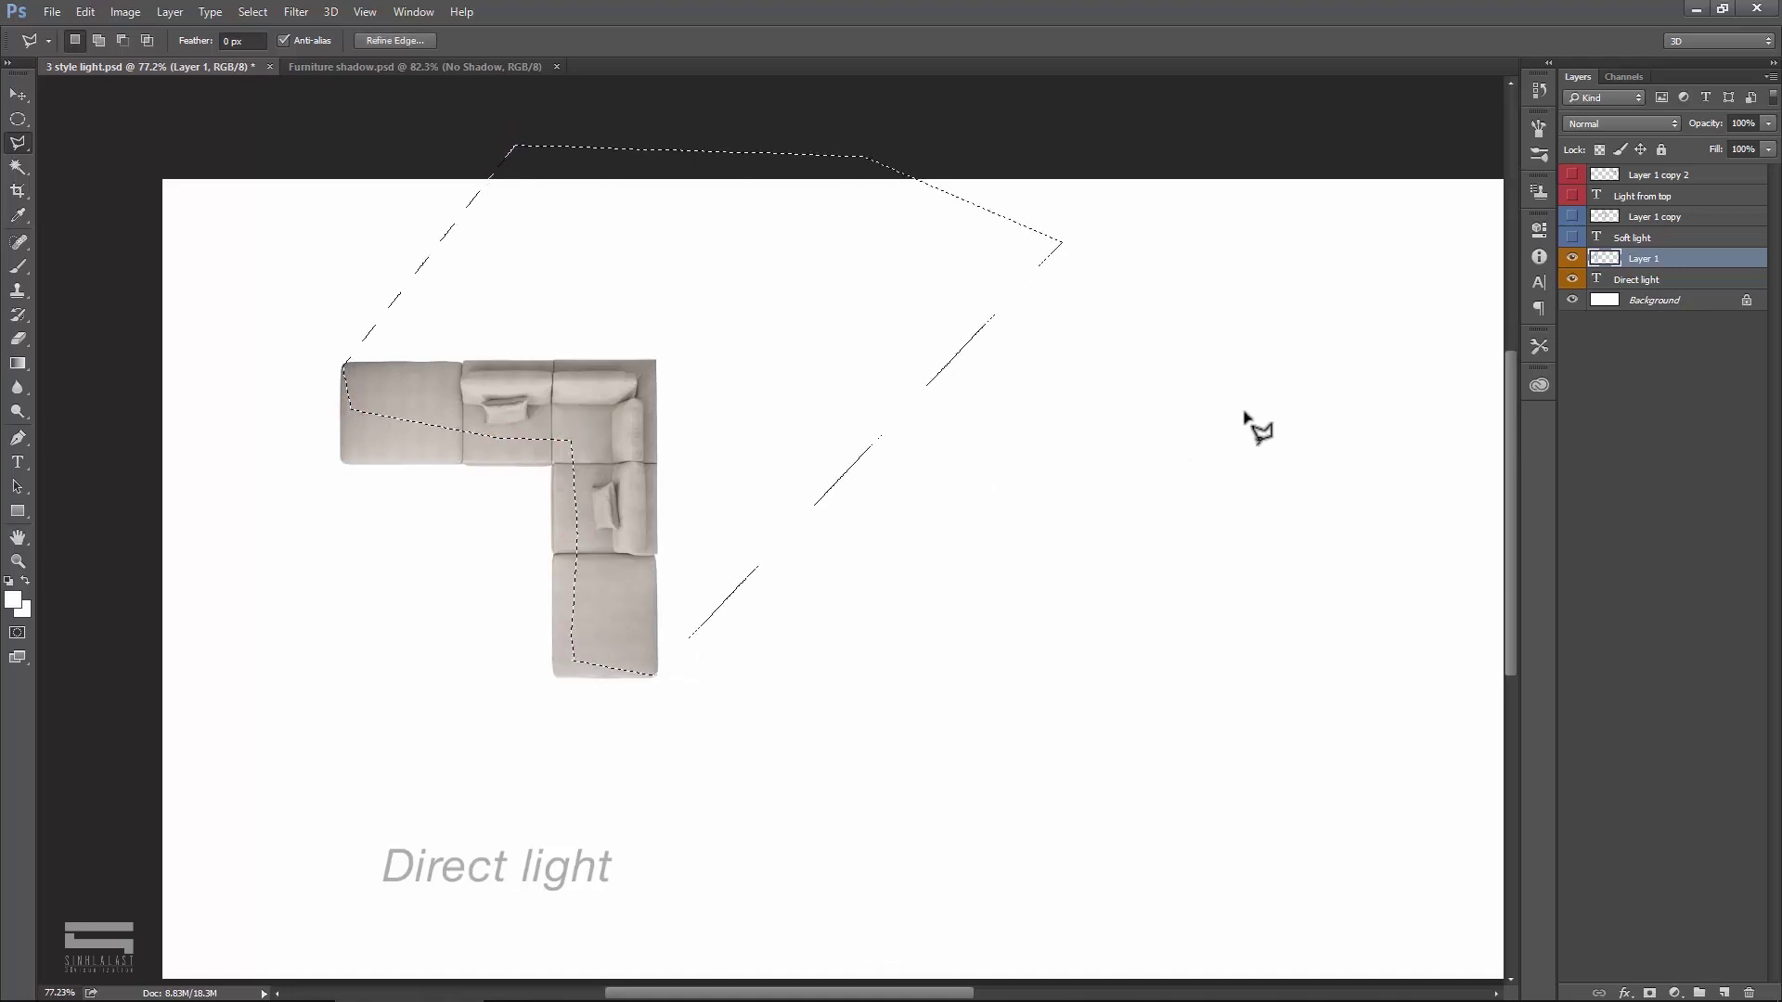
Step: Add a new layer named Shadow and place it beneath the sofa layer, Layer 1
click(1723, 992)
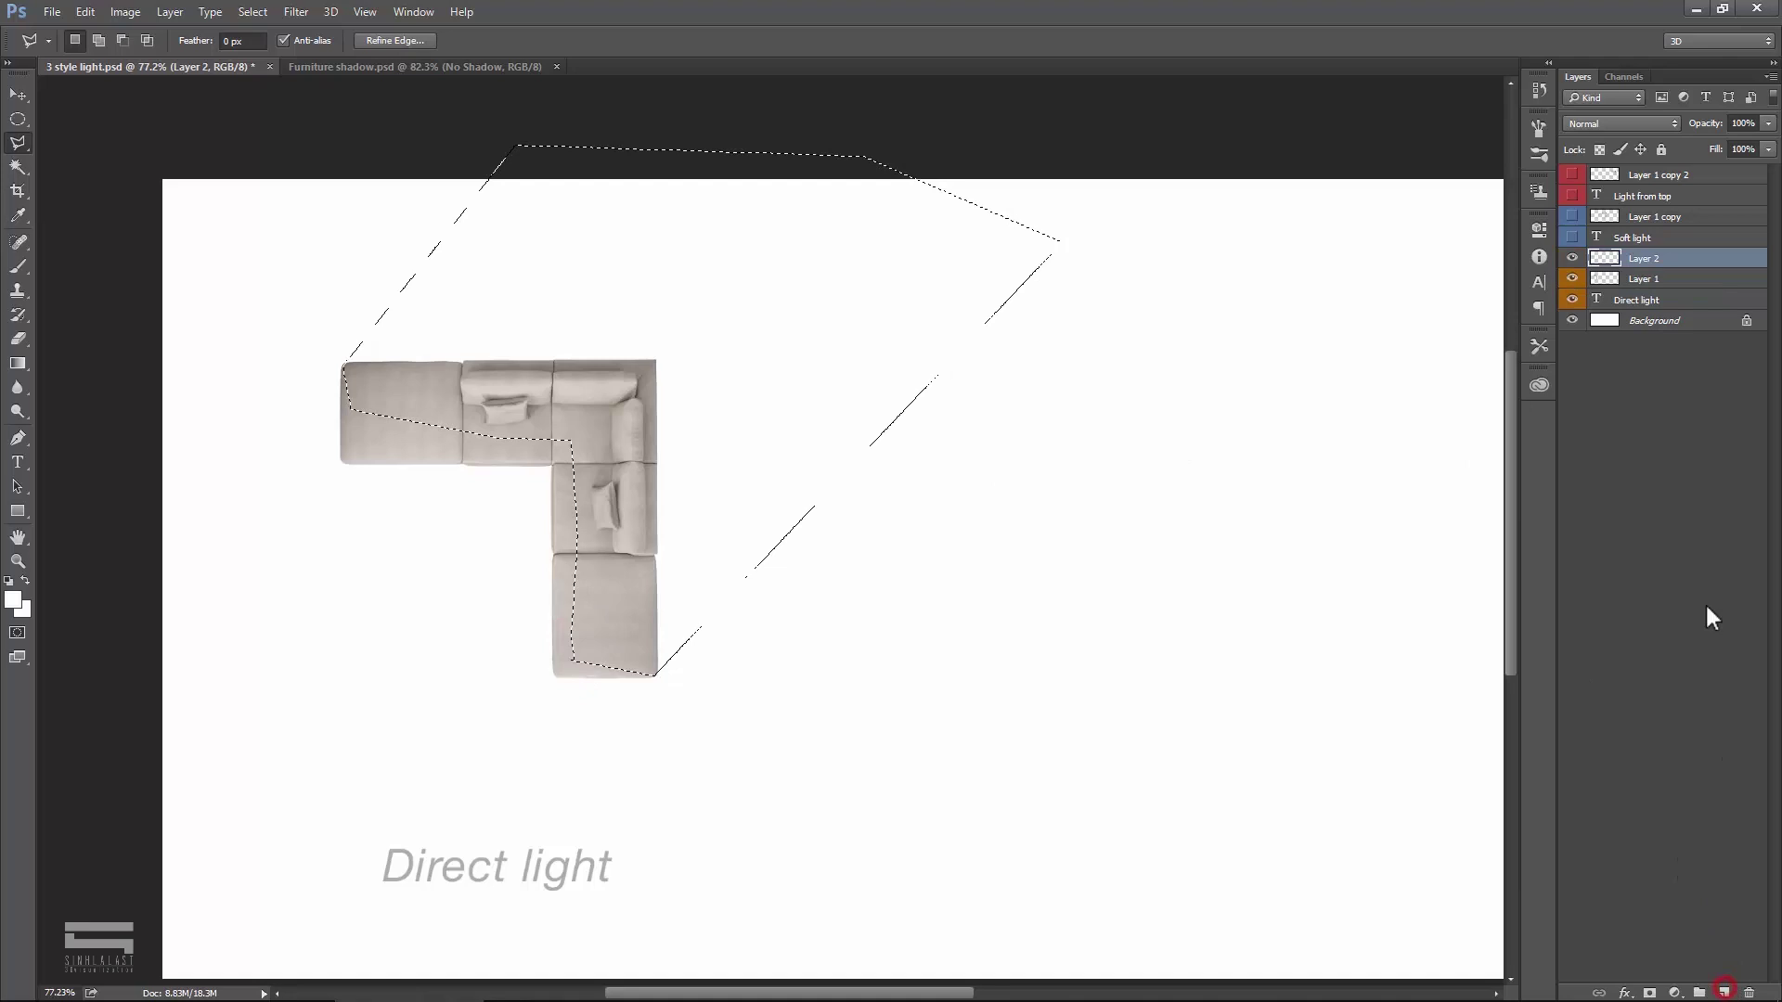
double_click(1640, 261)
key(Return)
drag(1701, 265, 1644, 281)
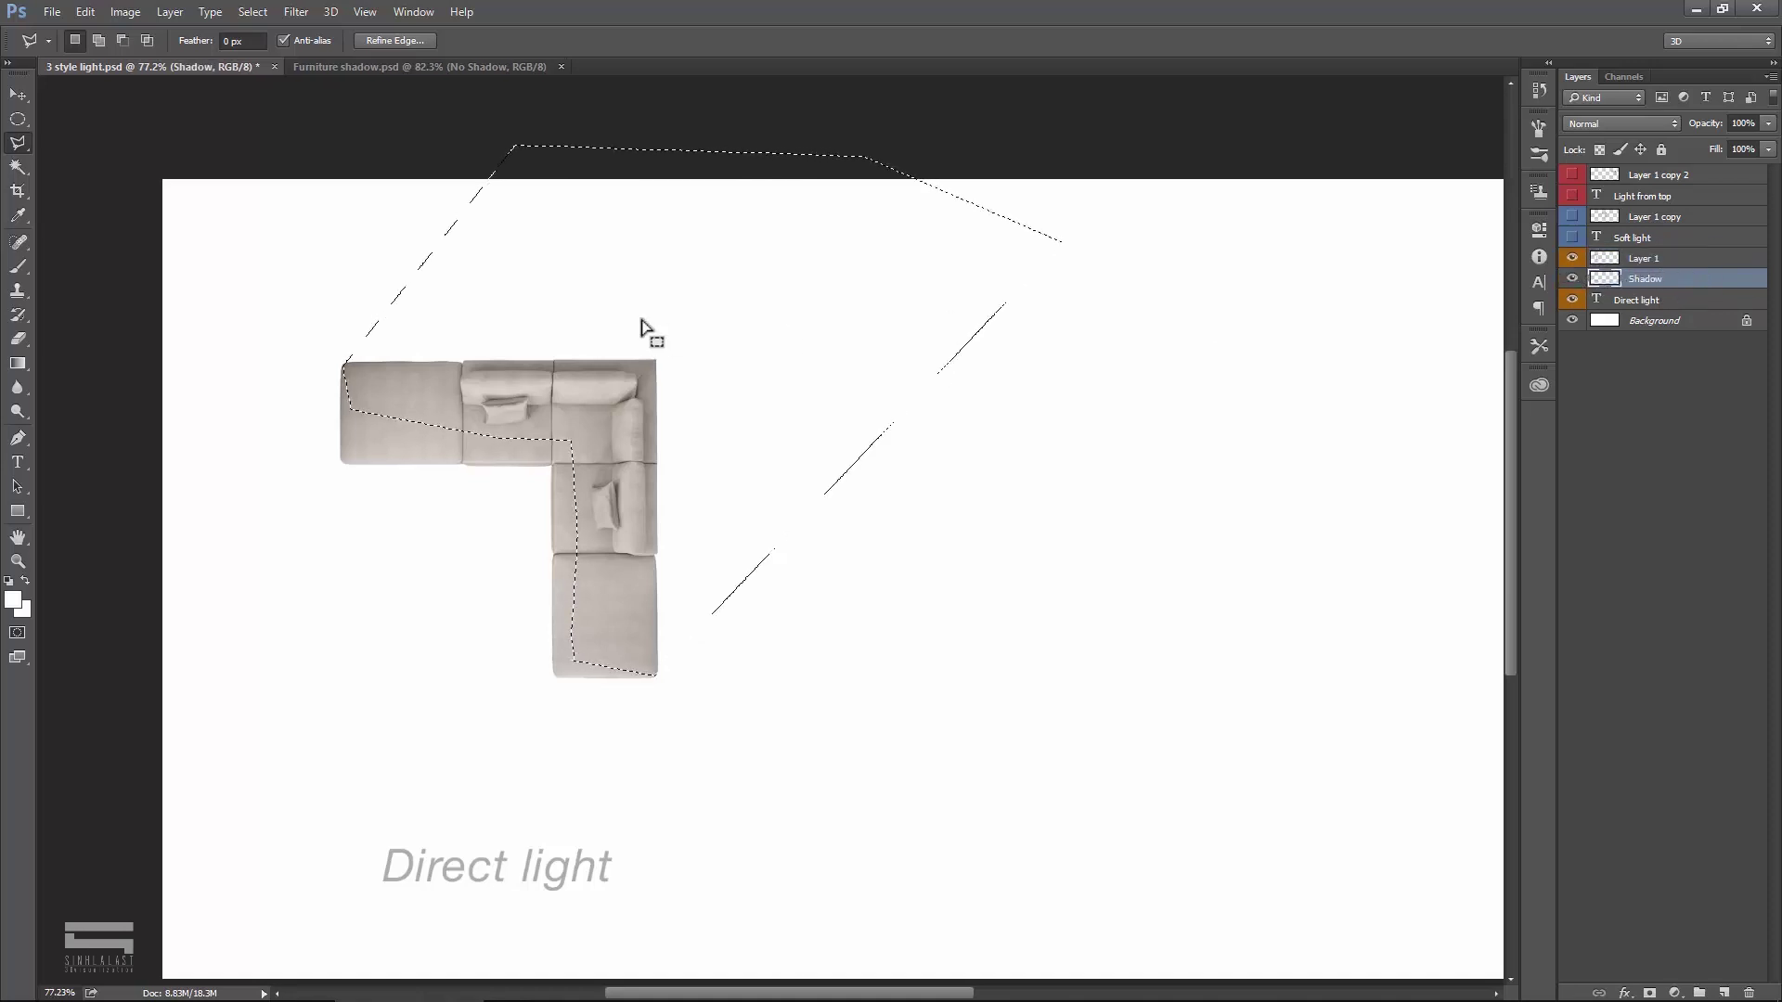
Step: Set up the Brush tool with a soft round tip, 0% hardness and a size of about 514 px
click(14, 271)
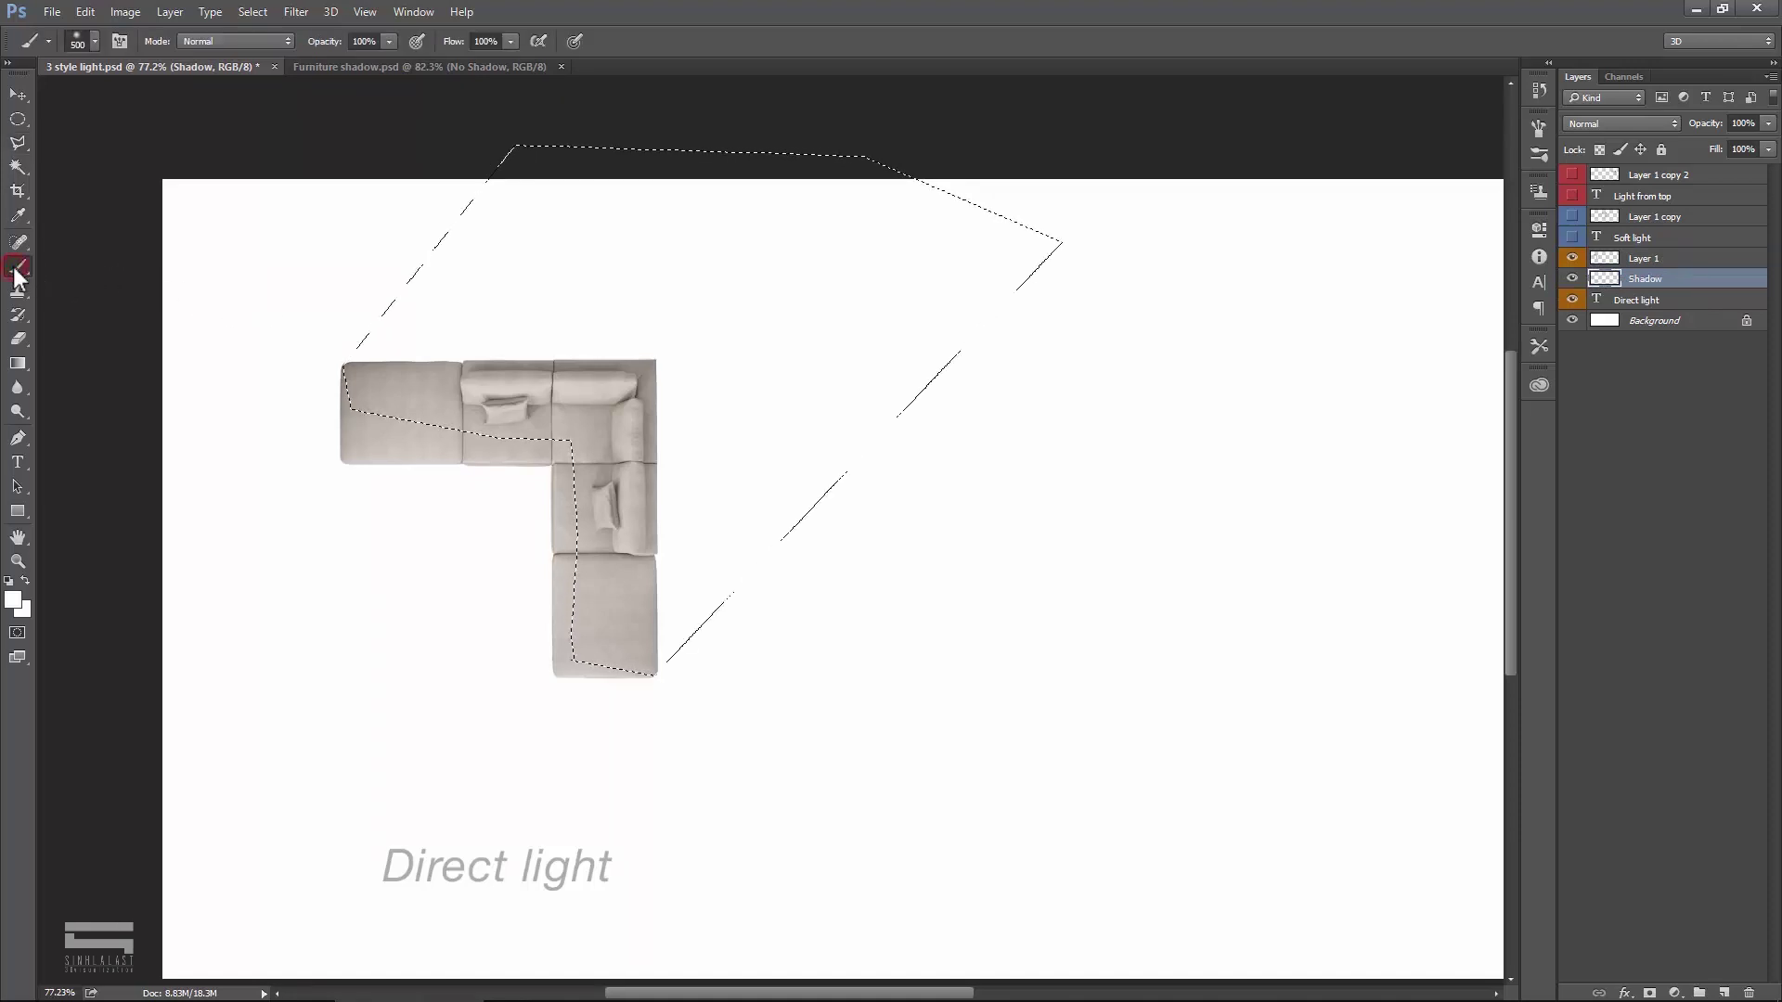
click(96, 43)
click(99, 223)
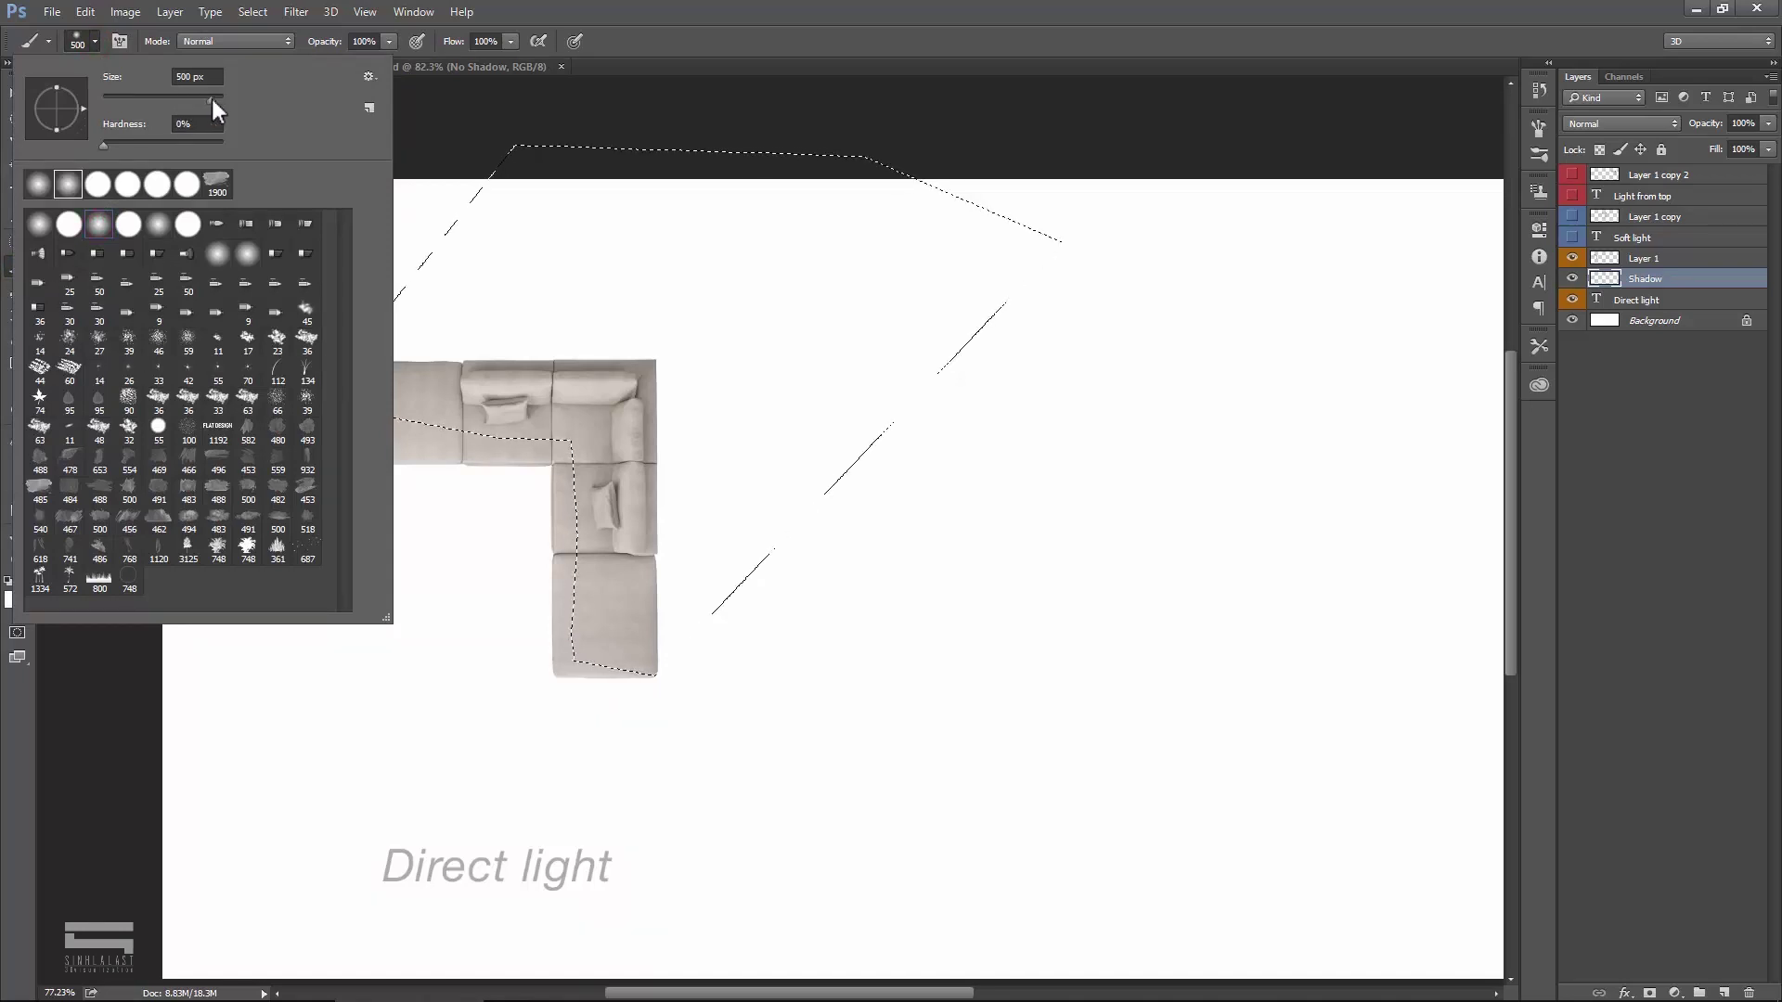
drag(212, 98, 215, 98)
click(613, 328)
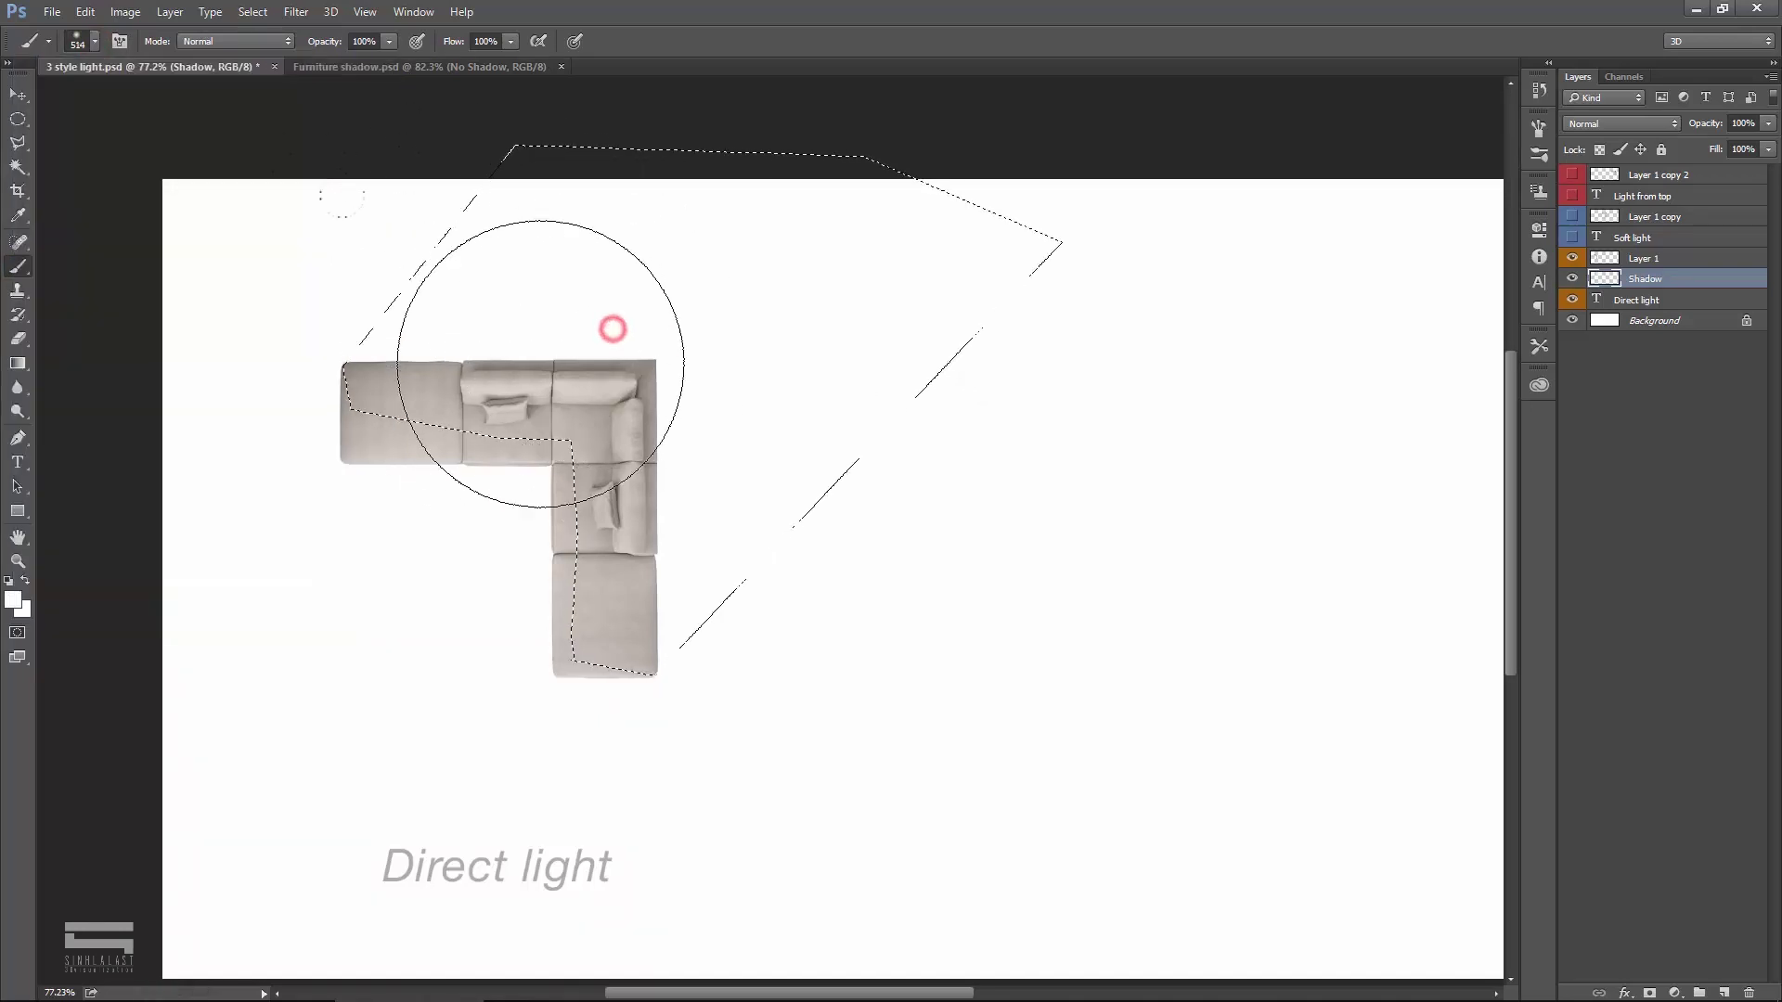
Step: Set the foreground color to black (000000)
click(13, 603)
text(000000)
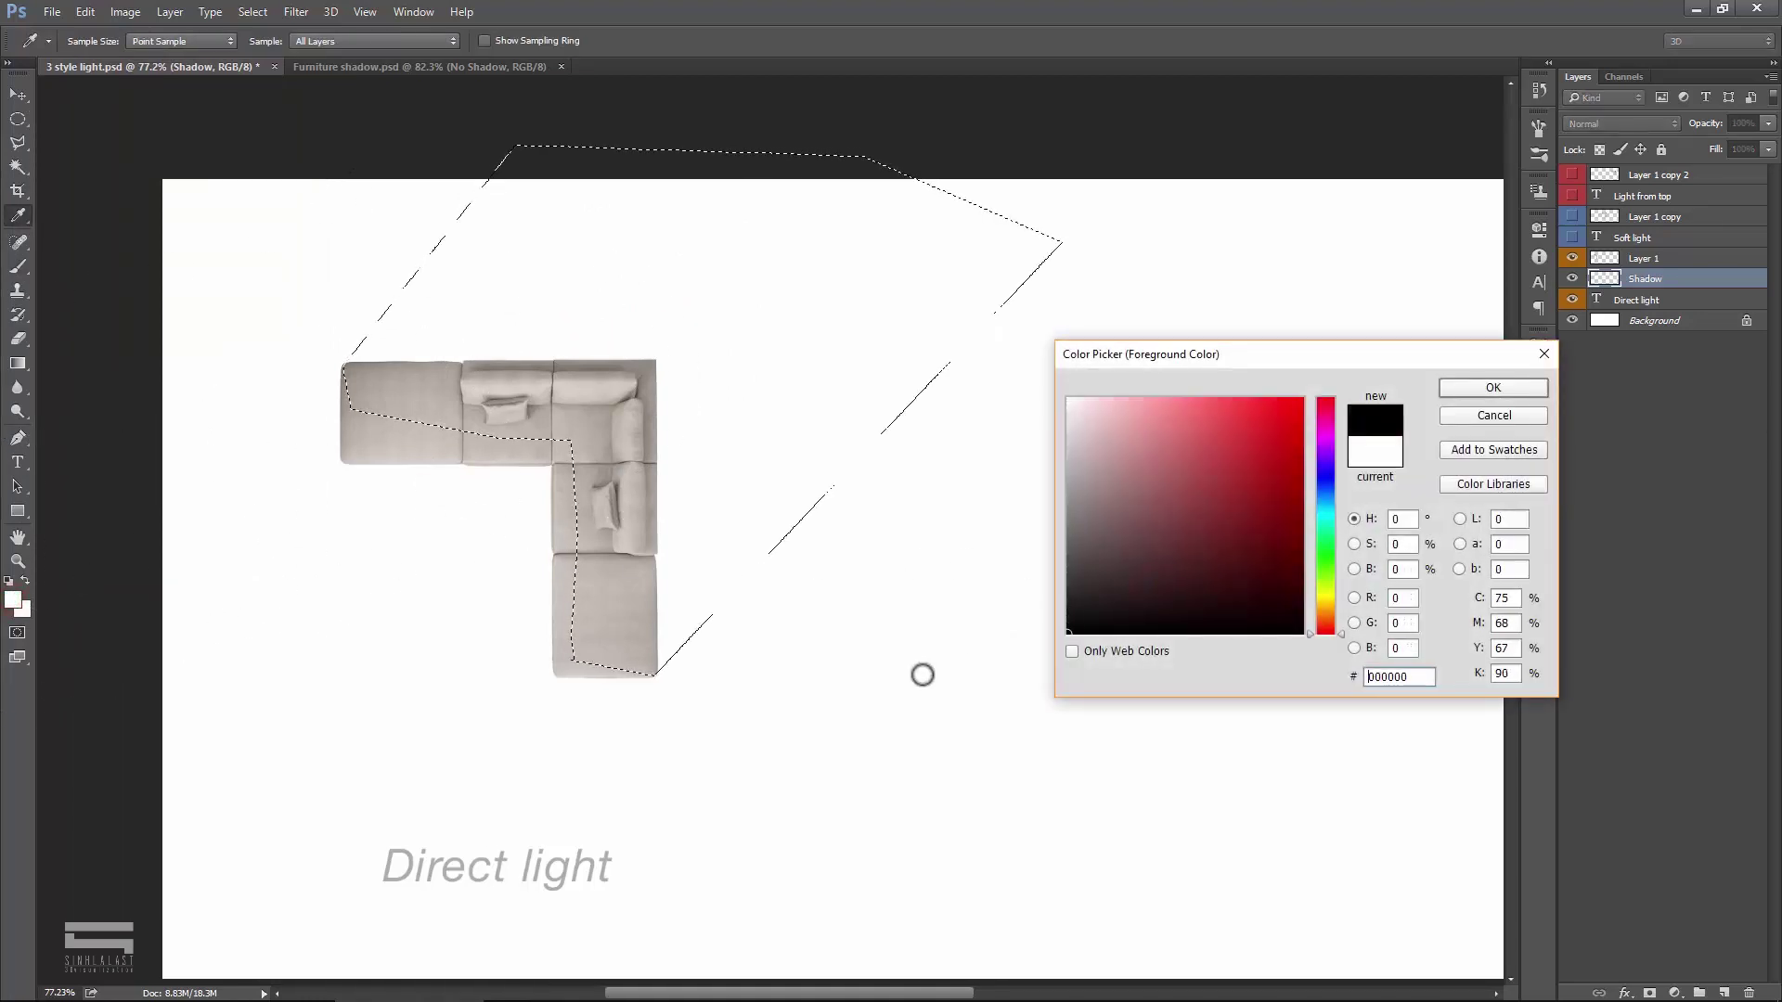
click(1492, 387)
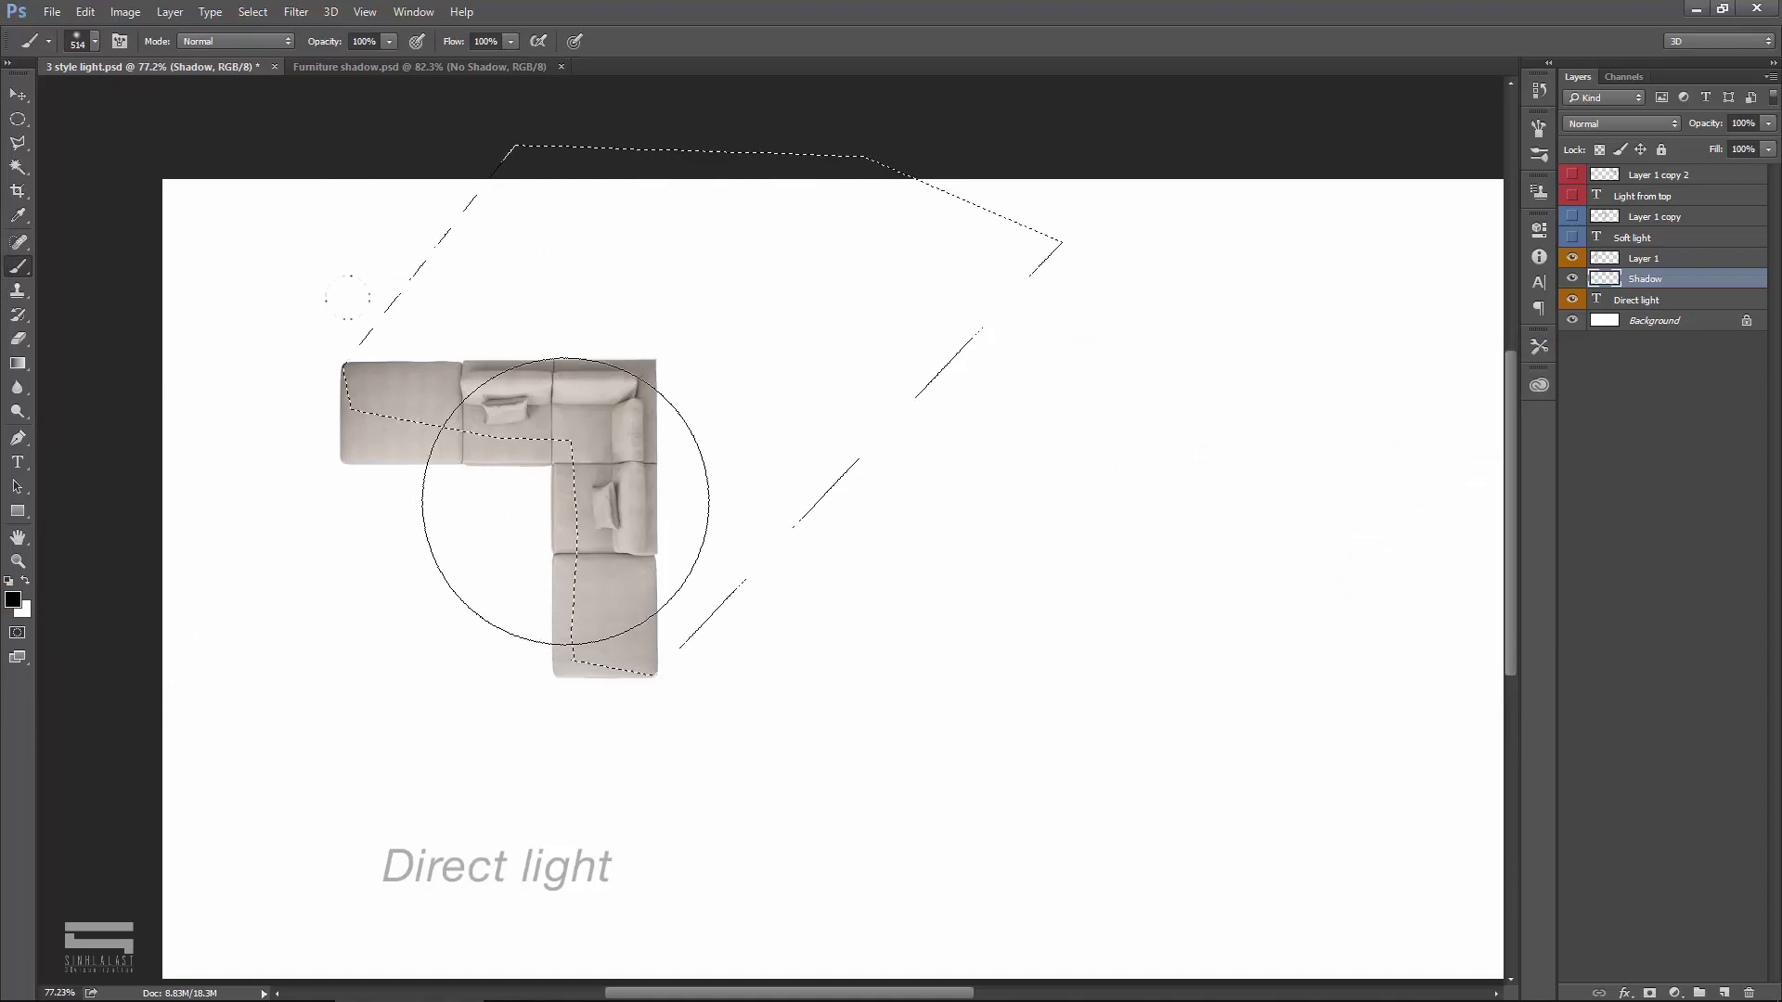
Step: Set the brush size to 600 px and paint a soft shadow inside the selection along the sofa's back edges
right_click(563, 475)
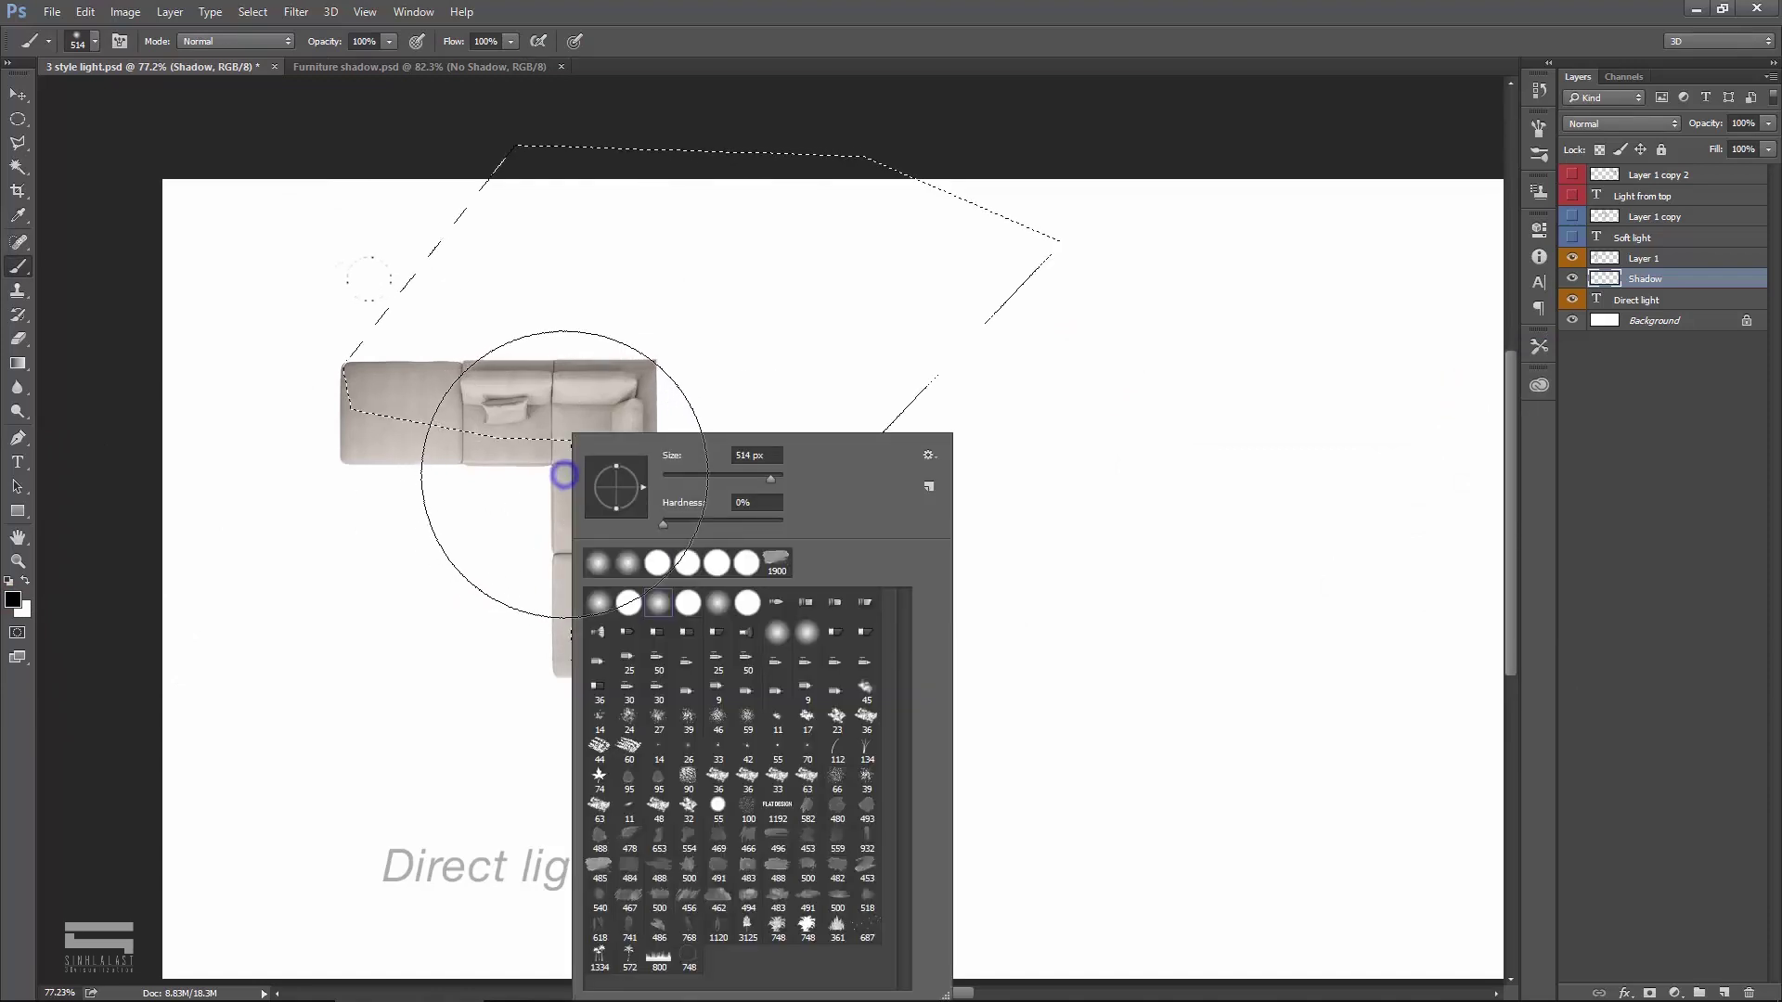
text(600)
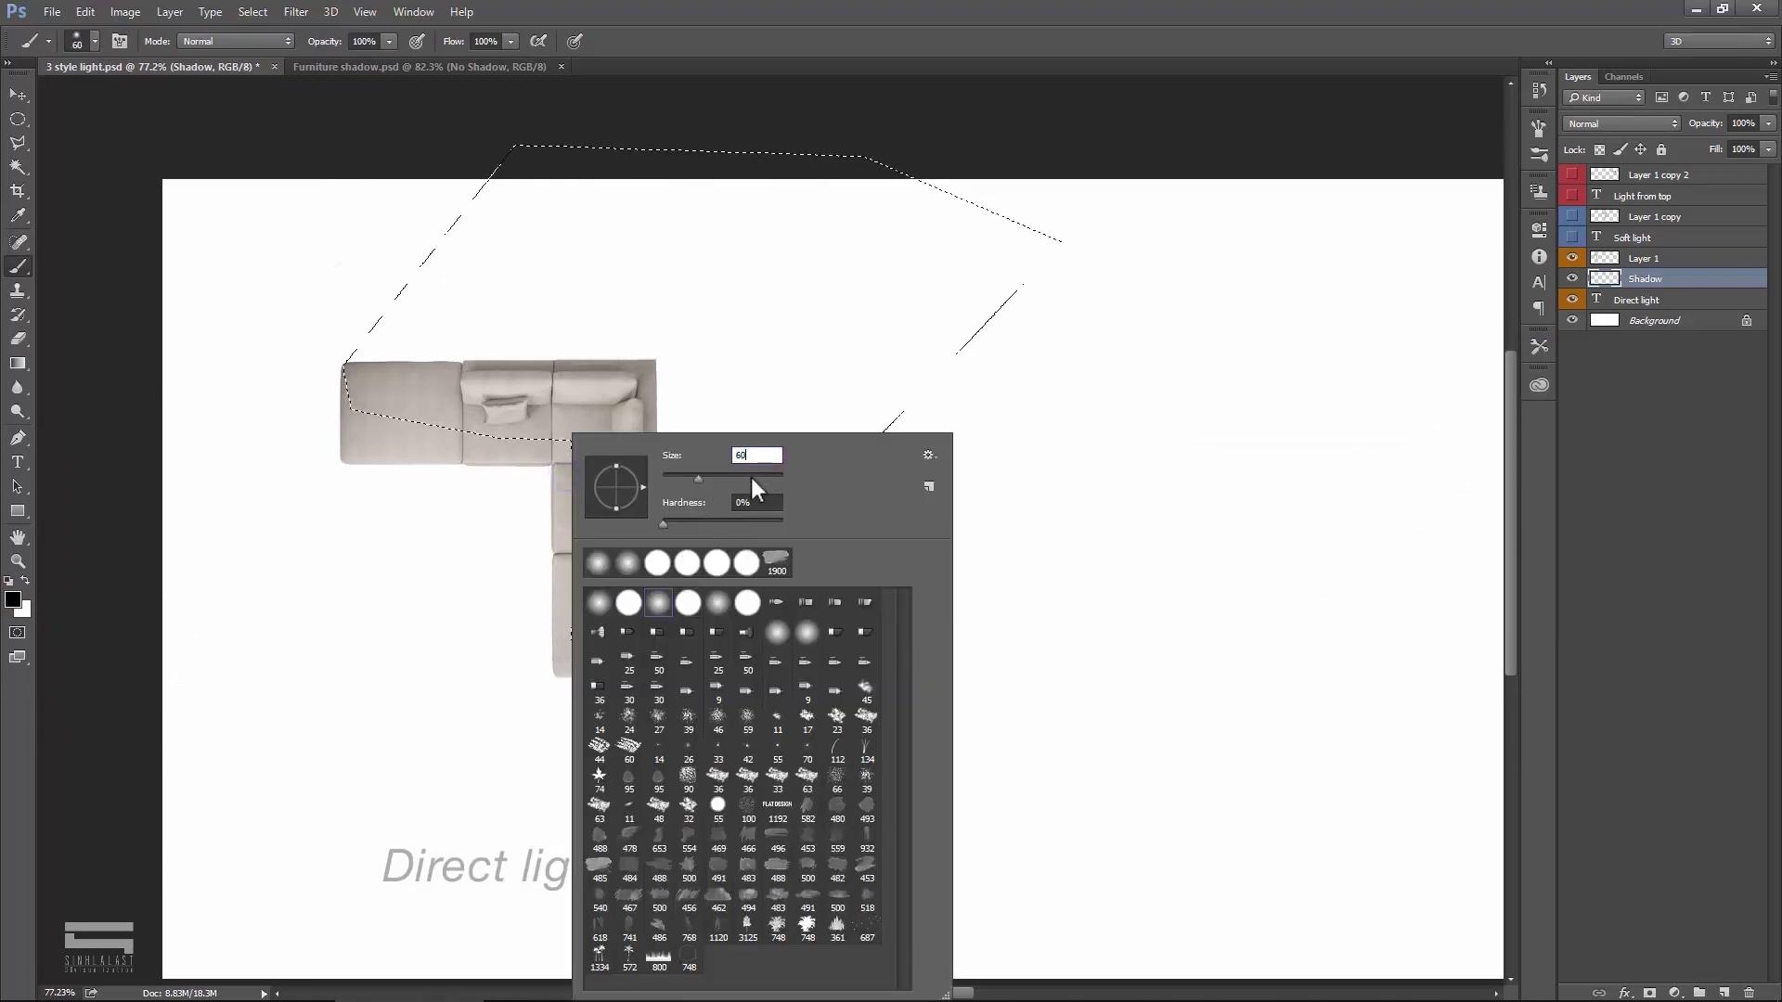
key(Return)
mouse_move(526, 634)
mouse_down()
mouse_move(497, 529)
mouse_move(529, 485)
mouse_move(509, 540)
mouse_move(374, 569)
mouse_up()
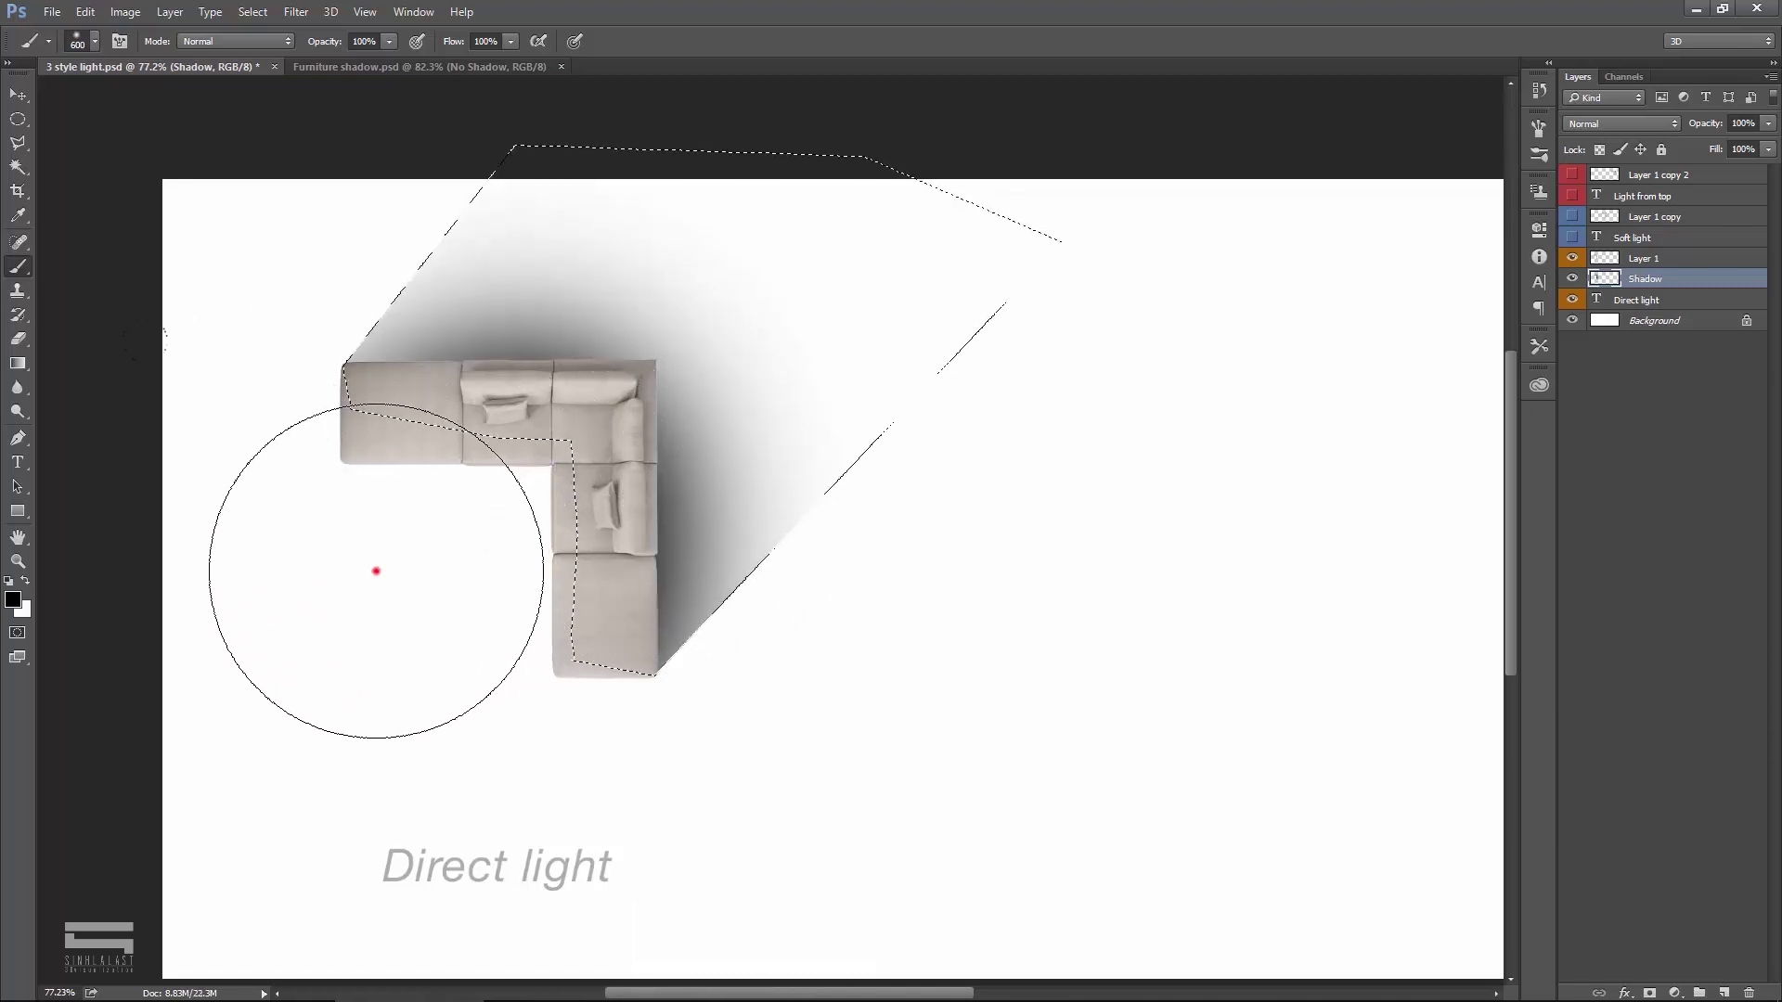
Step: Touch up the shadow close to the sofa with a smaller brush of about 300 px, and clear the selection
key(bracketleft)
key(bracketleft)
key(bracketleft)
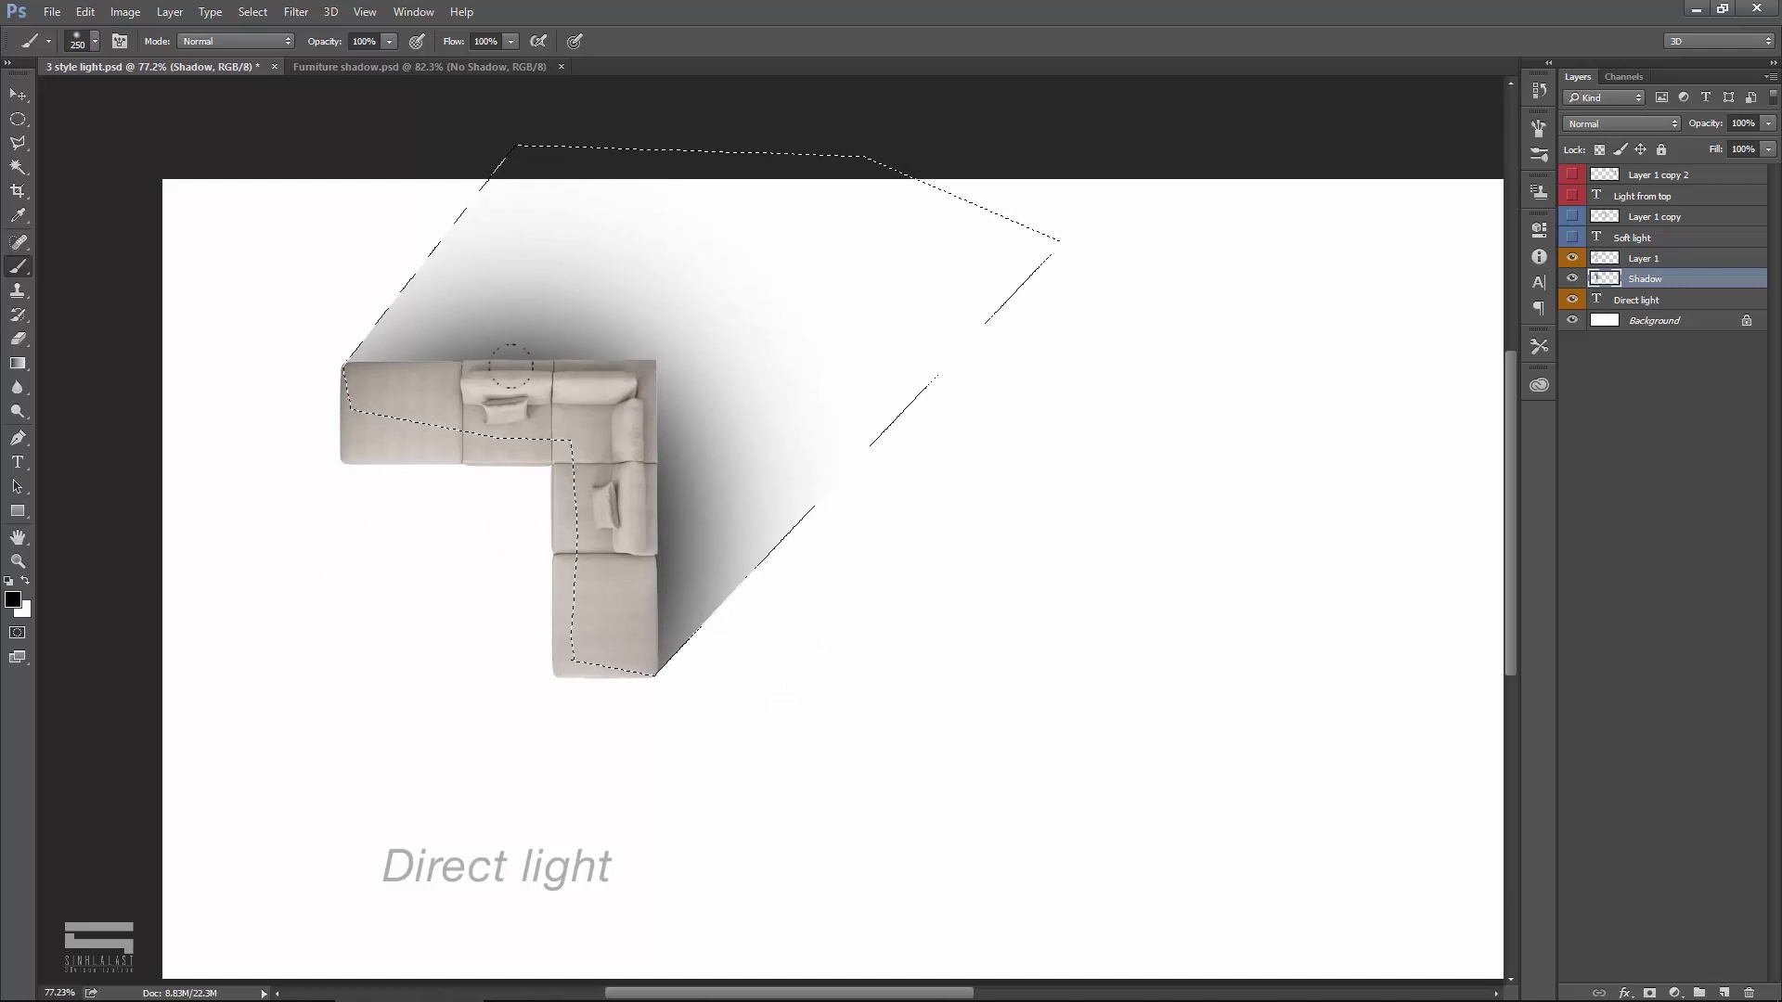
drag(484, 341, 589, 437)
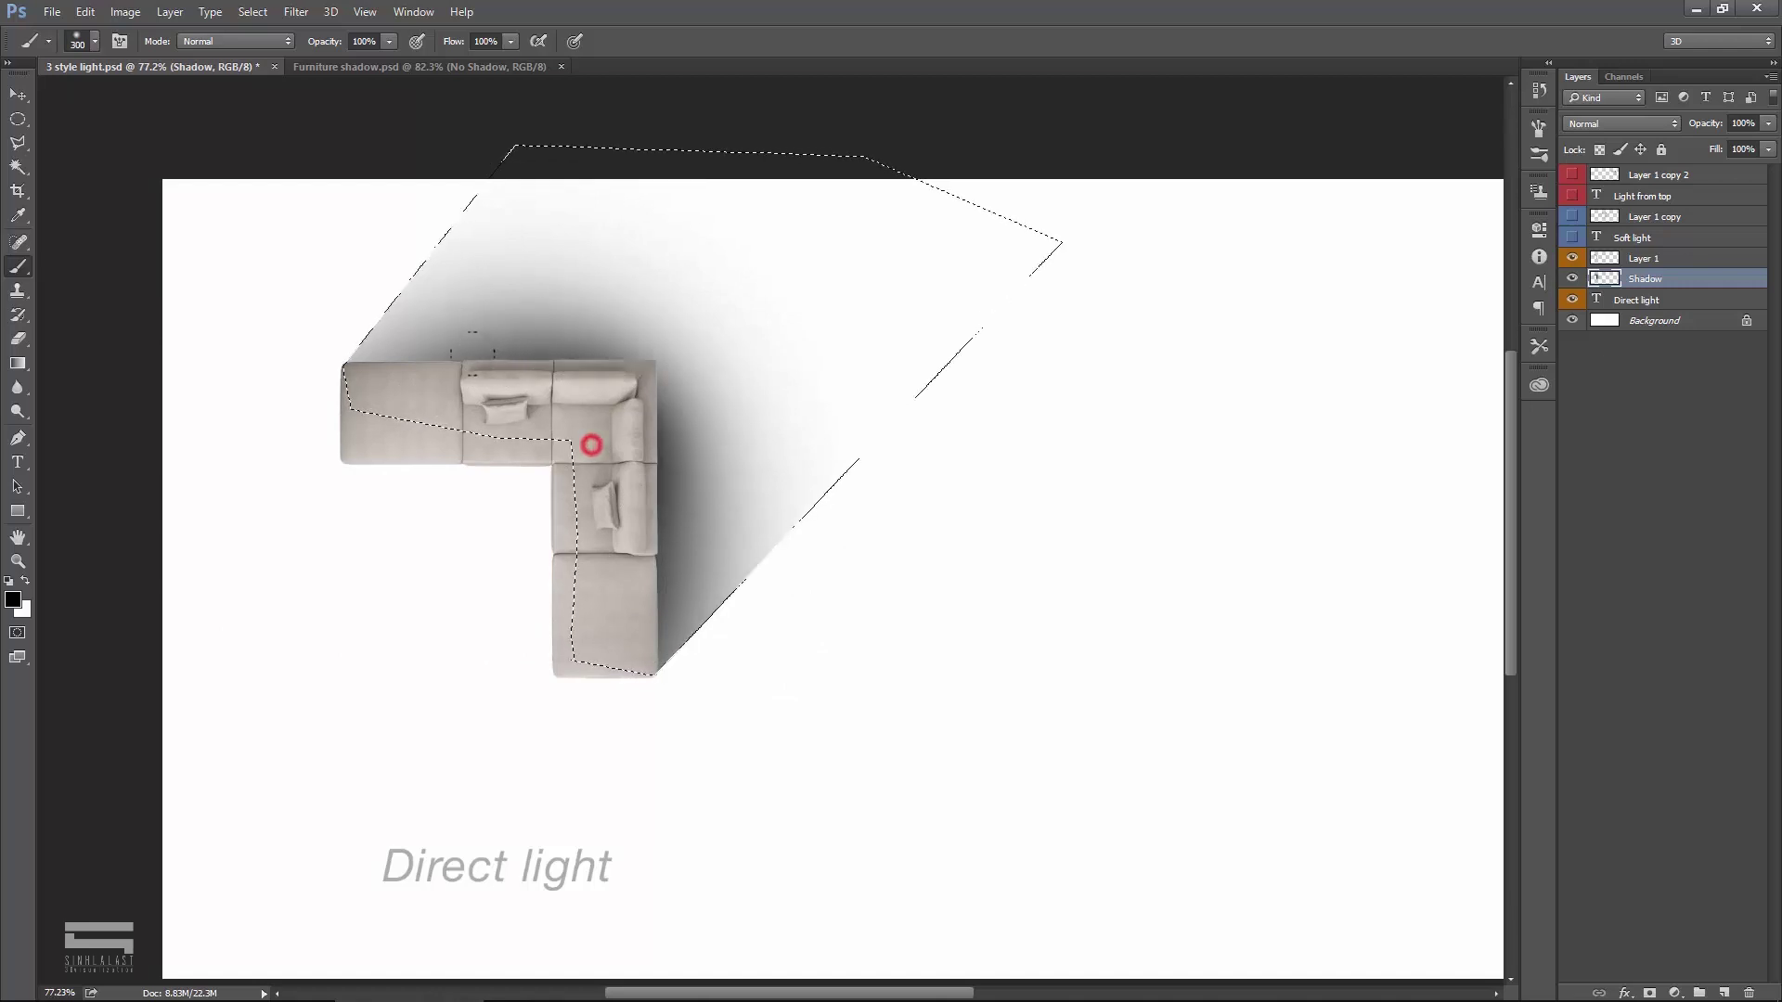
click(409, 574)
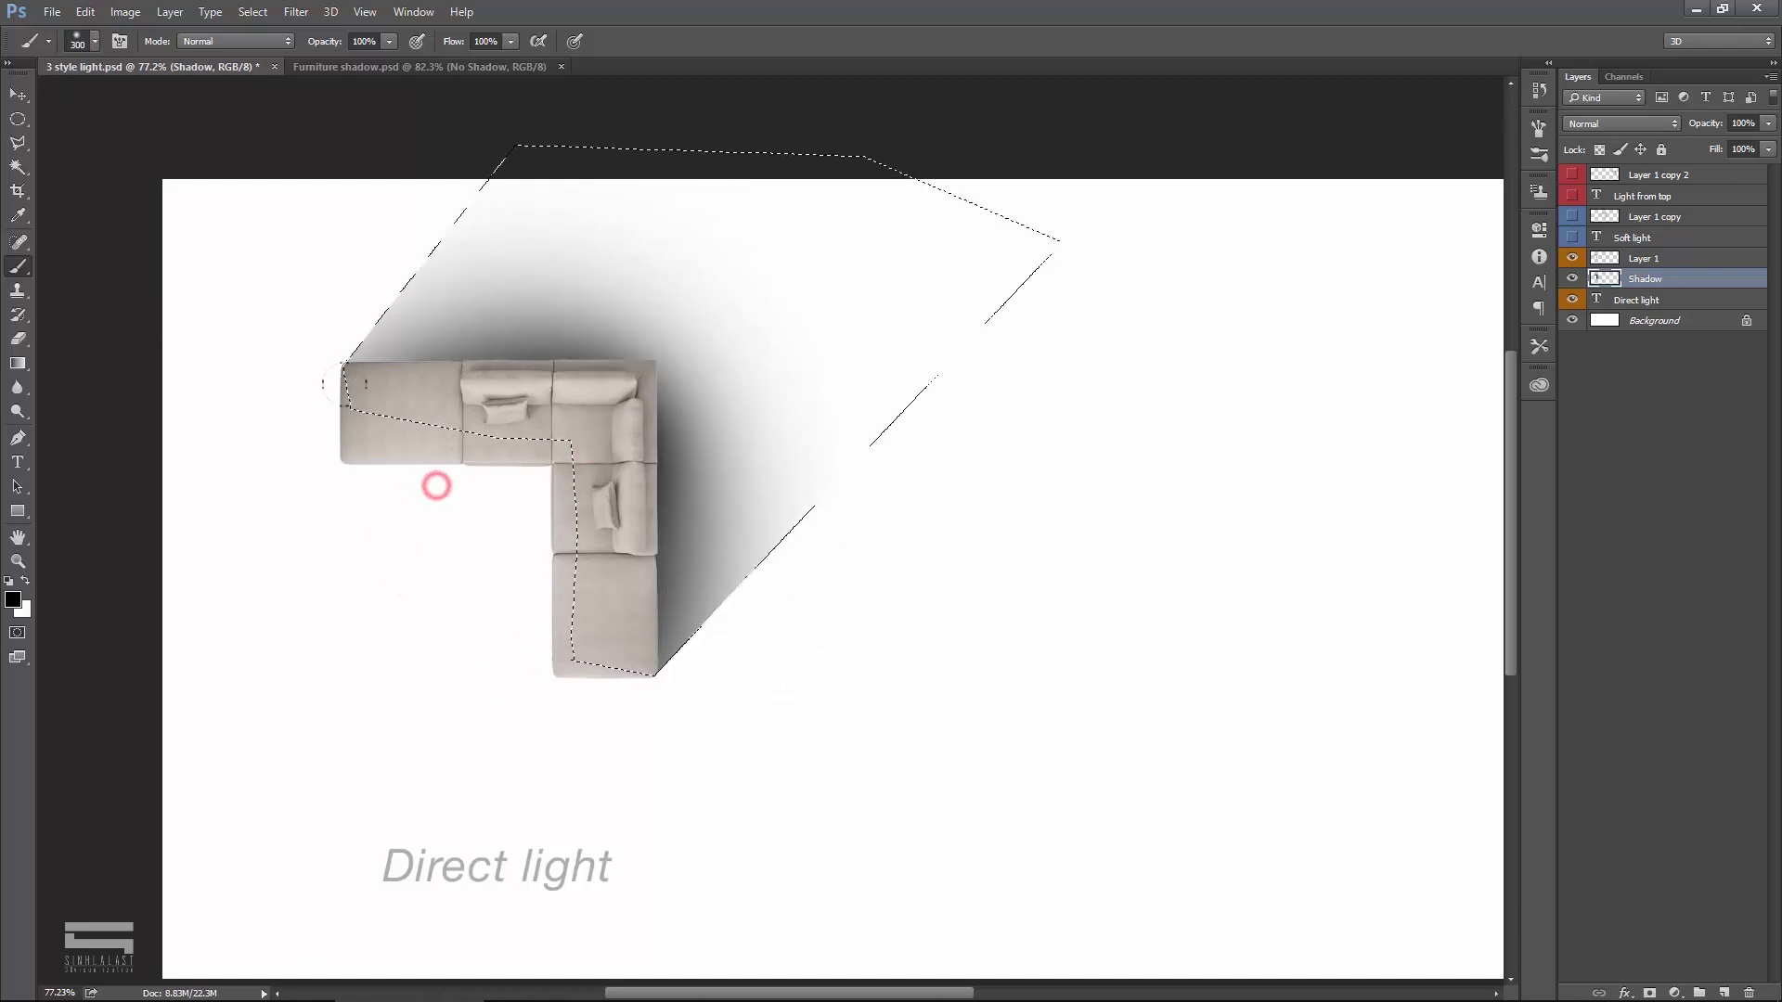
click(21, 94)
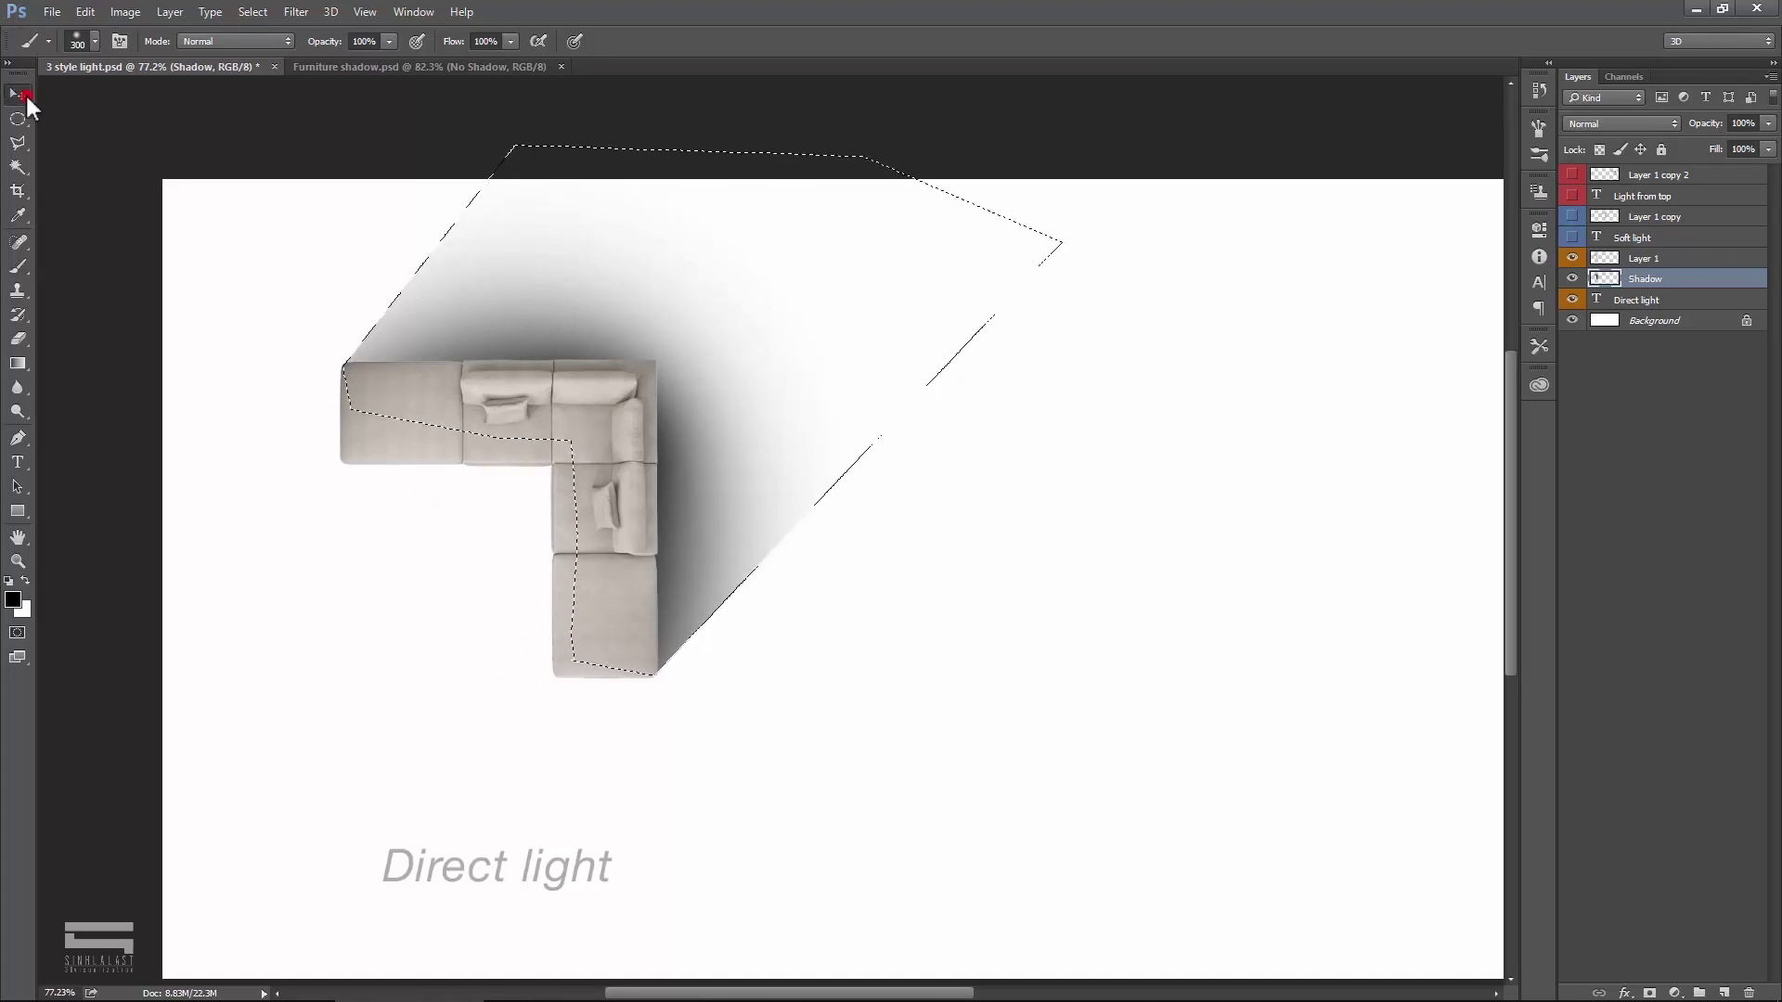
key(ctrl+d)
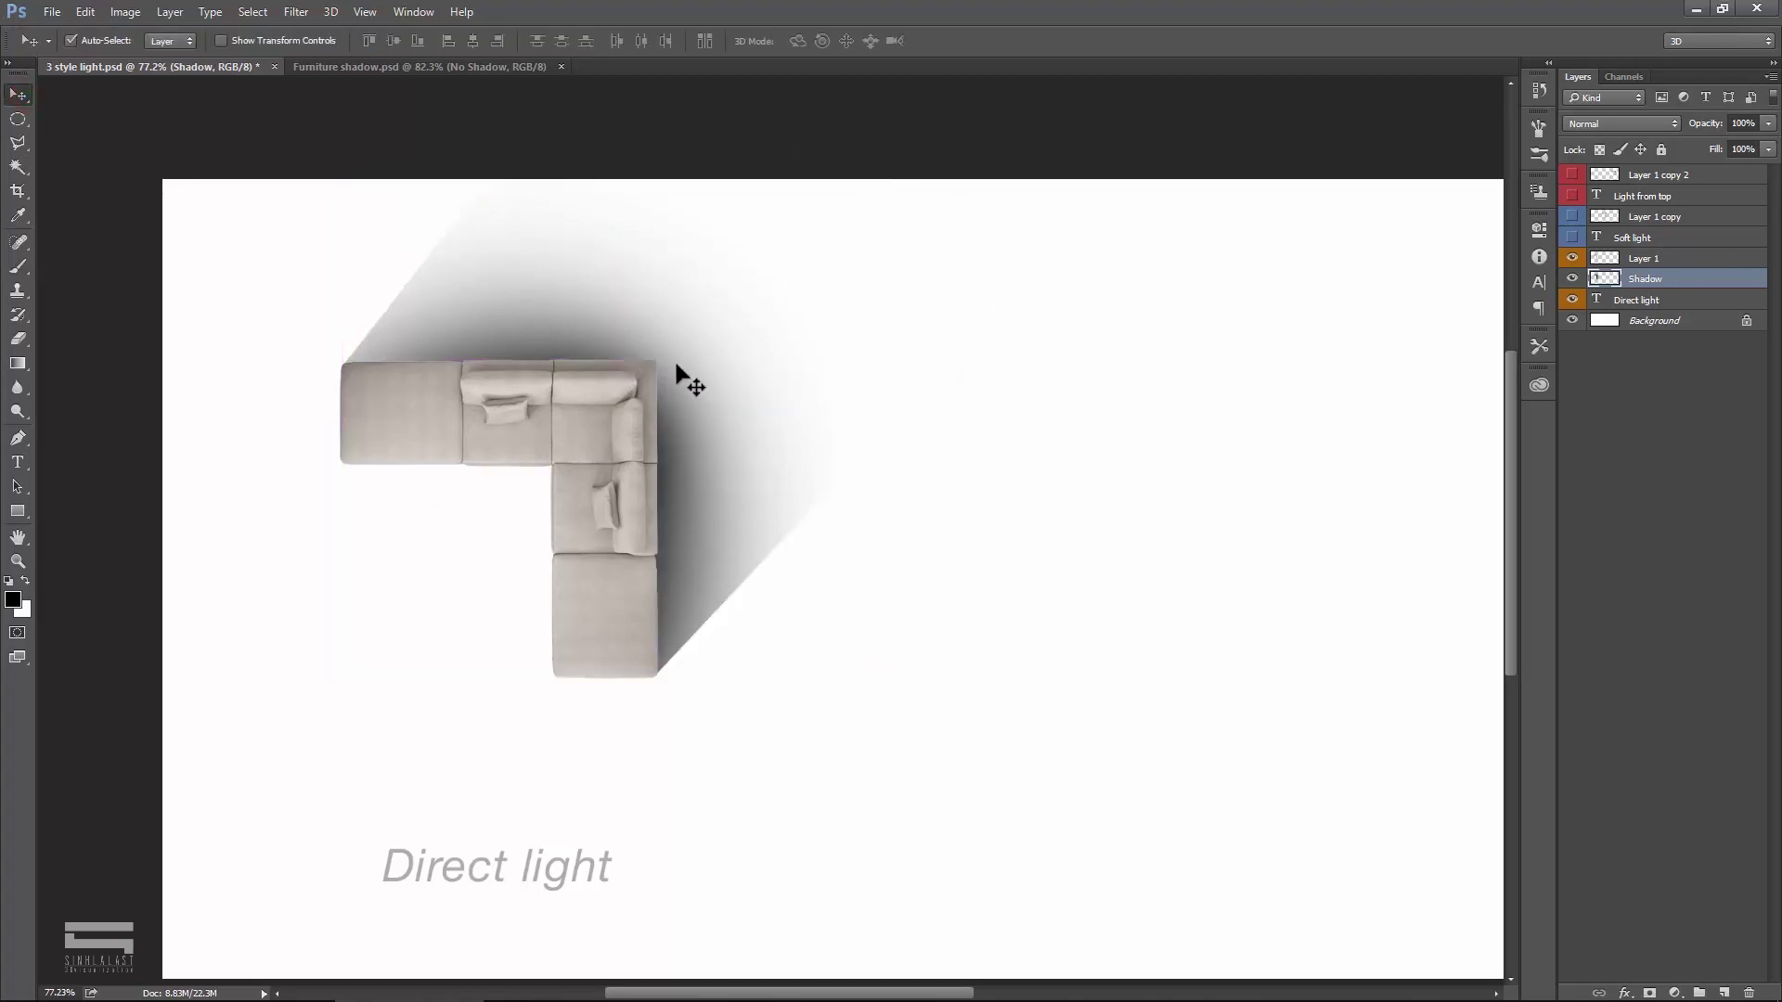
mouse_move(728, 444)
mouse_down()
mouse_move(752, 449)
mouse_move(736, 442)
mouse_up()
Step: Apply a Gaussian Blur with a 6-pixel radius to the Shadow layer
click(297, 13)
click(330, 216)
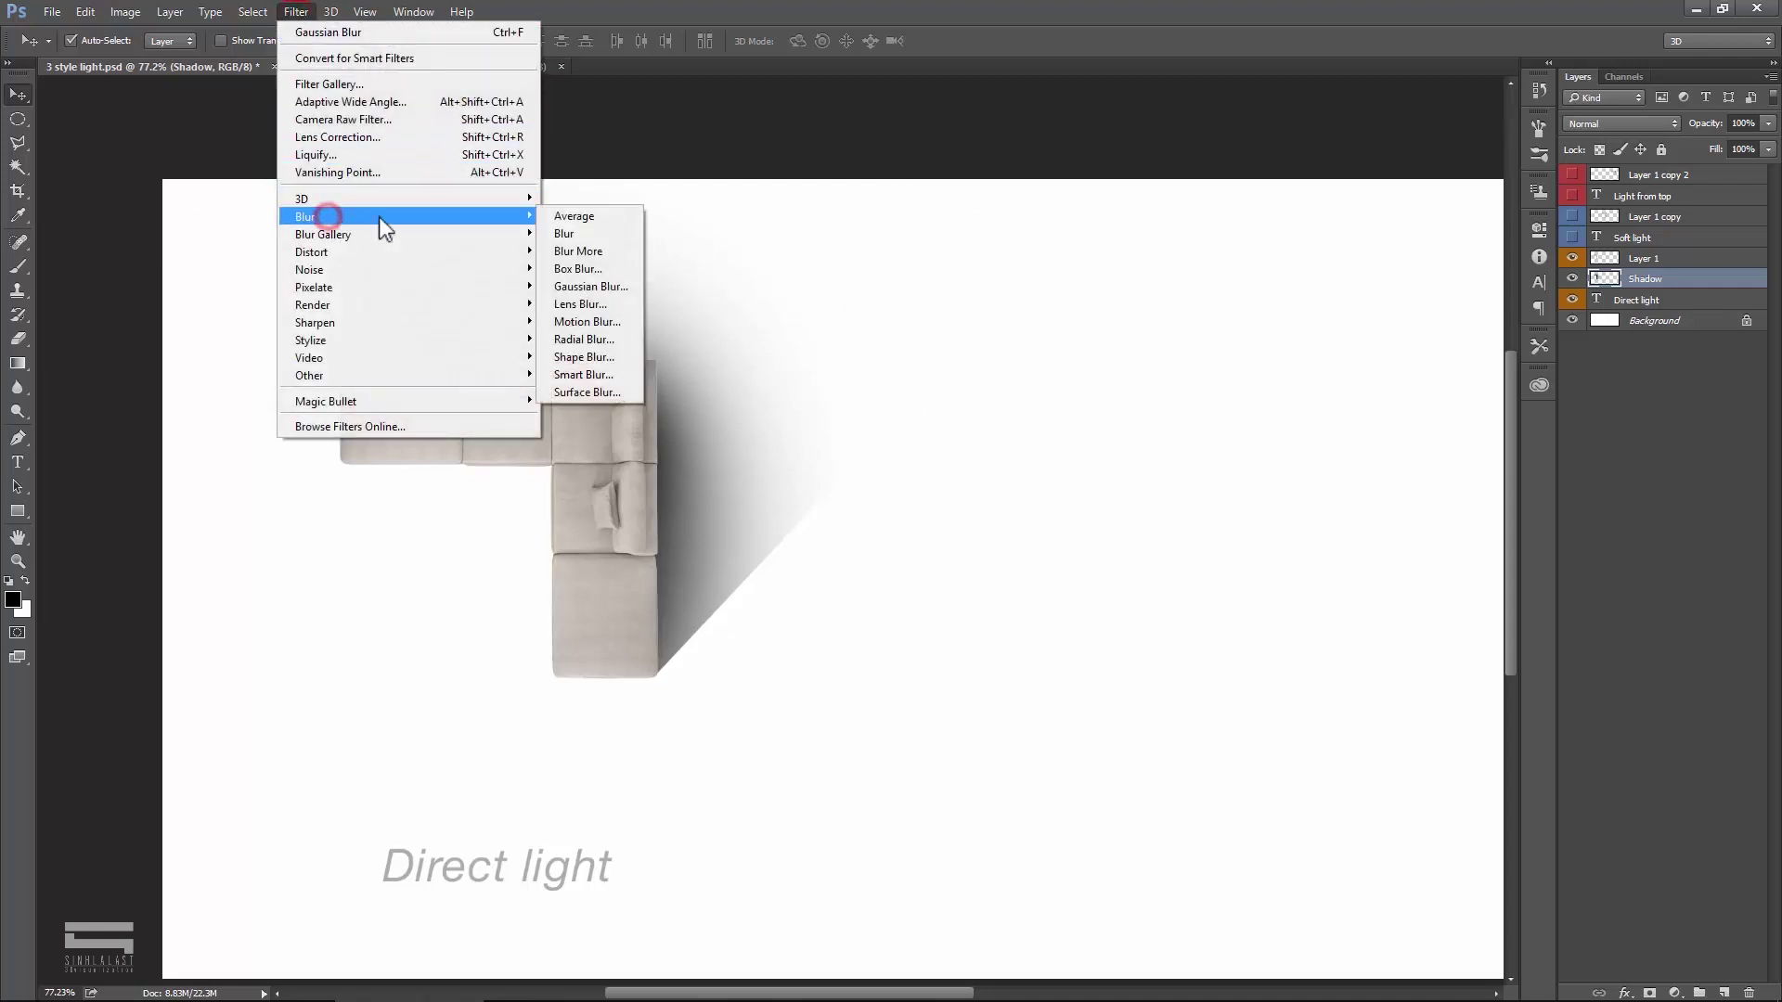
click(588, 286)
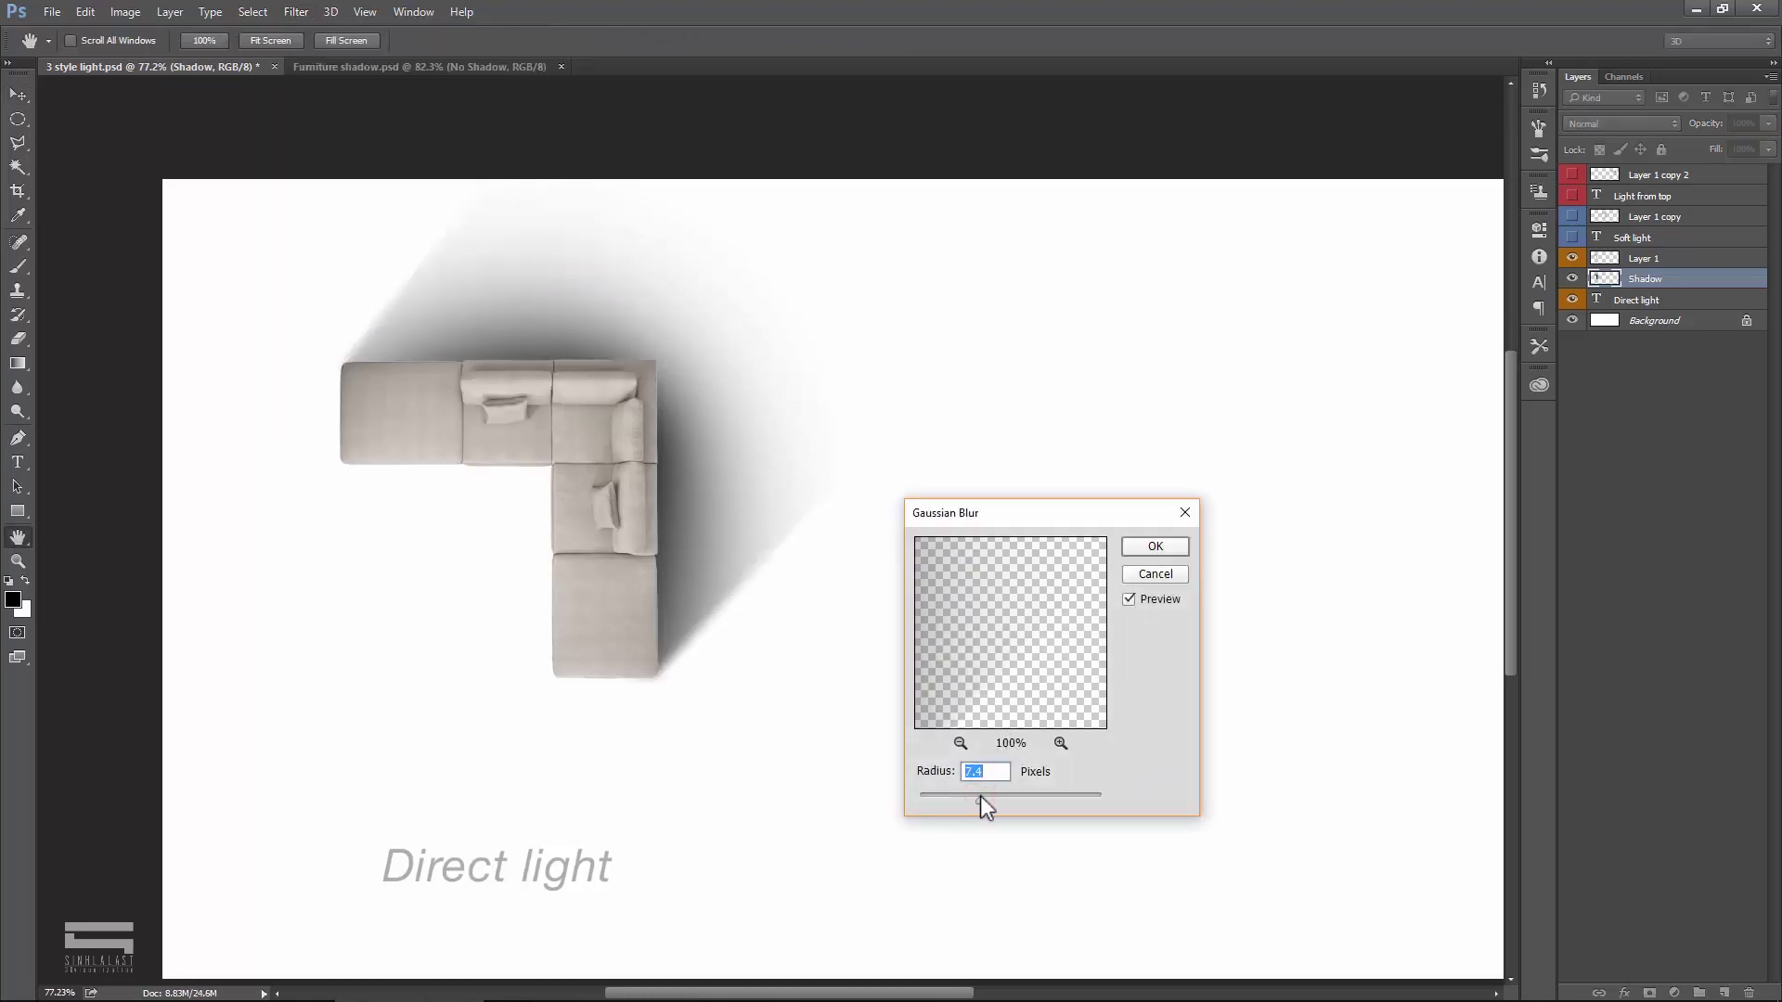
text(6)
click(1149, 548)
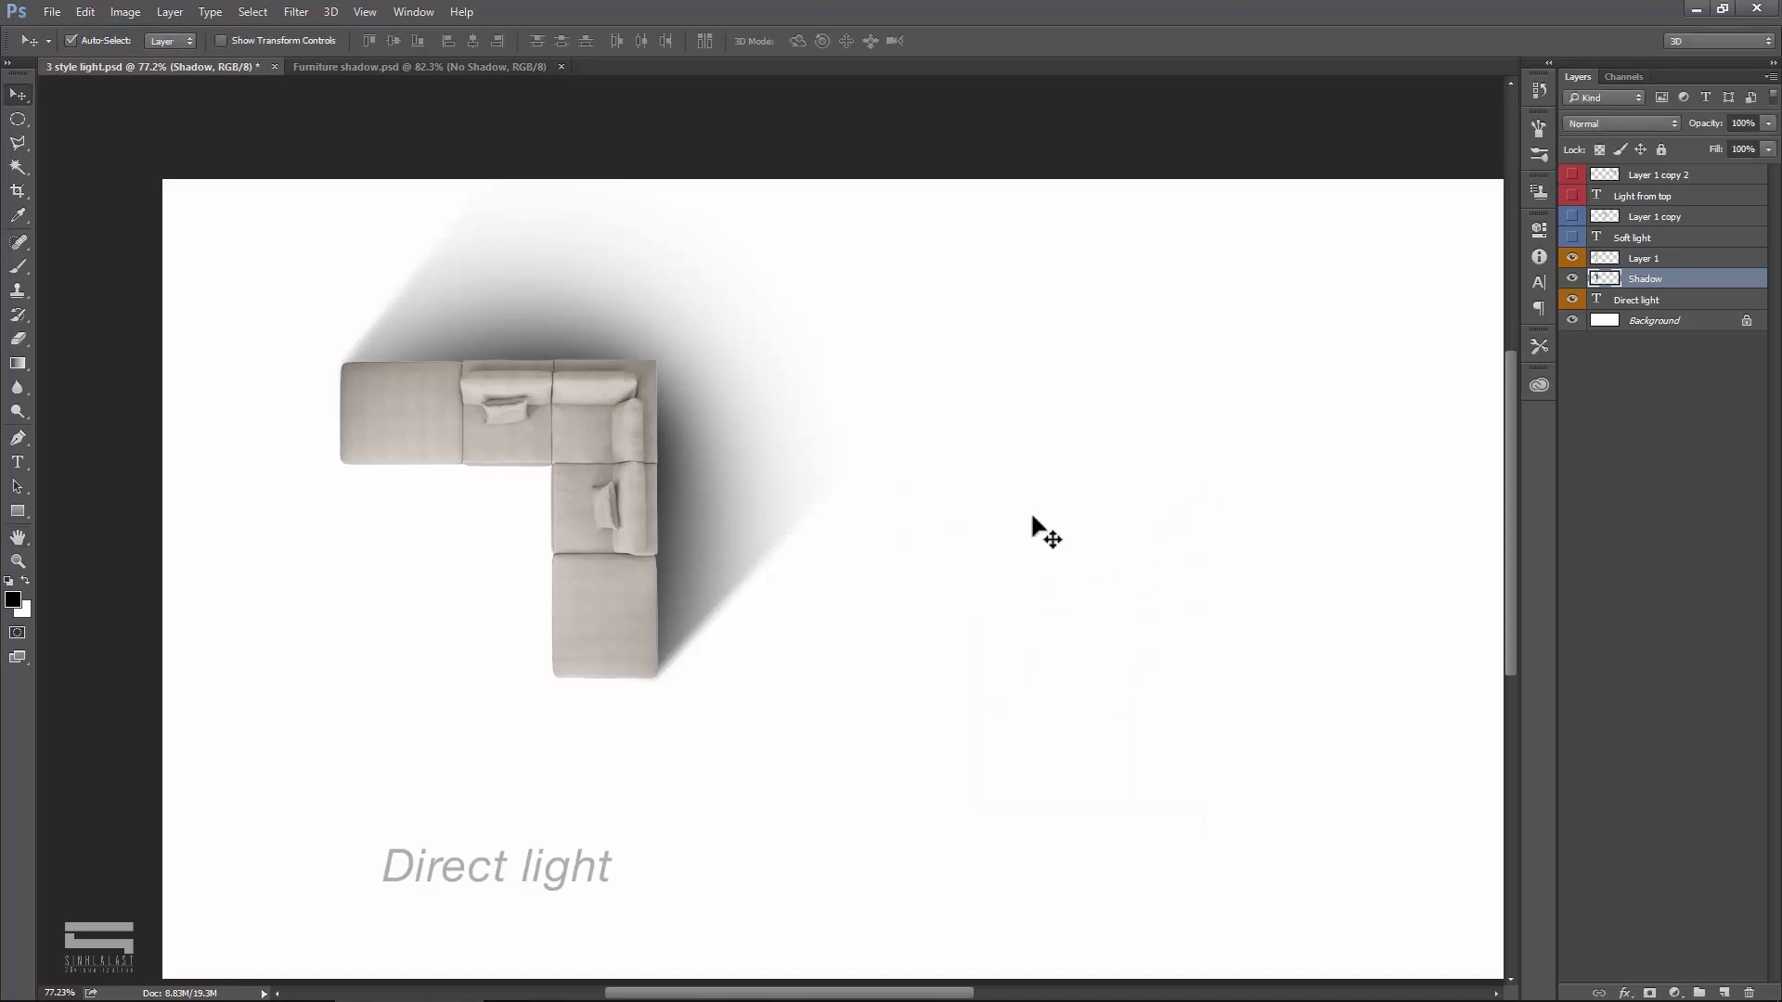
Step: Soften the outer edges of the sofa's shadow using the Eraser with a 400 px soft round tip
click(17, 340)
click(94, 41)
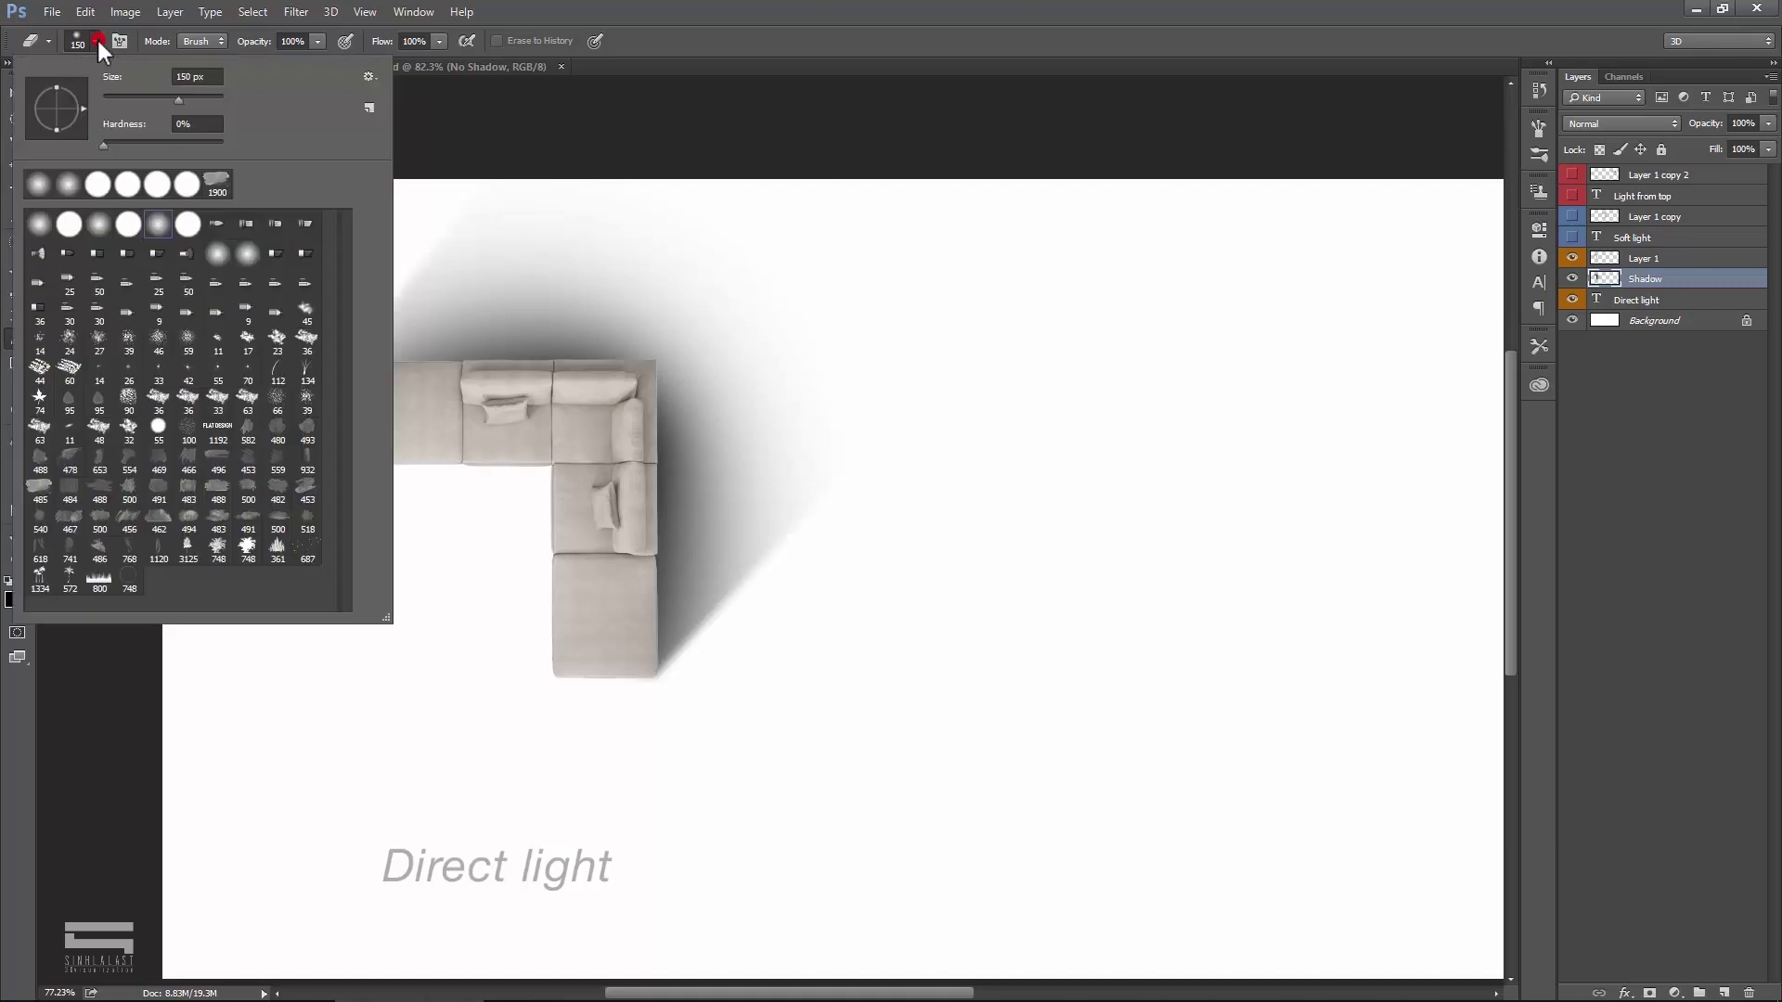
click(156, 225)
text(400)
click(884, 414)
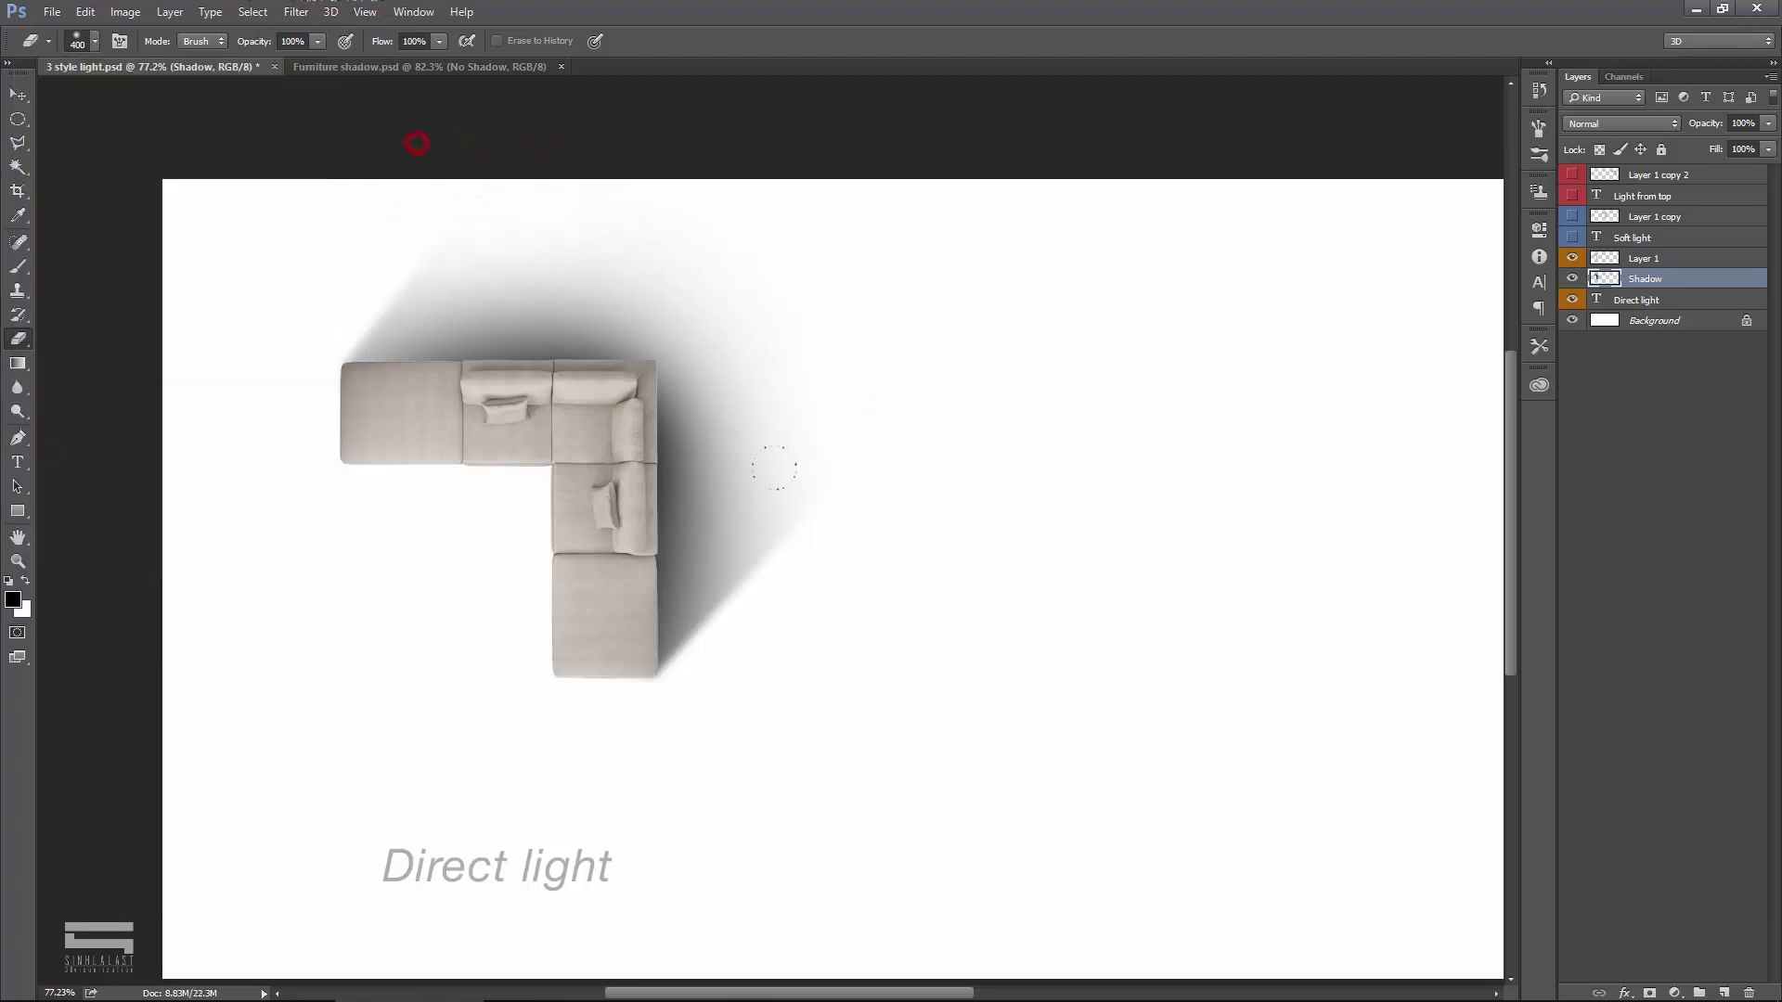
click(898, 553)
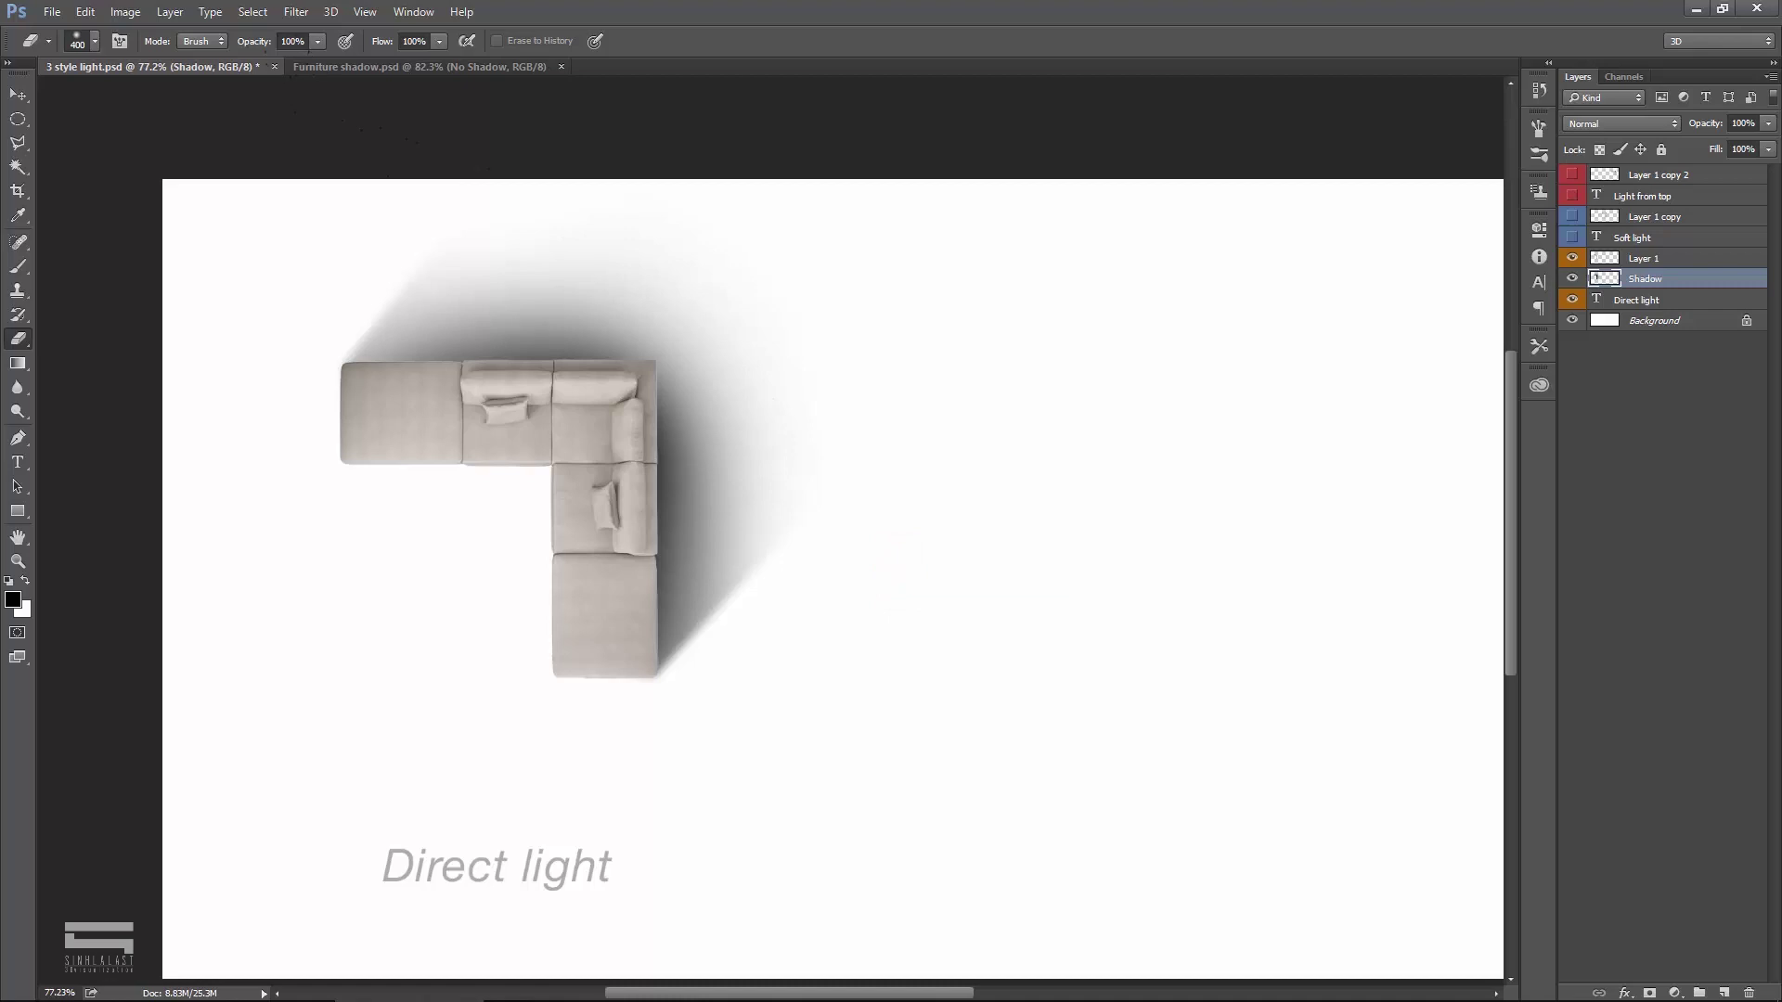
Step: Lower the Shadow layer's opacity to 50%
key(v)
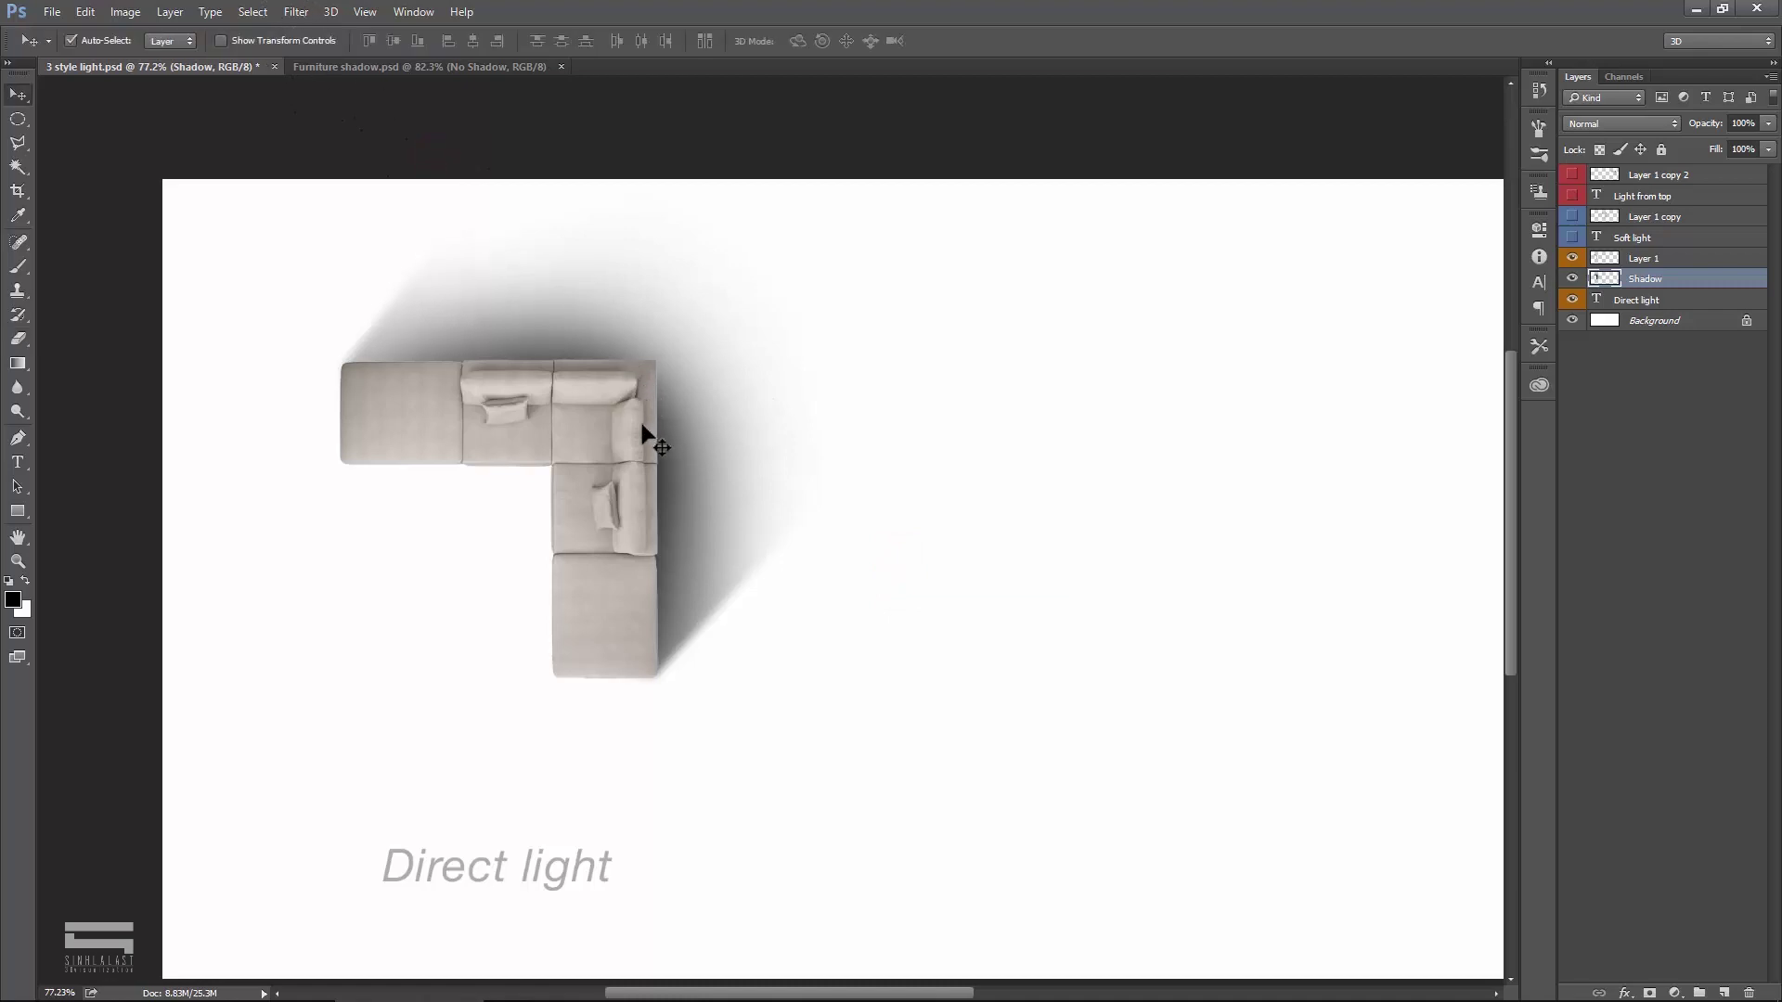
click(1767, 123)
drag(1739, 137, 1723, 137)
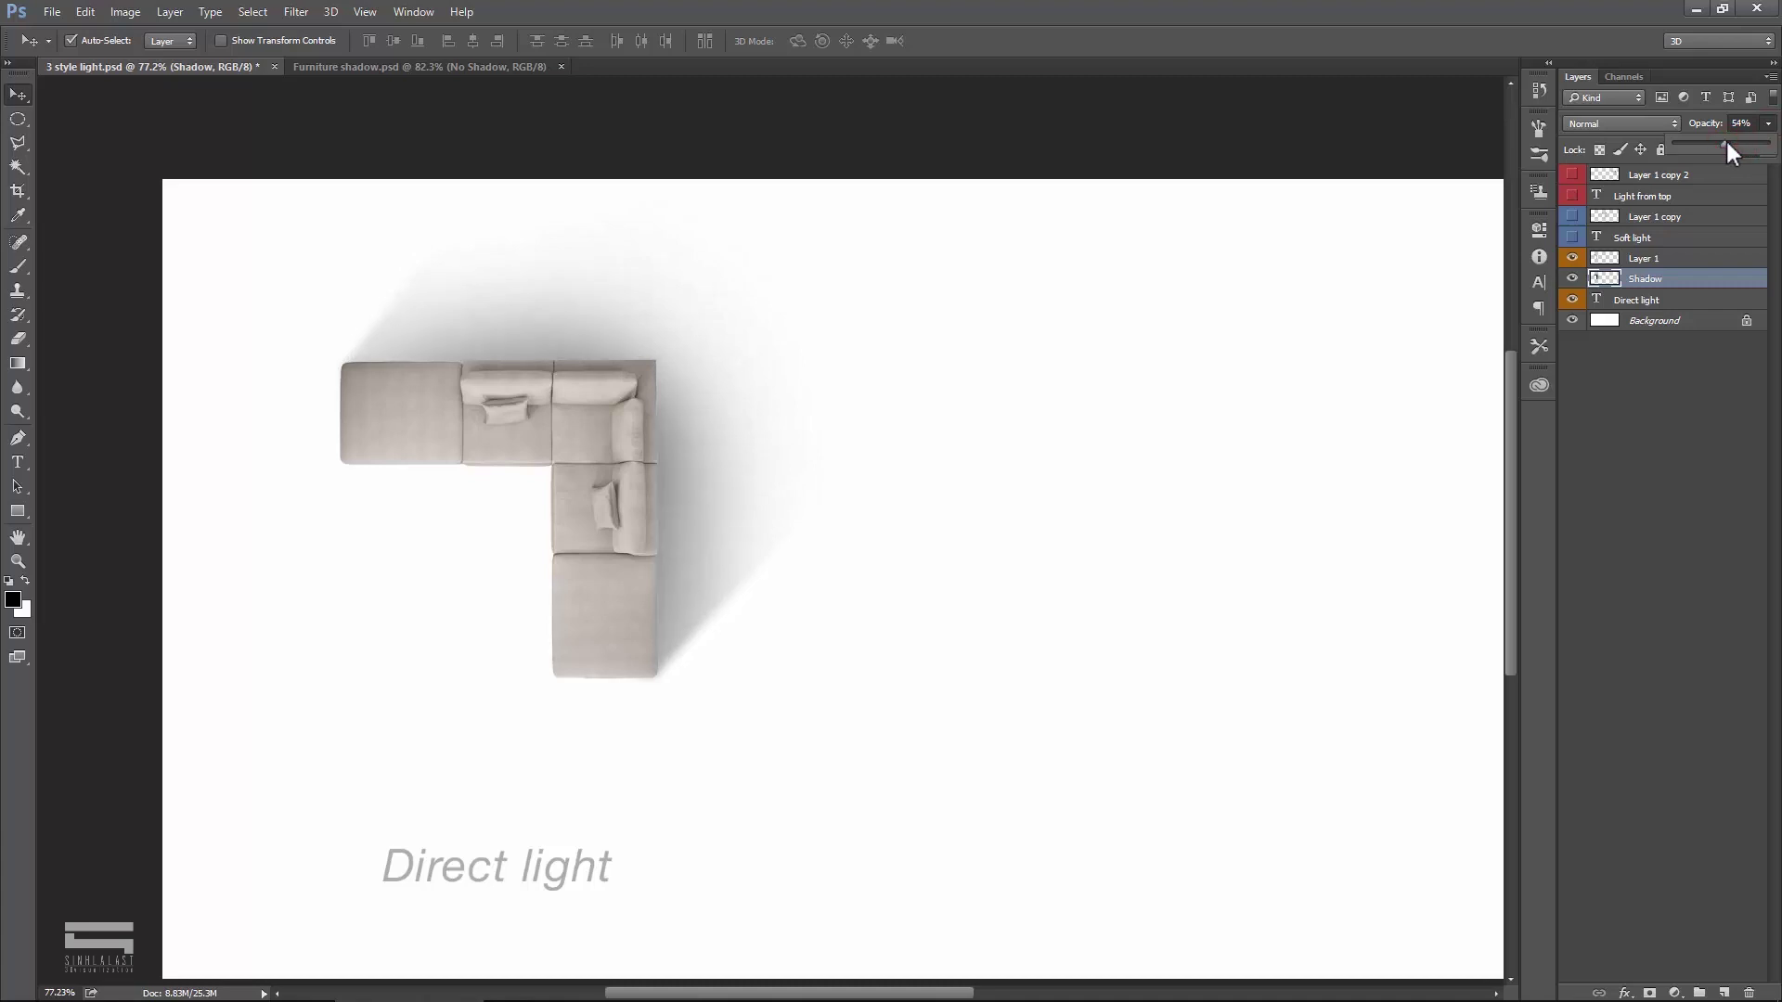
click(1737, 123)
click(817, 501)
Step: Fade the diagonal edges of the Shadow layer further using the Eraser enlarged to 600 px
scroll(645, 497, down, 2)
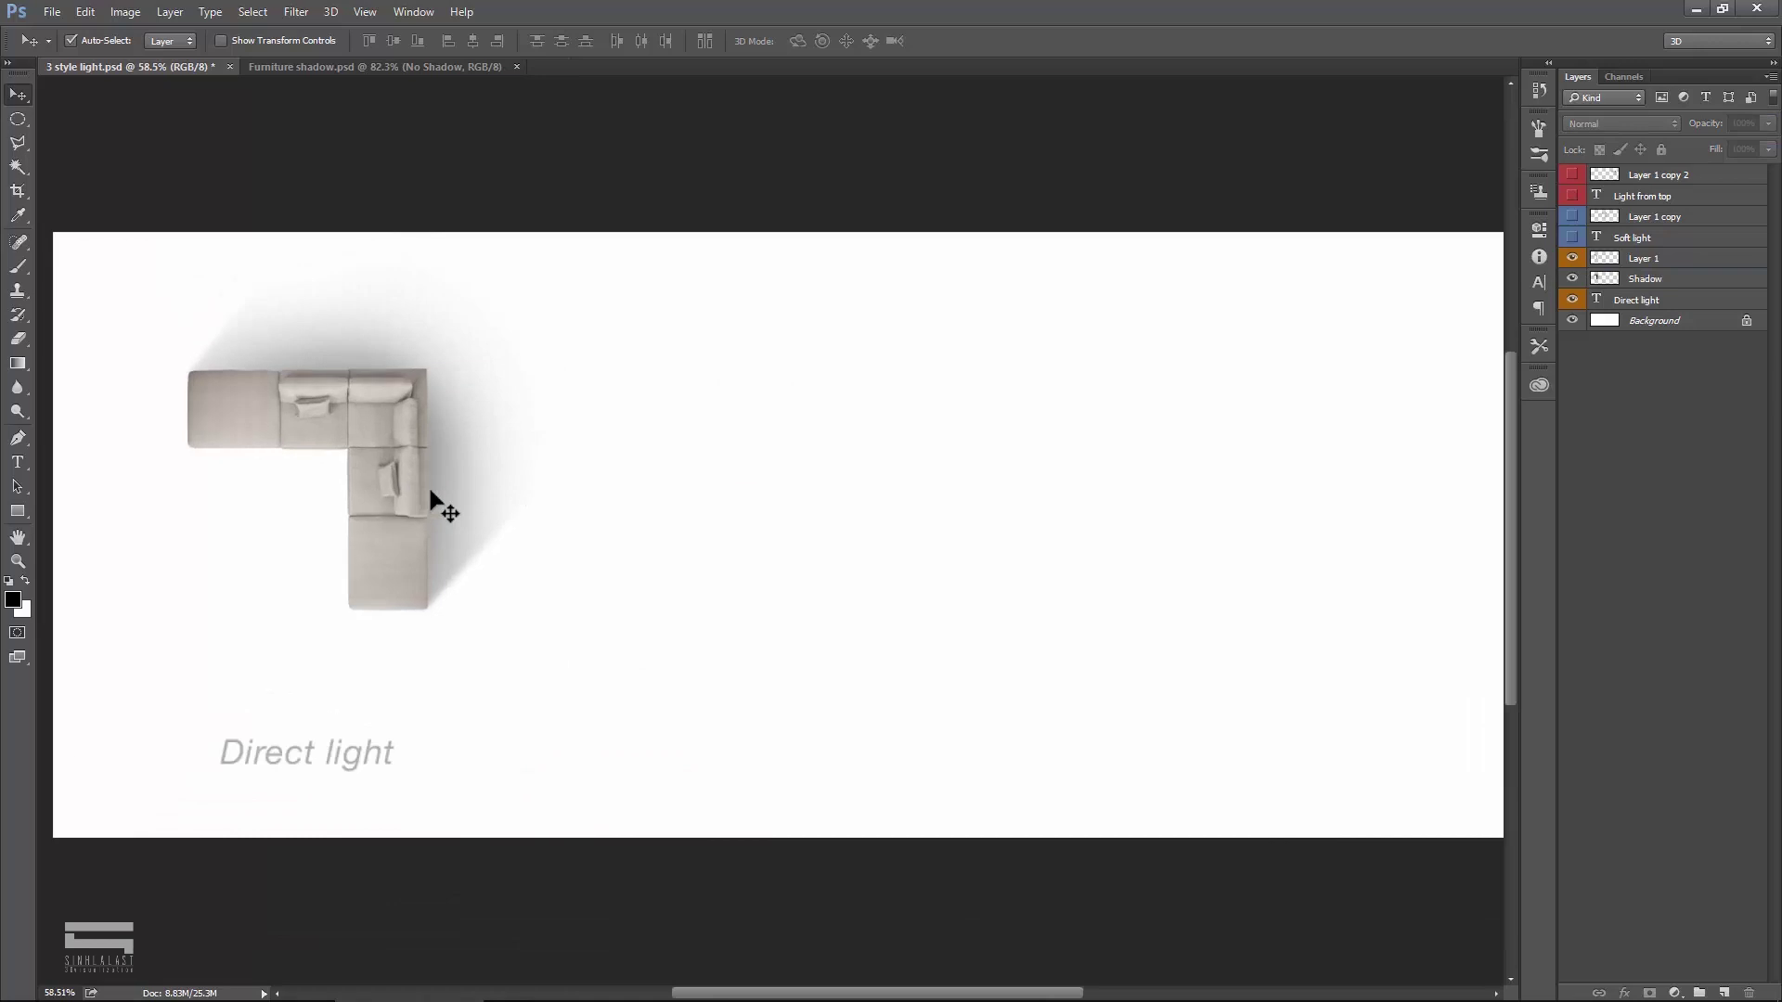
scroll(422, 497, up, 3)
drag(425, 493, 548, 533)
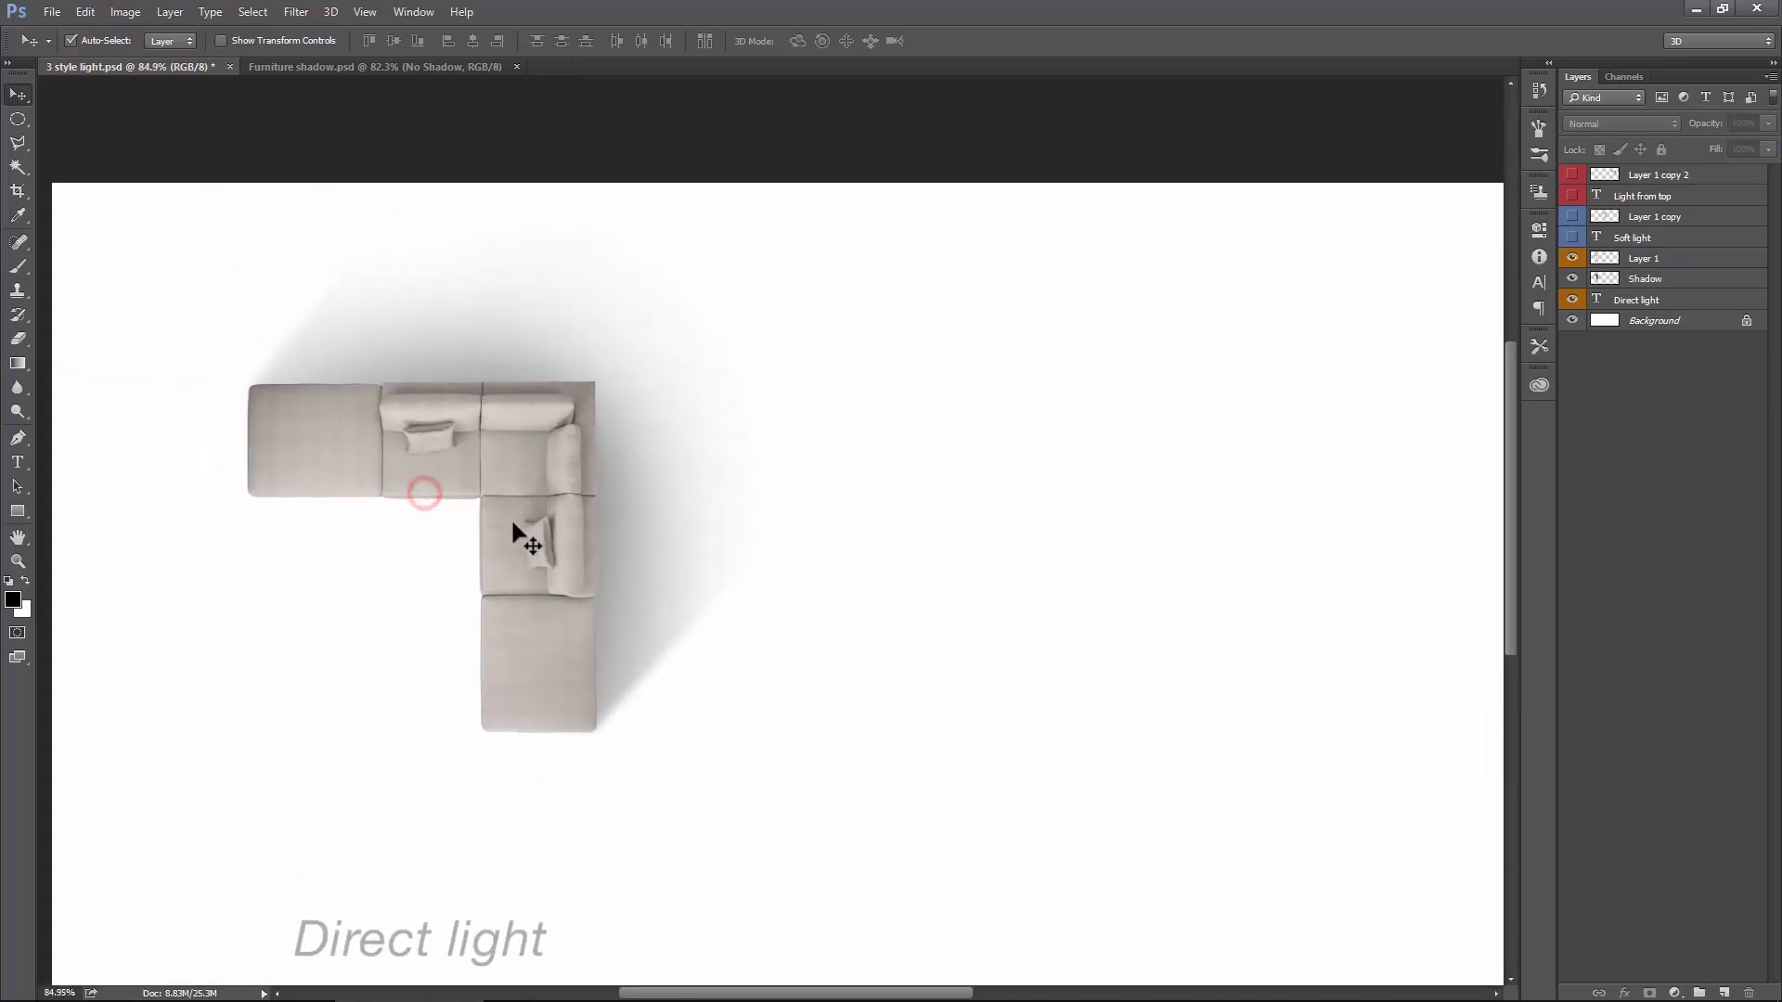
key(e)
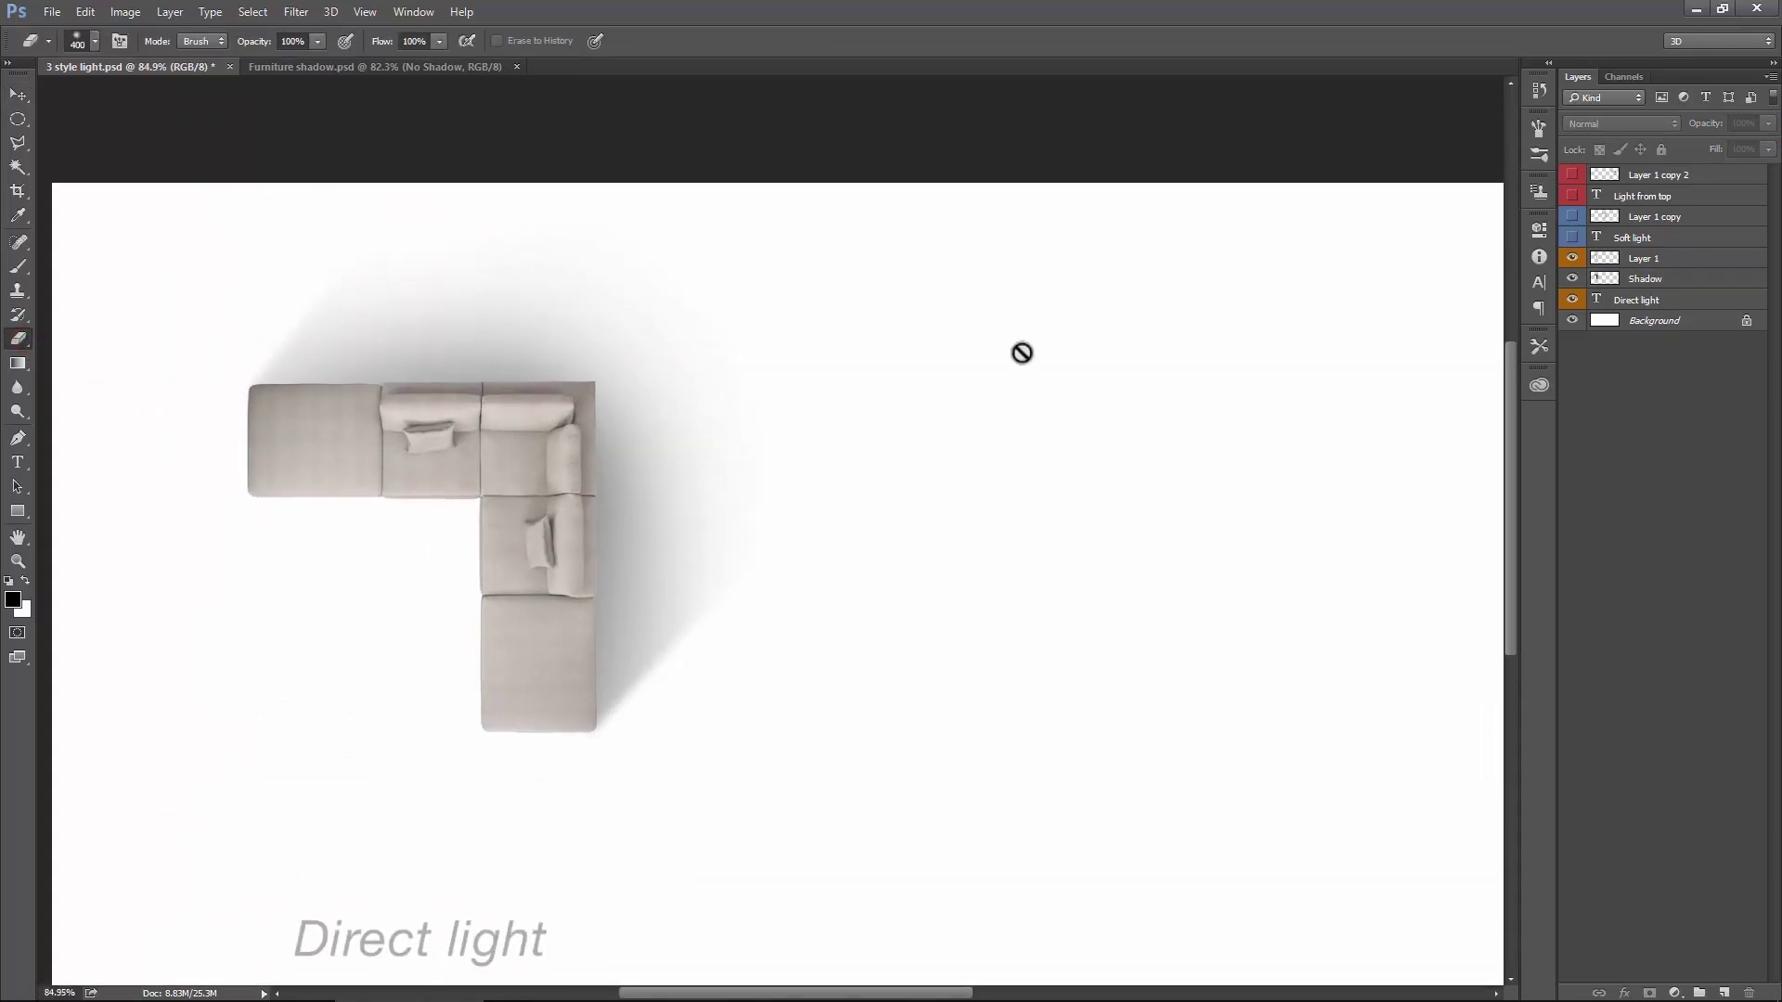
click(1626, 264)
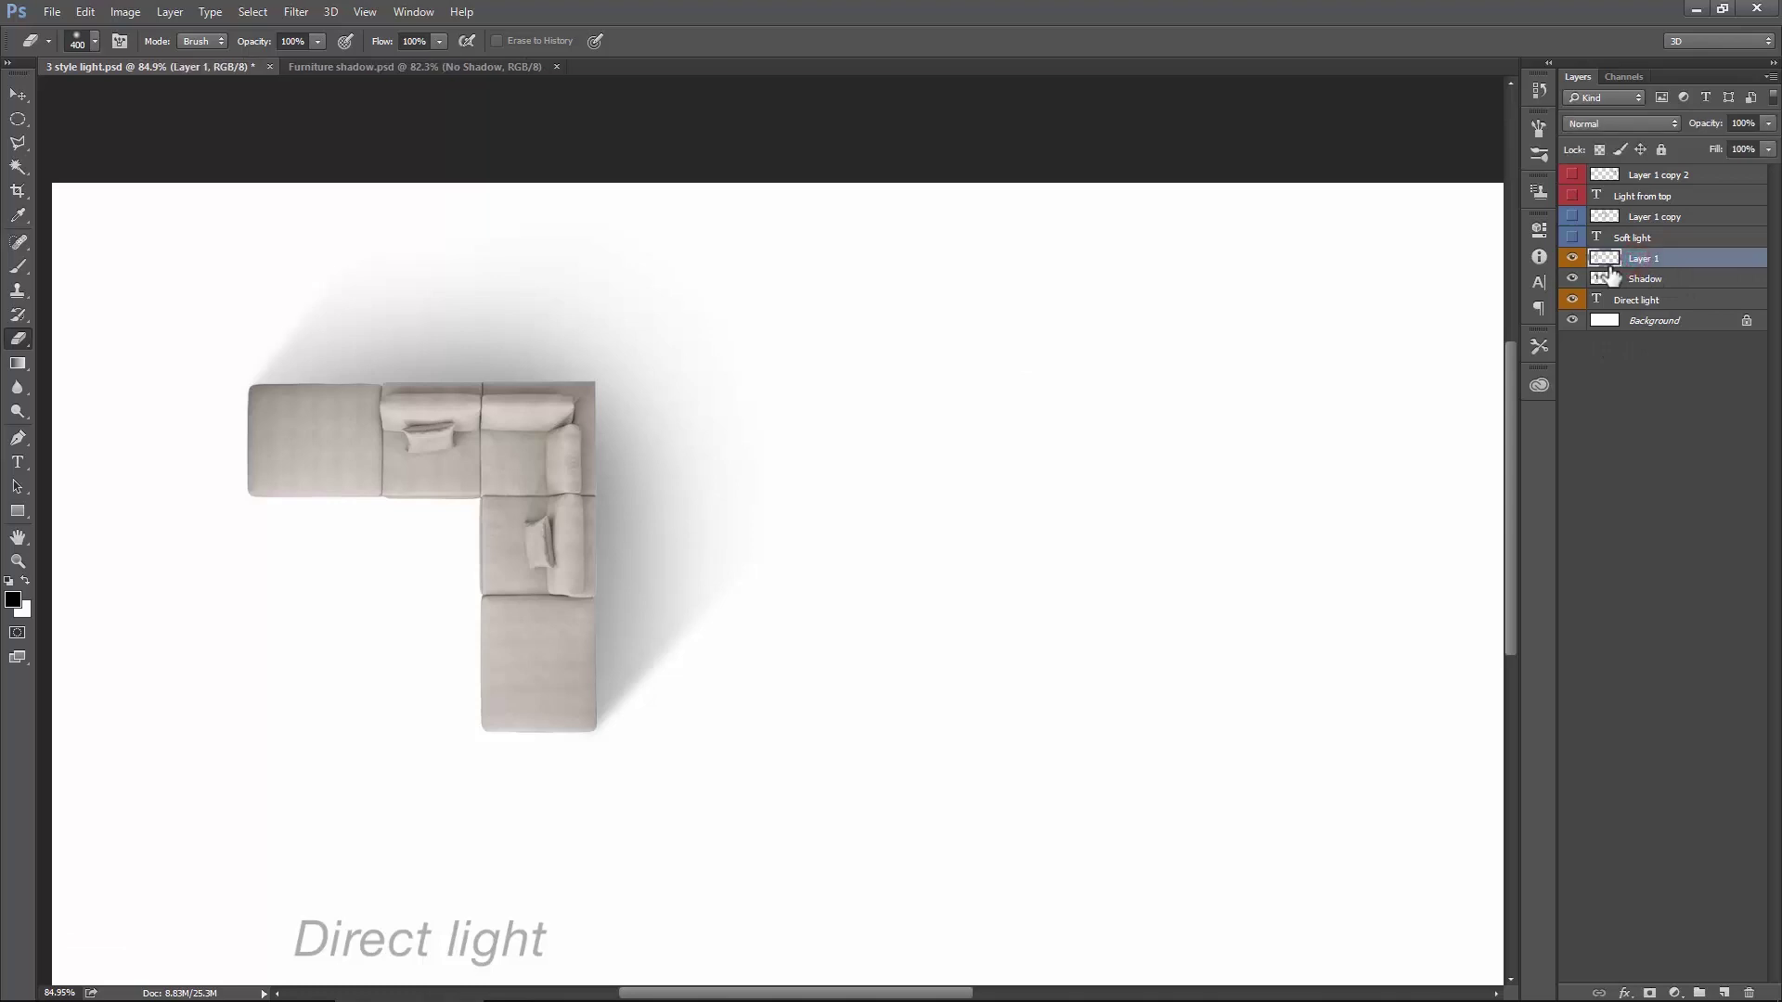
click(1615, 278)
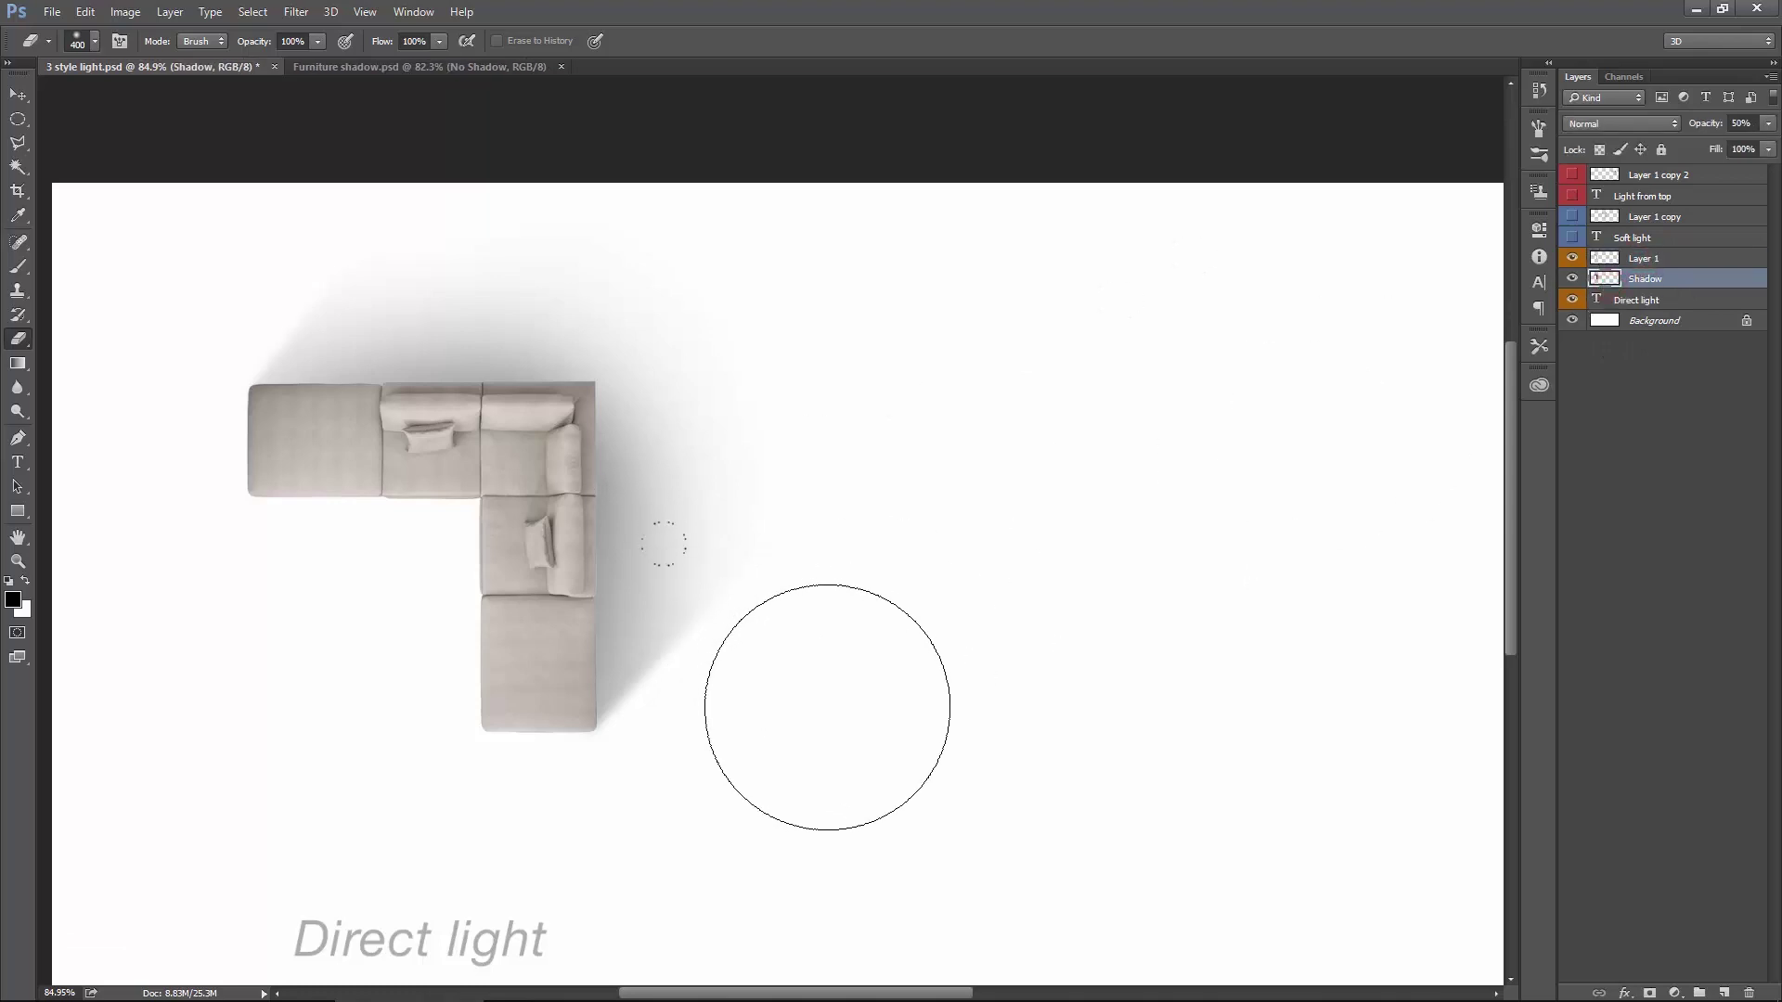
key(bracketright)
key(bracketright)
click(860, 685)
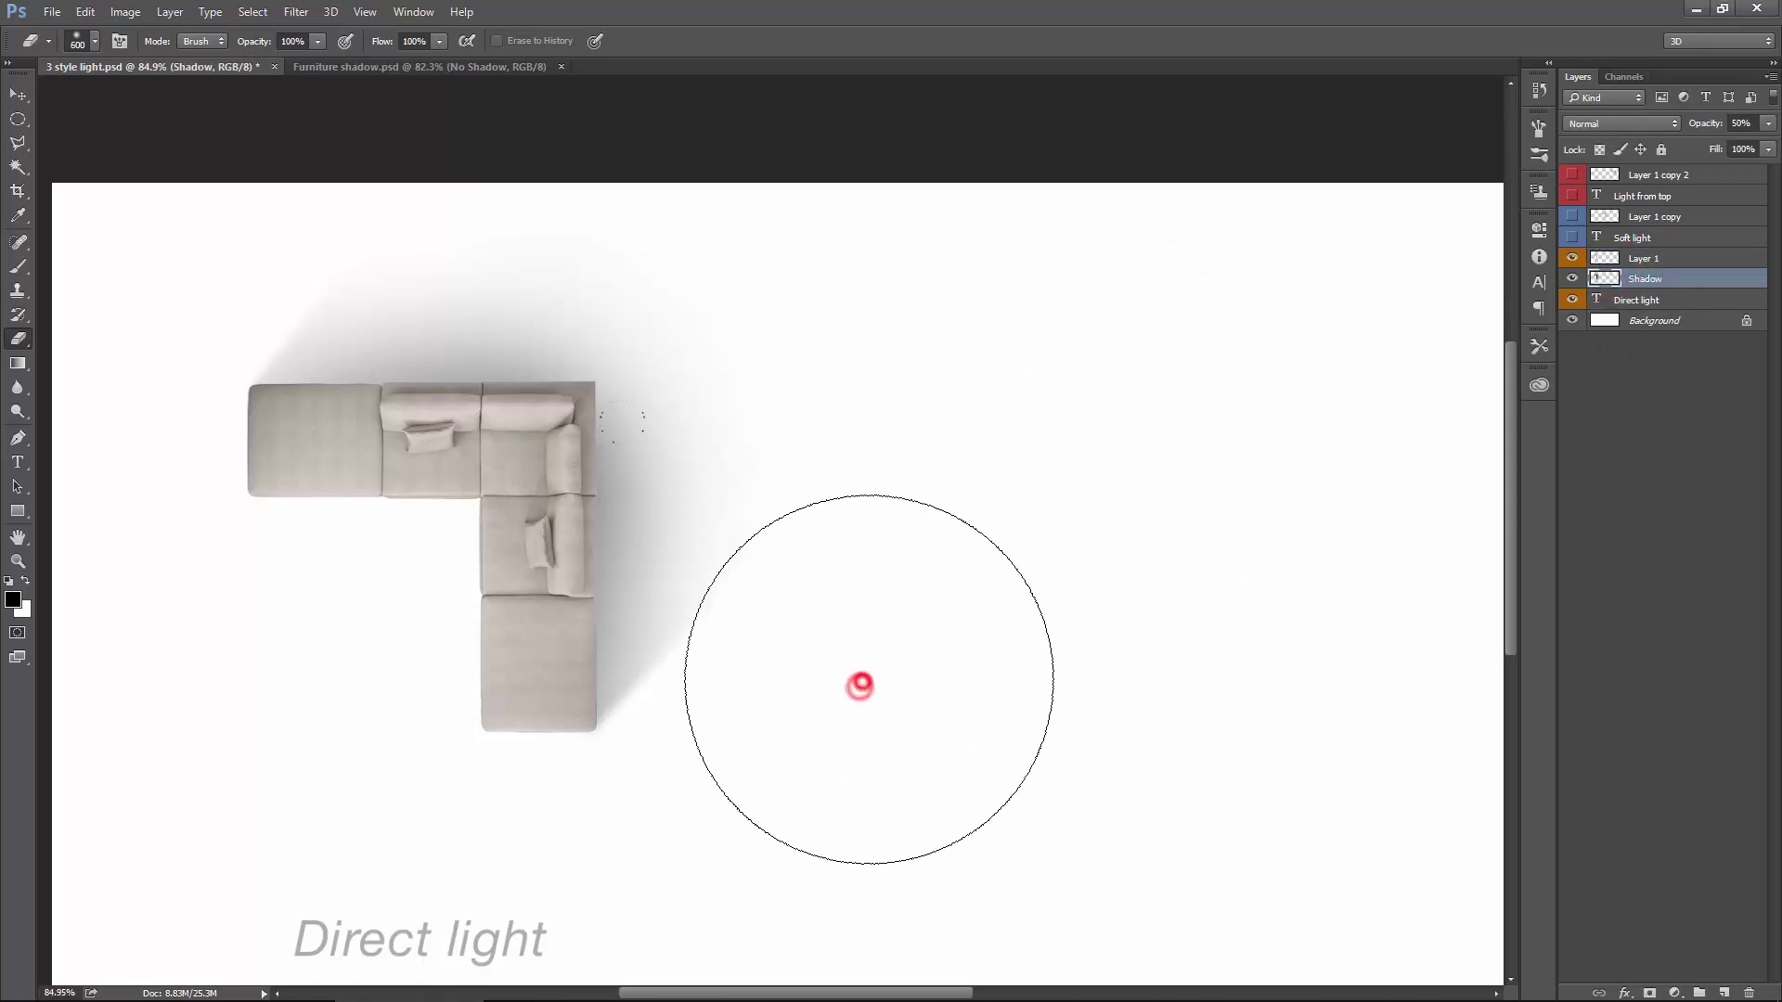
scroll(891, 668, down, 1)
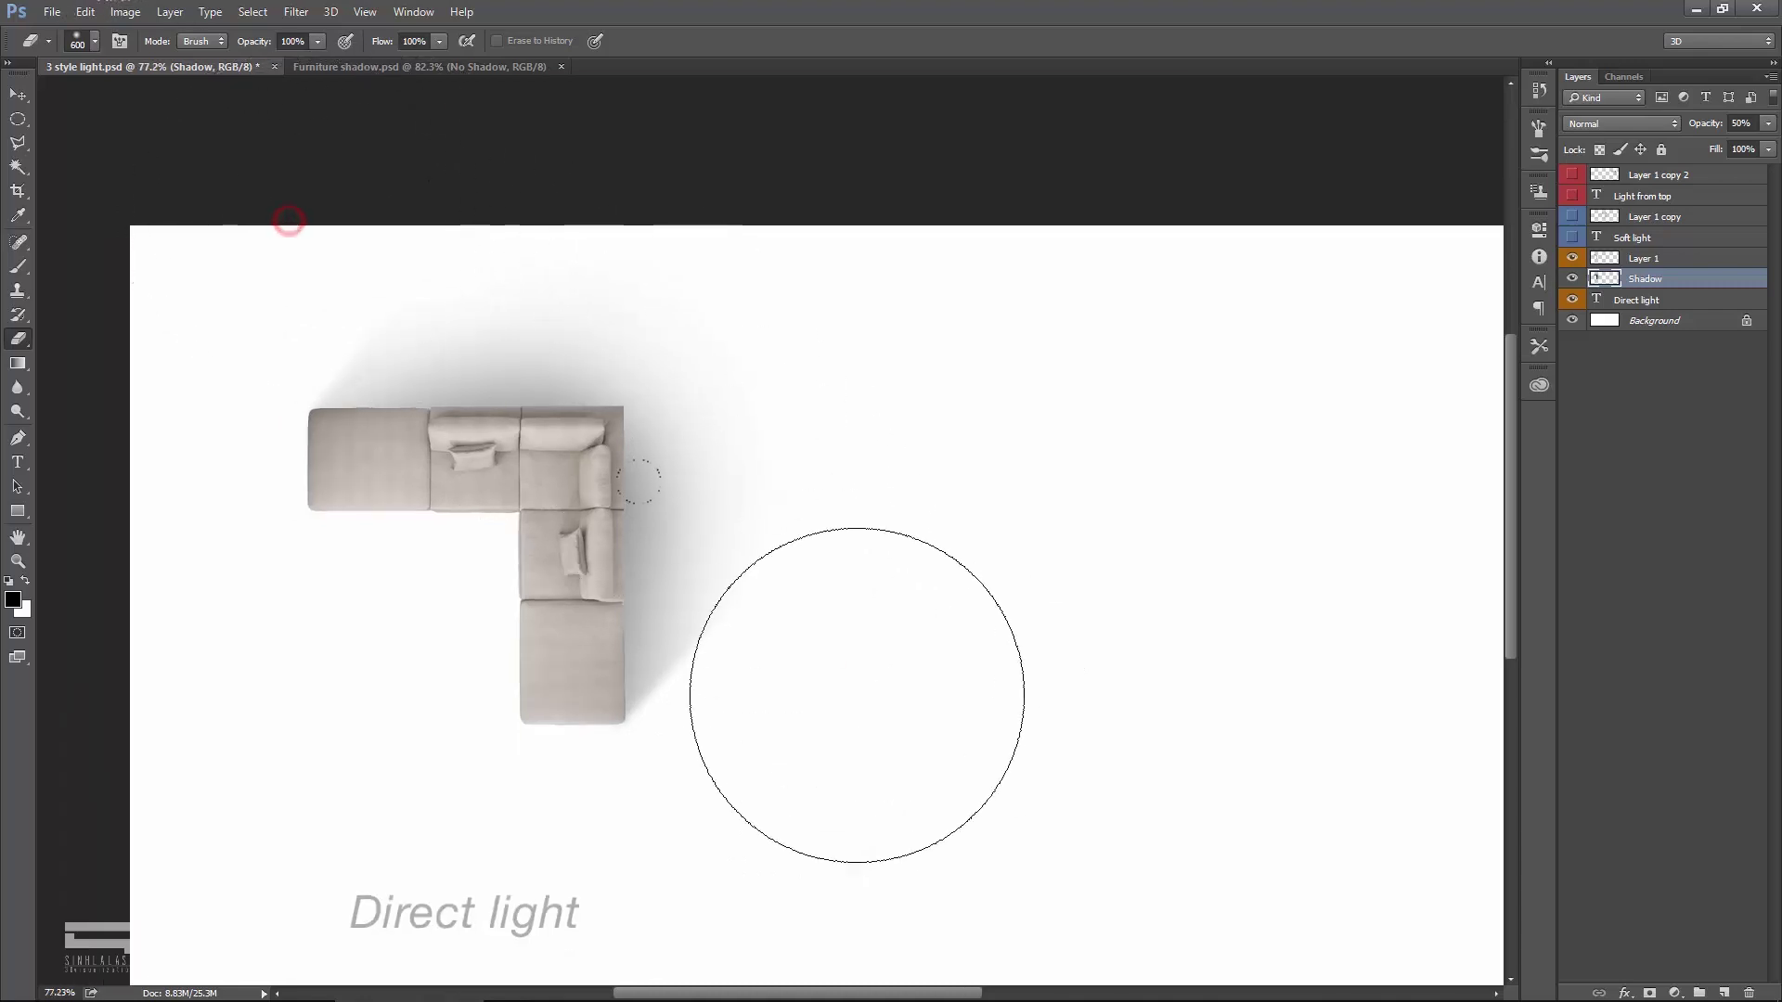
key(v)
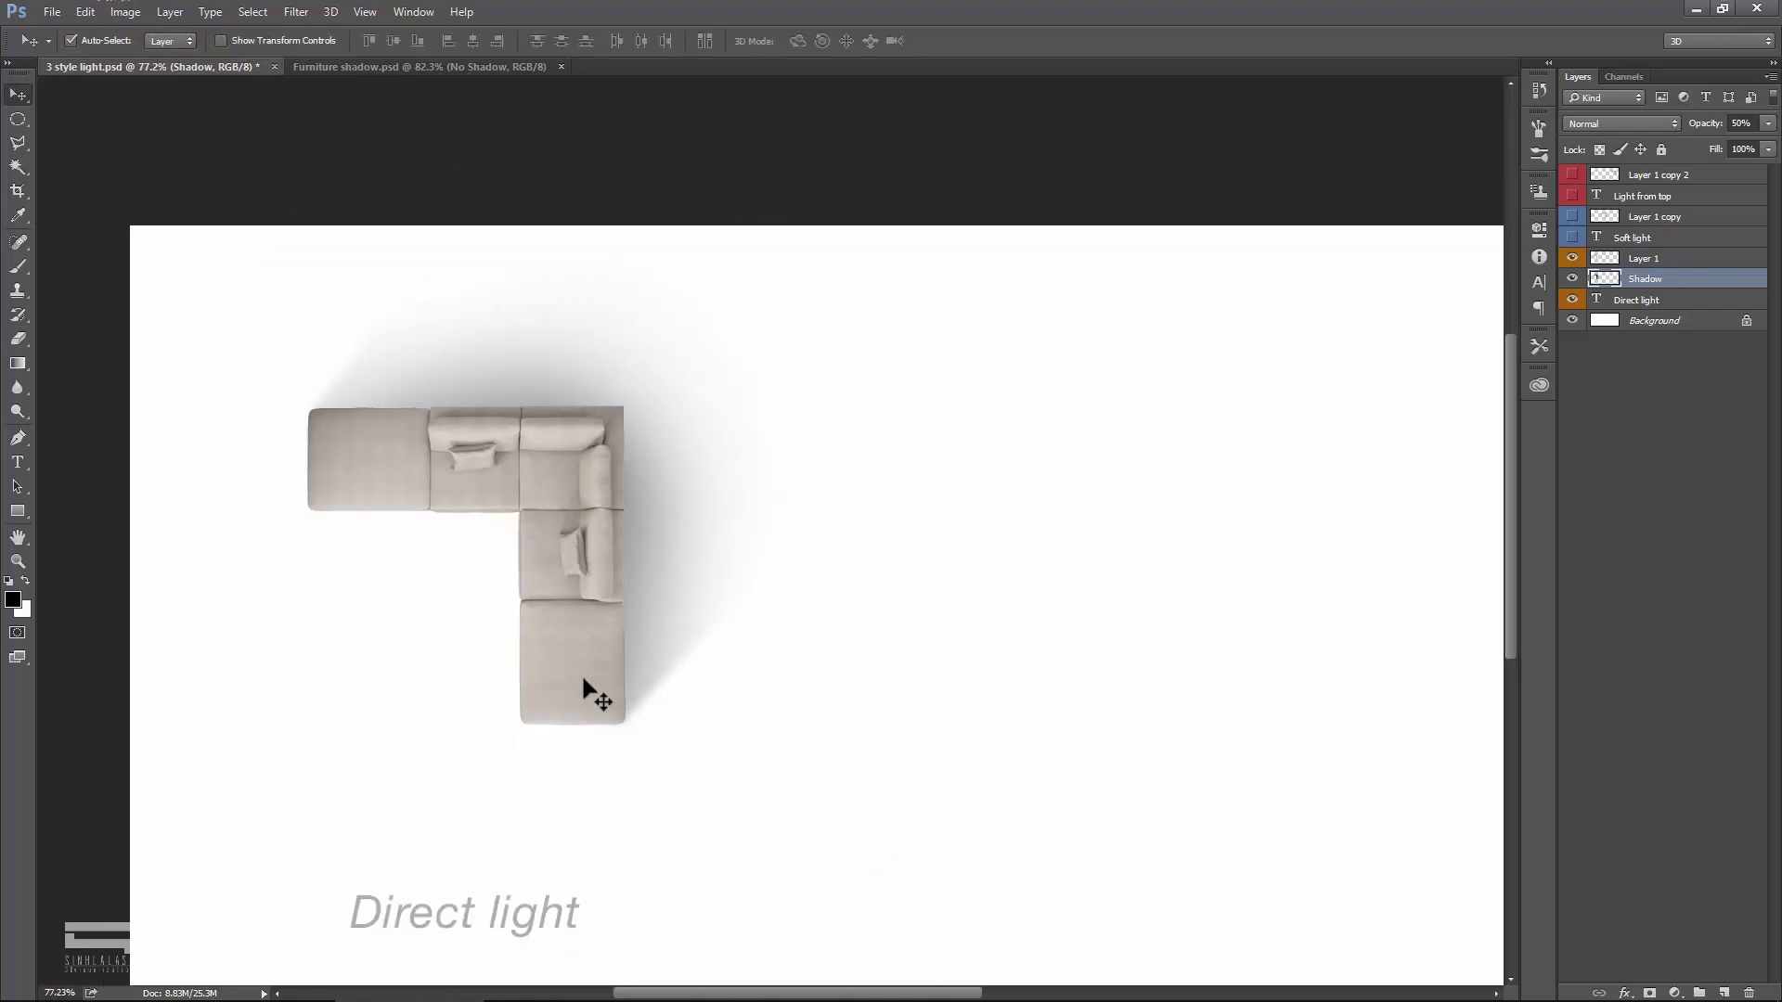
Step: Hide the Direct light text, its Shadow layer and Layer 1, and show Layer 1 copy and the Soft light text
scroll(594, 664, down, 1)
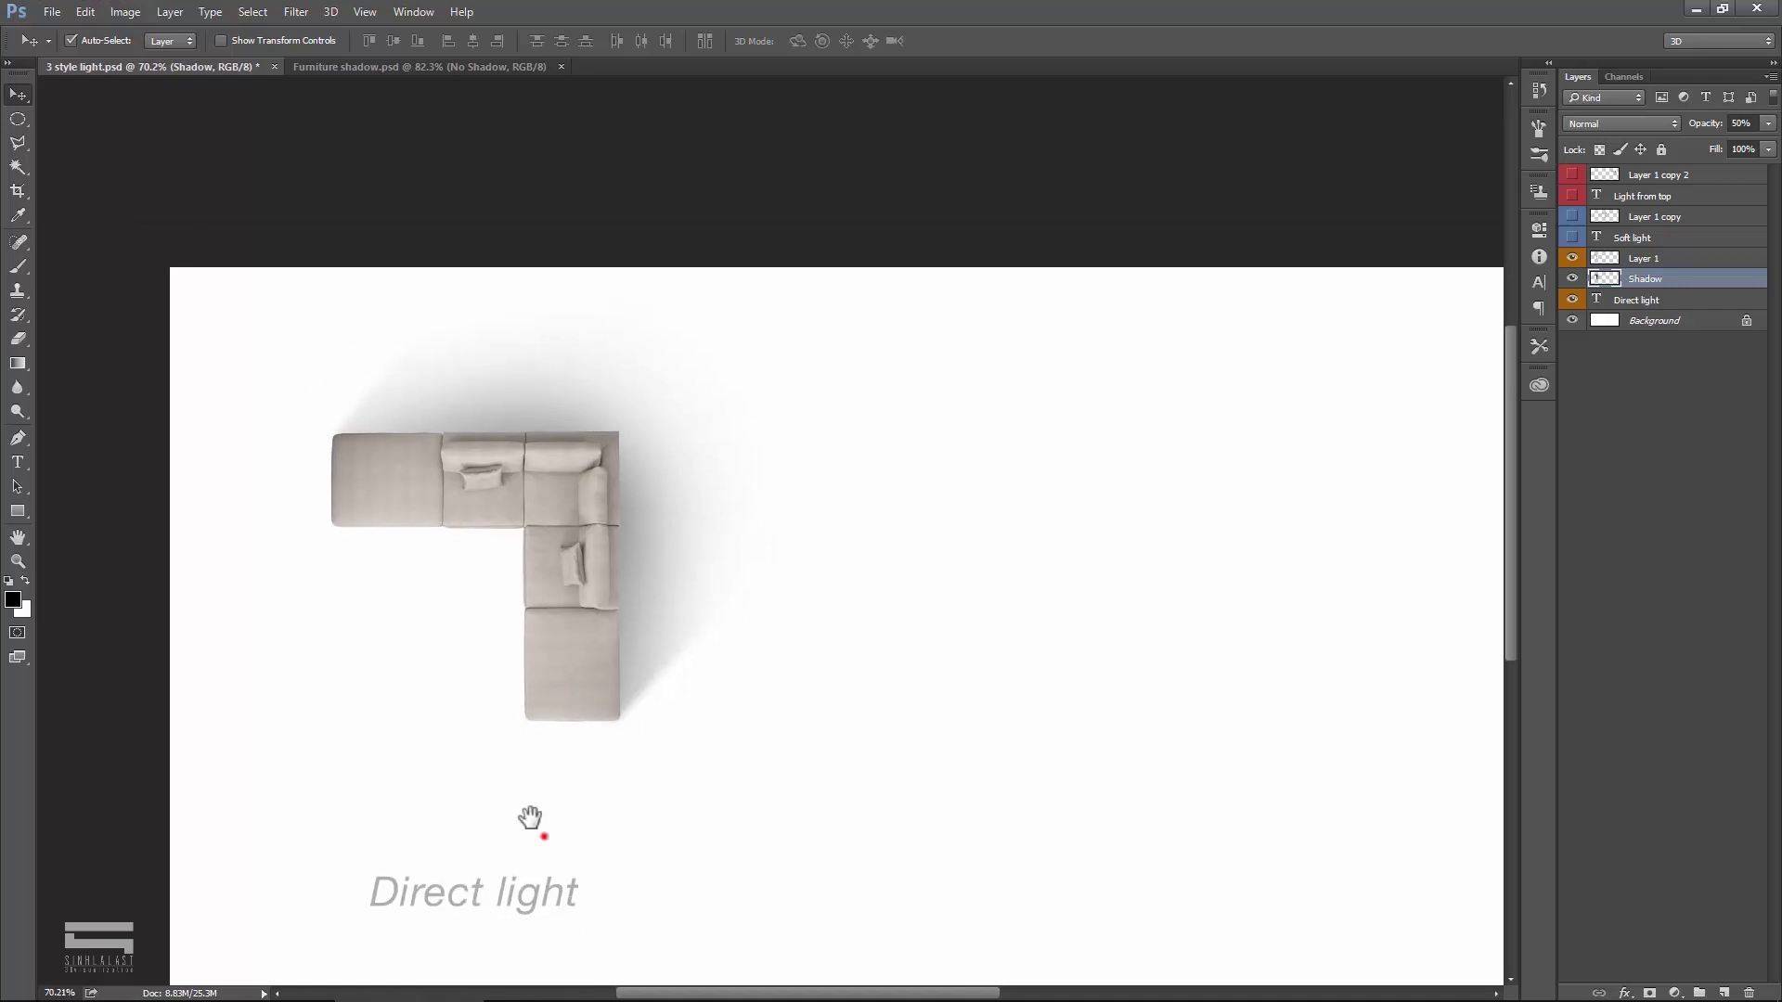
scroll(543, 835, up, 2)
drag(485, 777, 489, 759)
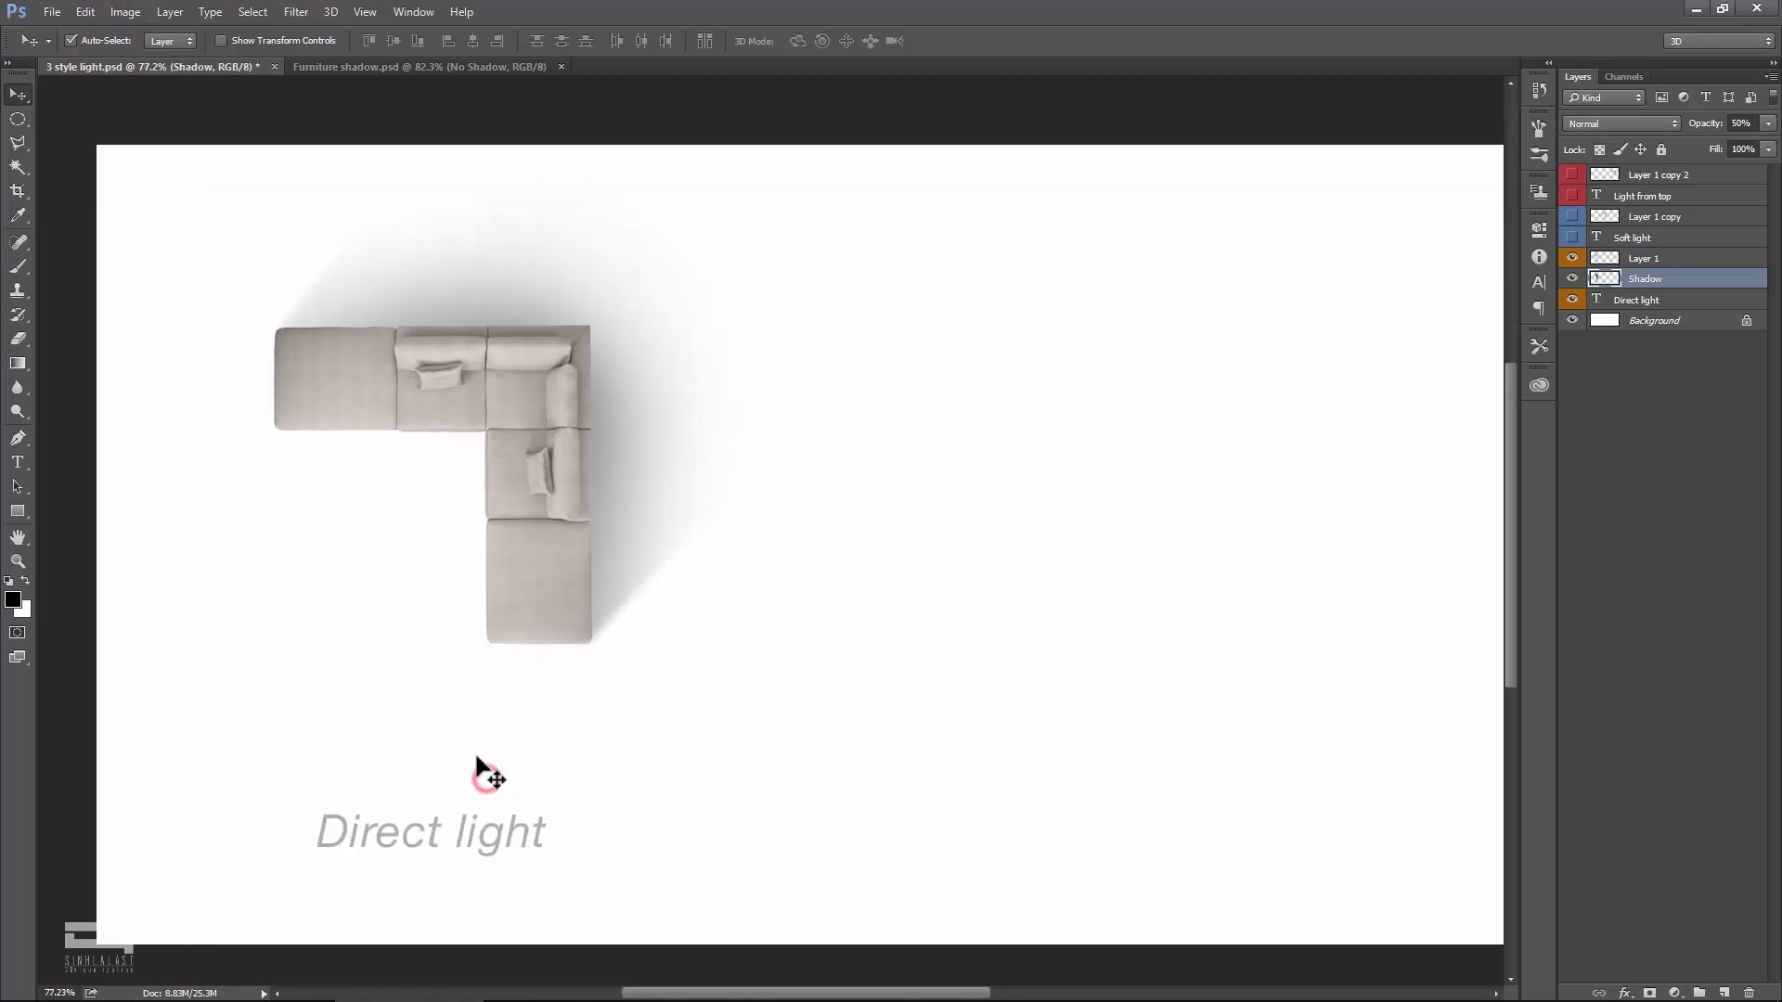
click(1574, 301)
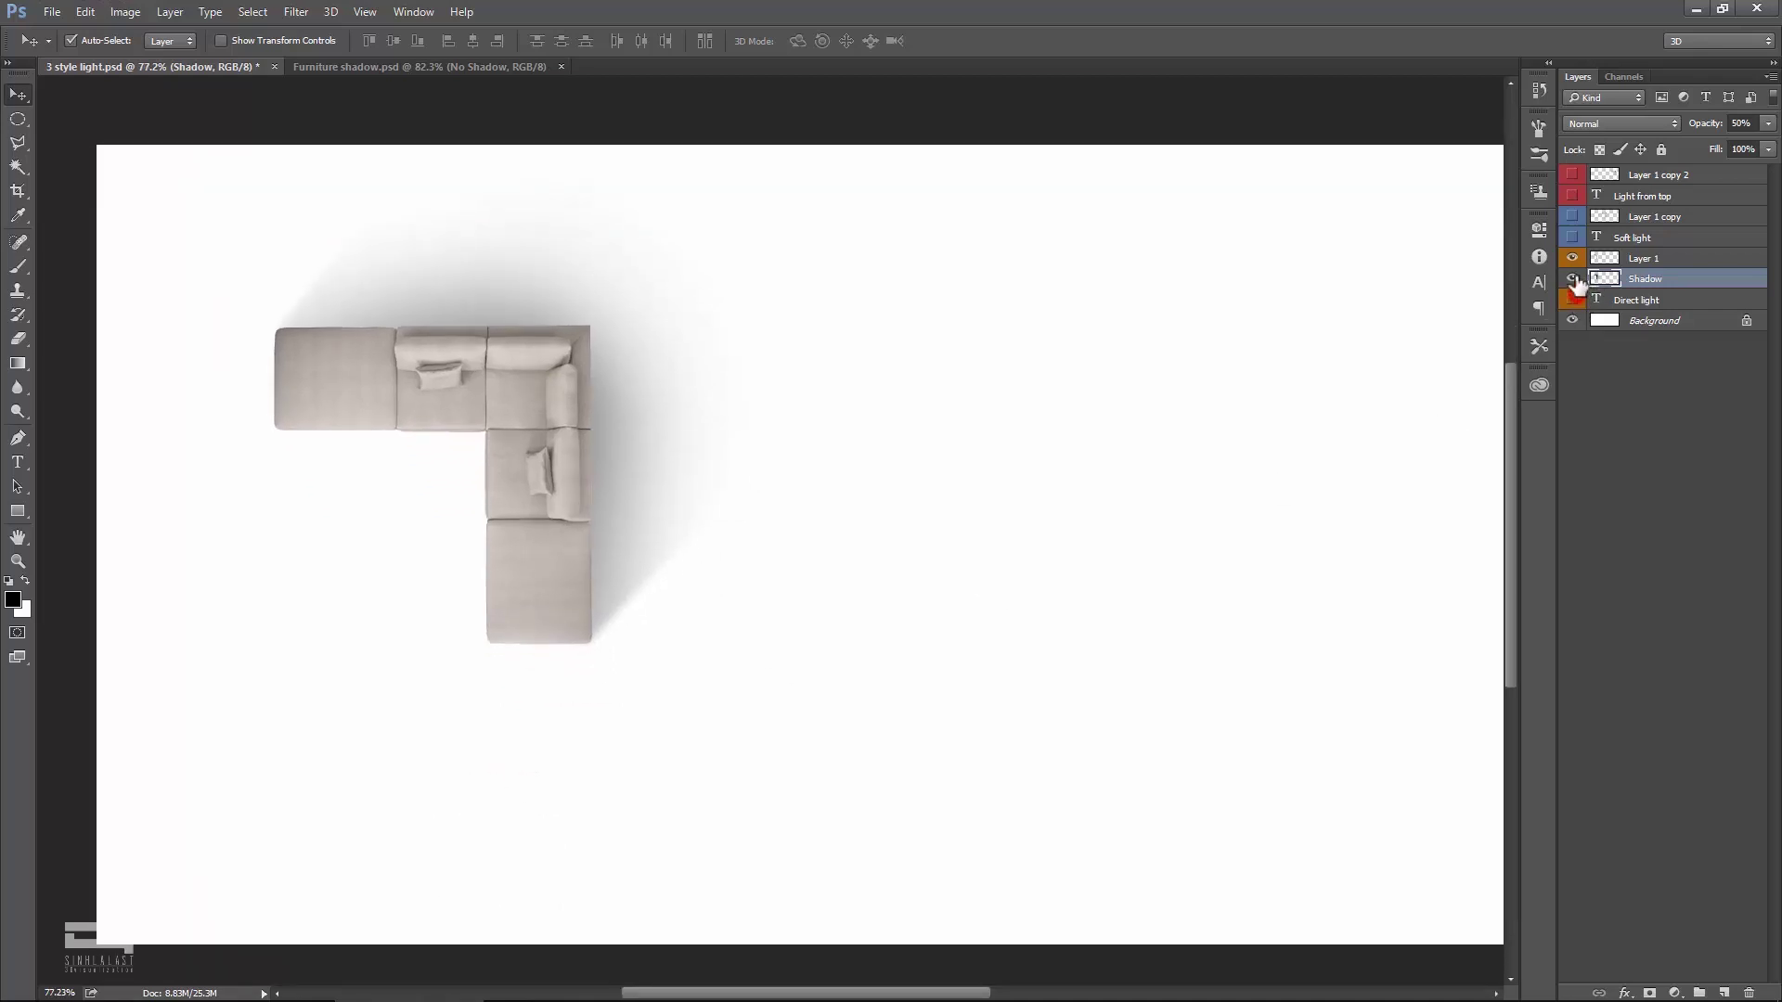
click(1572, 279)
click(1572, 258)
click(1573, 217)
drag(1258, 455, 912, 413)
scroll(813, 428, up, 1)
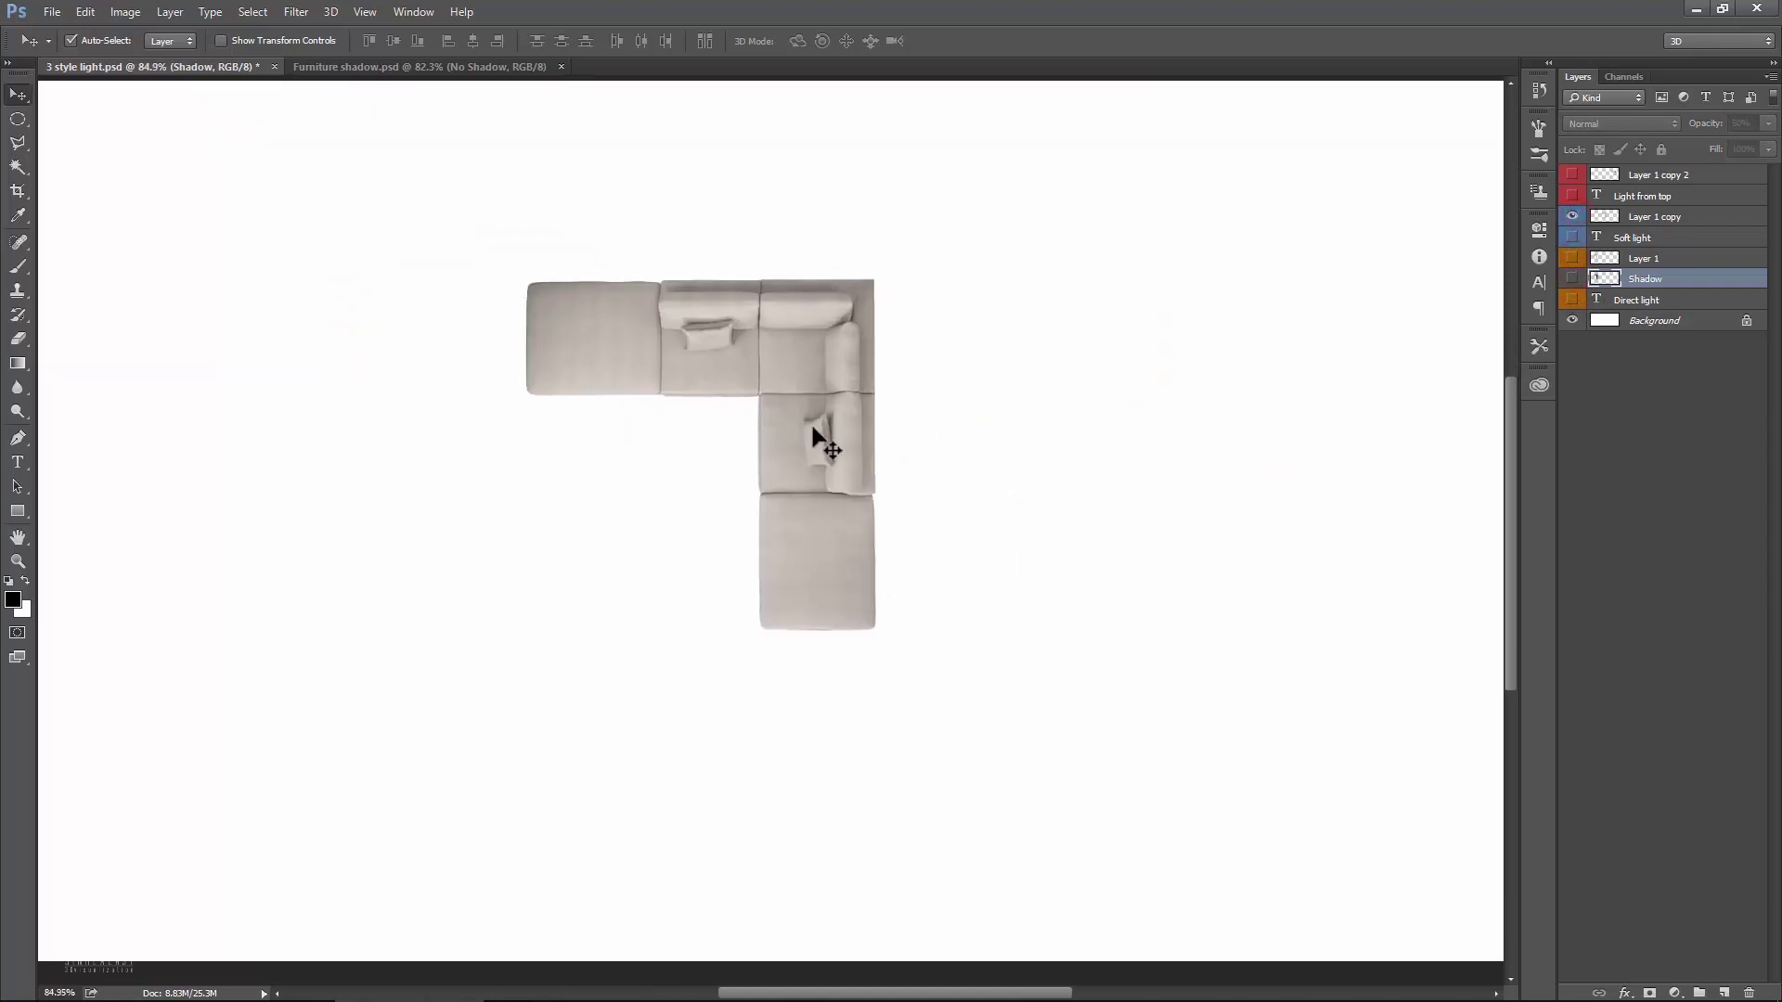
click(1573, 237)
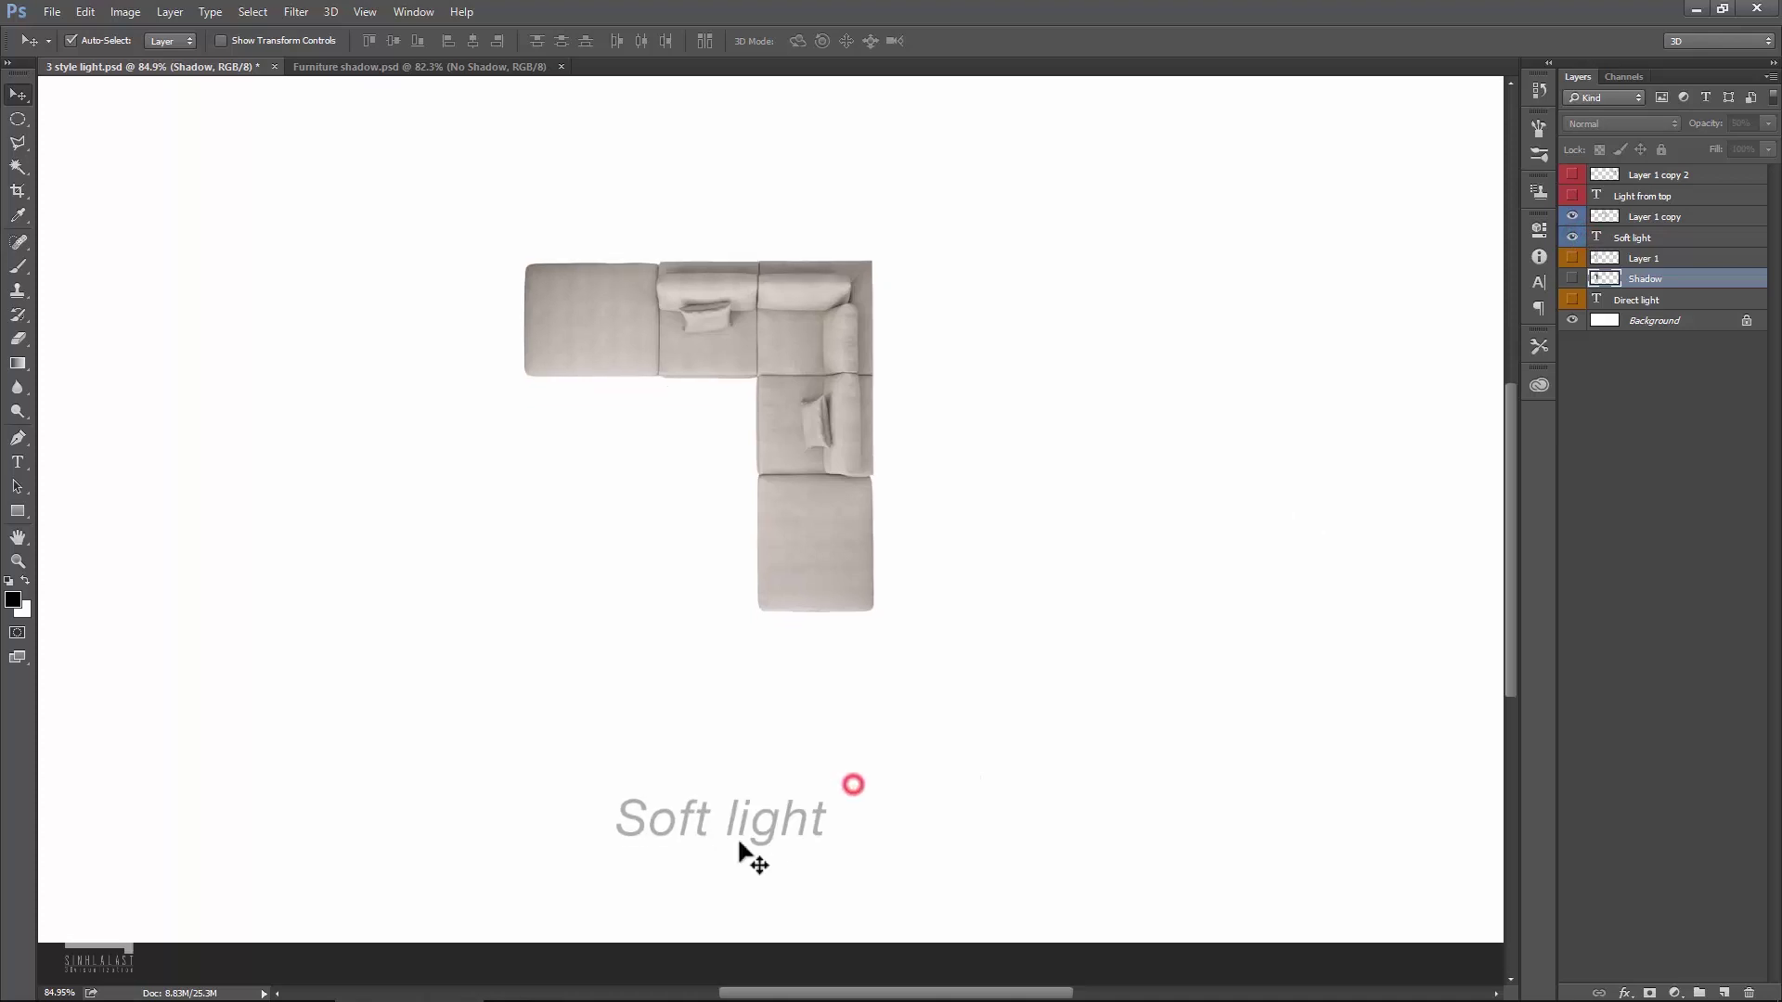
Step: Outline a polygonal selection along the sofa's outer back edges and around the open area in its inner corner with the Polygonal Lasso
scroll(752, 838, up, 3)
scroll(720, 809, down, 3)
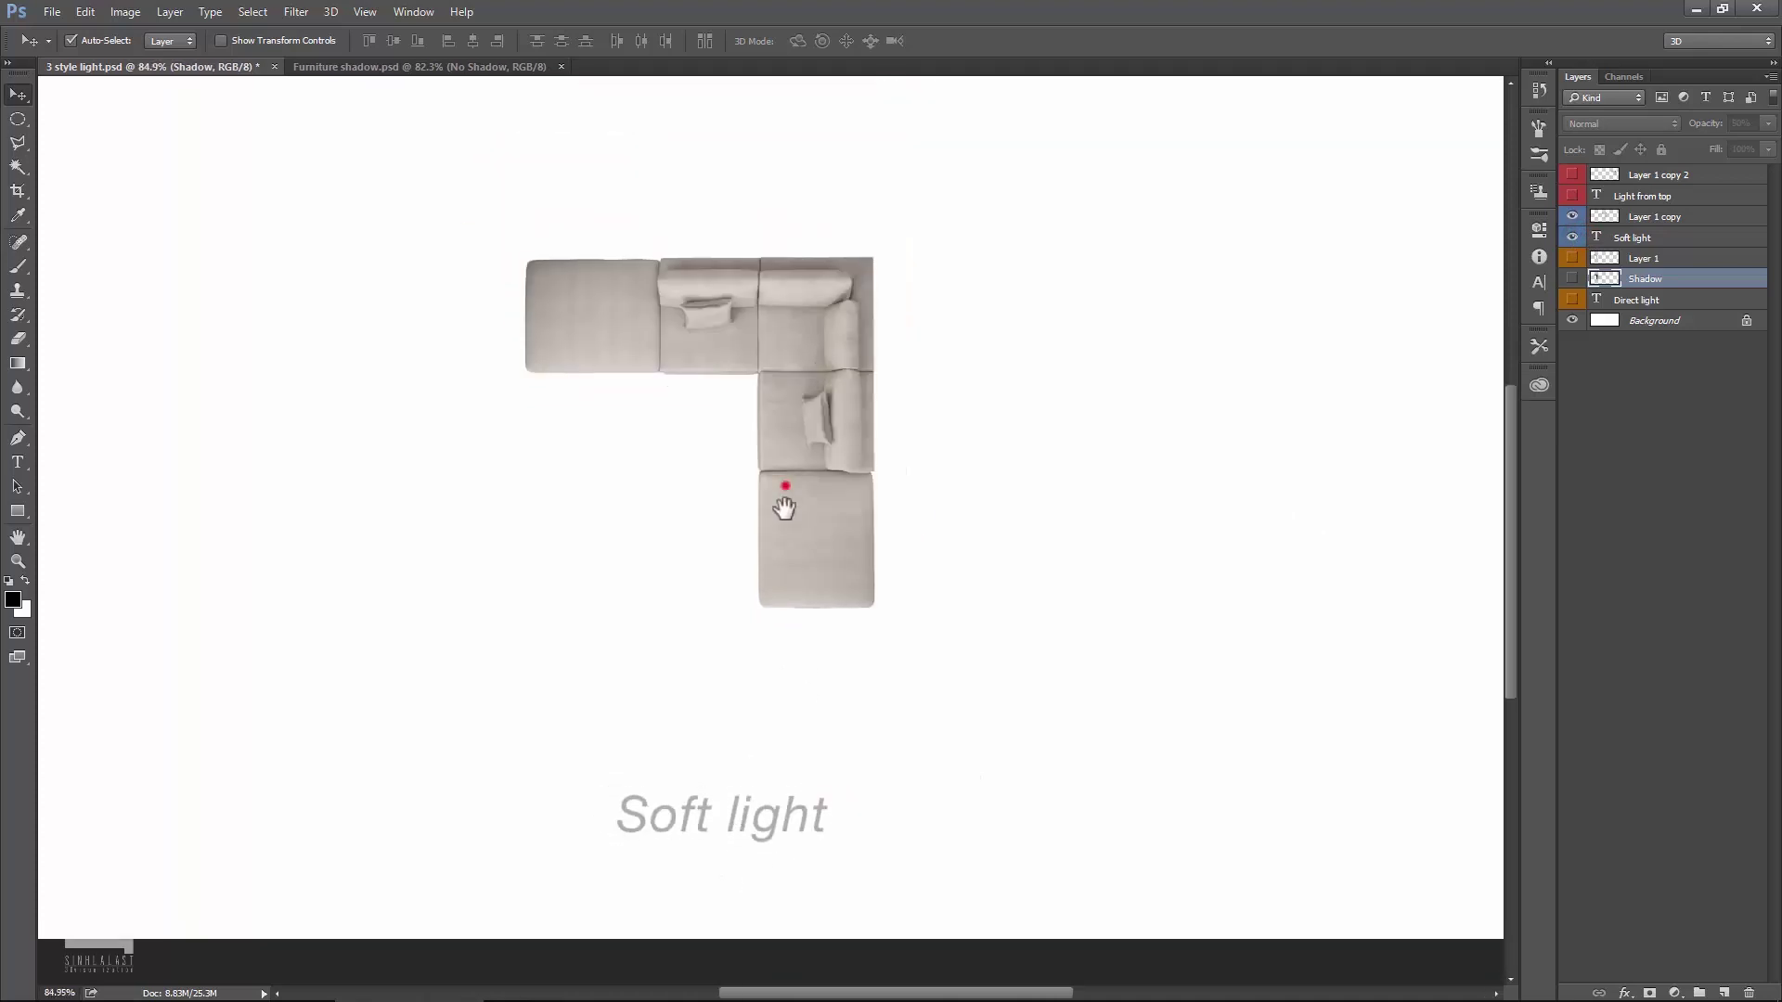
click(785, 486)
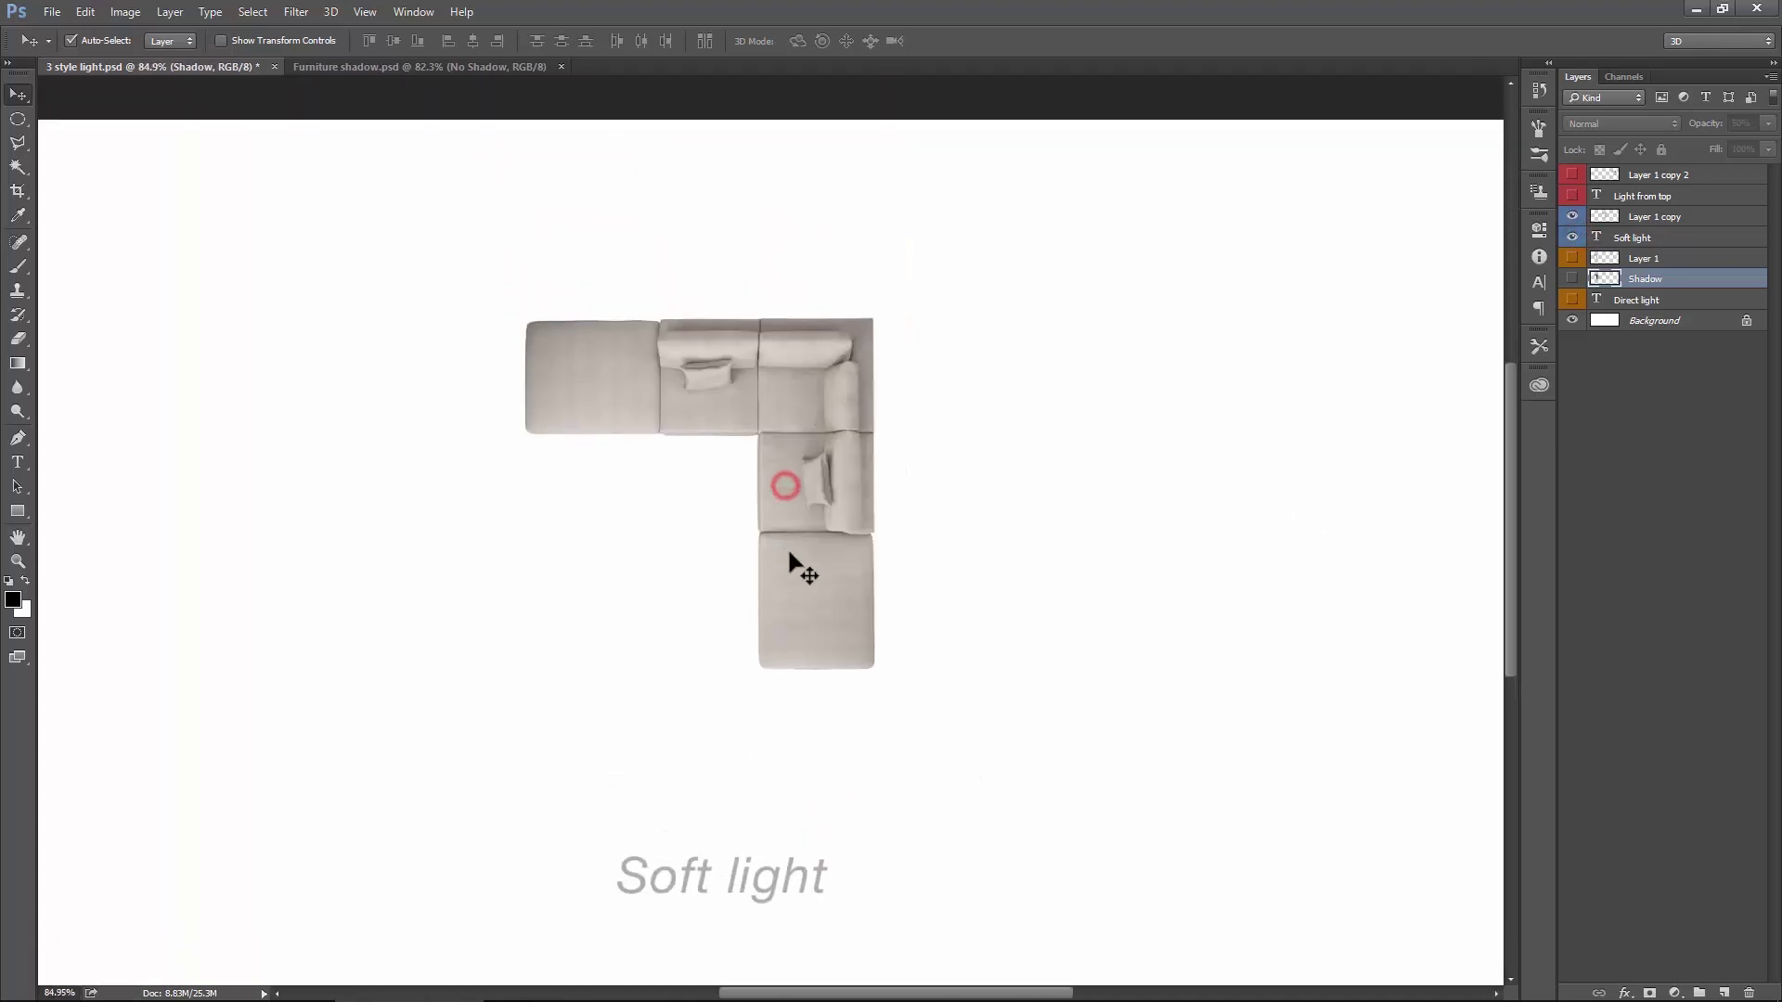
click(17, 146)
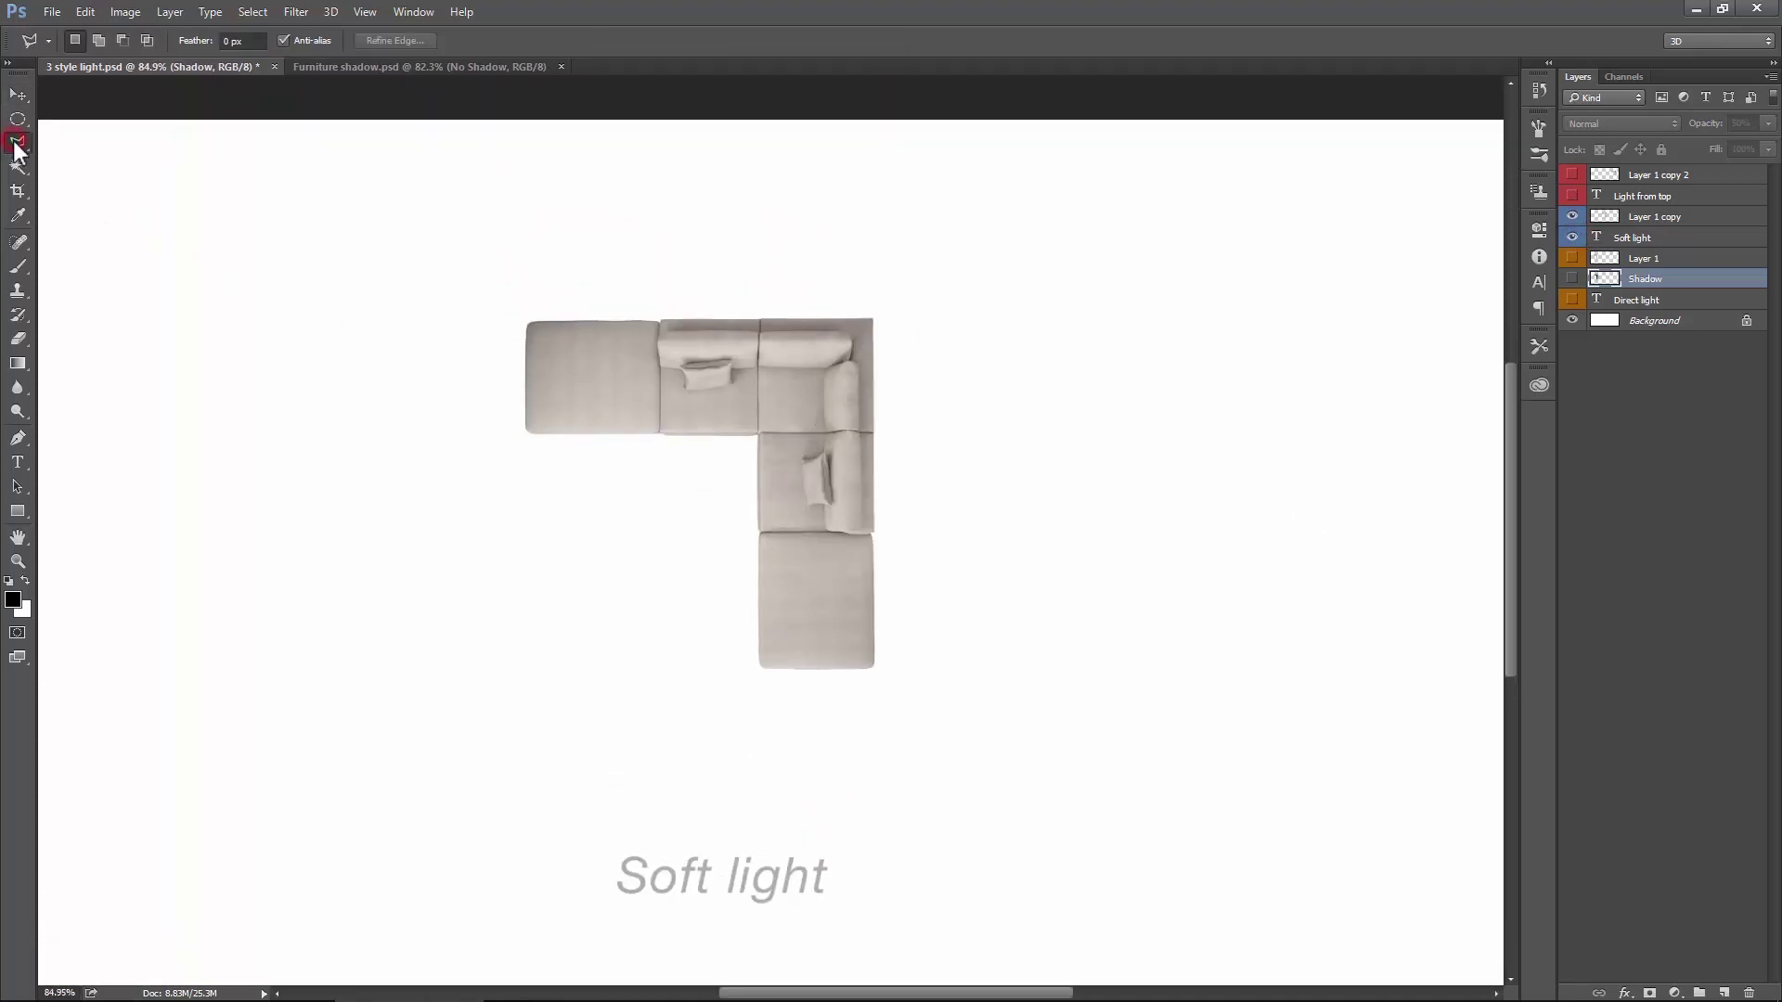
click(529, 326)
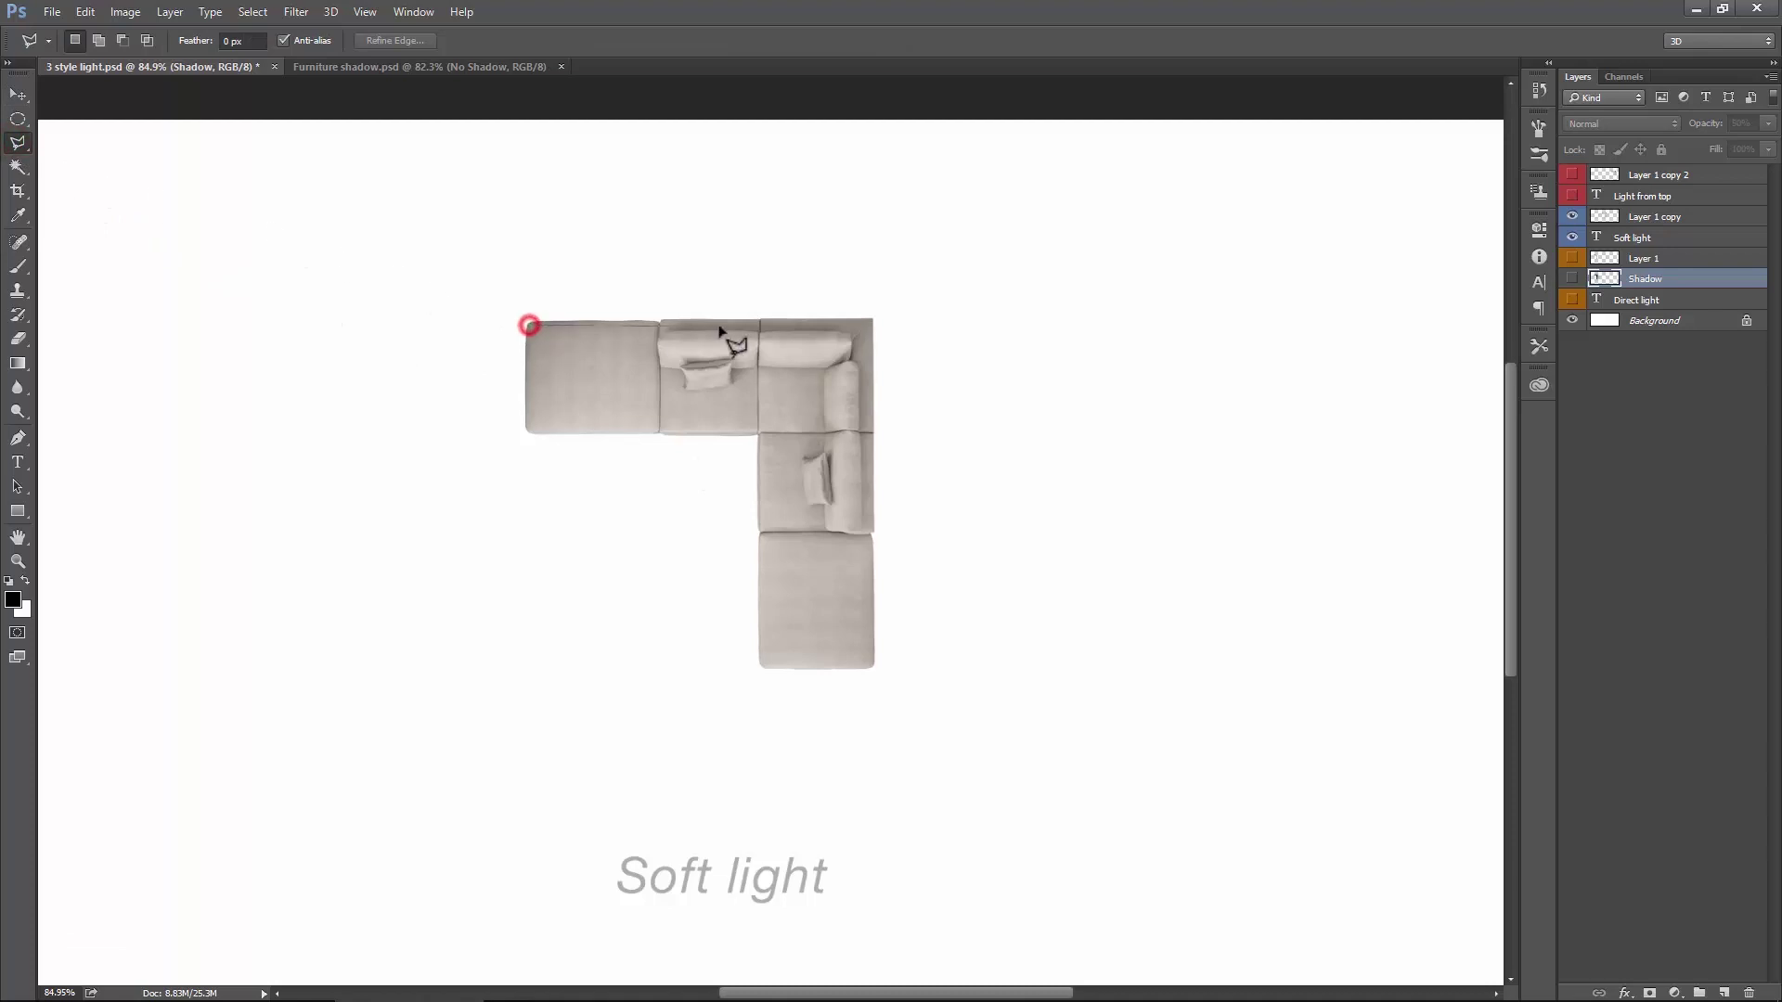
click(865, 325)
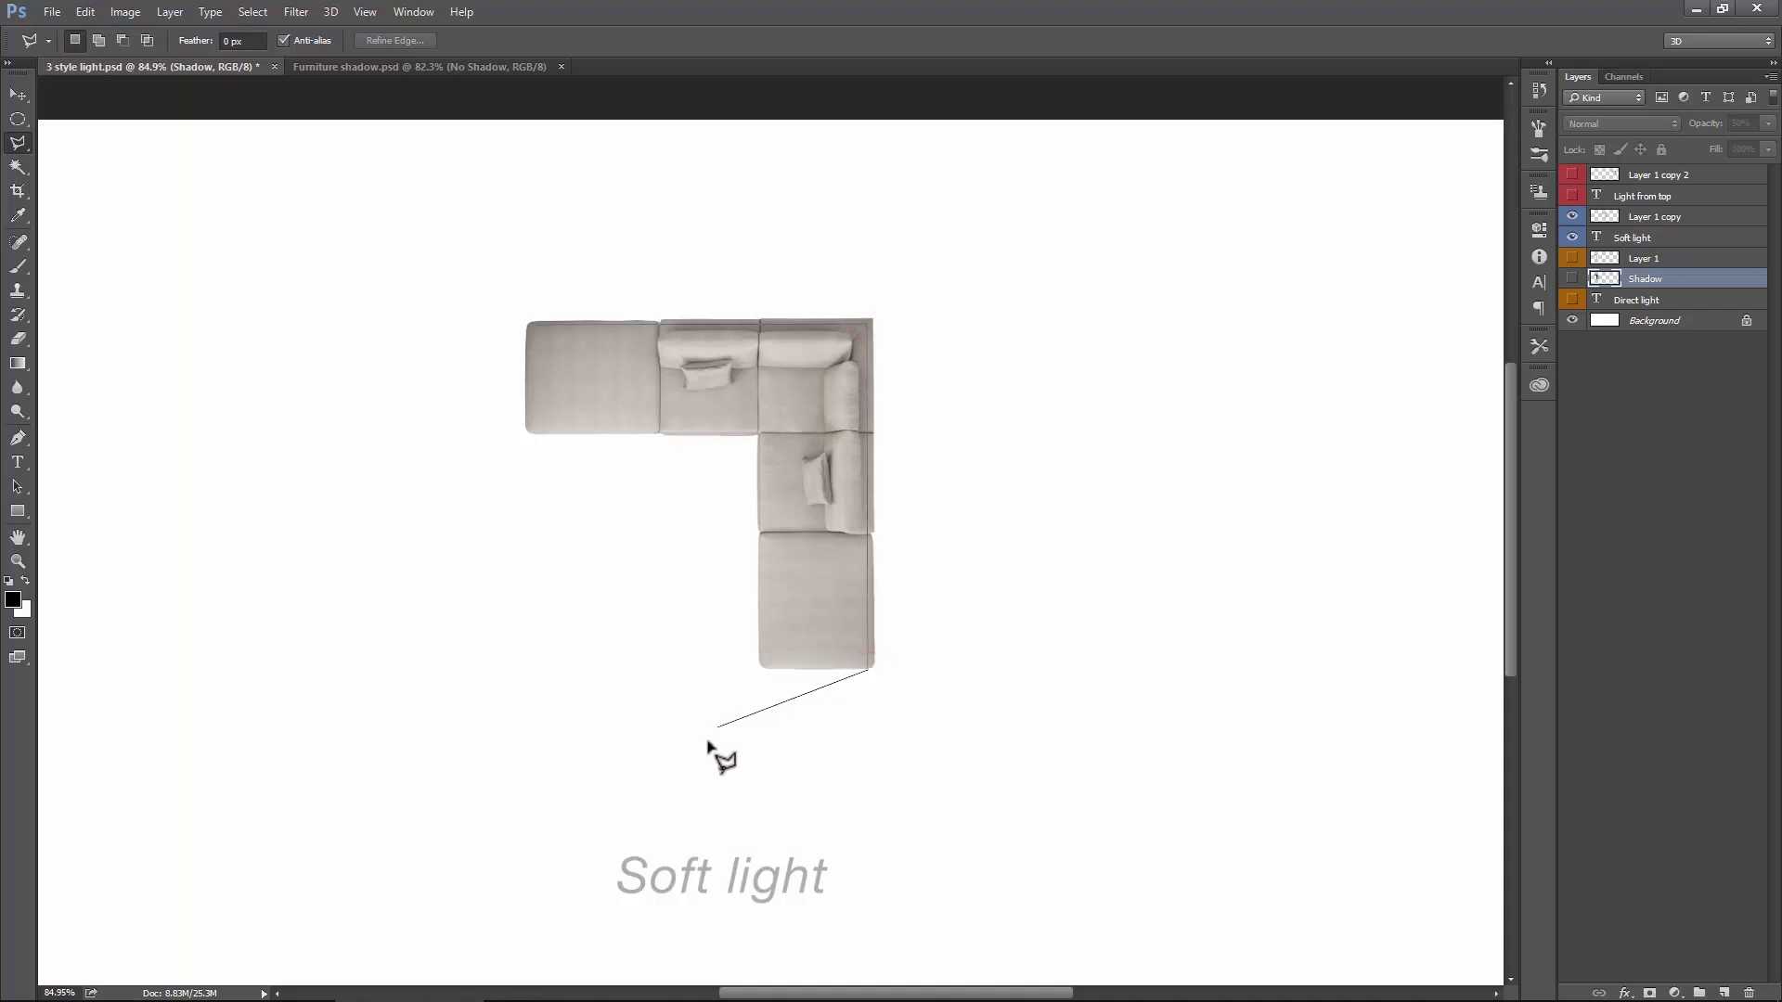
click(662, 775)
click(444, 722)
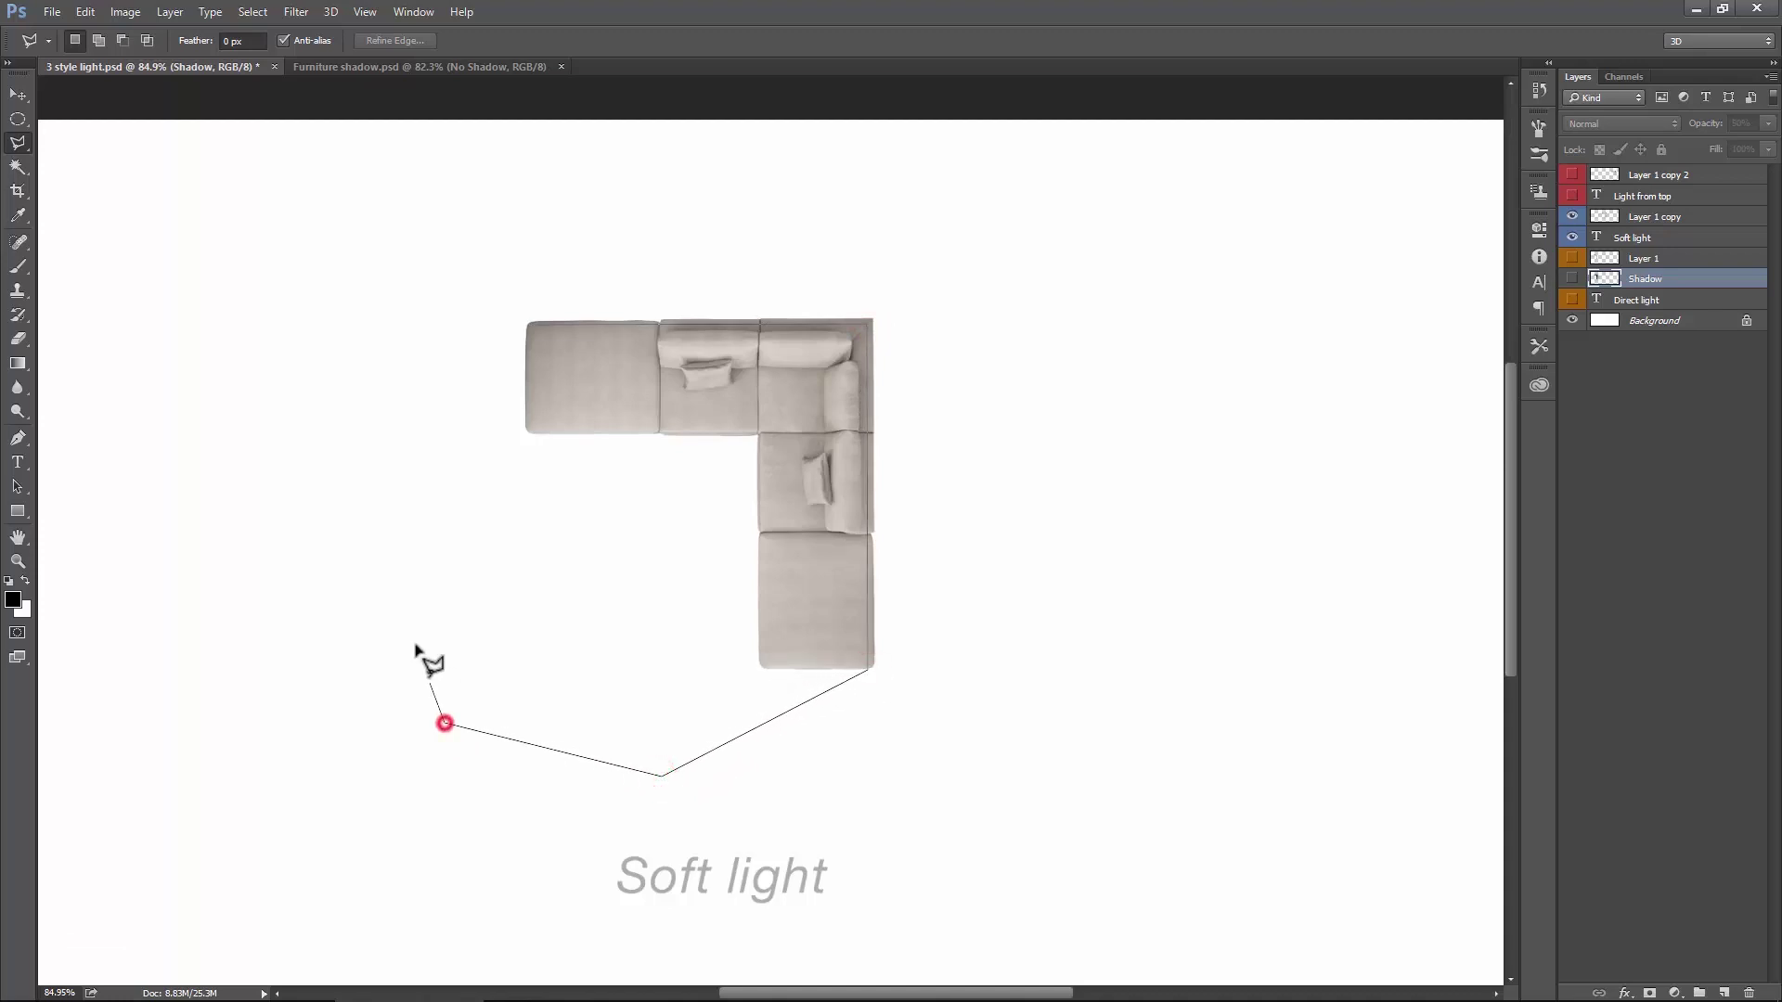
click(373, 468)
click(402, 381)
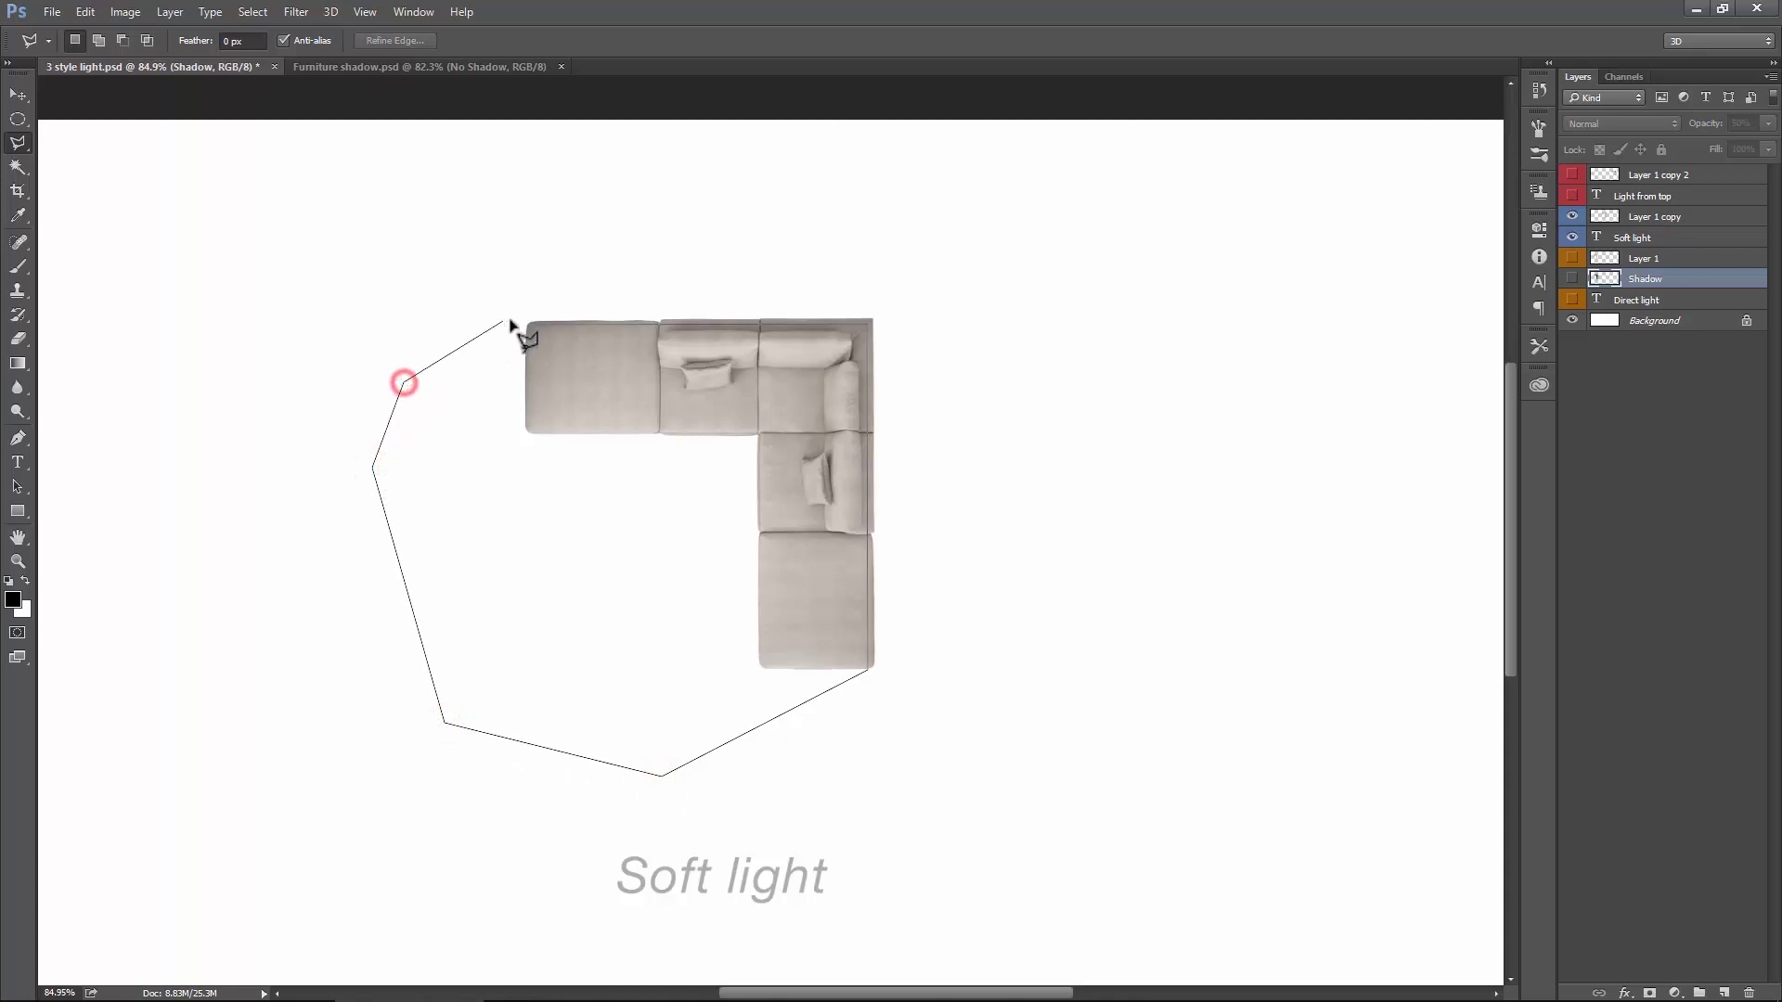
double_click(530, 324)
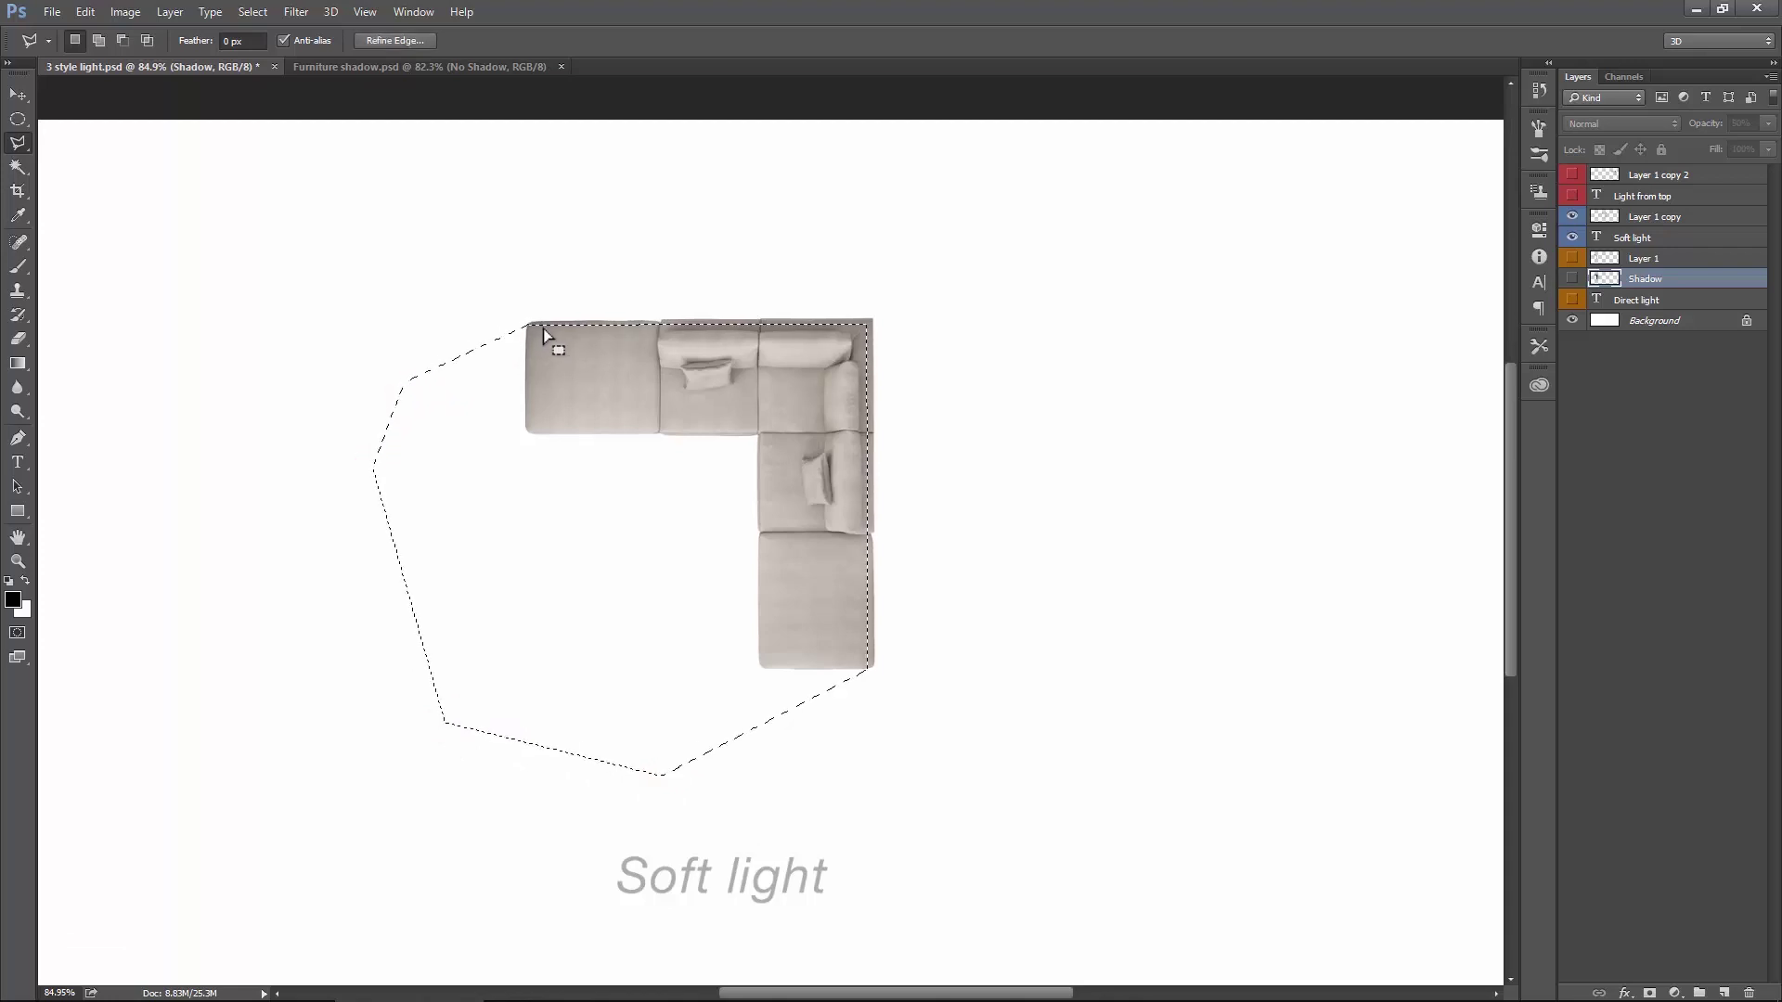
Step: Add a new layer directly above the Soft light text and name it Shadow
click(1666, 238)
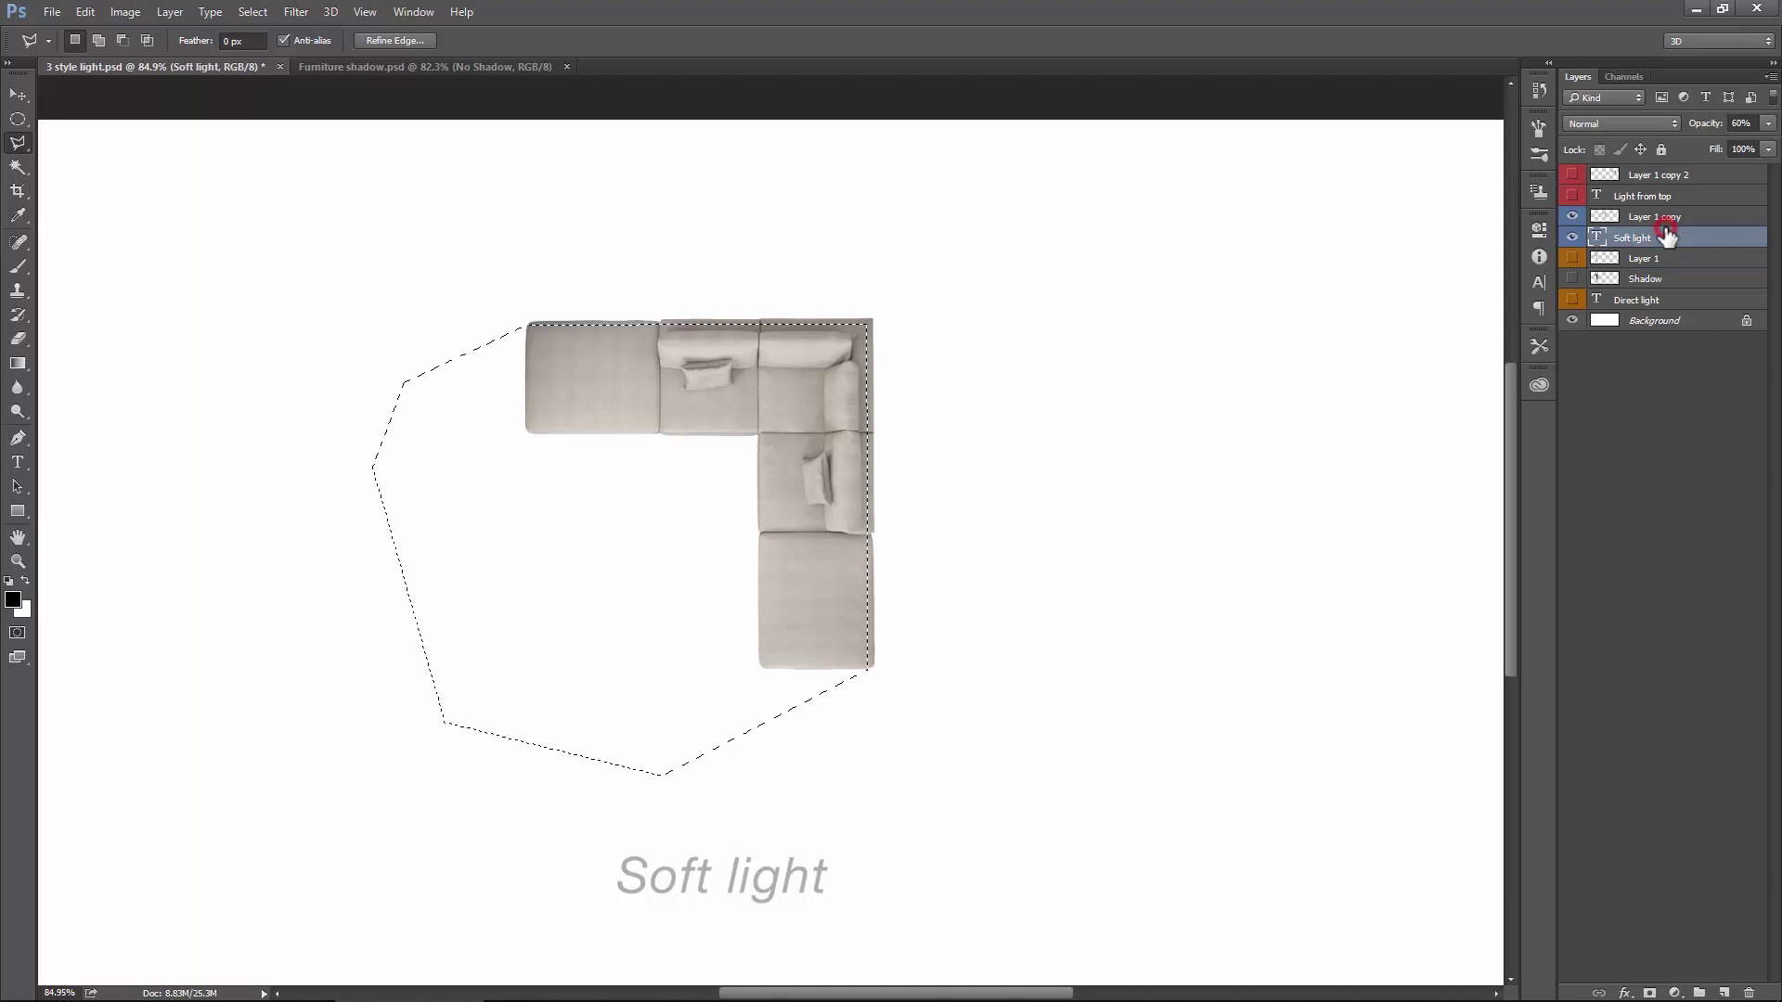
click(1724, 993)
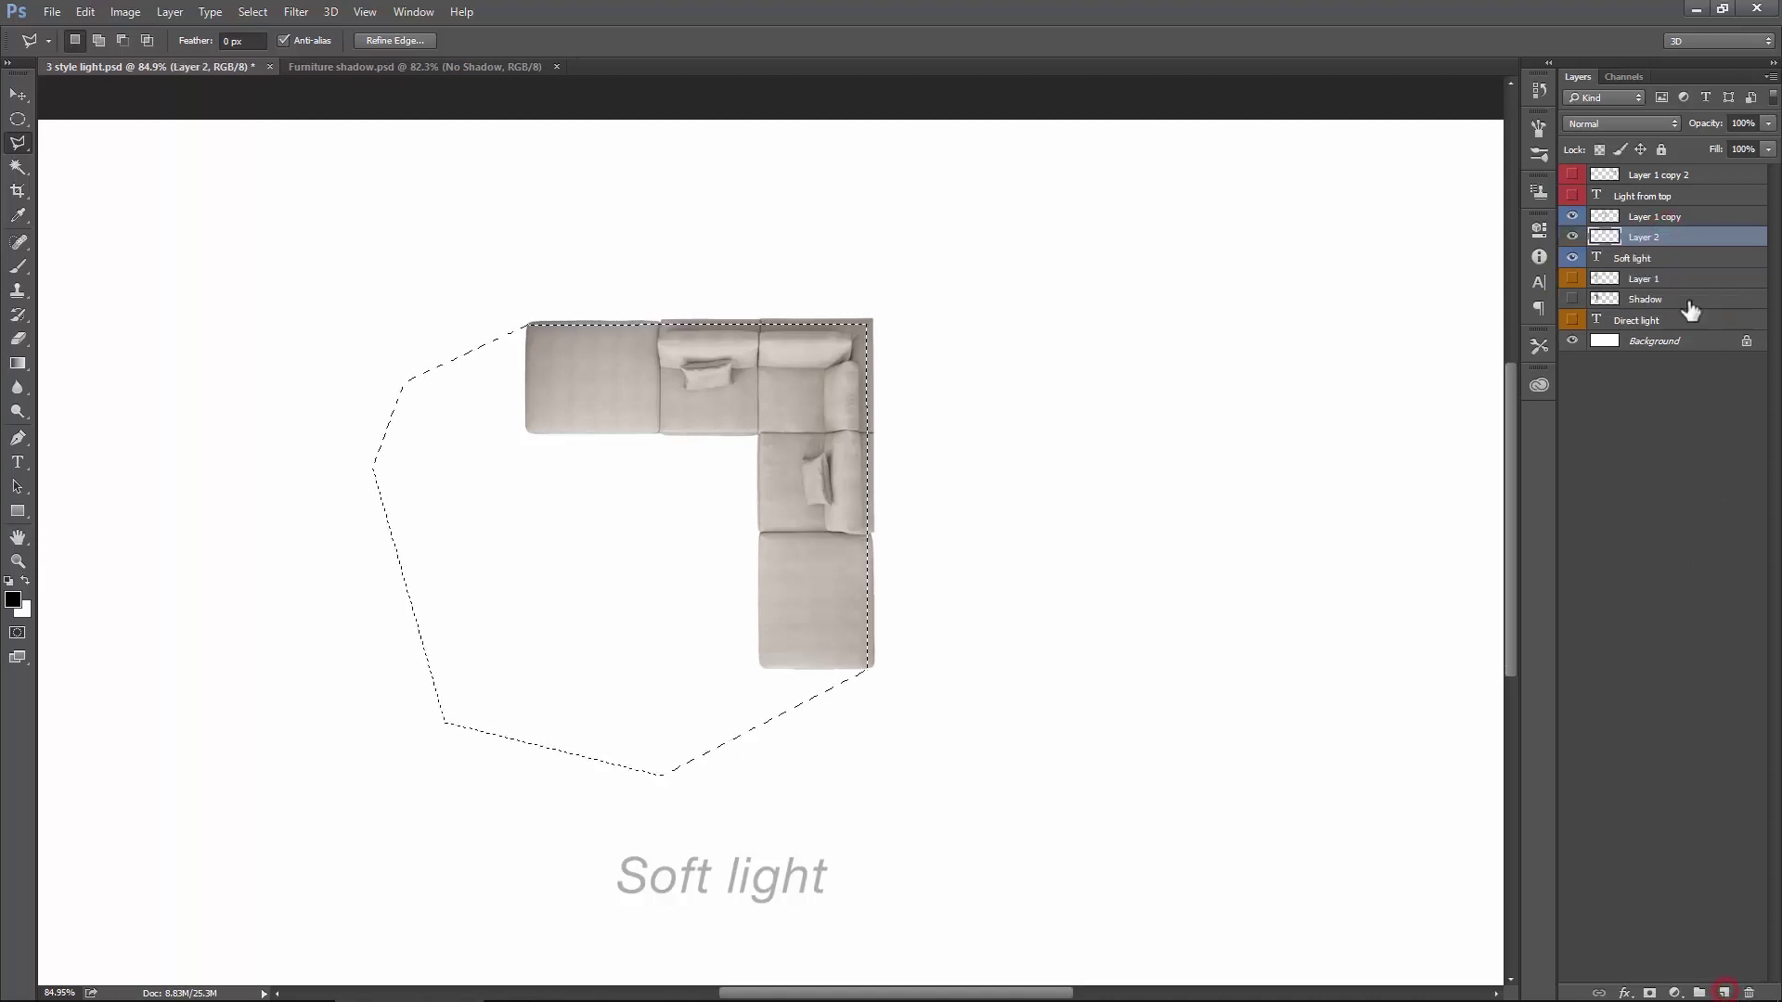
double_click(1642, 237)
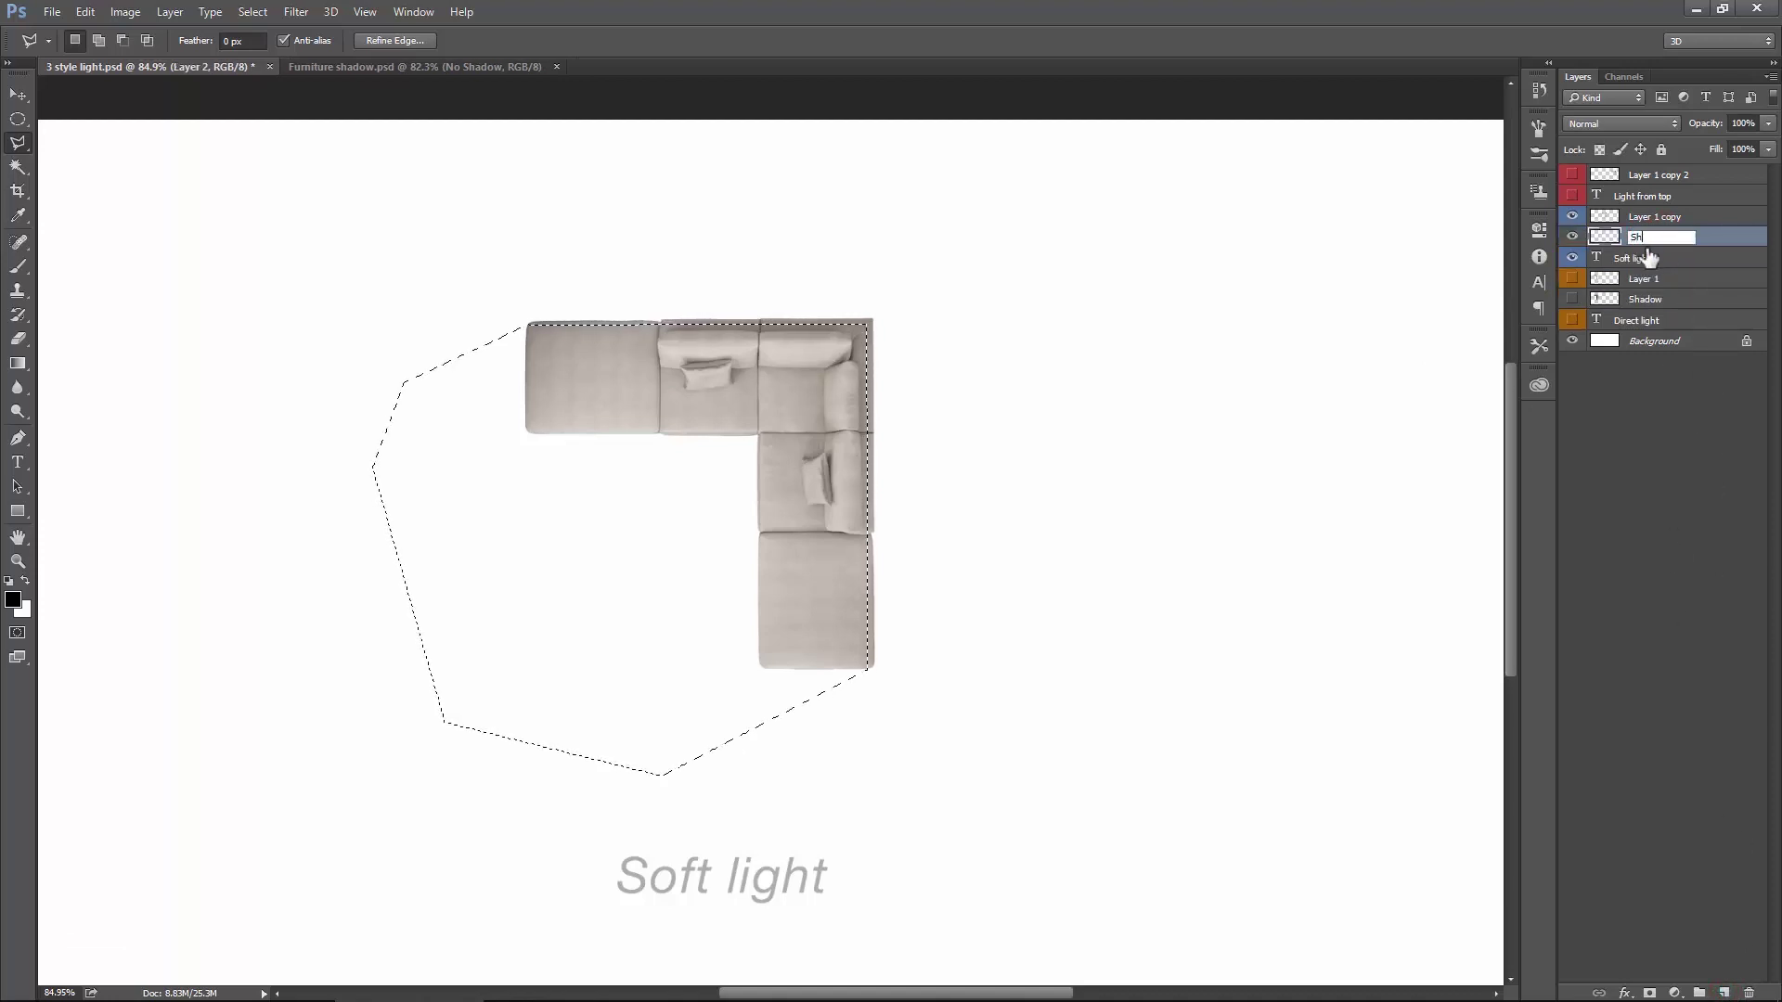
text(Shadow)
key(Return)
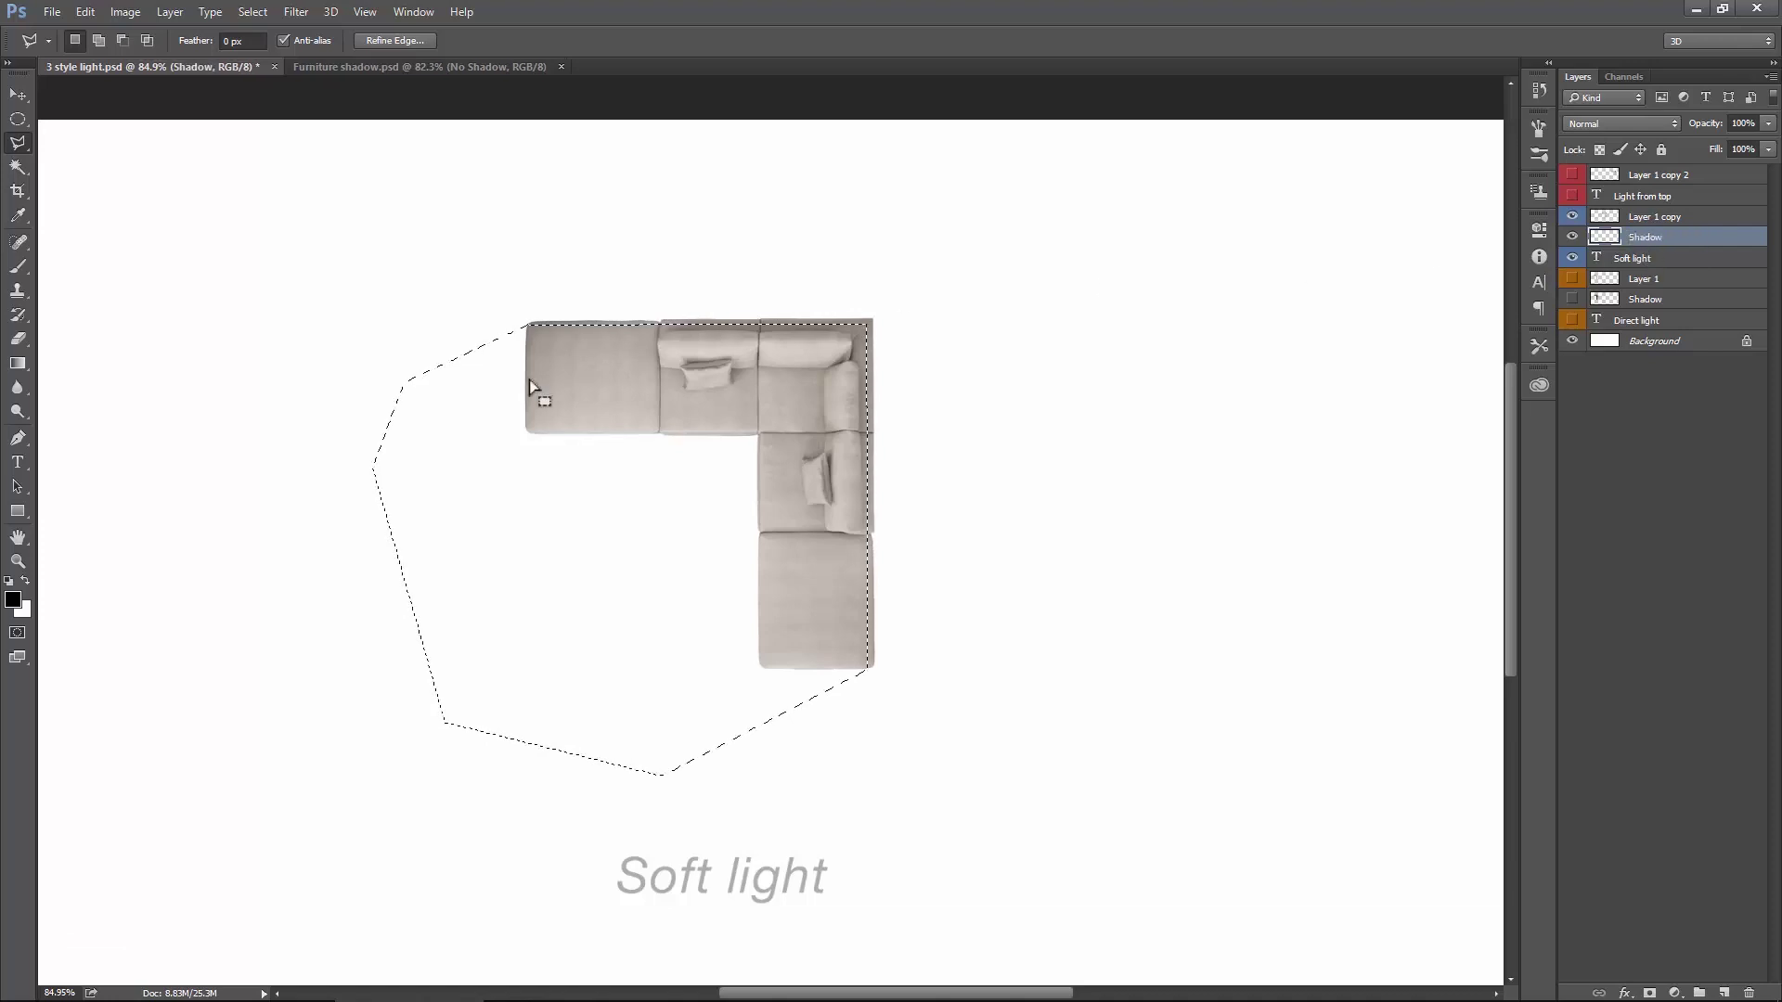
Step: Brush a faint black shadow within the selection on the new Shadow layer, using an enlarged soft Brush with foreground colour 000000
click(18, 267)
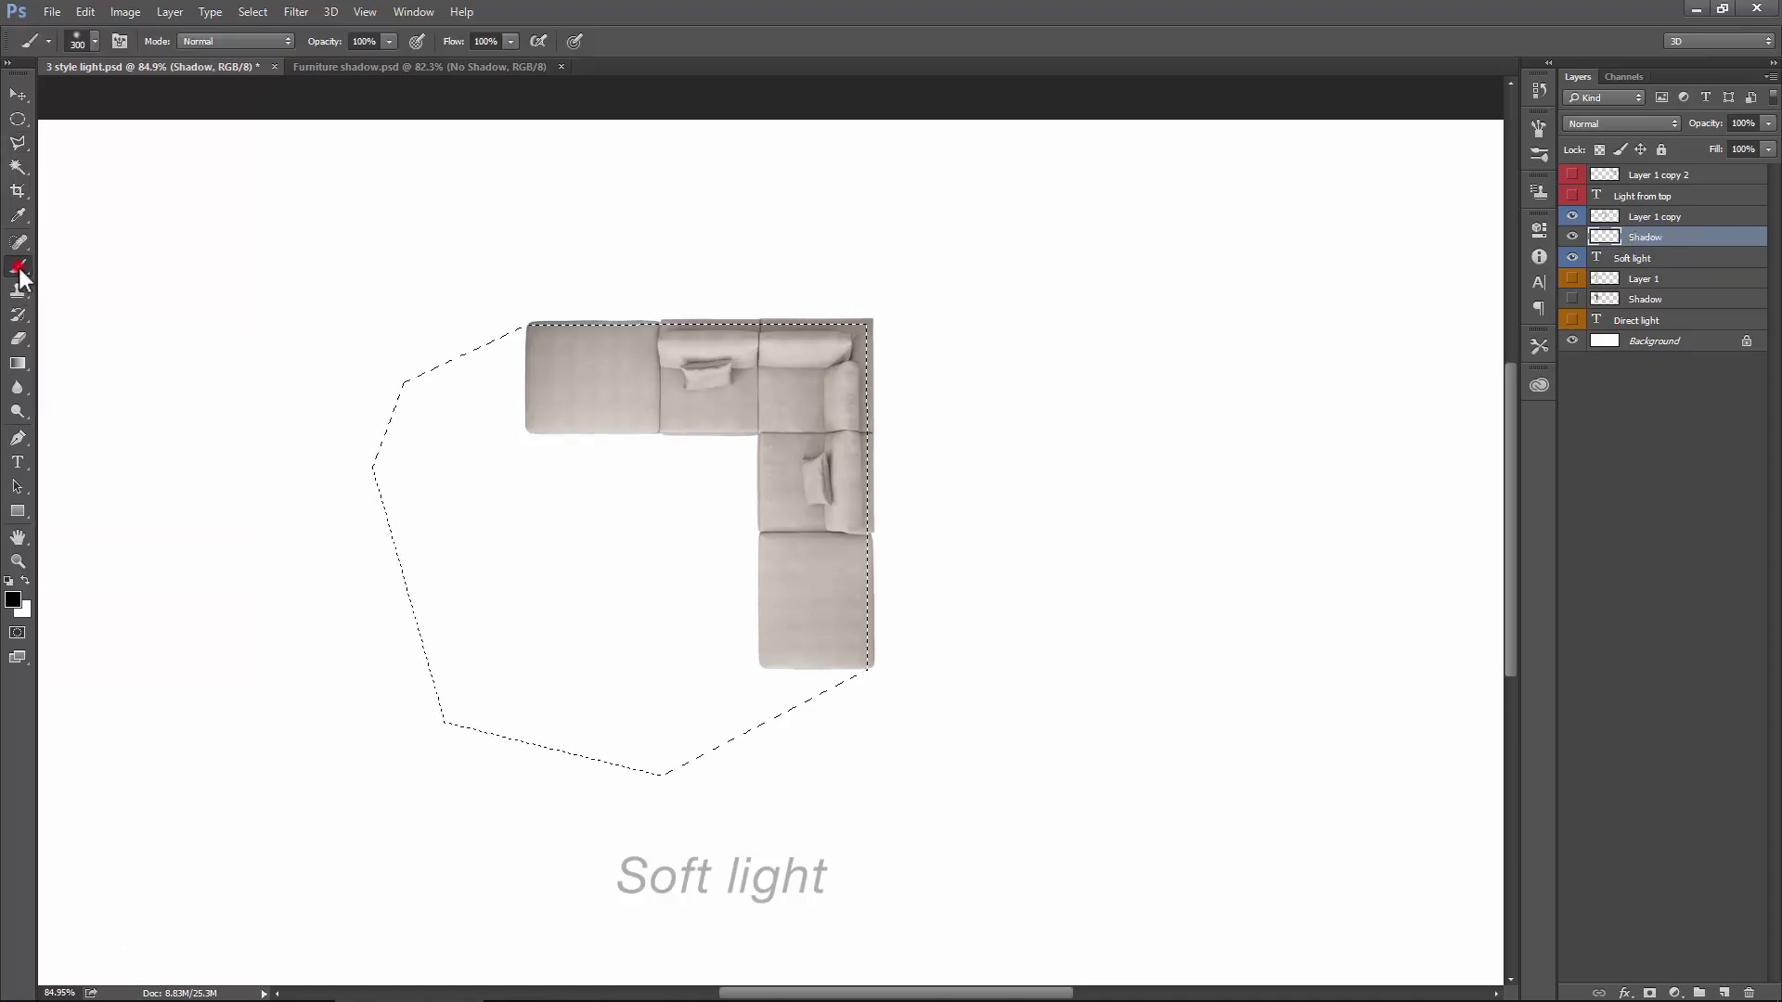
click(13, 599)
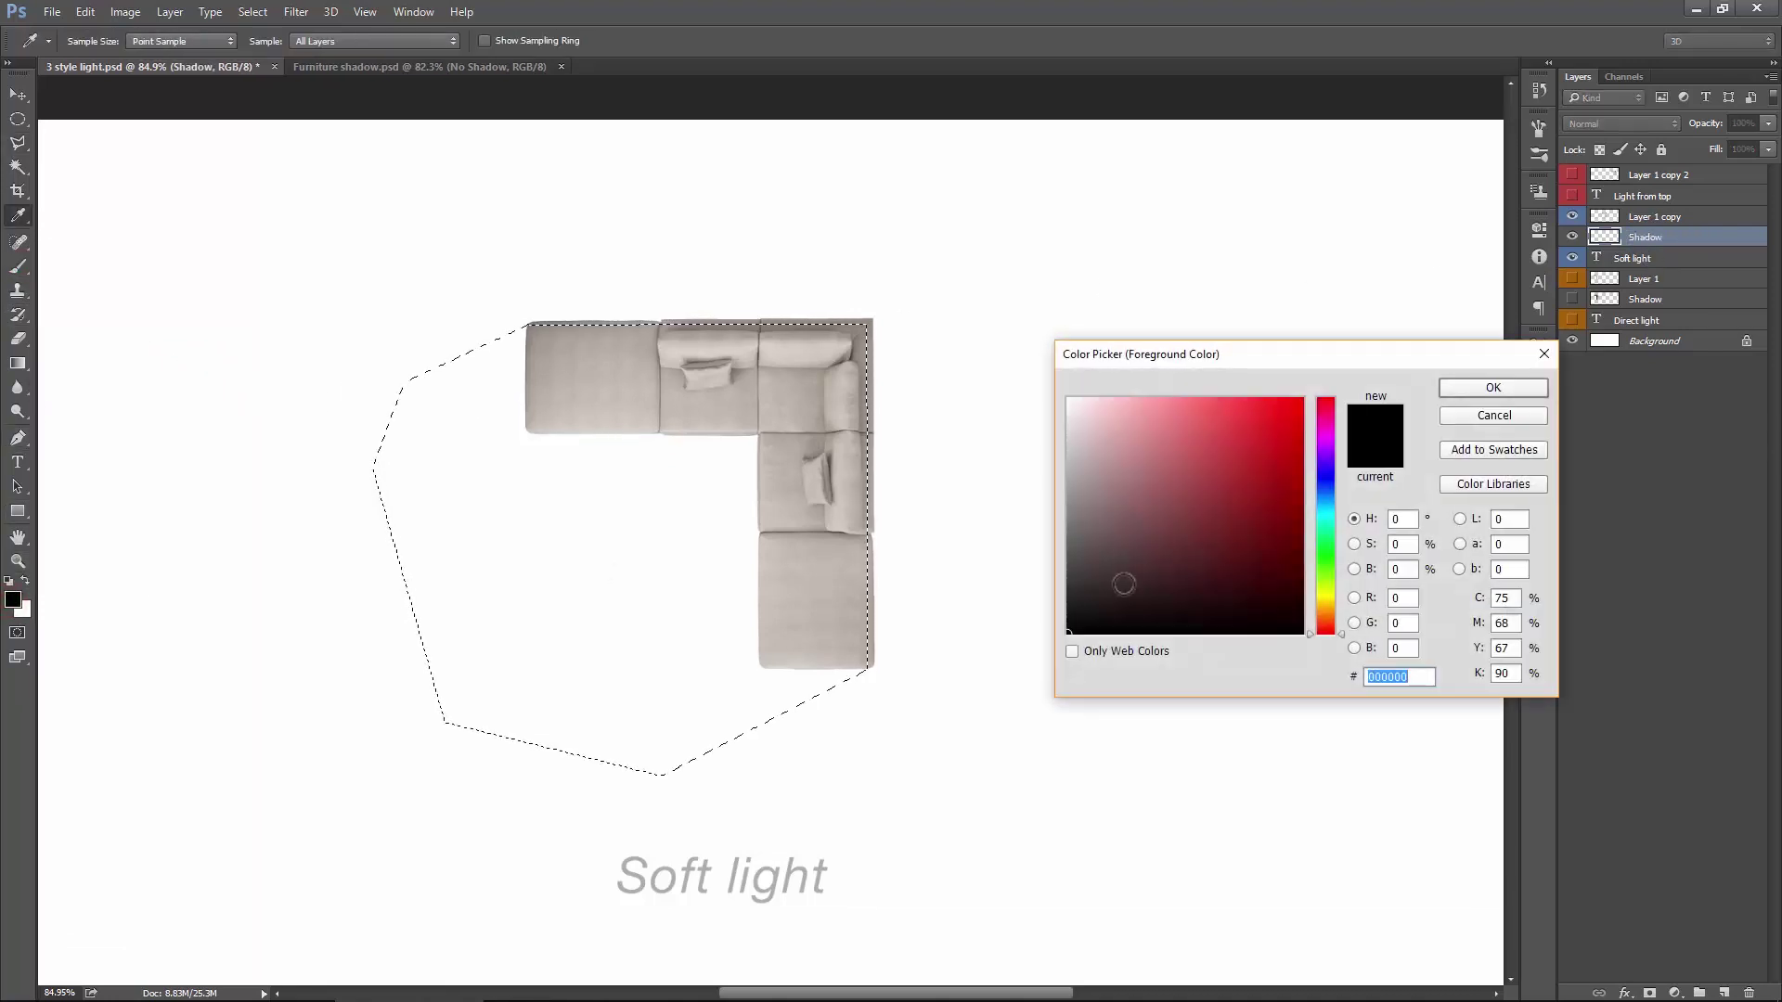
click(1466, 388)
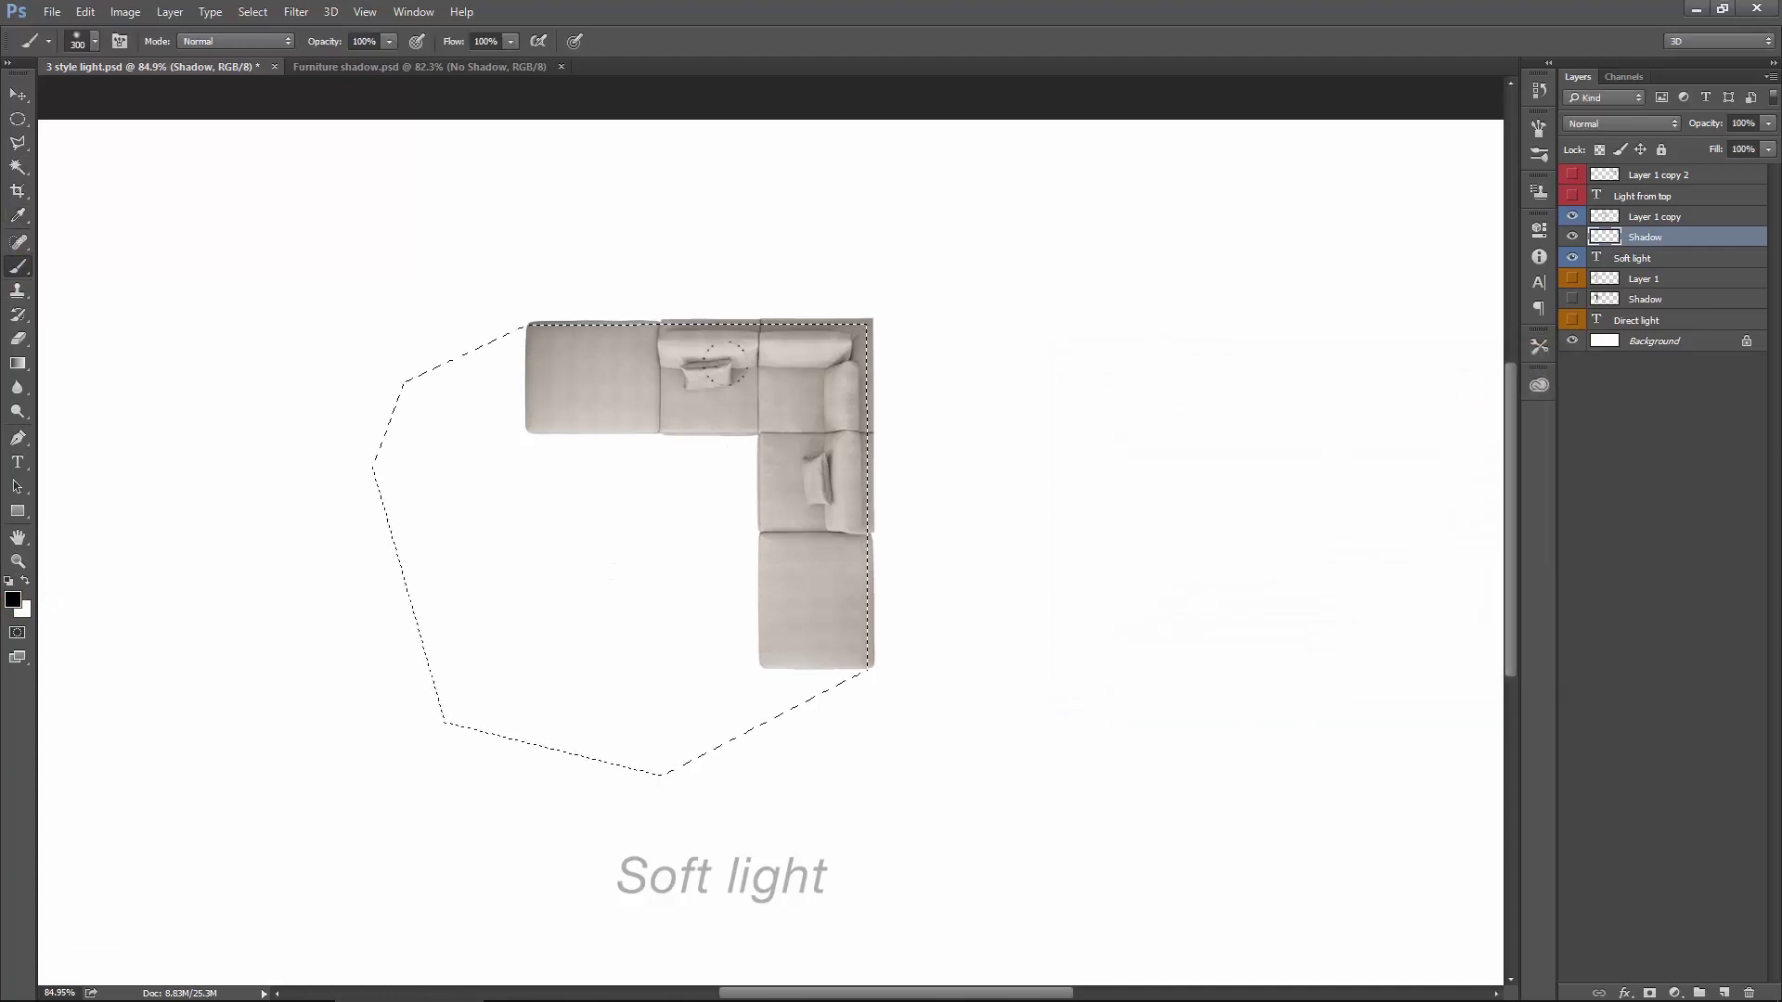
key(bracketright)
key(bracketright)
key(bracketright)
mouse_move(943, 399)
mouse_down()
mouse_move(1019, 365)
mouse_move(1003, 471)
mouse_move(1006, 413)
mouse_up()
scroll(728, 179, down, 1)
drag(721, 196, 724, 191)
Step: Build up the shadow inside the selection with further dabs around the sofa's back, using the Brush at 400 px
key(bracketleft)
click(957, 508)
key(bracketleft)
click(689, 262)
click(919, 492)
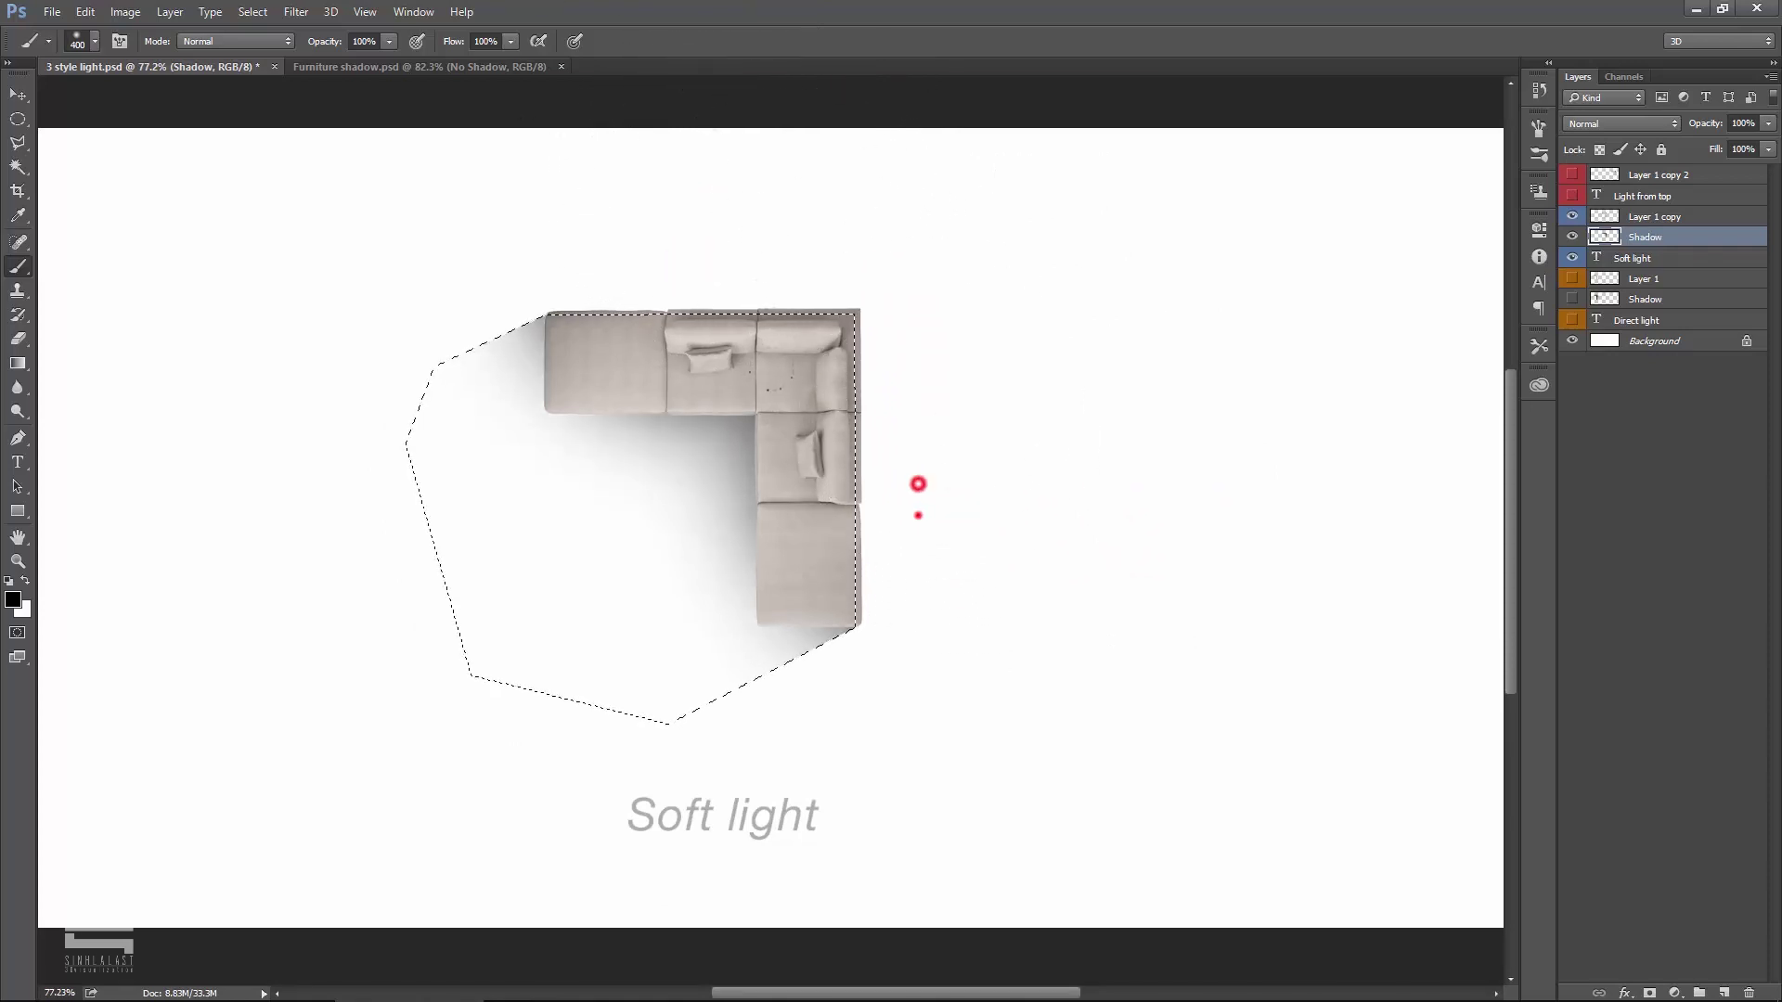
click(922, 482)
click(704, 249)
click(686, 251)
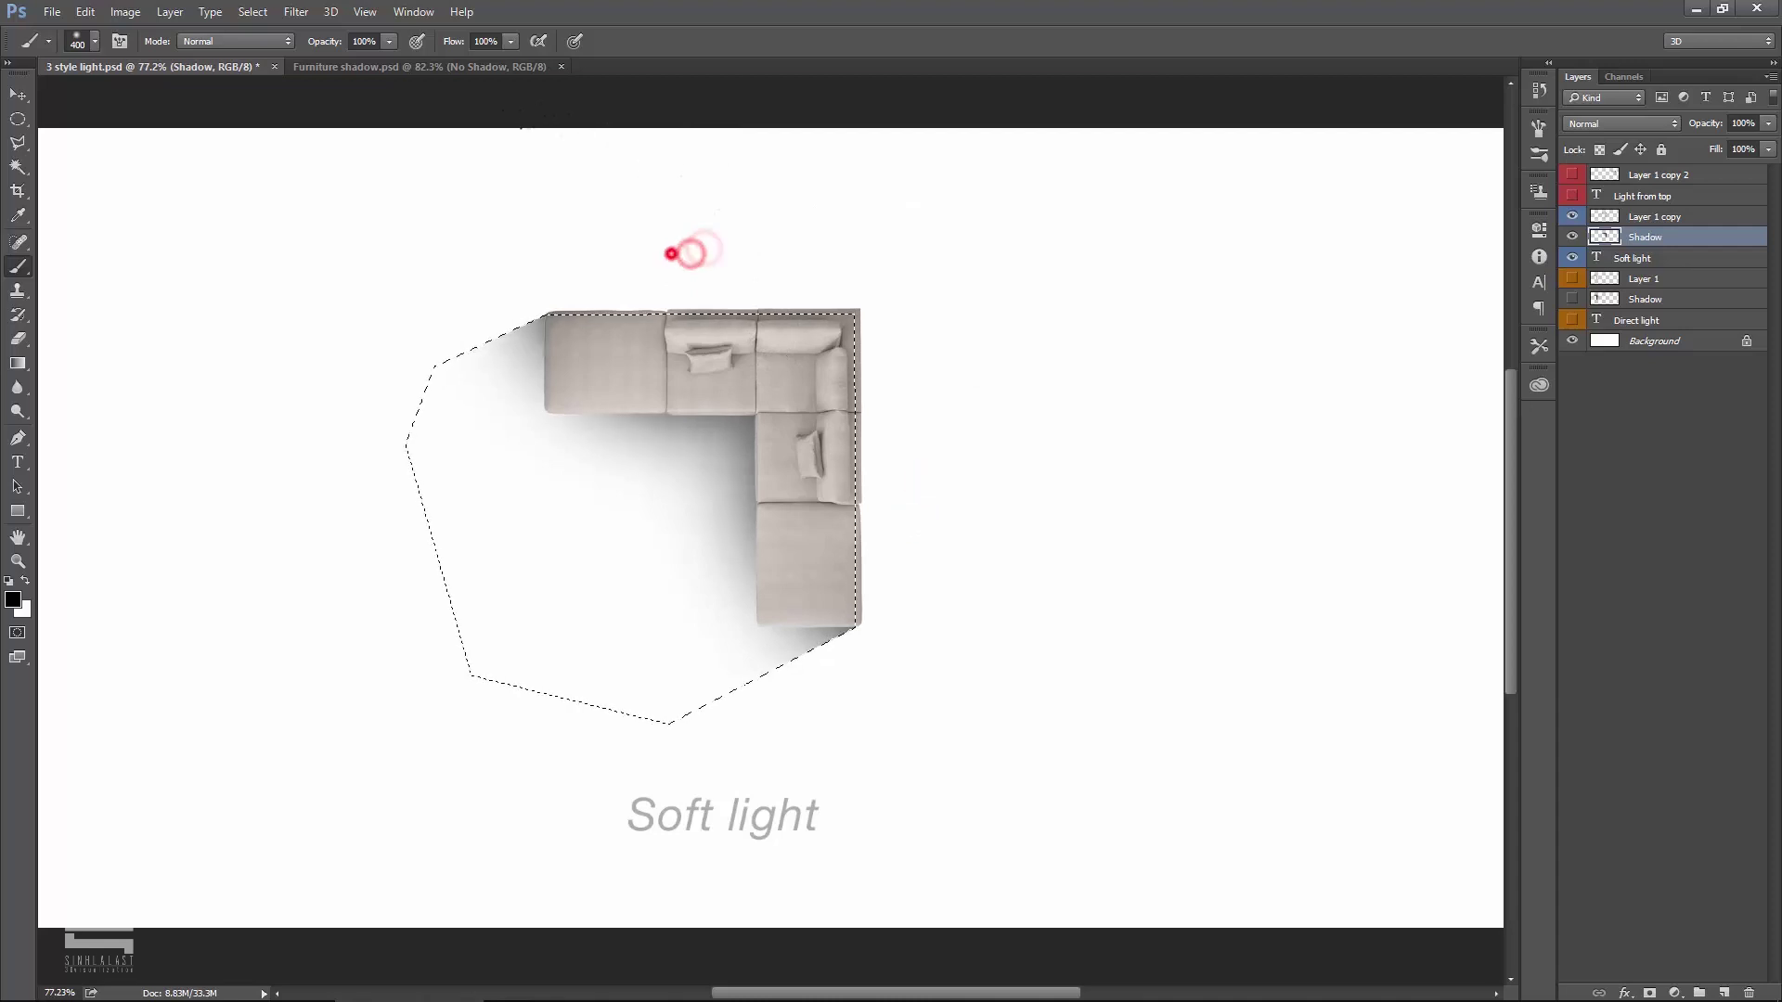
click(948, 536)
click(687, 283)
Step: Darken the shadow beside the sofa with a smaller brush tip and clear the selection
key(bracketleft)
key(bracketleft)
key(bracketleft)
drag(627, 299, 610, 323)
key(ctrl+d)
scroll(661, 441, up, 2)
click(18, 93)
click(677, 465)
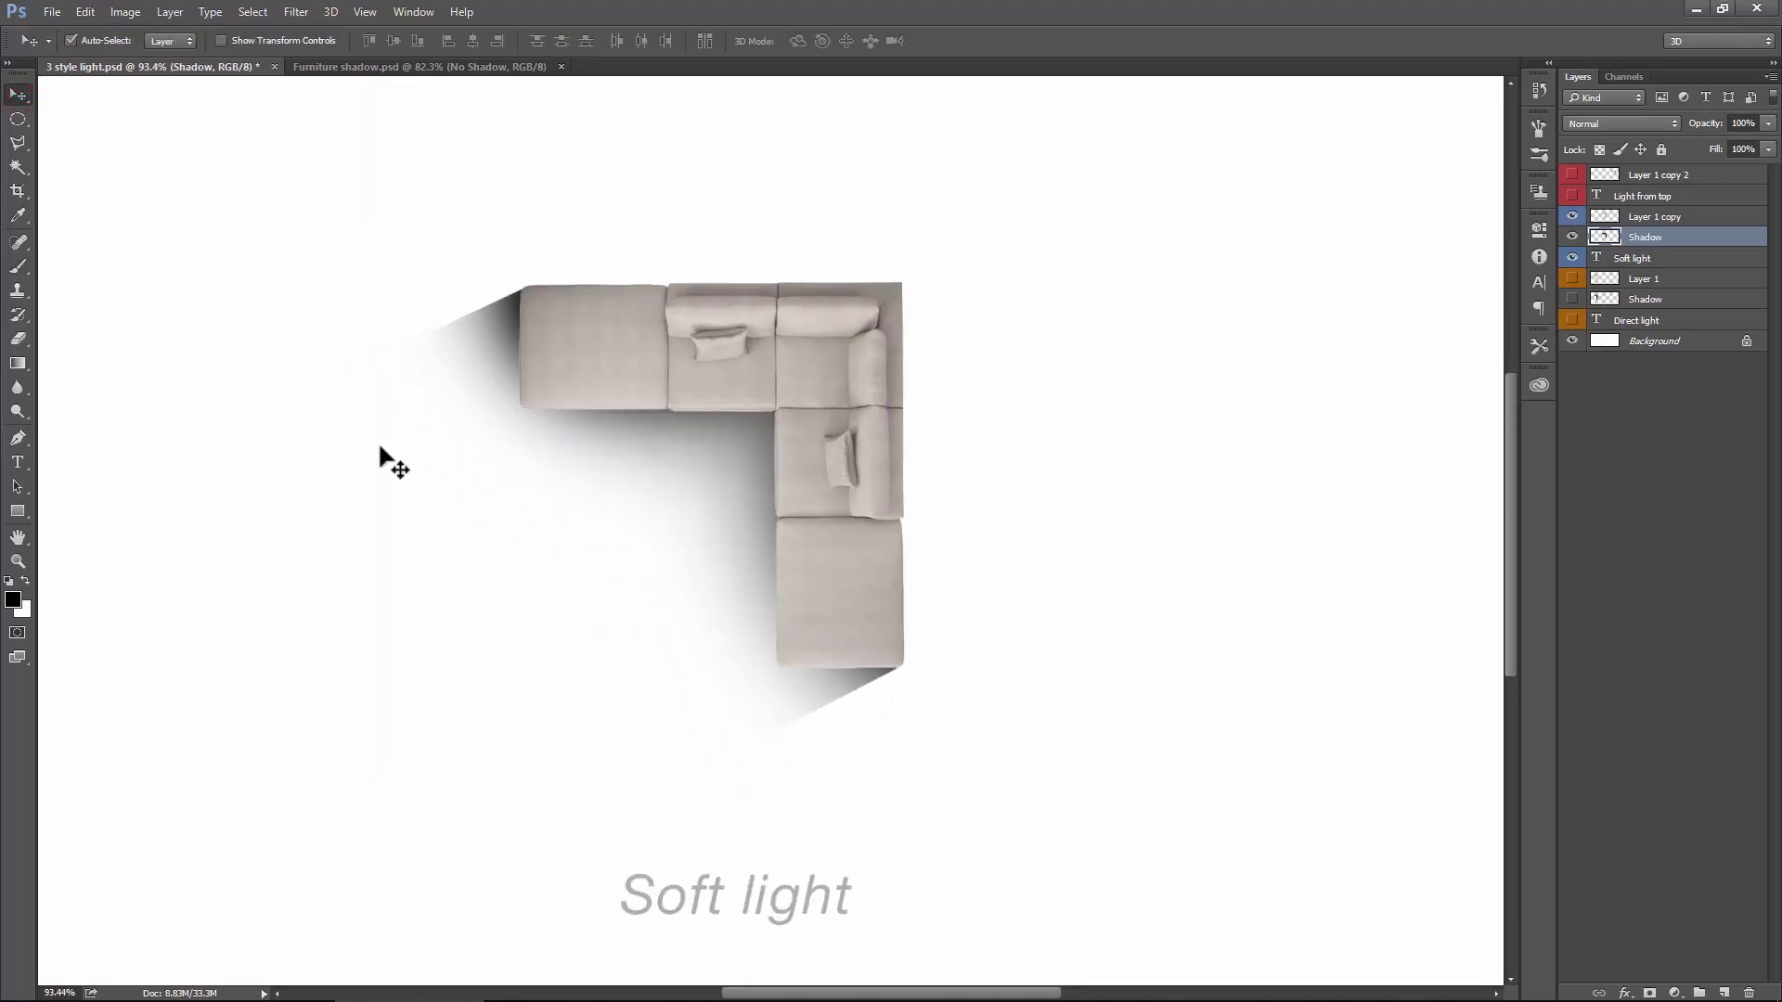
Step: Fade the shadow's hard diagonal edges at both ends of the sofa using the Eraser at 250 to 300 px
click(18, 337)
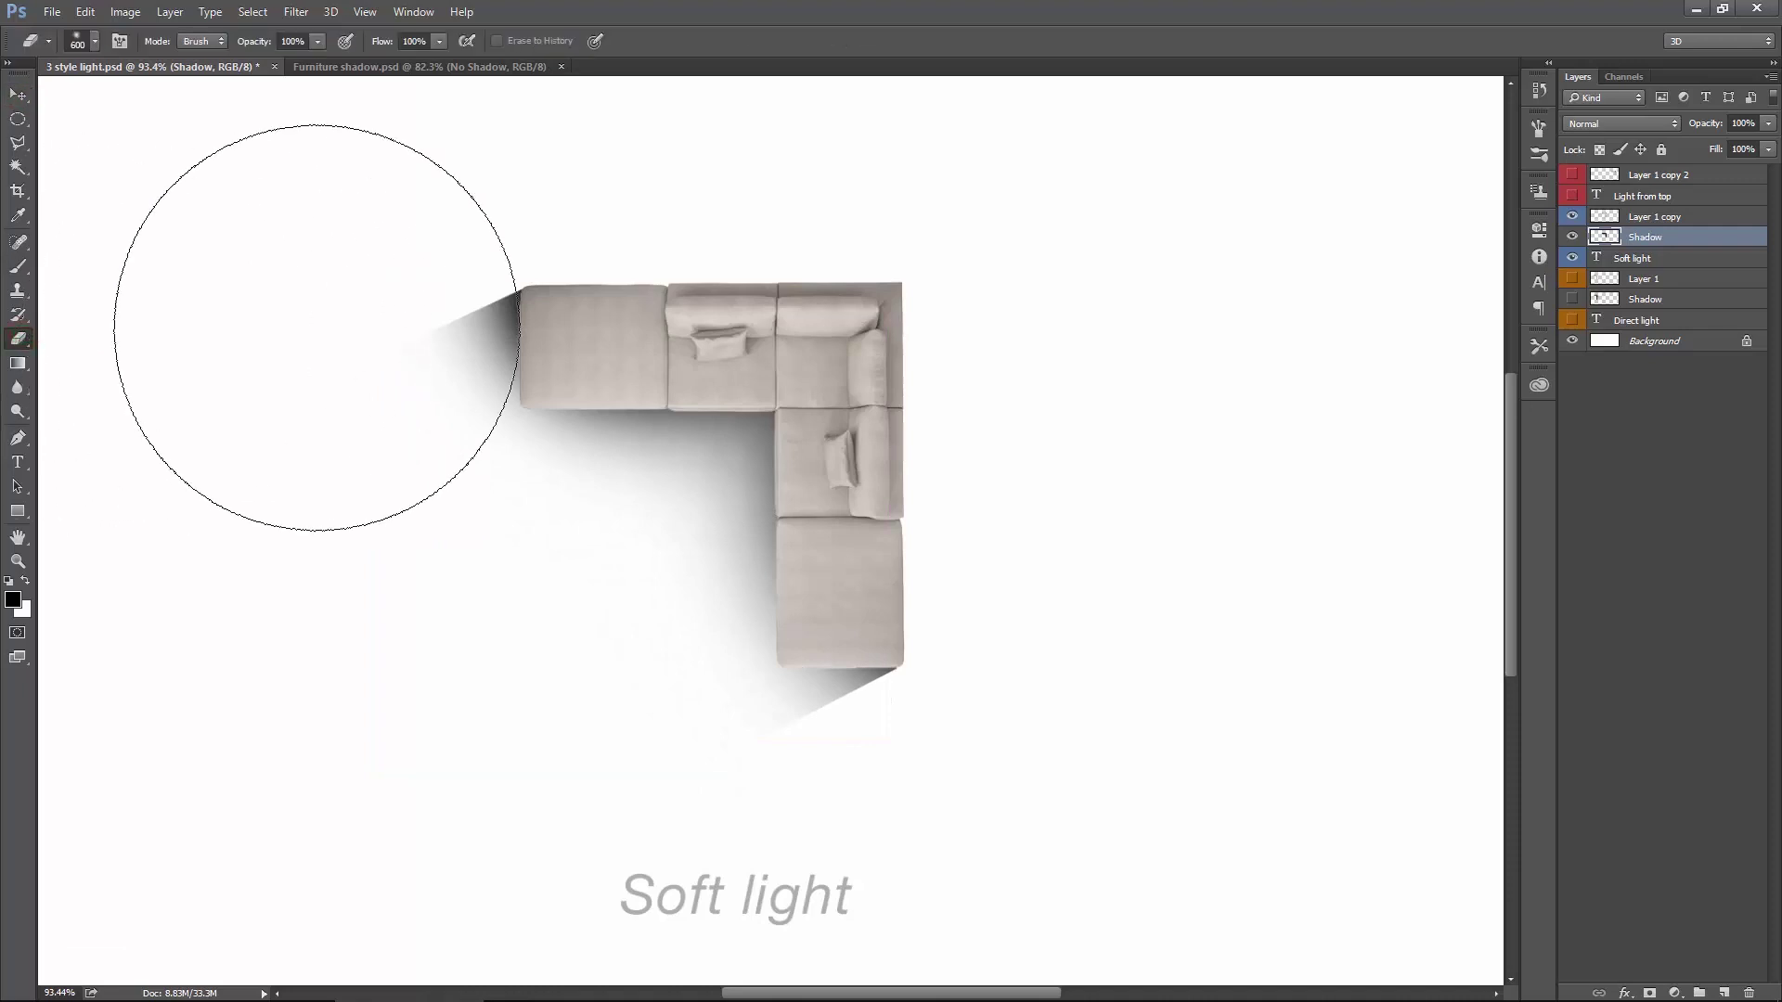
key(bracketleft)
key(bracketleft)
key(bracketleft)
key(bracketleft)
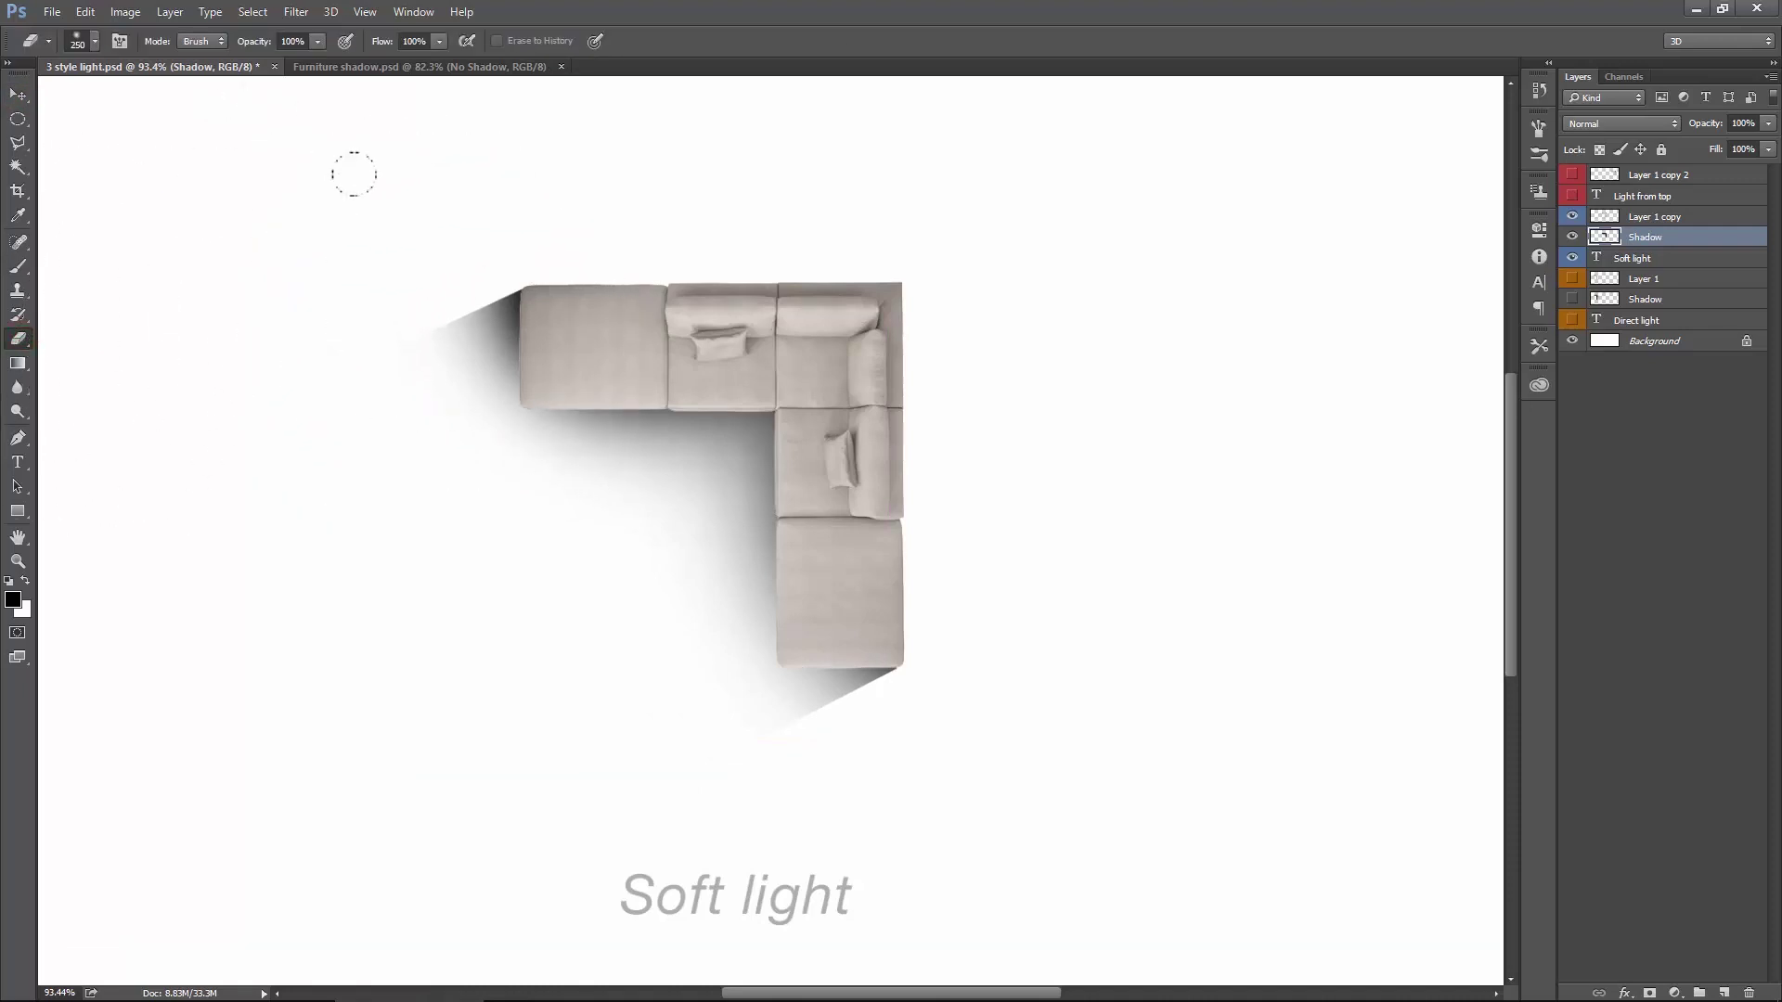
click(474, 256)
click(475, 233)
click(361, 228)
click(956, 697)
click(935, 745)
click(846, 788)
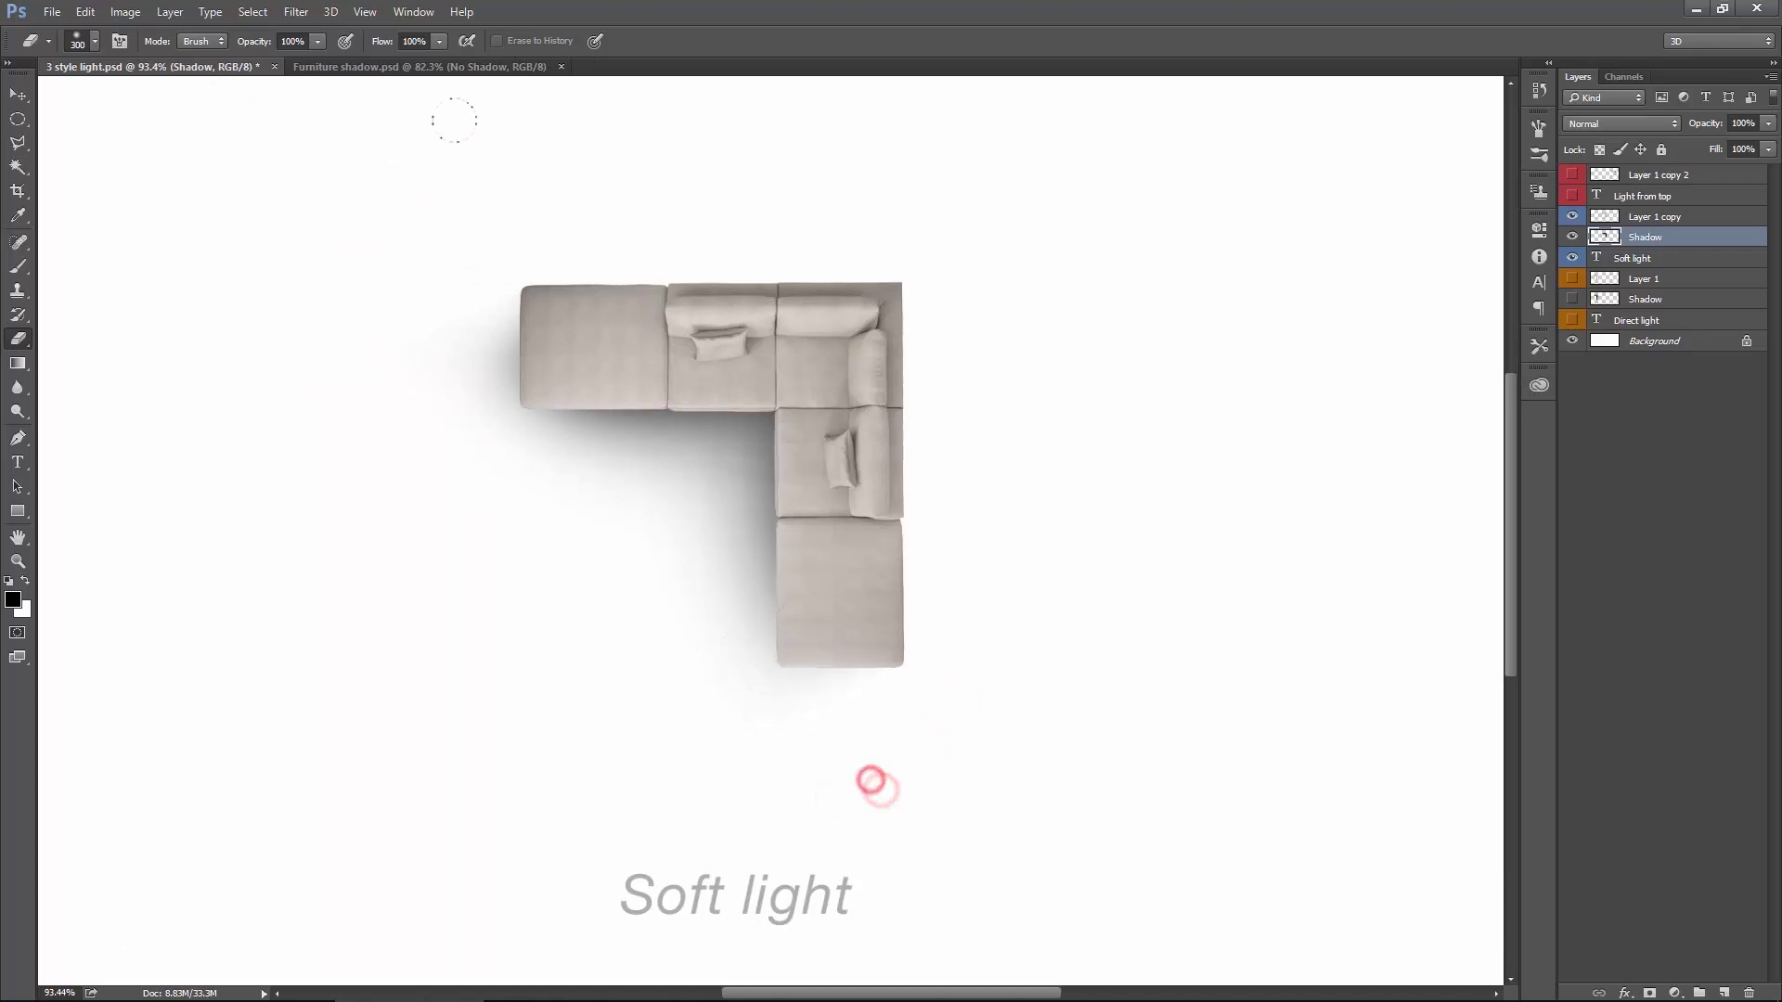
click(975, 709)
key(v)
click(729, 481)
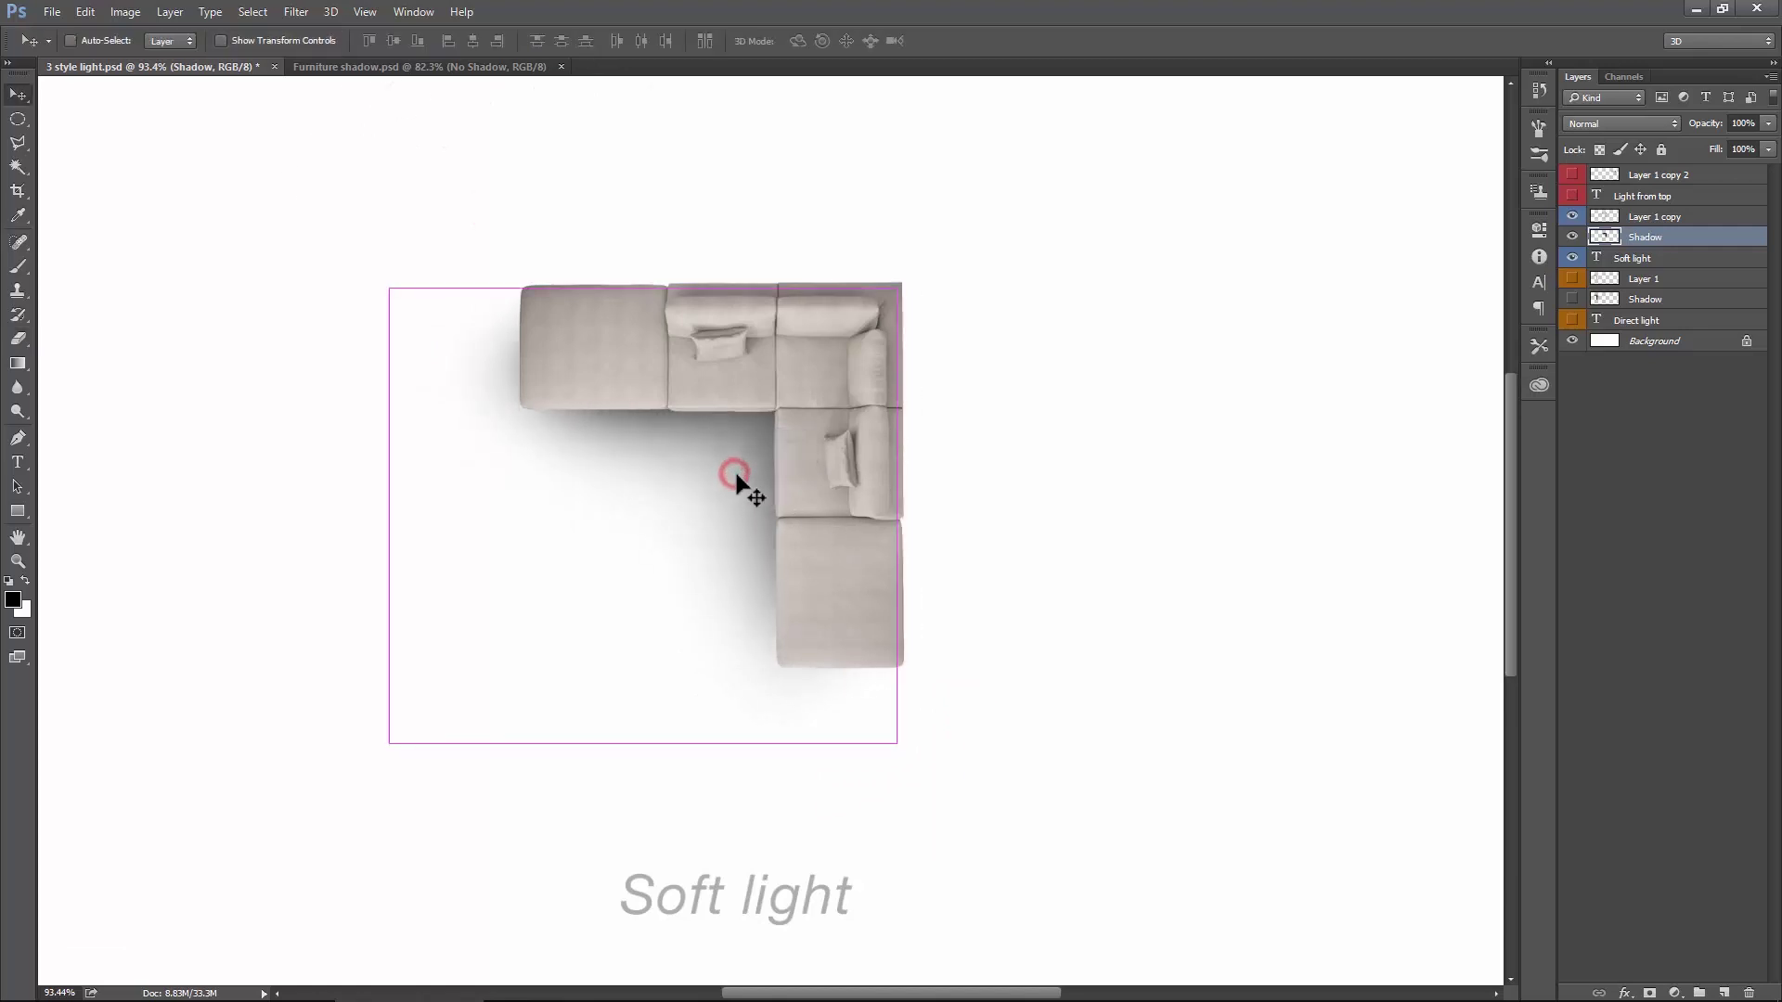
Step: Lower the soft-light Shadow layer's opacity to 63%
click(1769, 124)
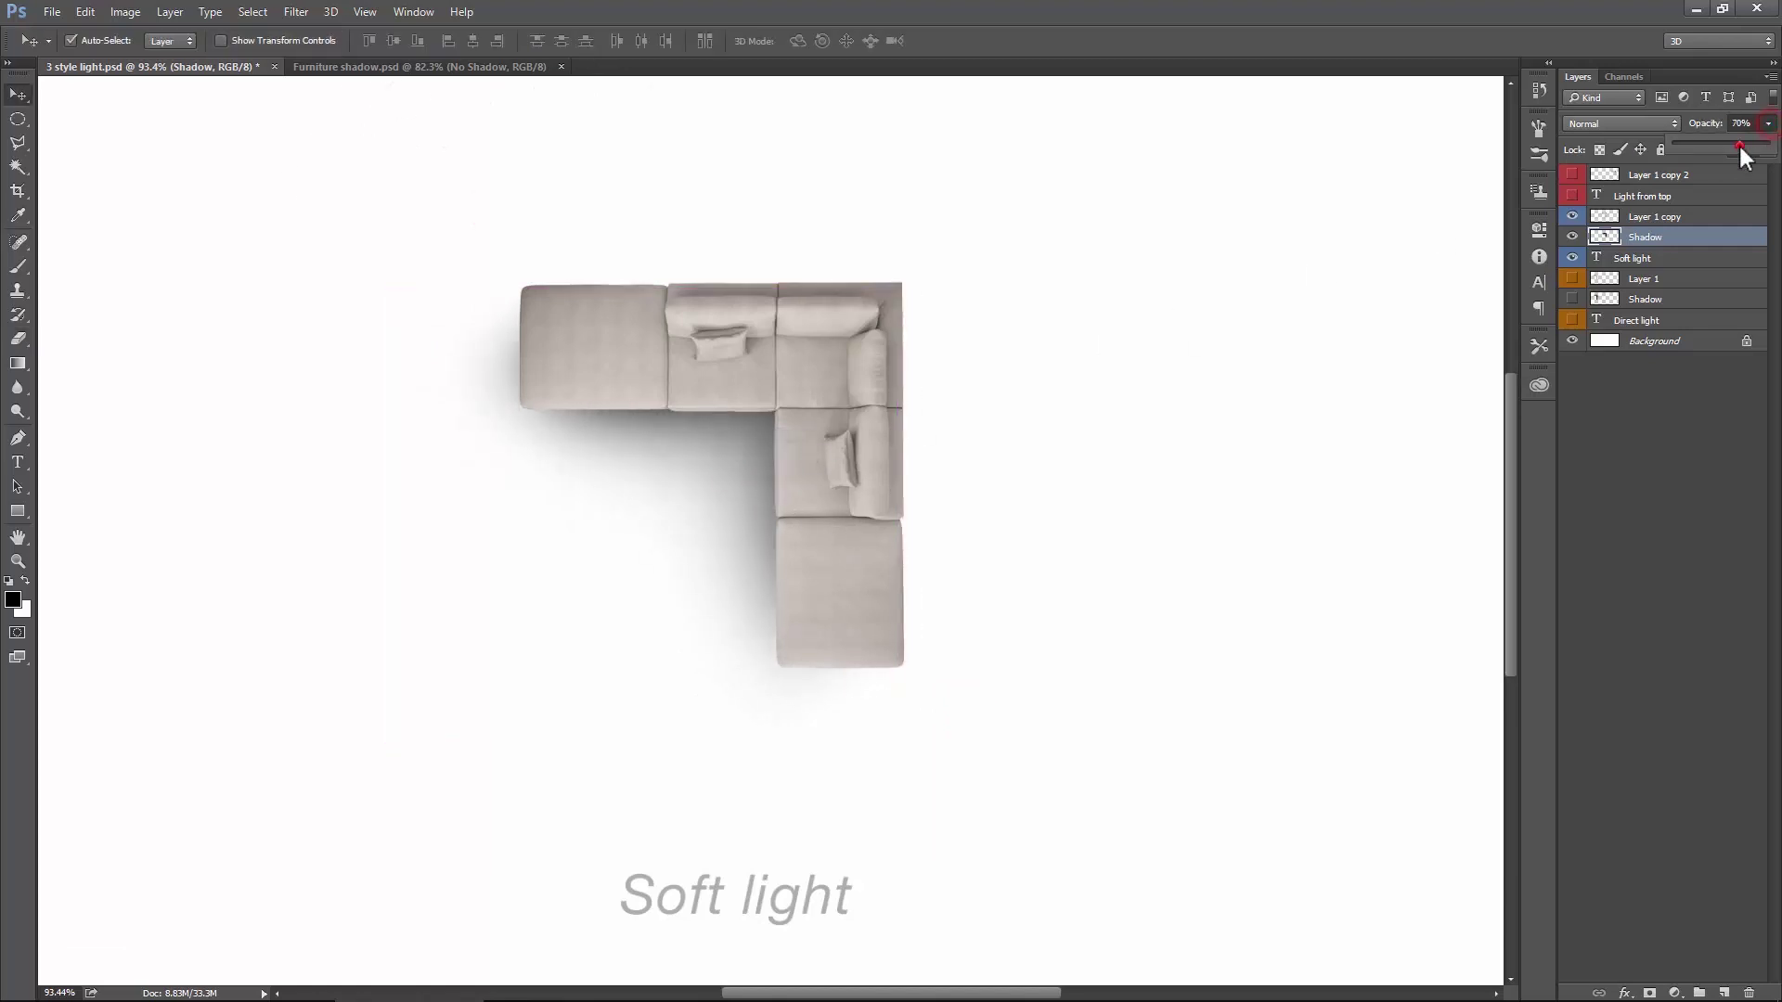
drag(1742, 155, 1737, 152)
scroll(835, 436, down, 3)
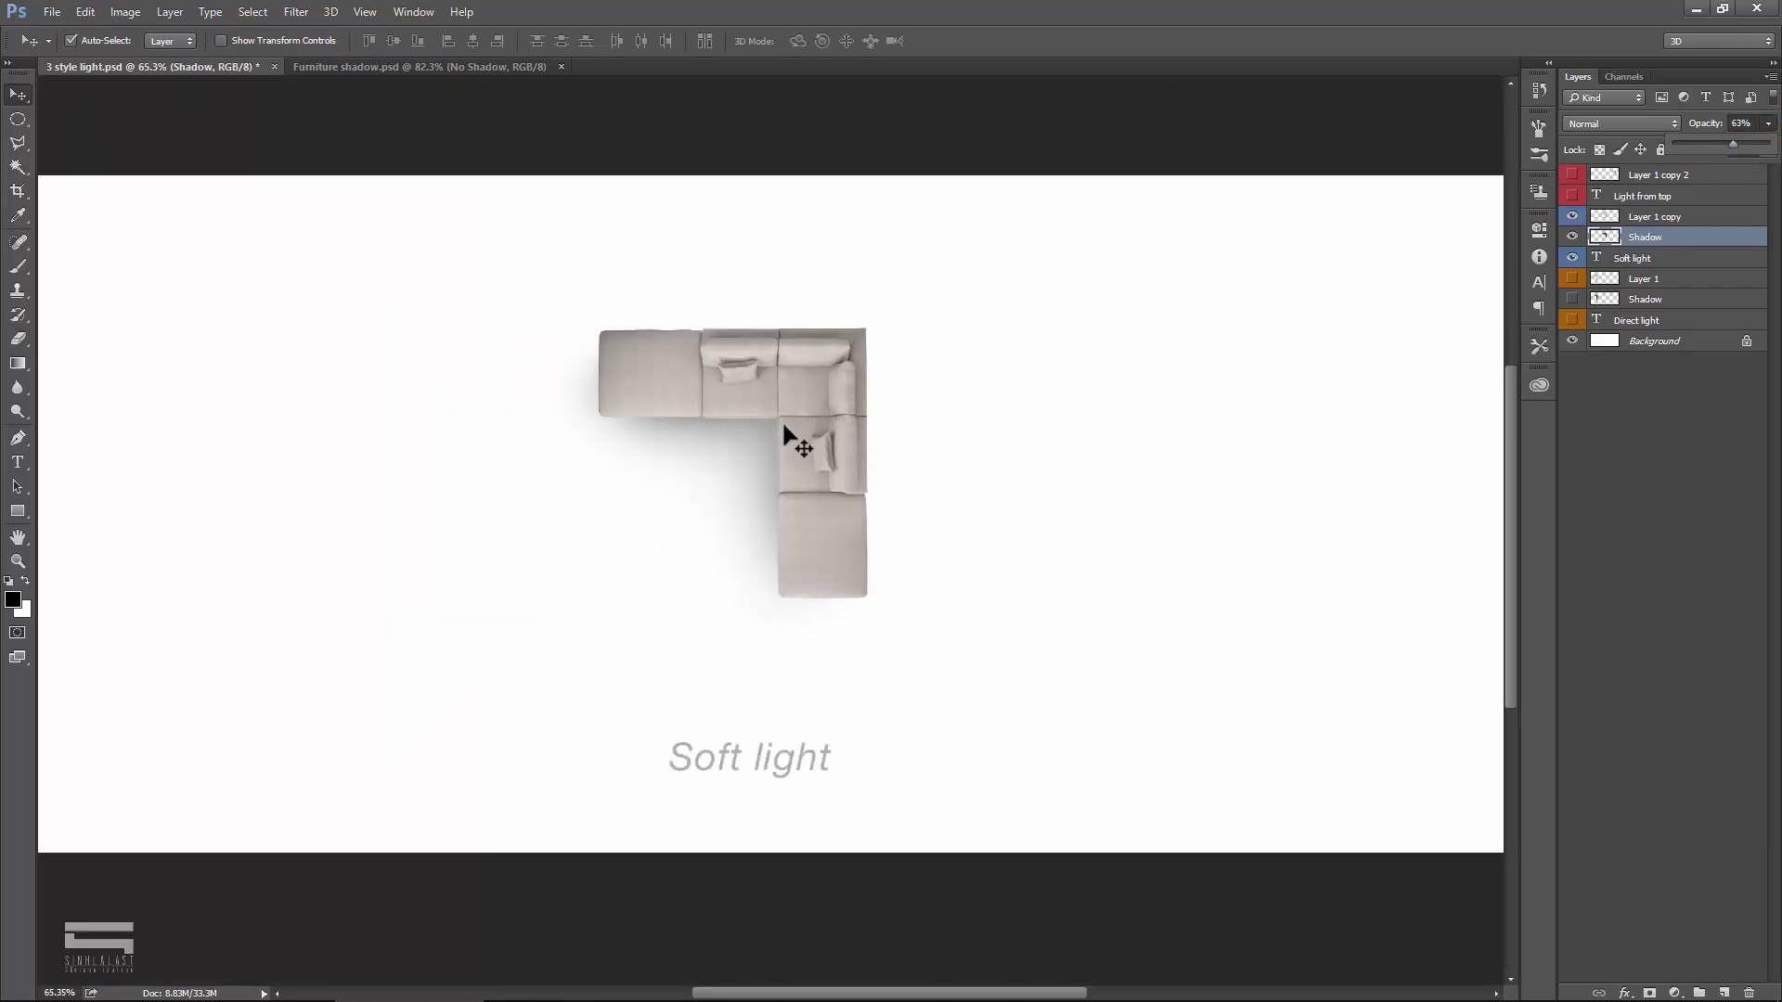
scroll(682, 441, up, 2)
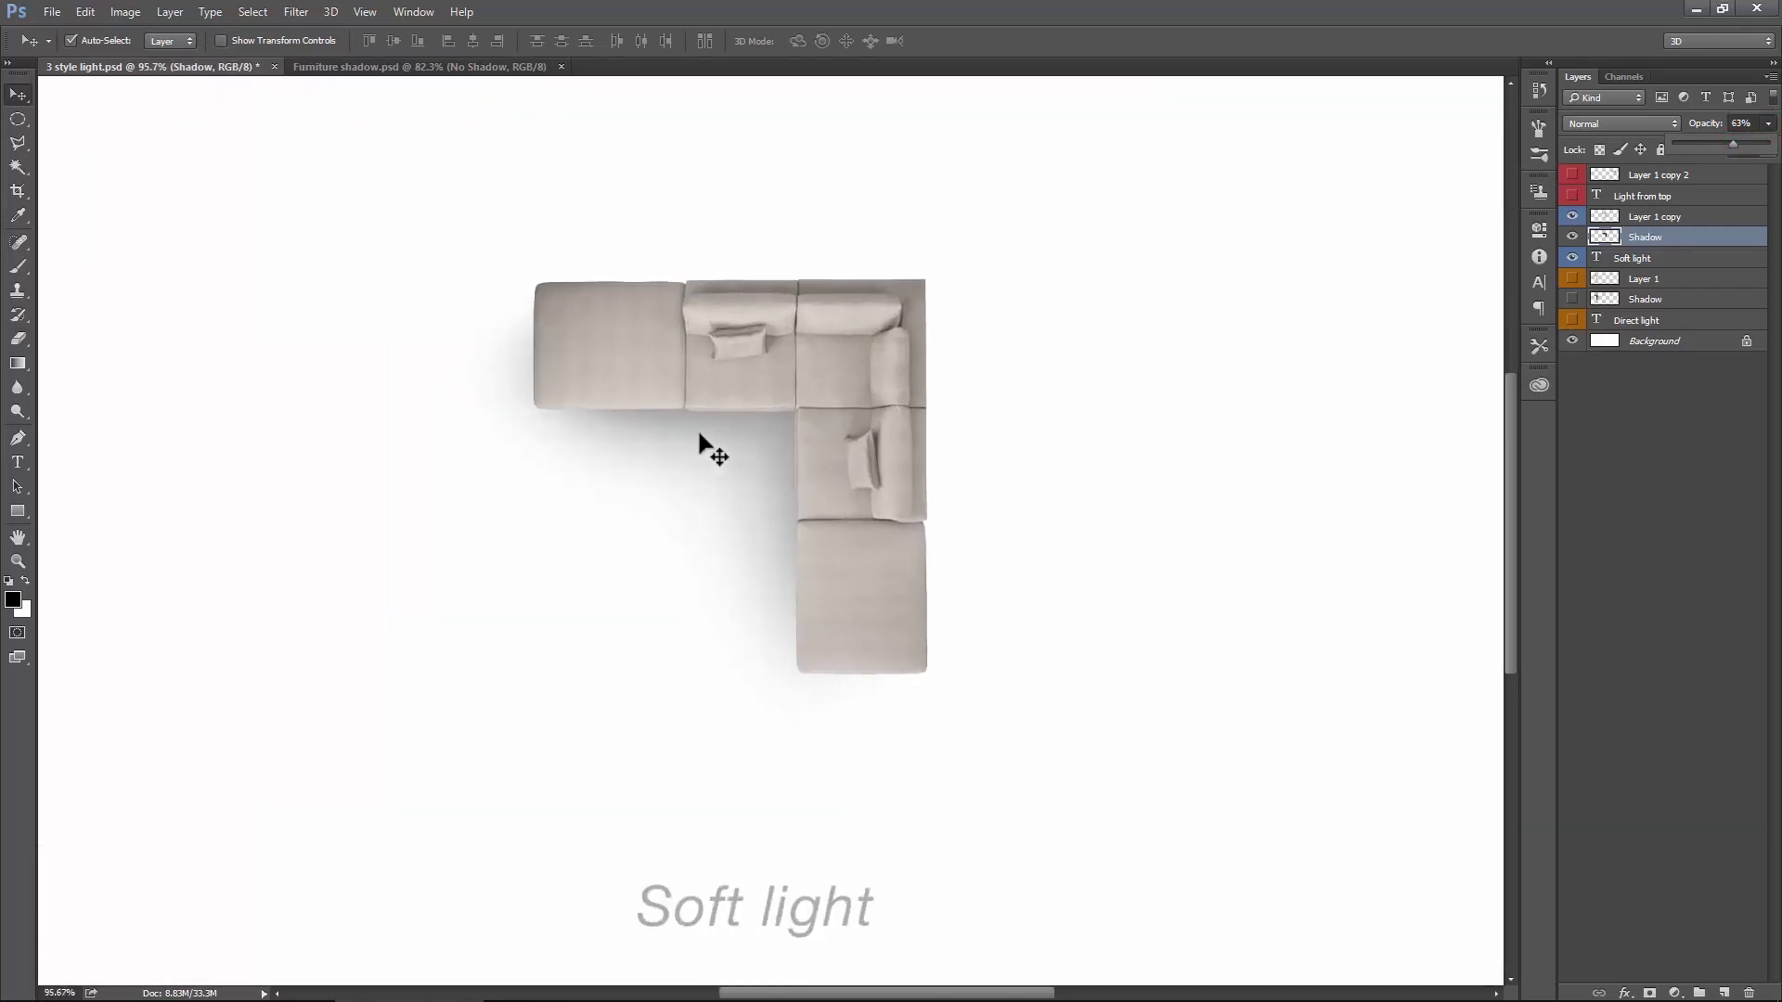
Step: Hide the soft-light Shadow layer and outline a polygonal selection covering the area outside the sofa's two back edges
click(1571, 238)
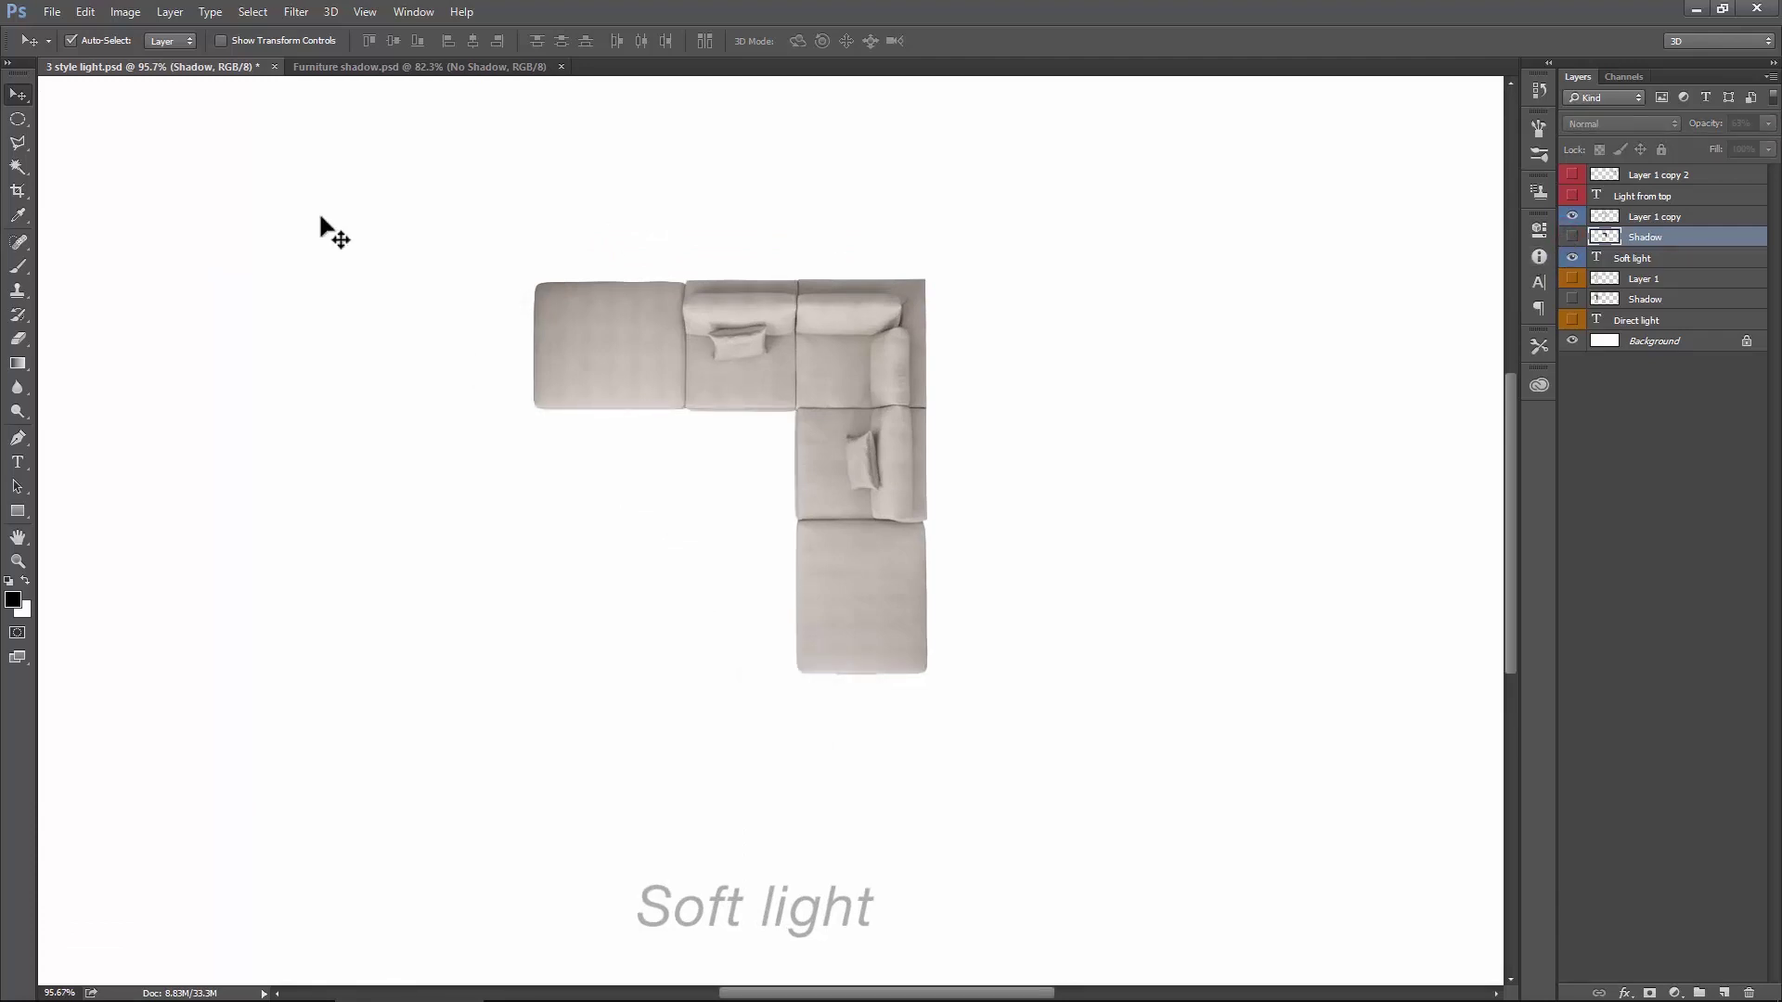
click(18, 143)
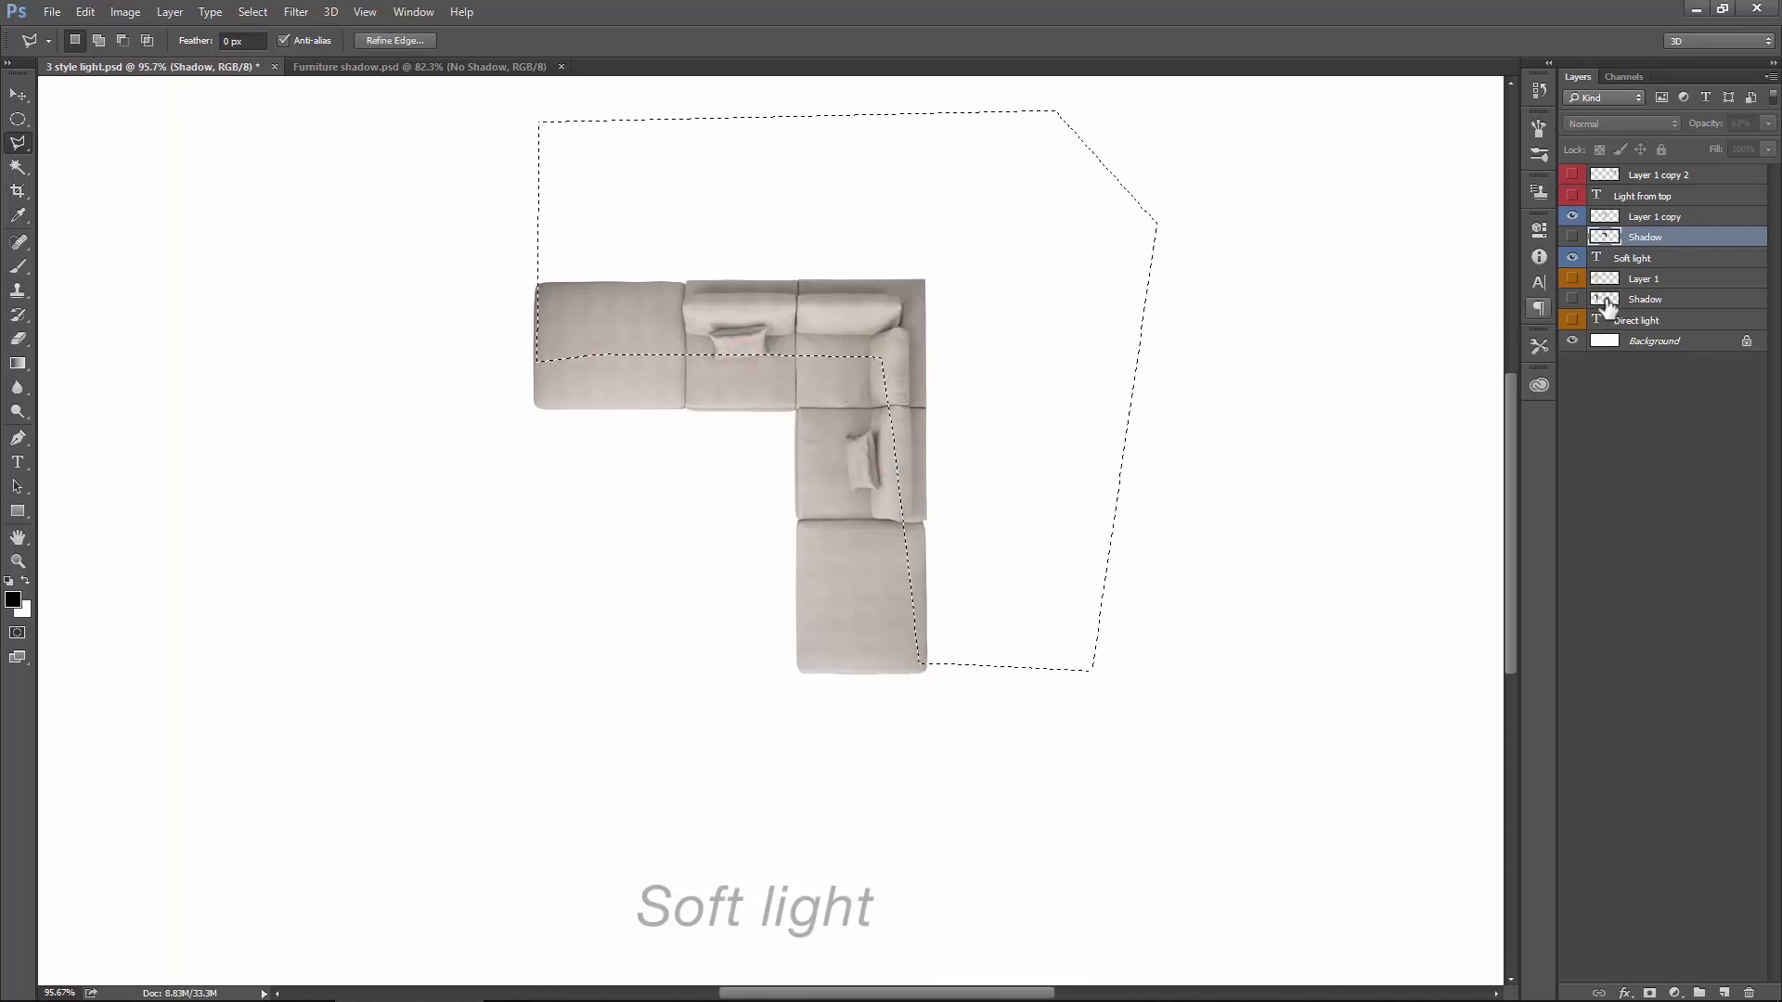
Step: Create a new layer and paint a soft black shadow along the sofa's two back edges with a 200 to 300 px brush
click(1723, 993)
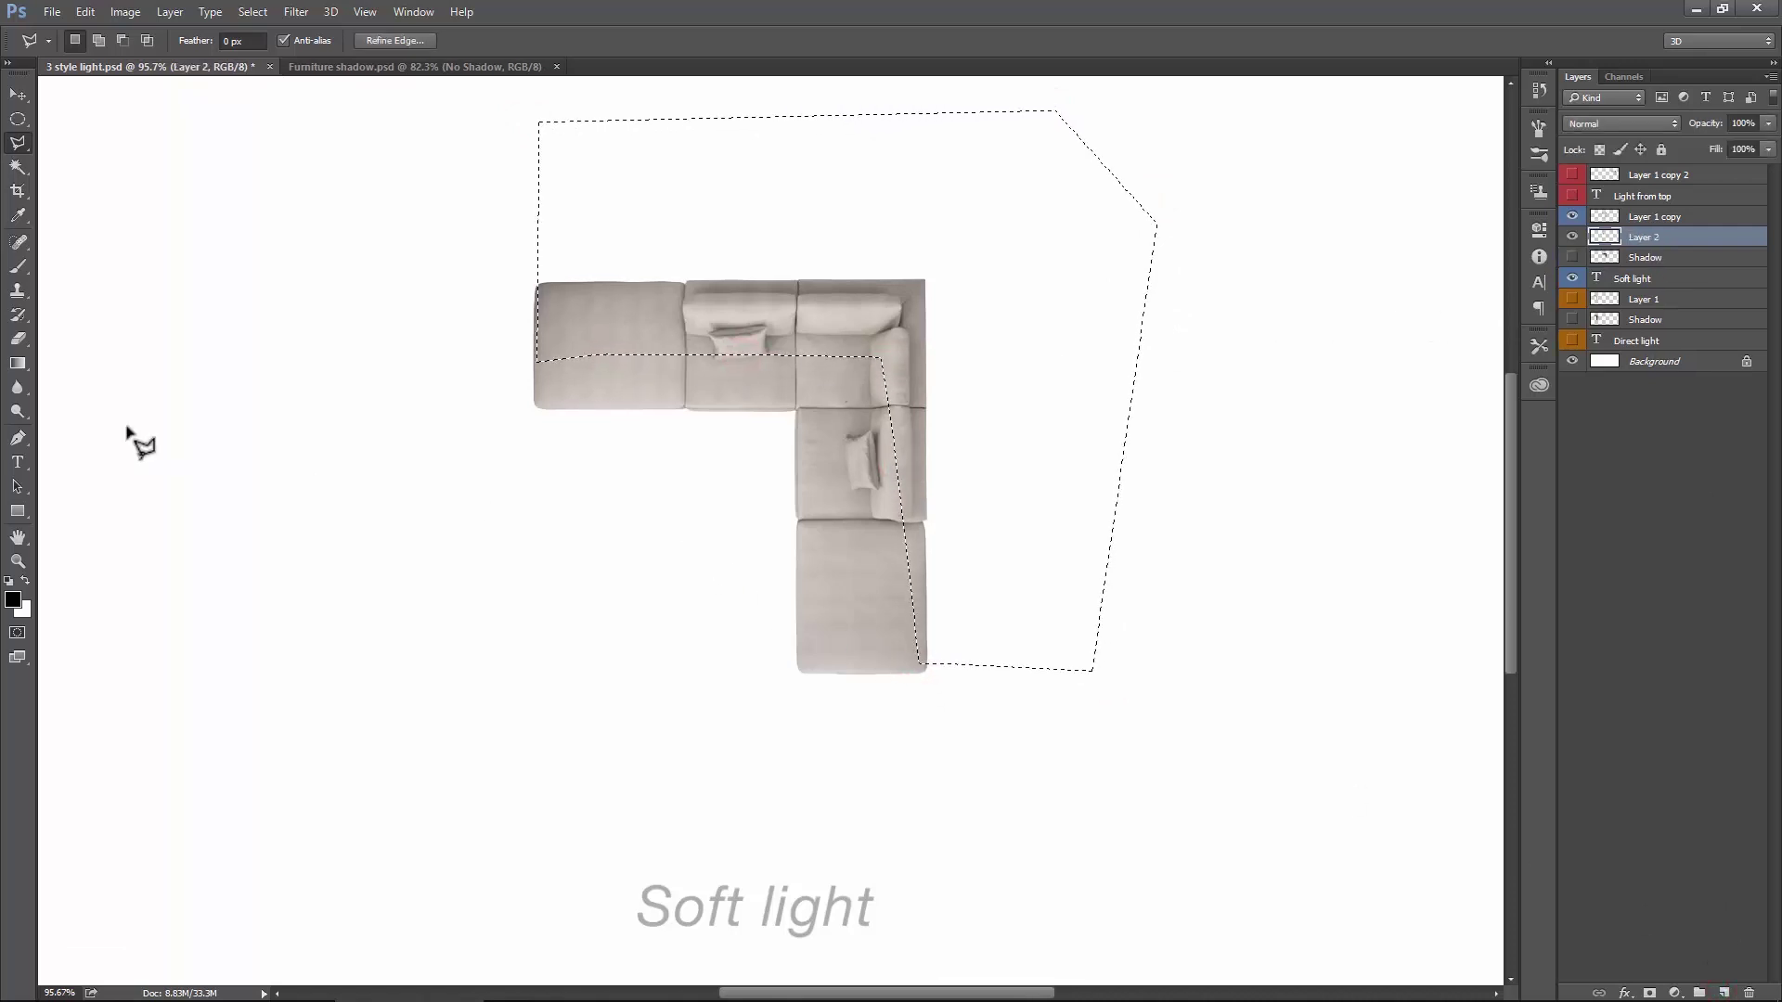
click(18, 267)
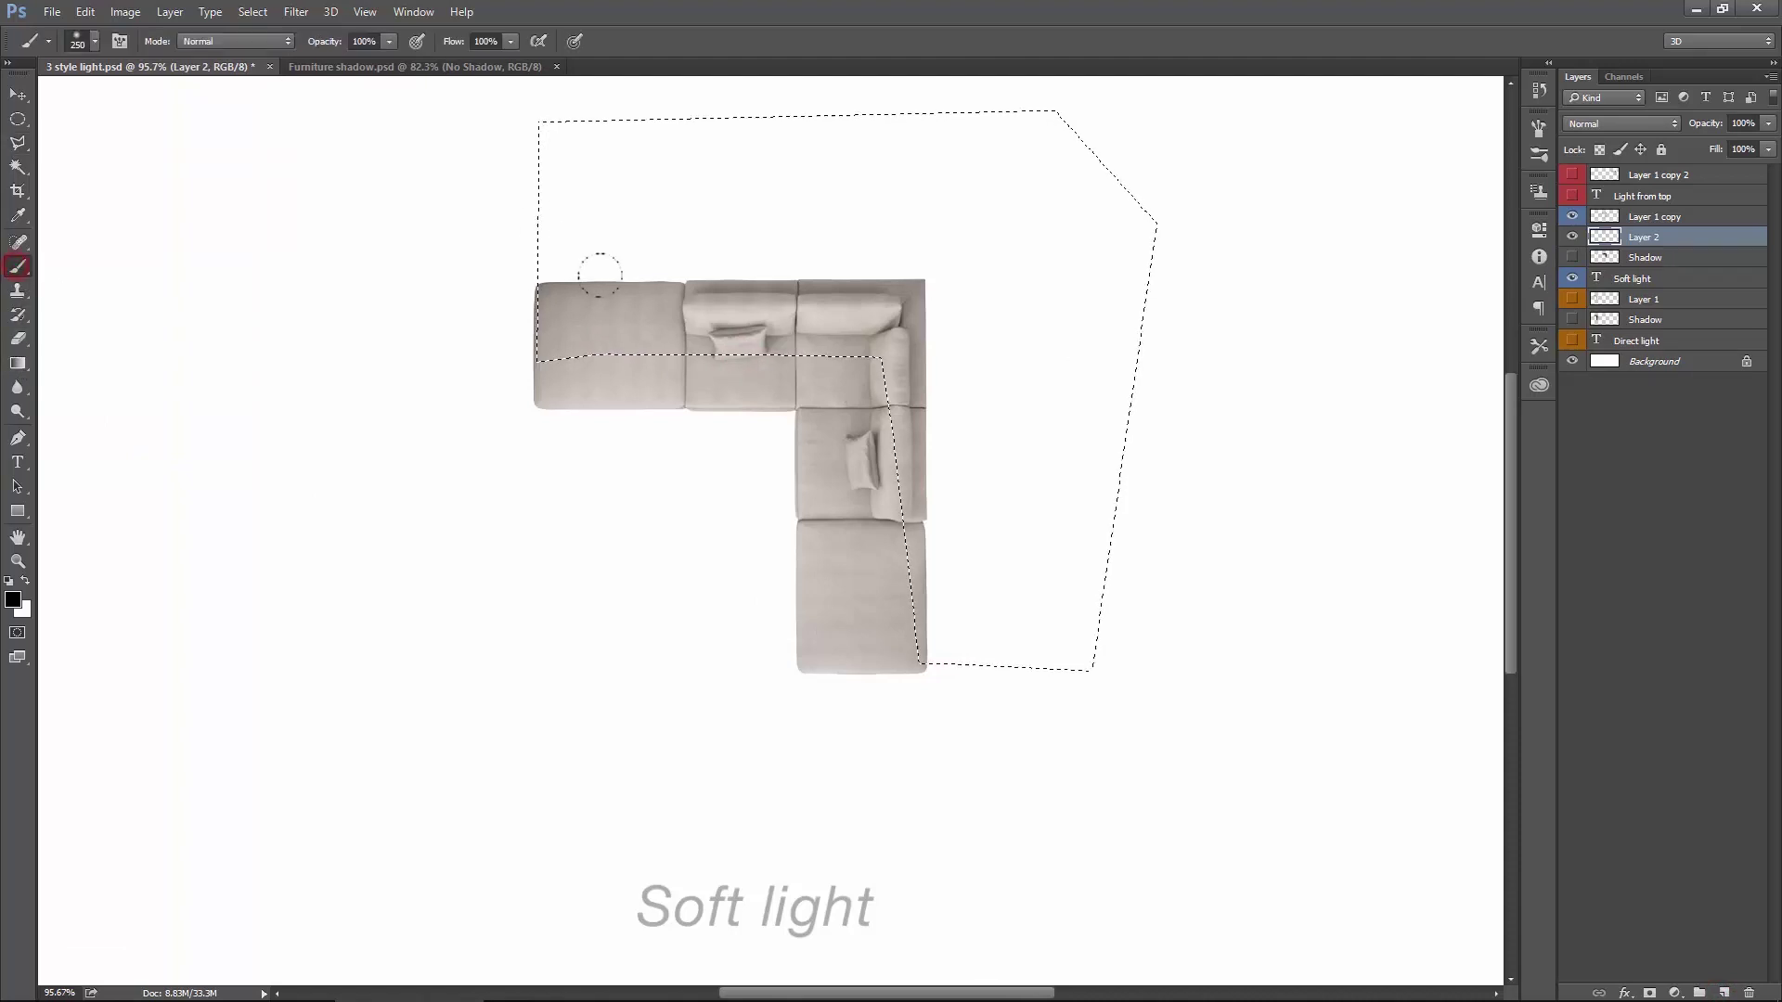
drag(574, 250, 489, 226)
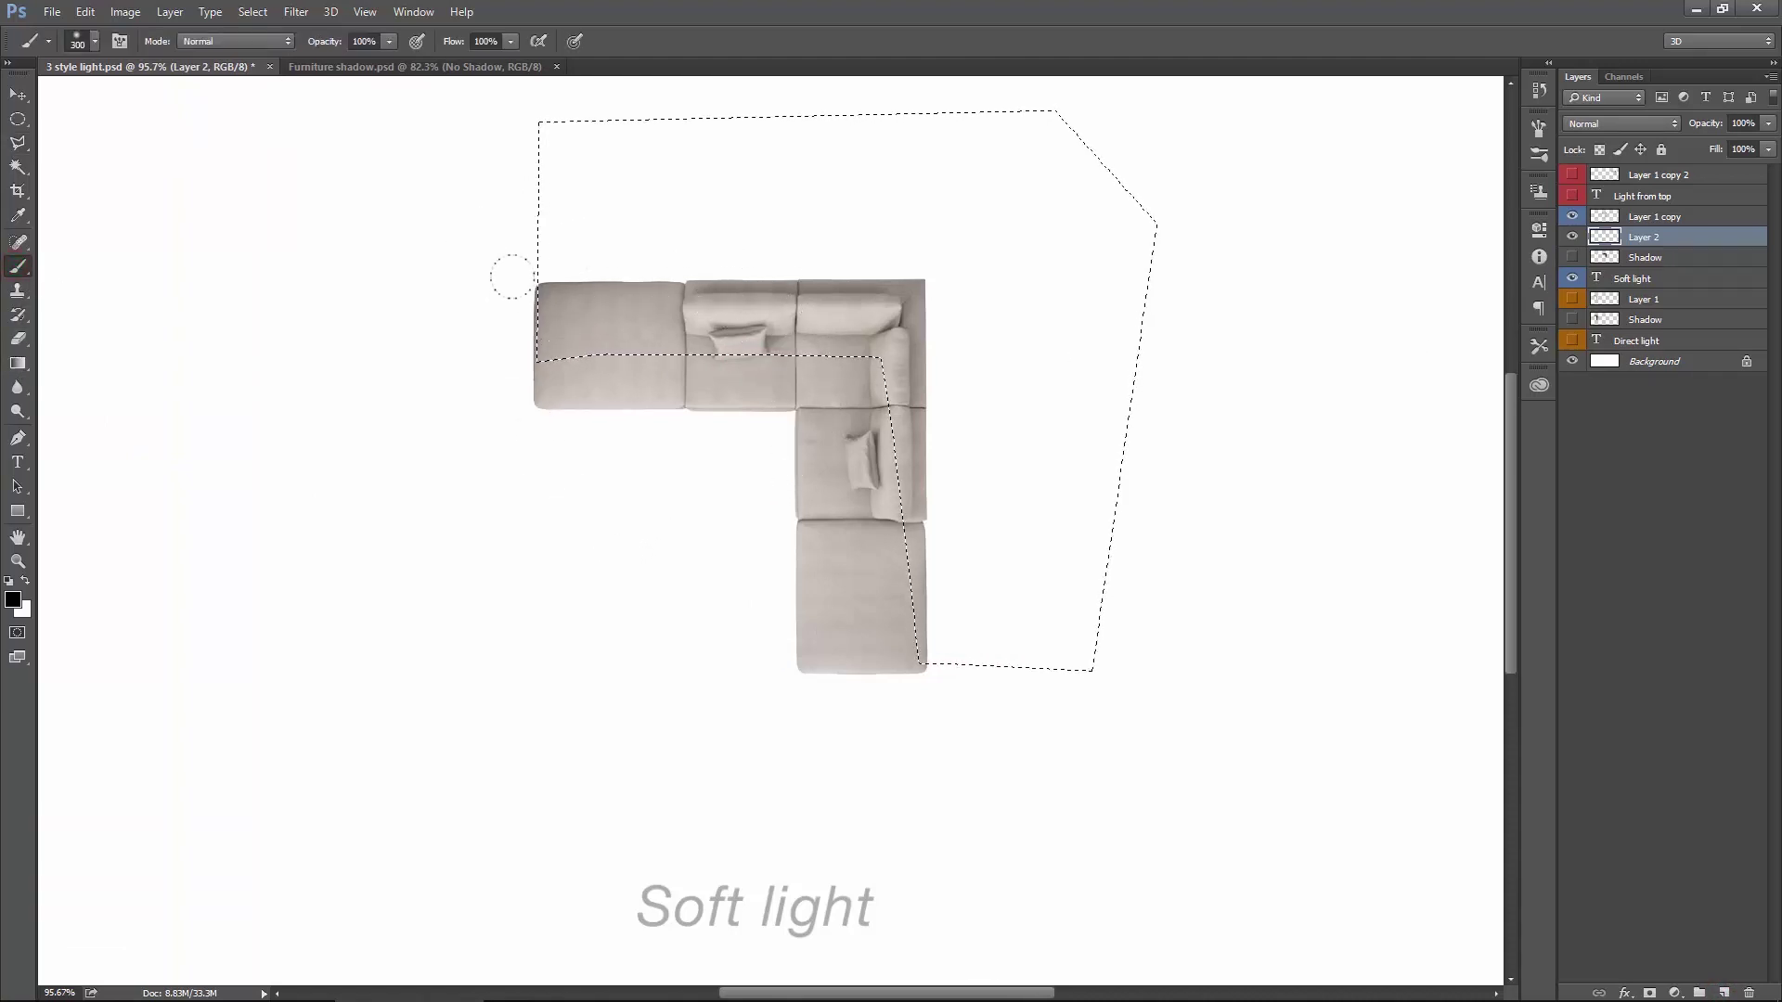
key(bracketleft)
mouse_move(630, 414)
mouse_down()
mouse_move(779, 406)
mouse_move(803, 470)
mouse_move(804, 606)
mouse_move(847, 350)
mouse_up()
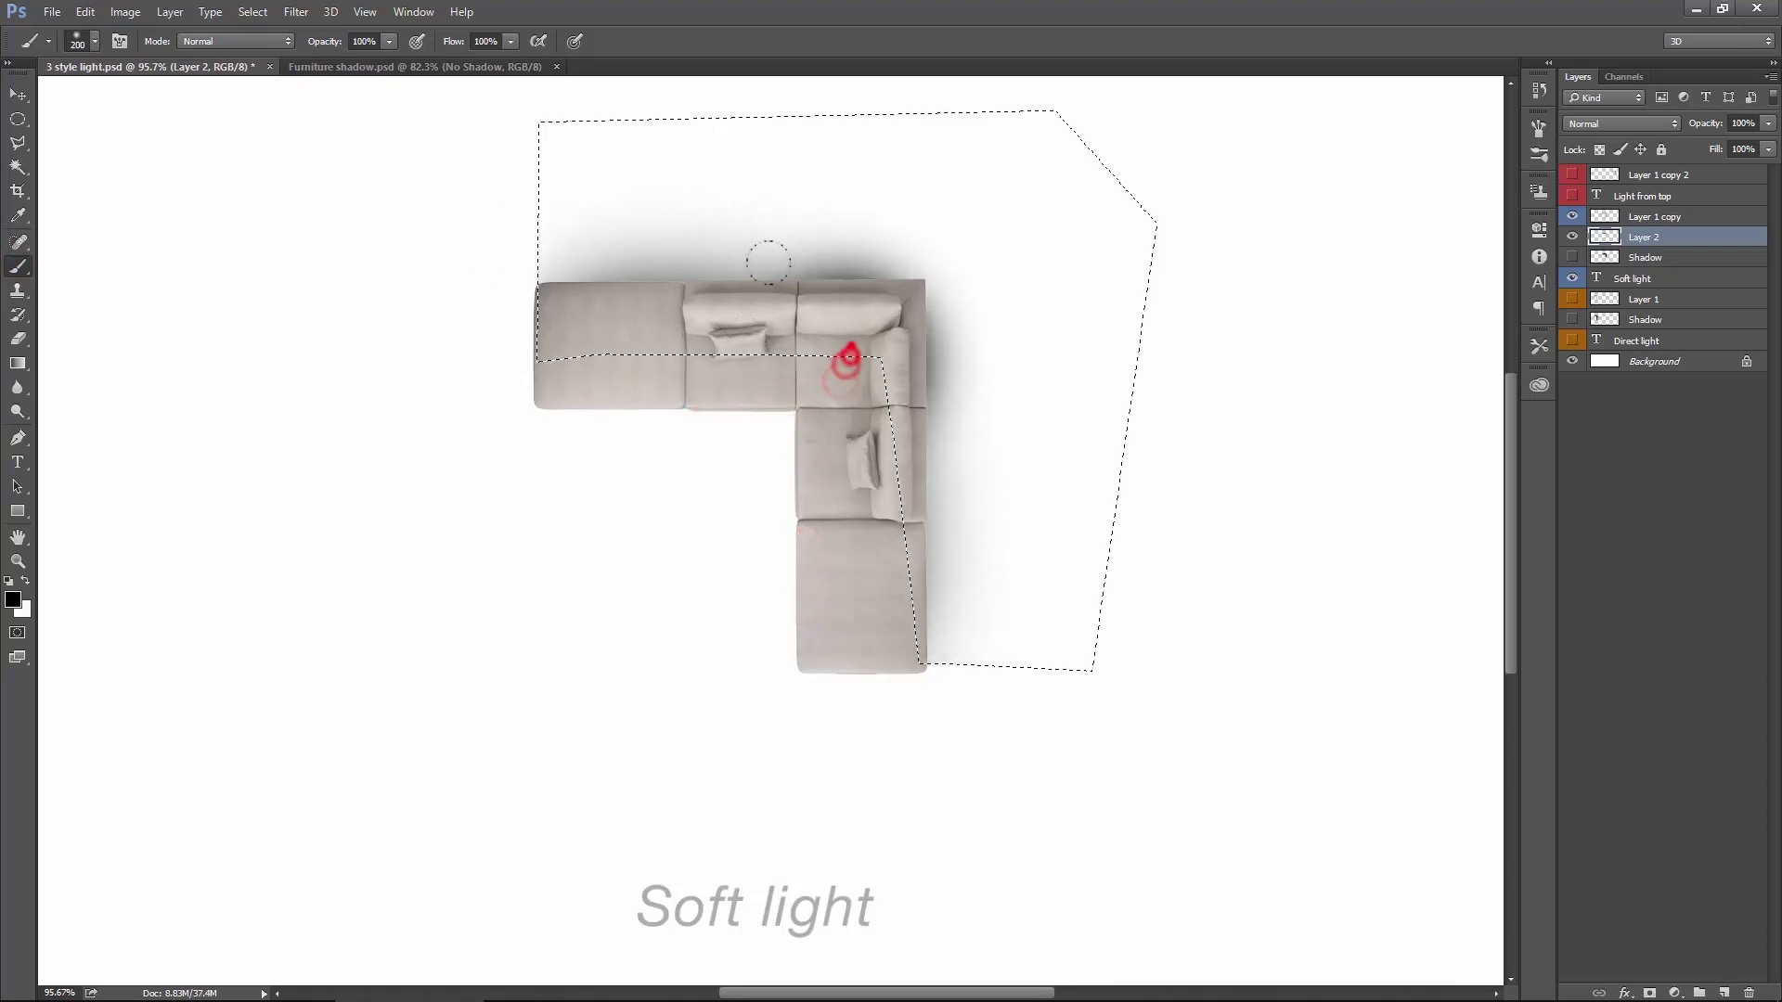
click(838, 445)
drag(838, 445, 827, 509)
key(bracketright)
drag(798, 381, 725, 410)
Step: Darken the shadow close to the sofa's back edges and outer corner with progressively smaller brush tips, down to 50 px
key(bracketleft)
key(bracketleft)
key(bracketleft)
key(bracketleft)
key(bracketleft)
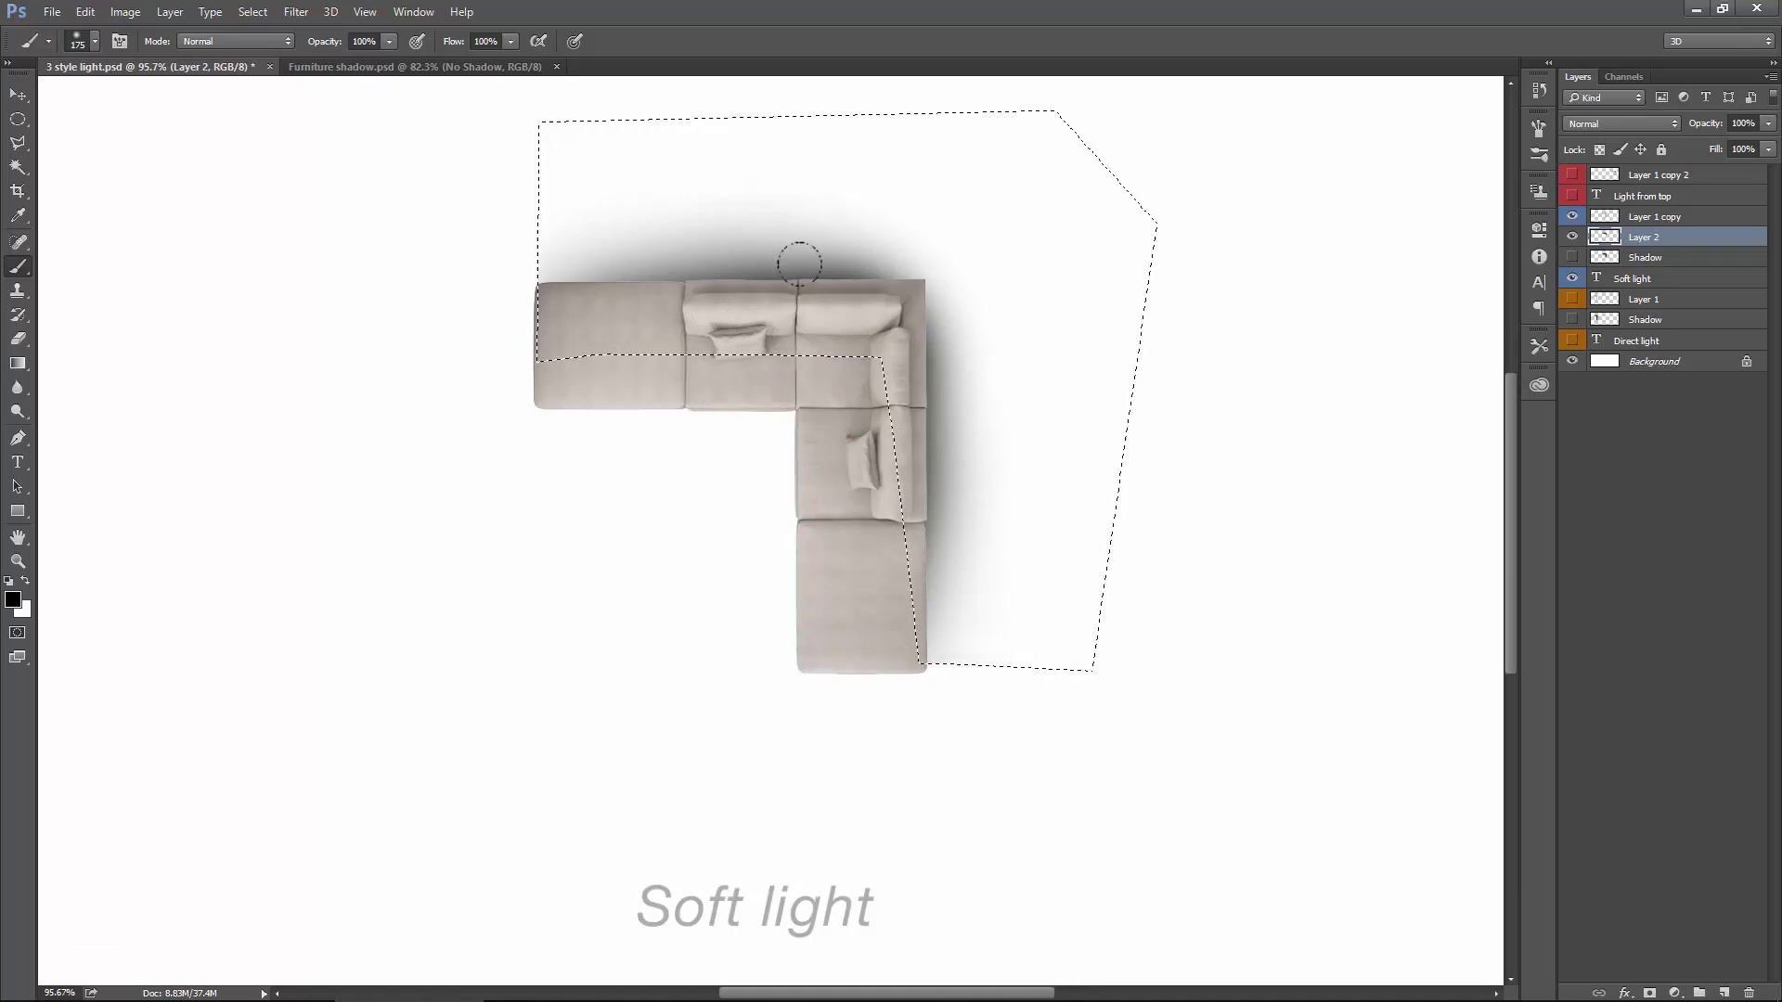
click(871, 330)
key(bracketleft)
key(bracketleft)
key(bracketleft)
key(bracketleft)
key(bracketleft)
key(bracketleft)
drag(881, 320, 908, 293)
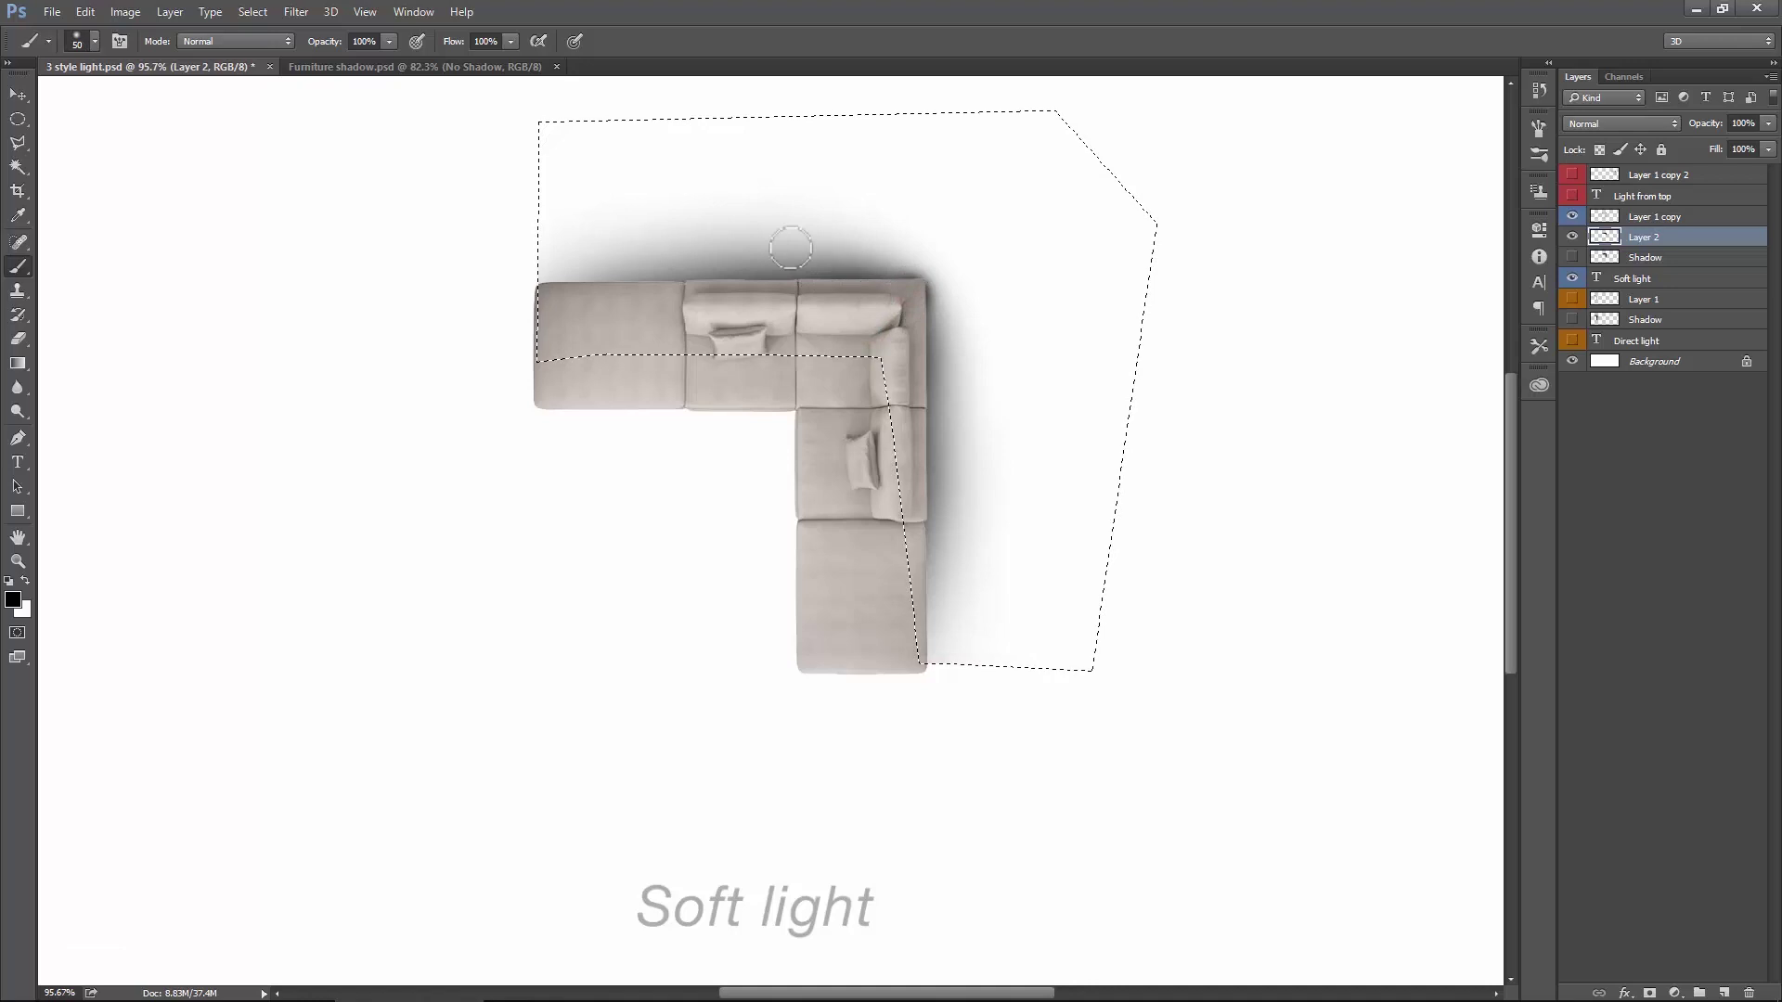
Step: Clear the selection and lower Layer 2's opacity to 59%
click(17, 95)
mouse_move(835, 376)
mouse_down()
mouse_move(954, 409)
mouse_move(1024, 366)
mouse_up()
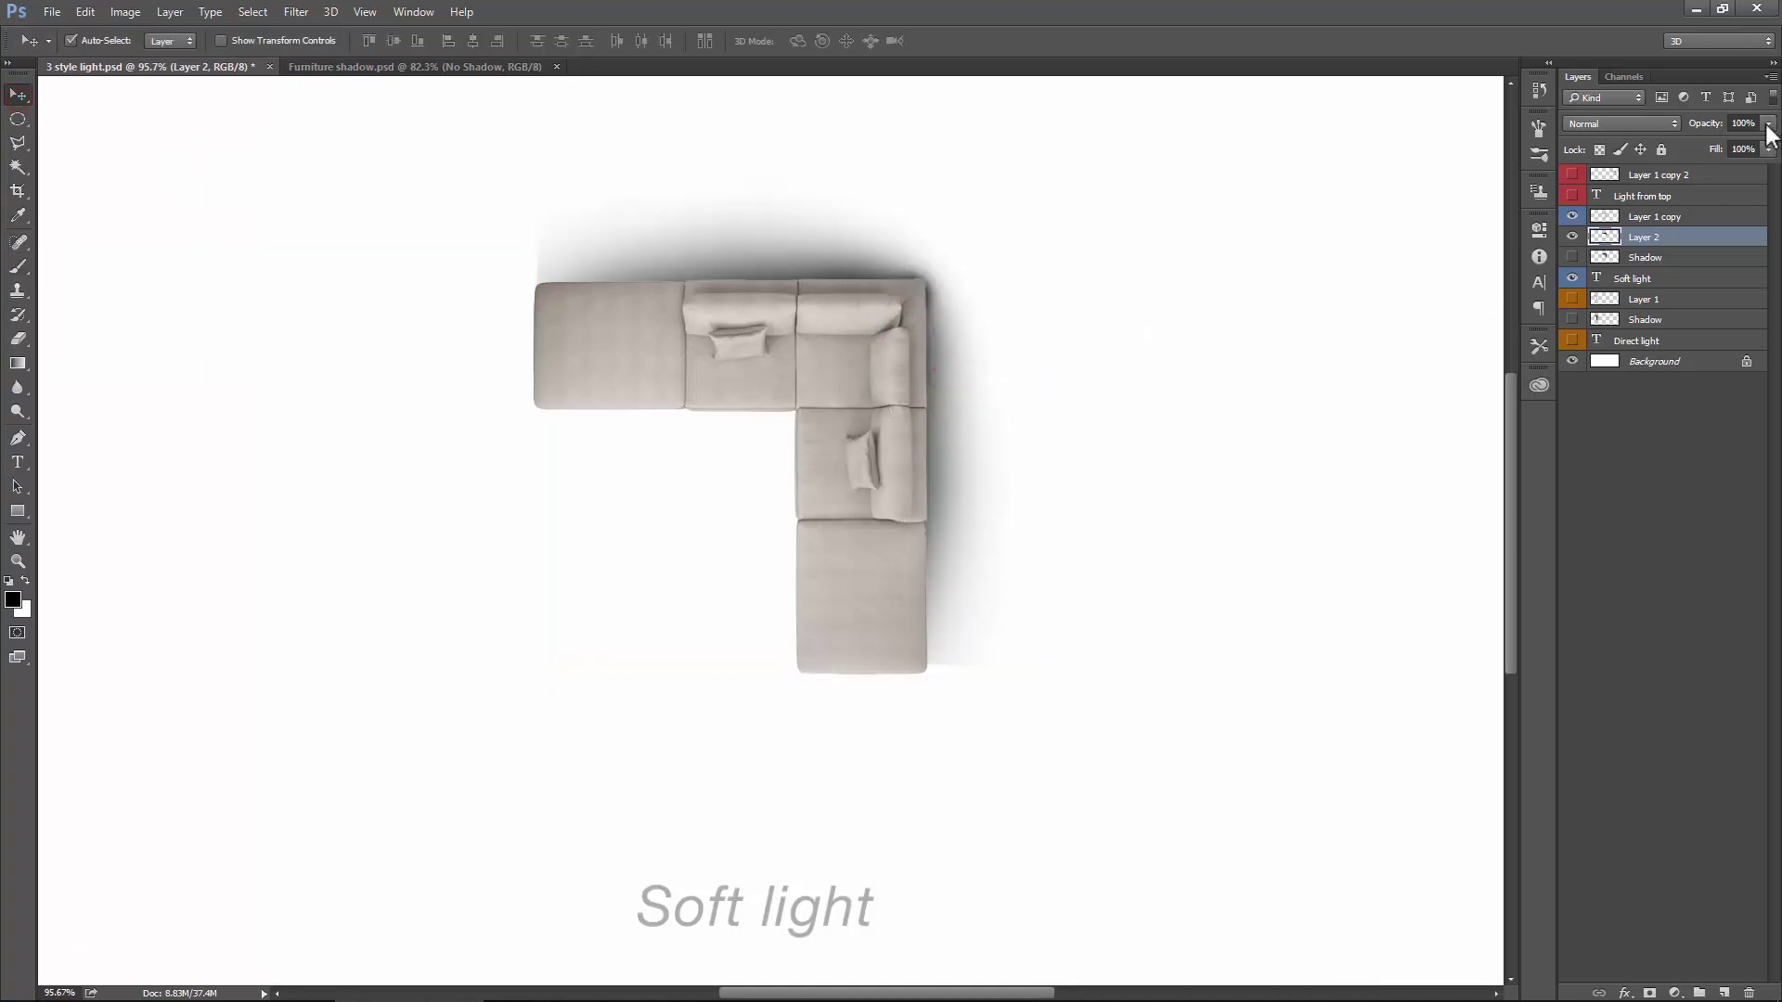
drag(1740, 144, 1729, 142)
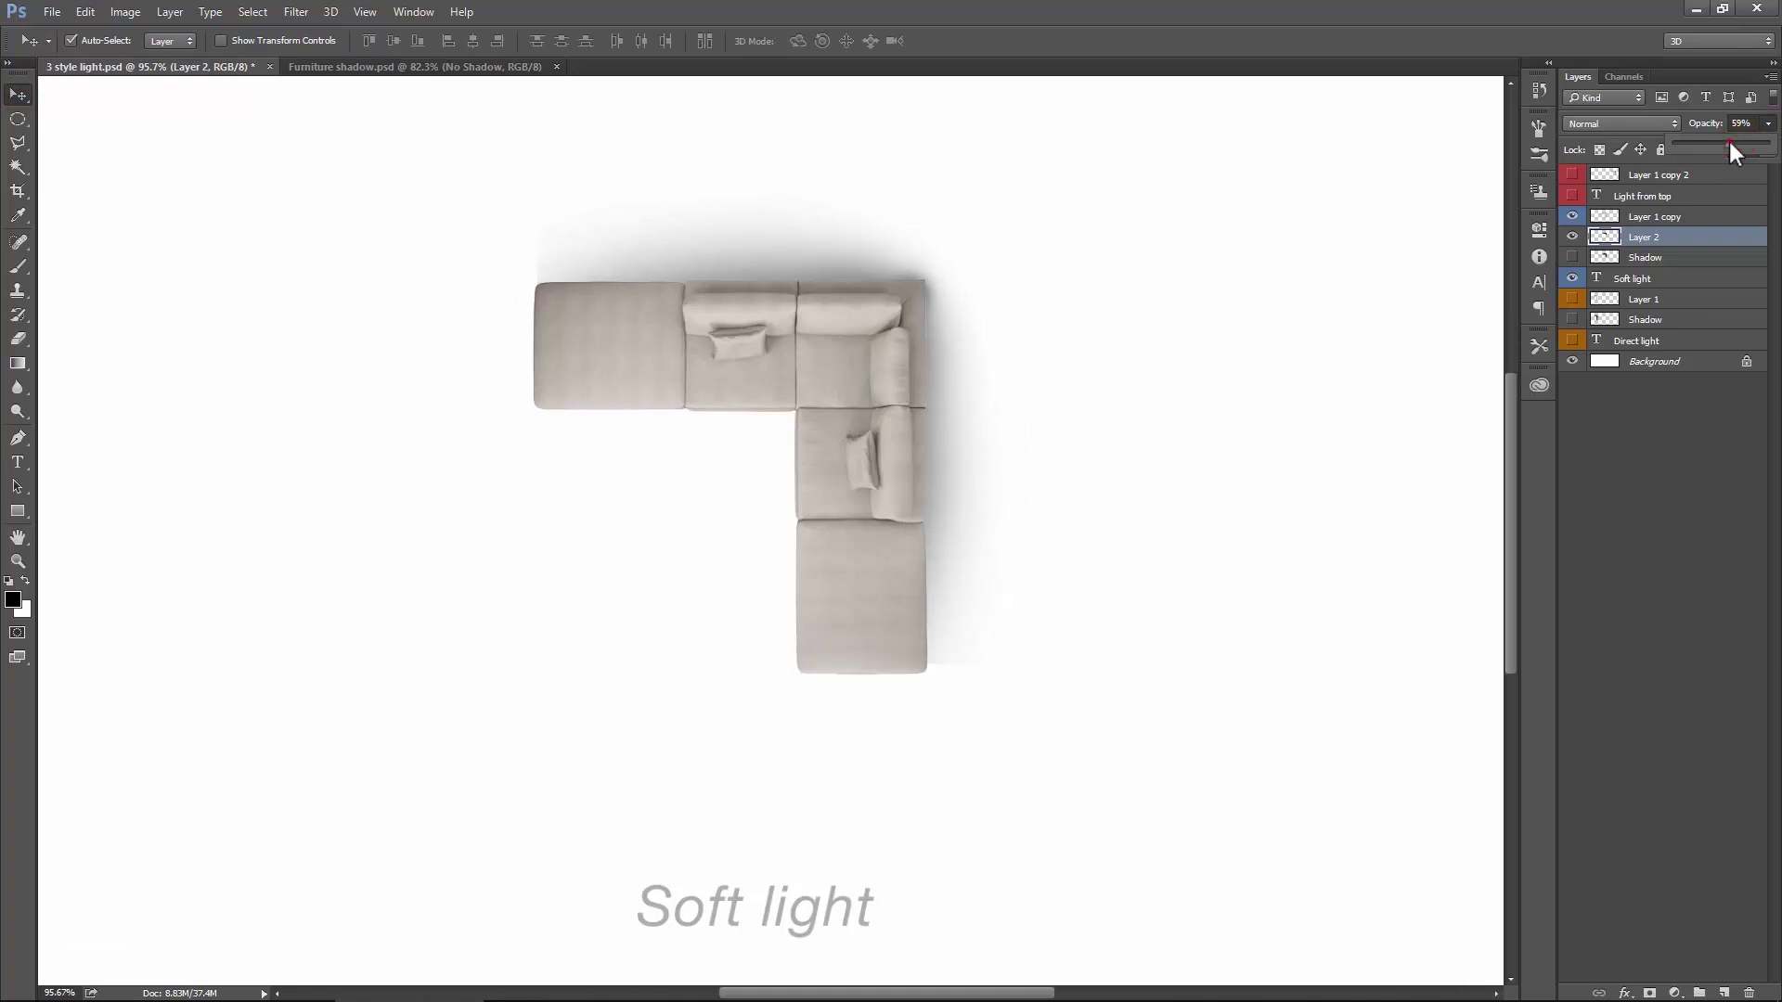
Step: Soften the hard ends of the back shadow at both ends of the sofa with a large Eraser
scroll(951, 352, up, 1)
key(e)
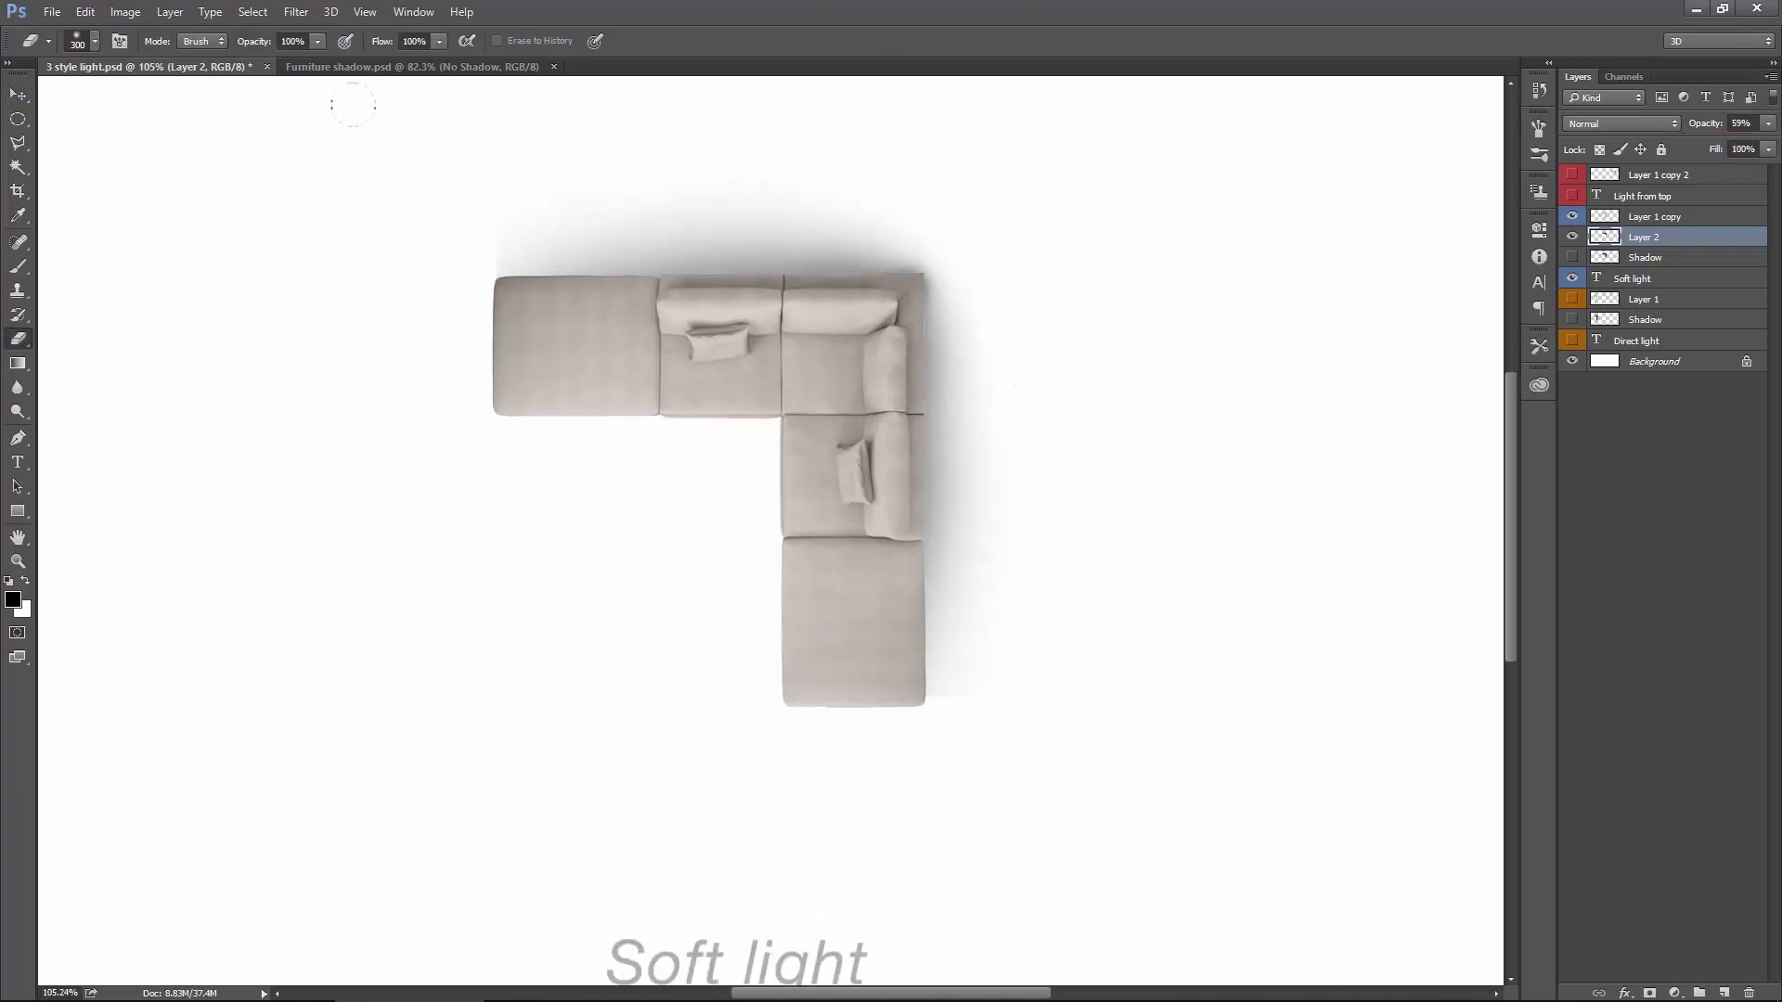
click(18, 339)
drag(469, 240, 482, 263)
key(bracketleft)
drag(926, 691, 963, 696)
scroll(965, 650, down, 2)
key(v)
click(971, 445)
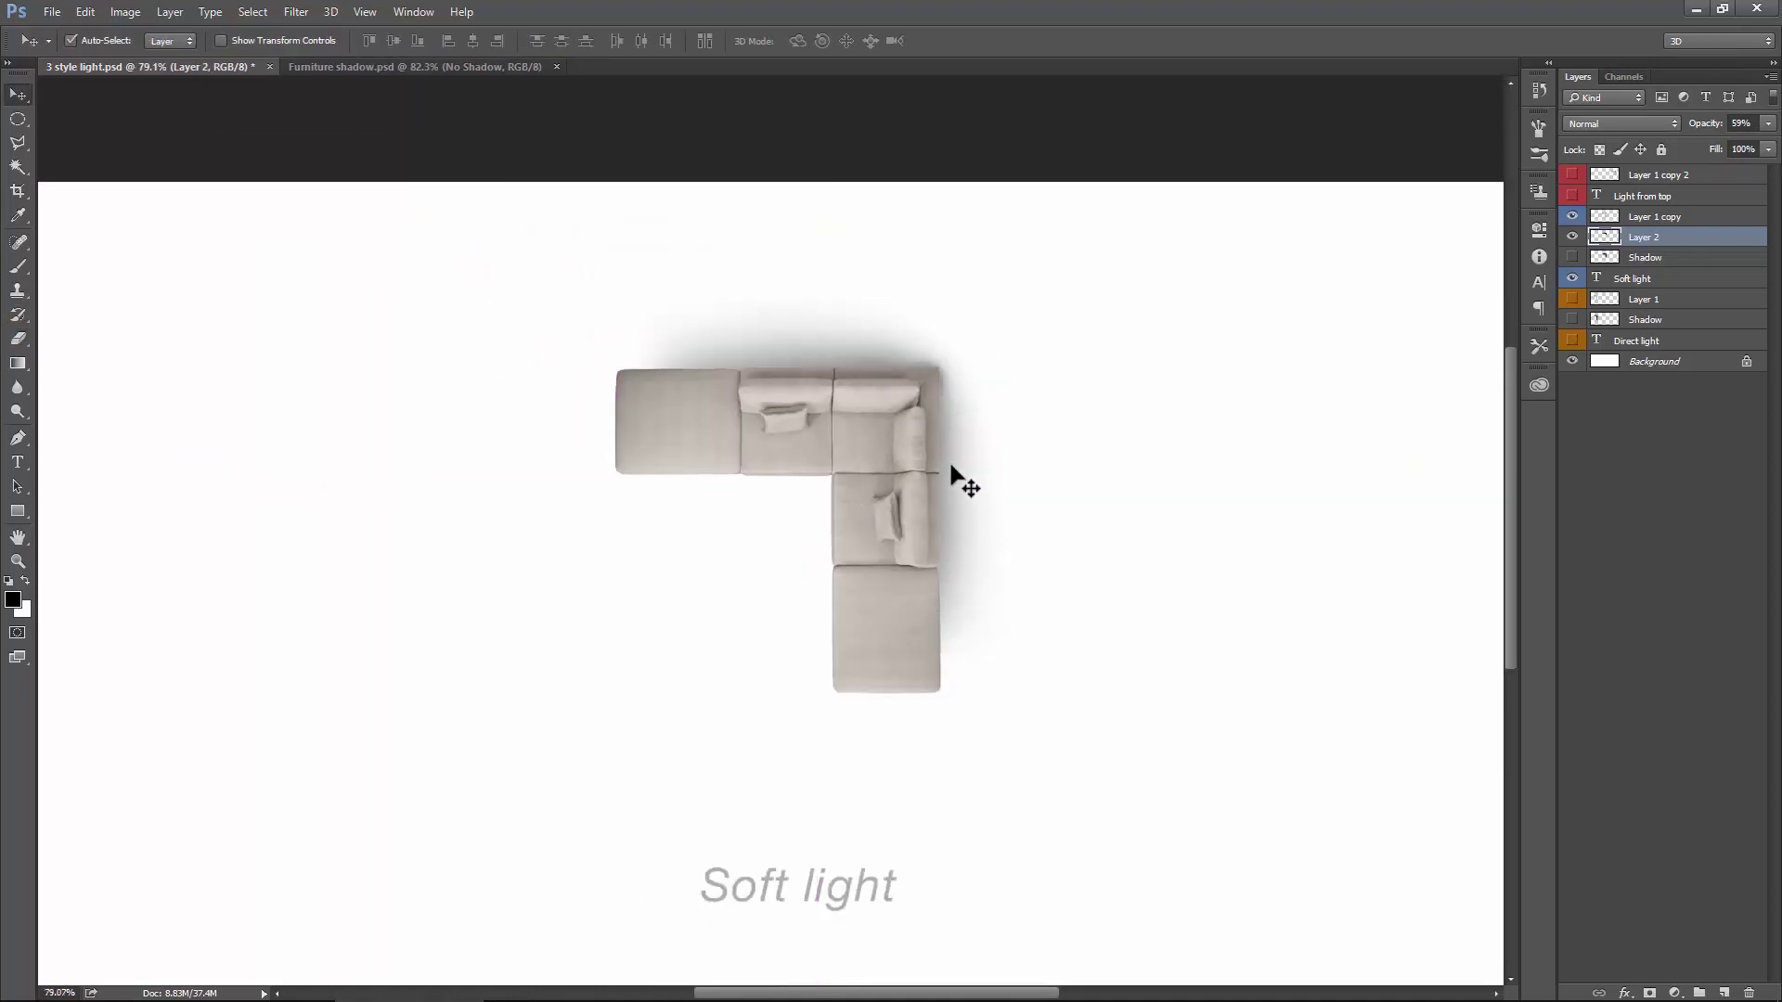
Step: Hide the soft-light sofa, its Layer 2 shadow and its label, and show the Light from top sofa and label
scroll(958, 477, down, 1)
scroll(904, 469, up, 1)
scroll(895, 492, right, 1)
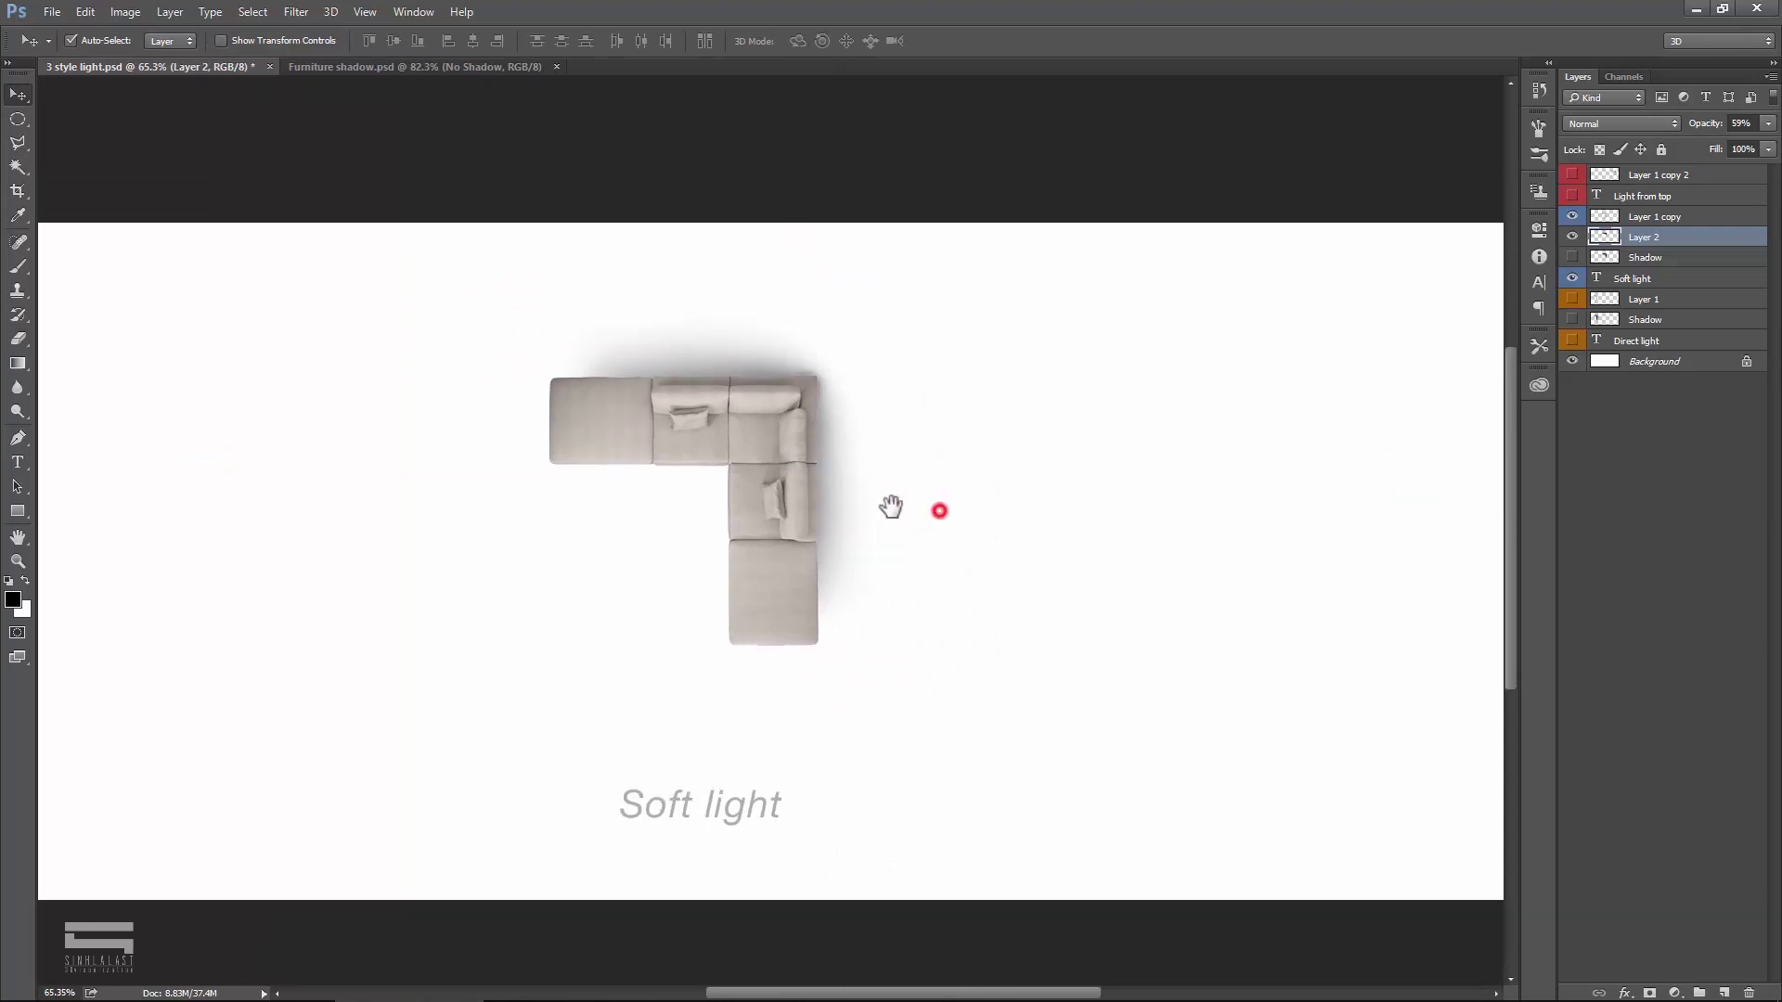
click(1571, 237)
click(1571, 216)
click(1571, 278)
drag(1146, 458, 943, 445)
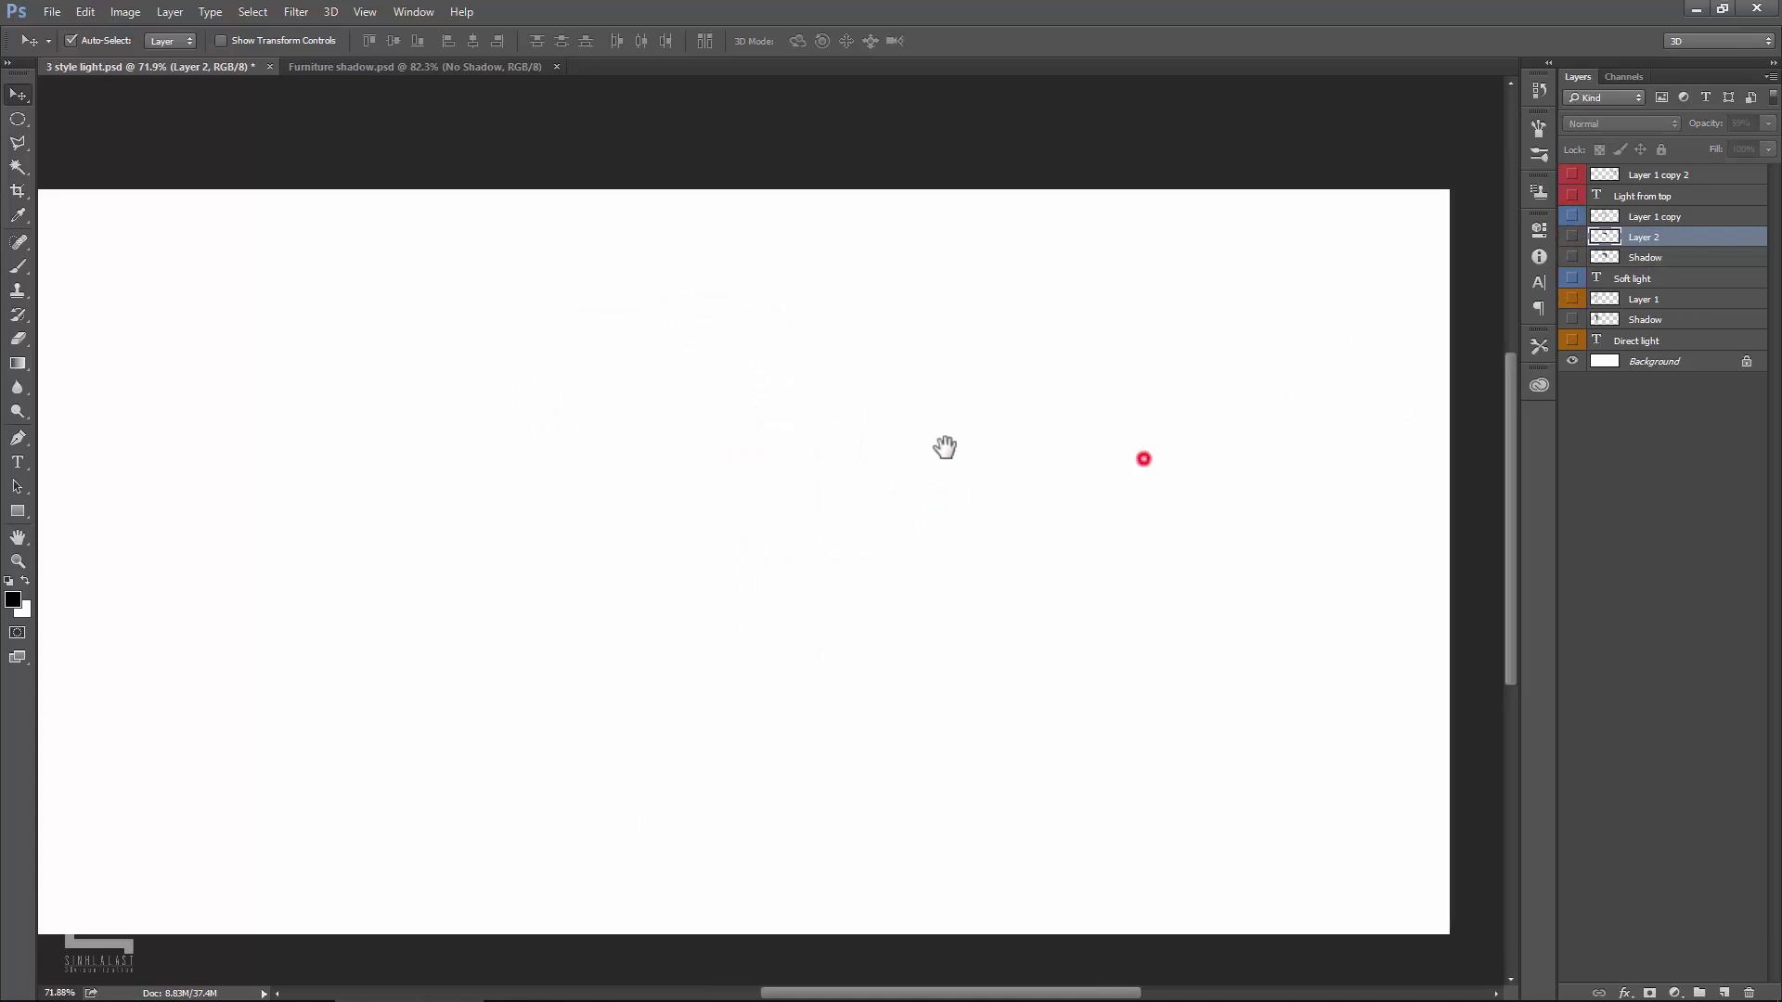
click(1571, 174)
click(1571, 196)
scroll(875, 839, up, 3)
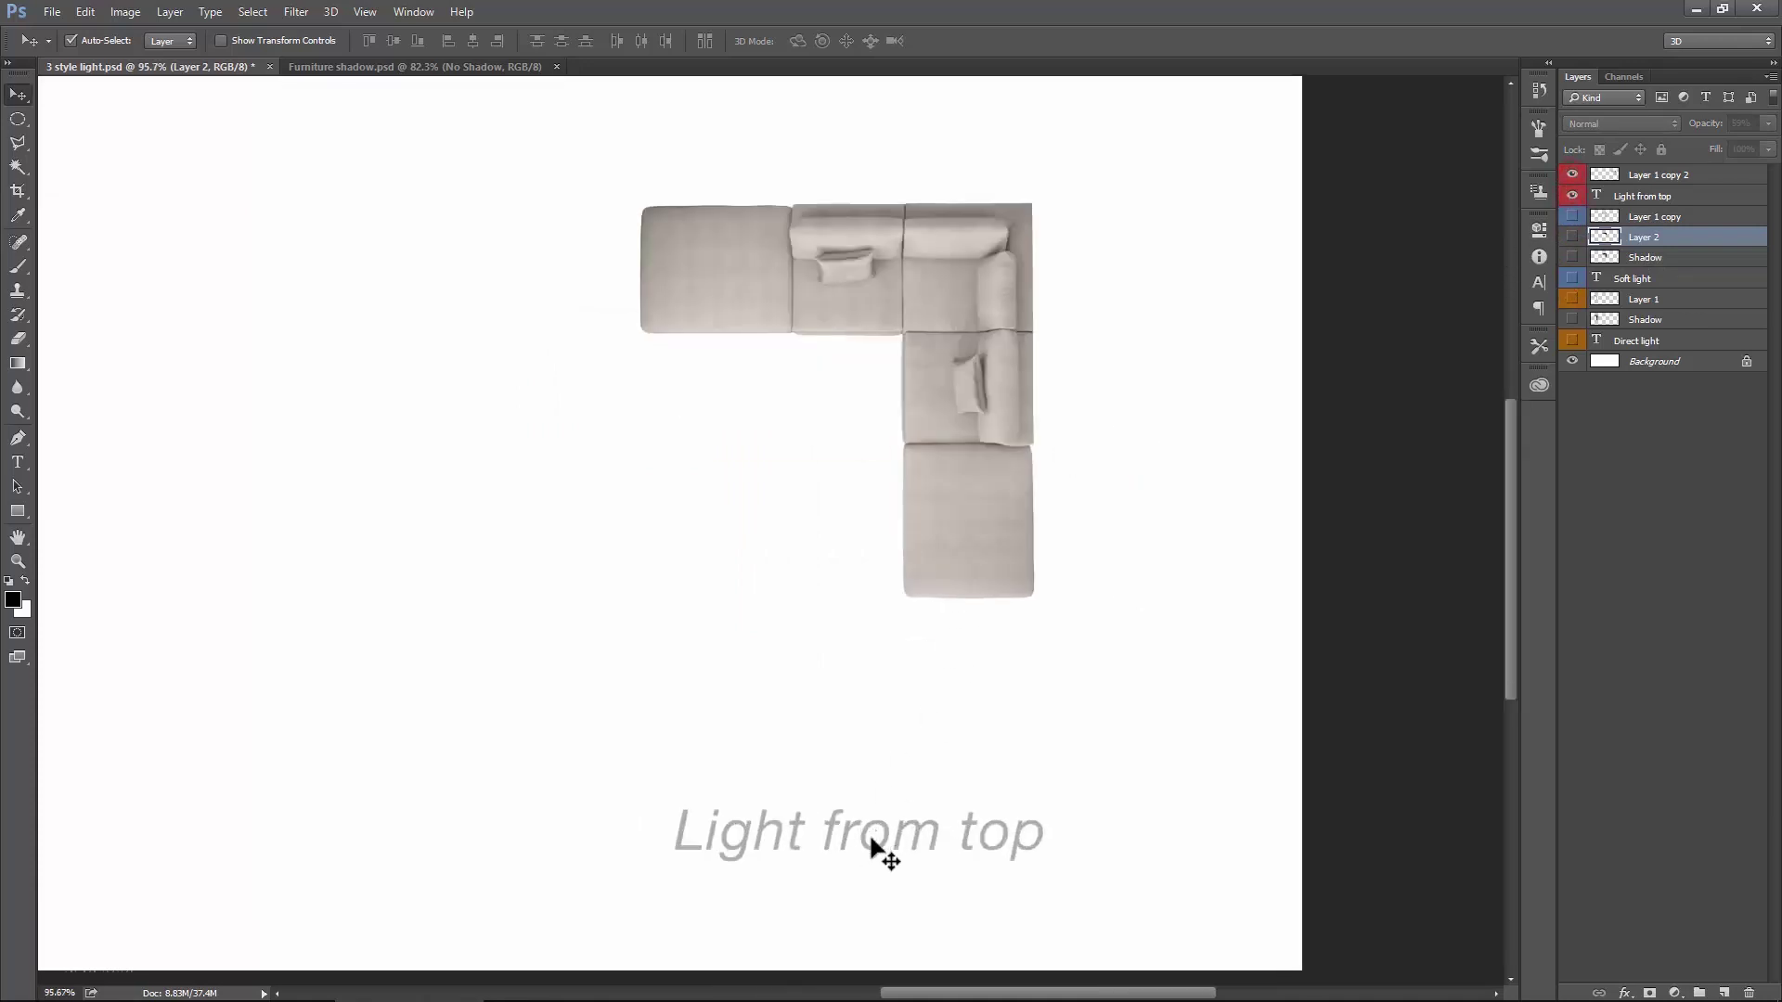
scroll(1027, 509, down, 3)
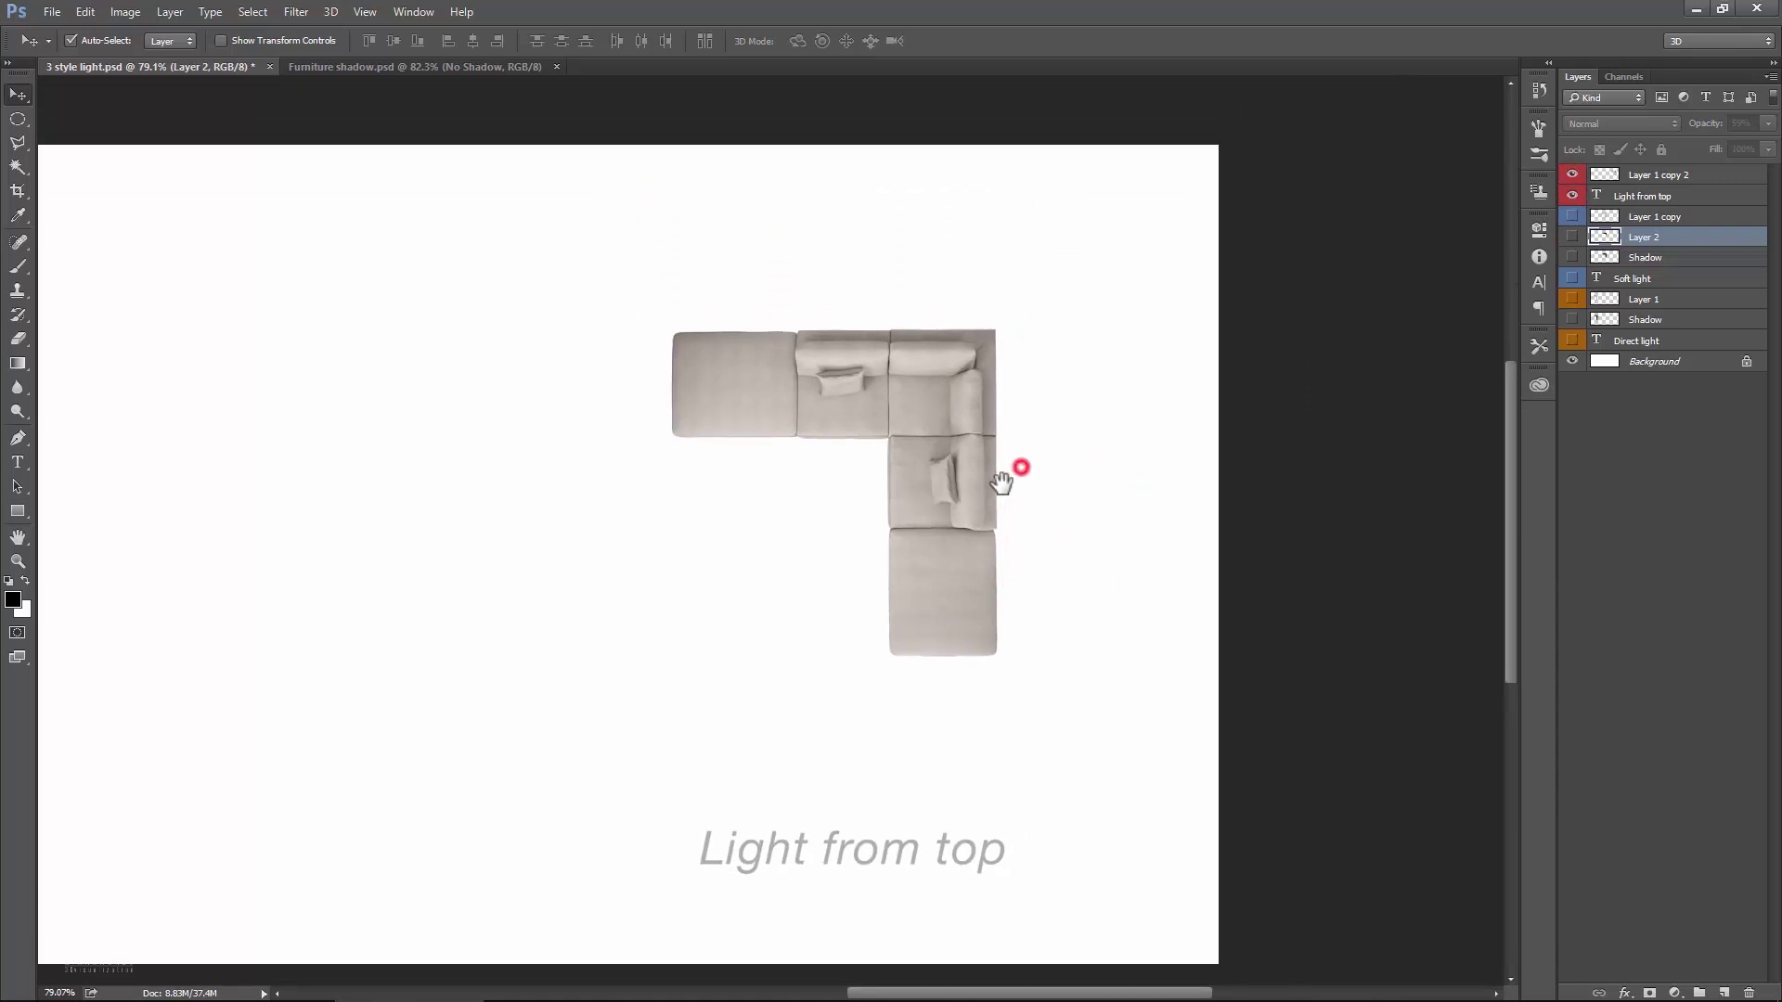
Step: Add a Drop Shadow layer style to Layer 1 copy 2 through its blending options
click(1655, 178)
drag(969, 405, 972, 399)
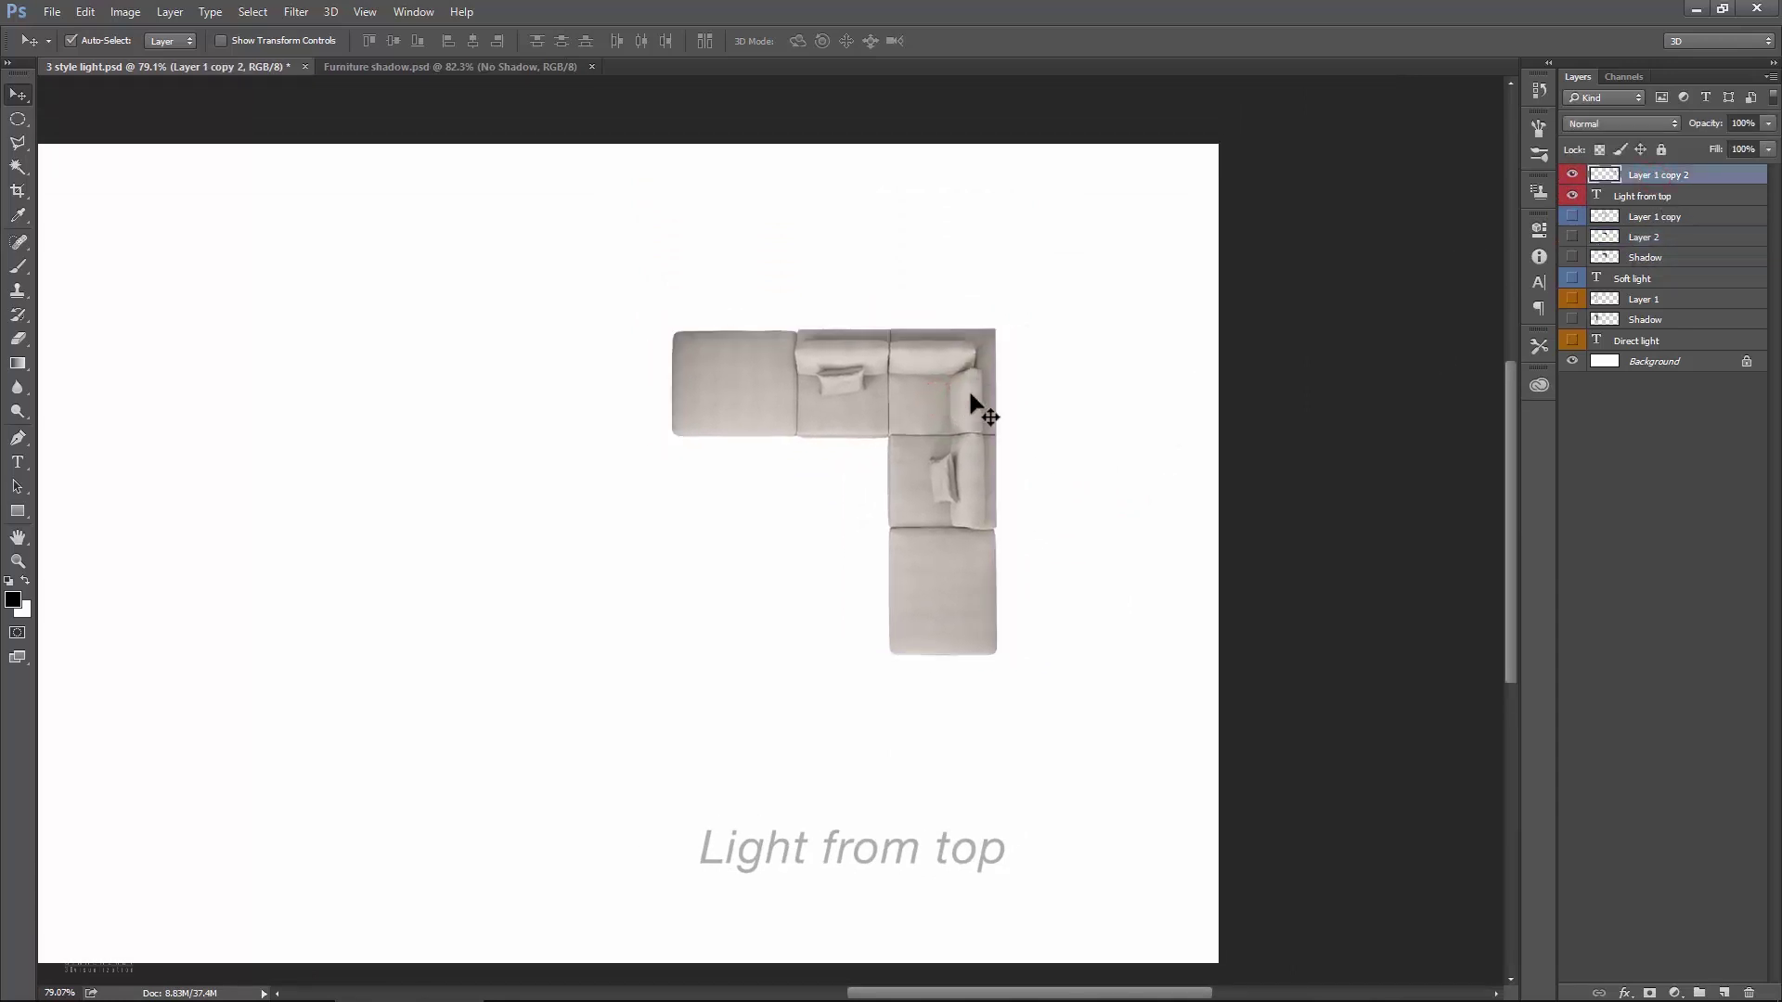
right_click(1737, 177)
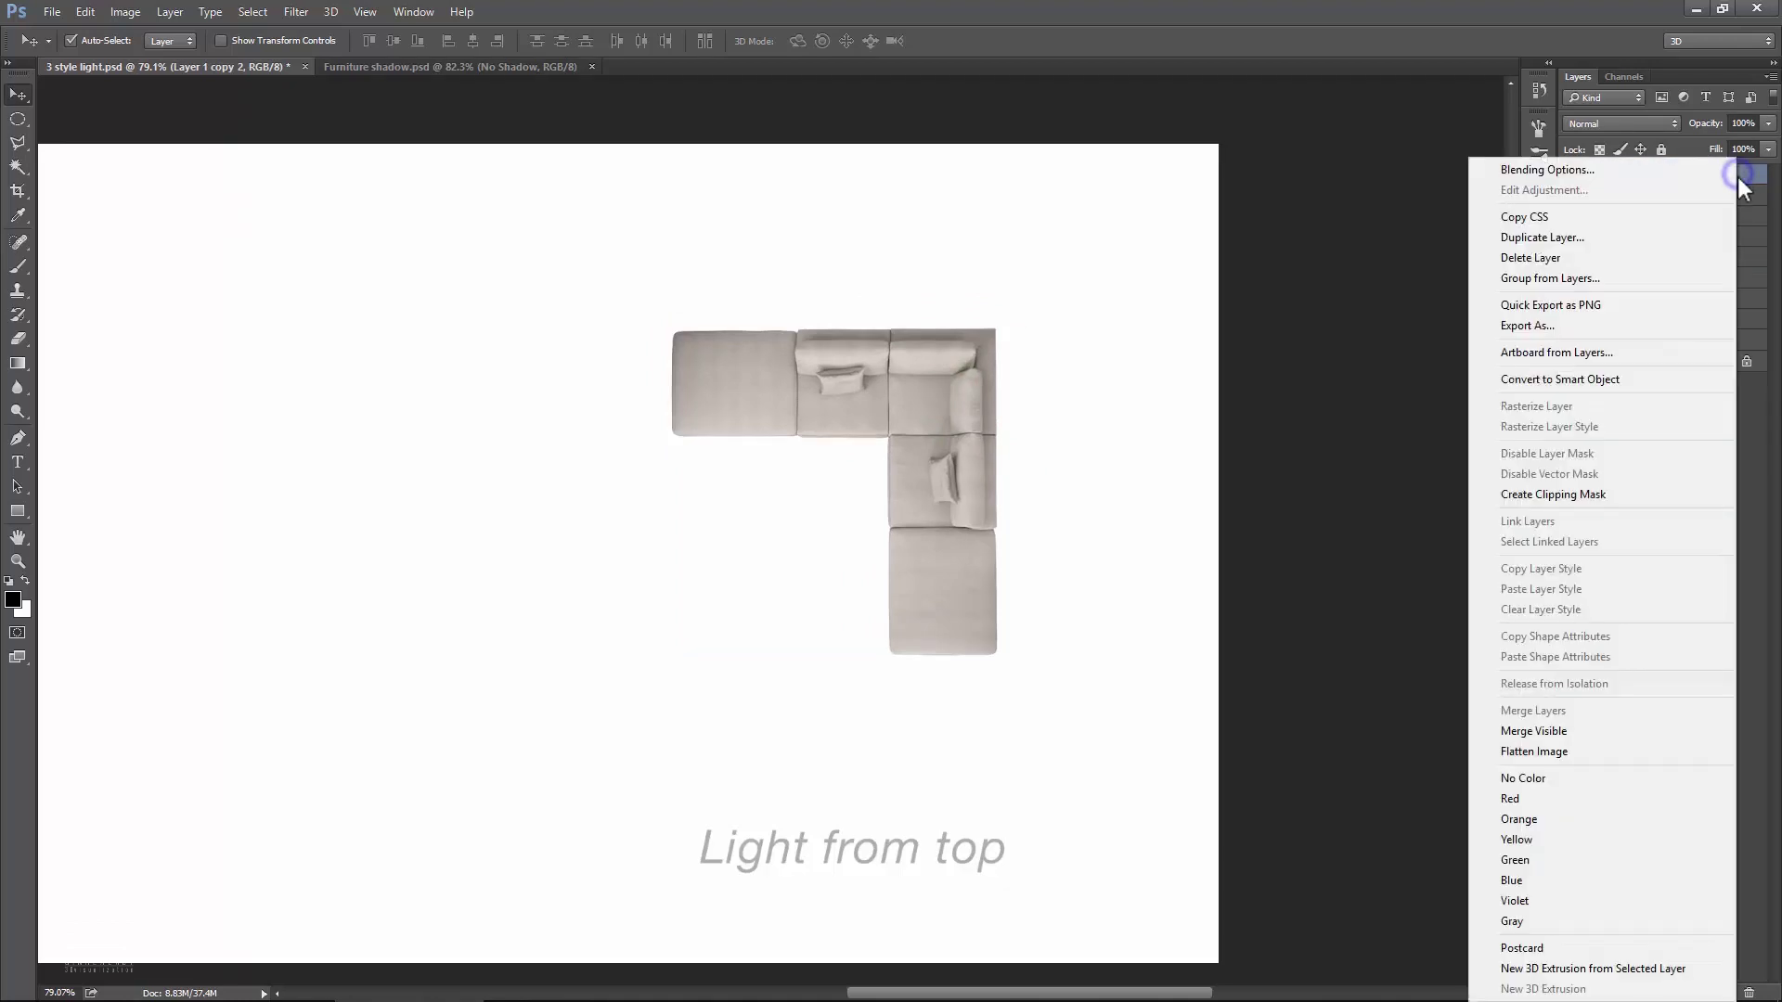
click(1596, 169)
drag(1188, 325, 1283, 256)
click(1075, 651)
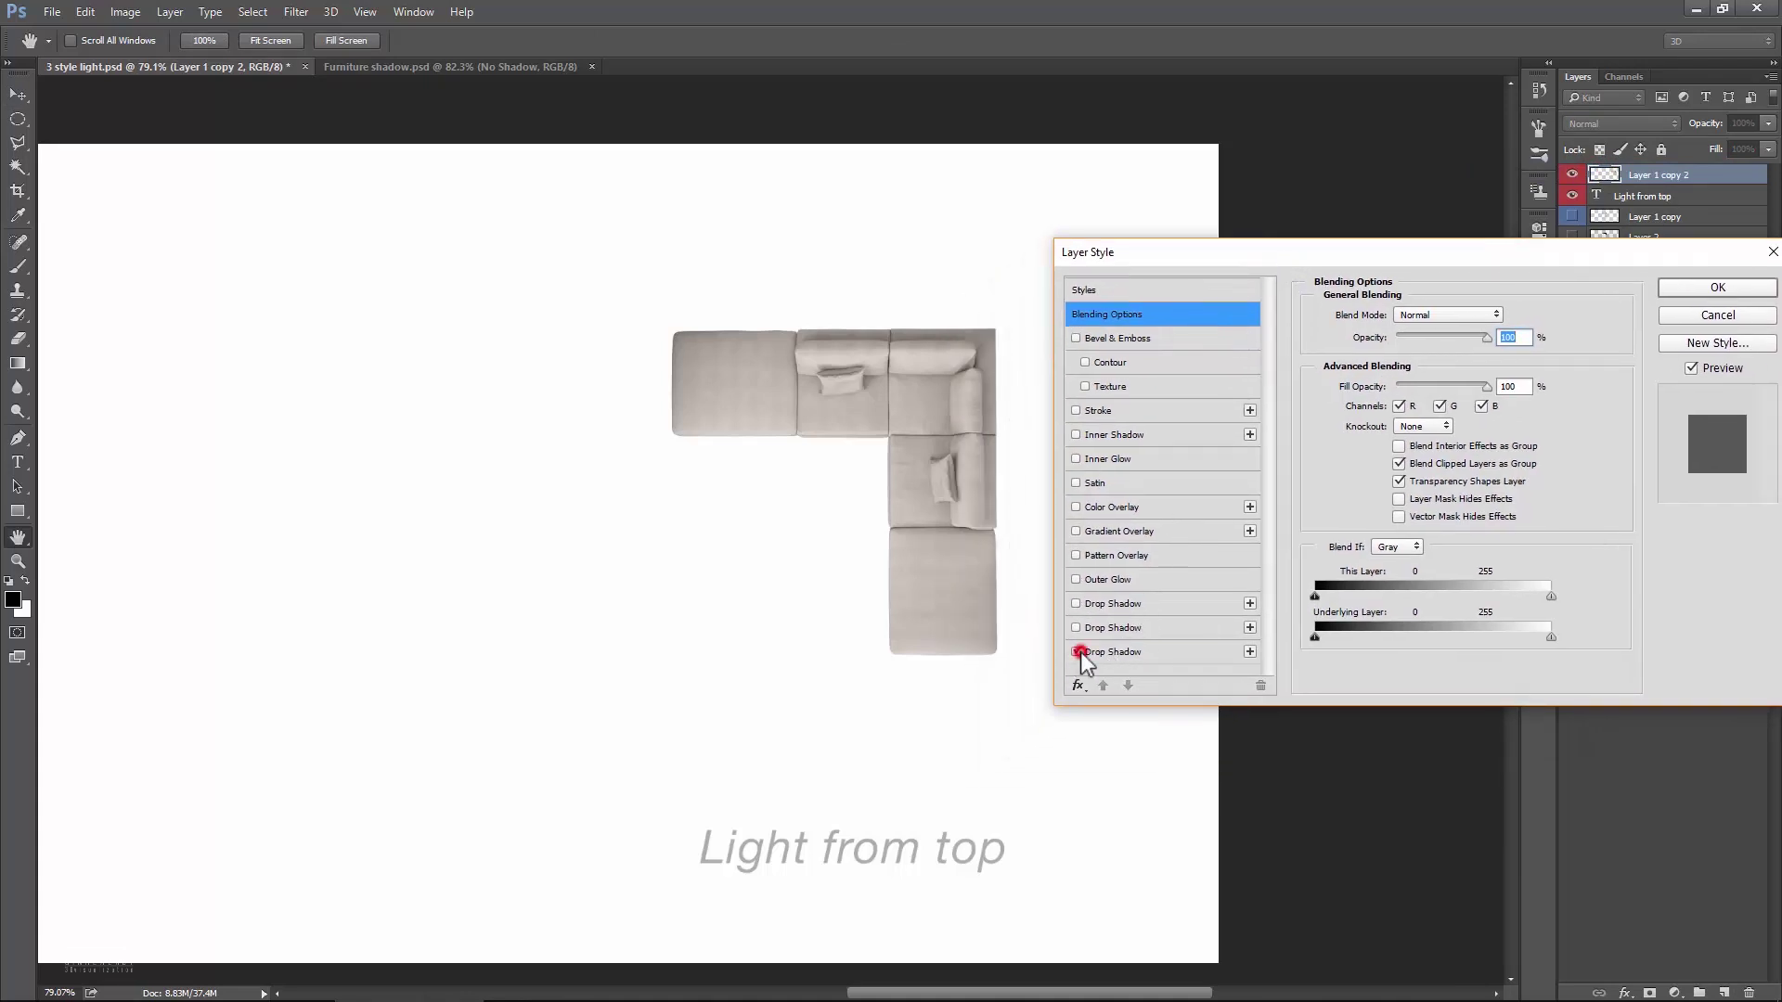
click(1094, 654)
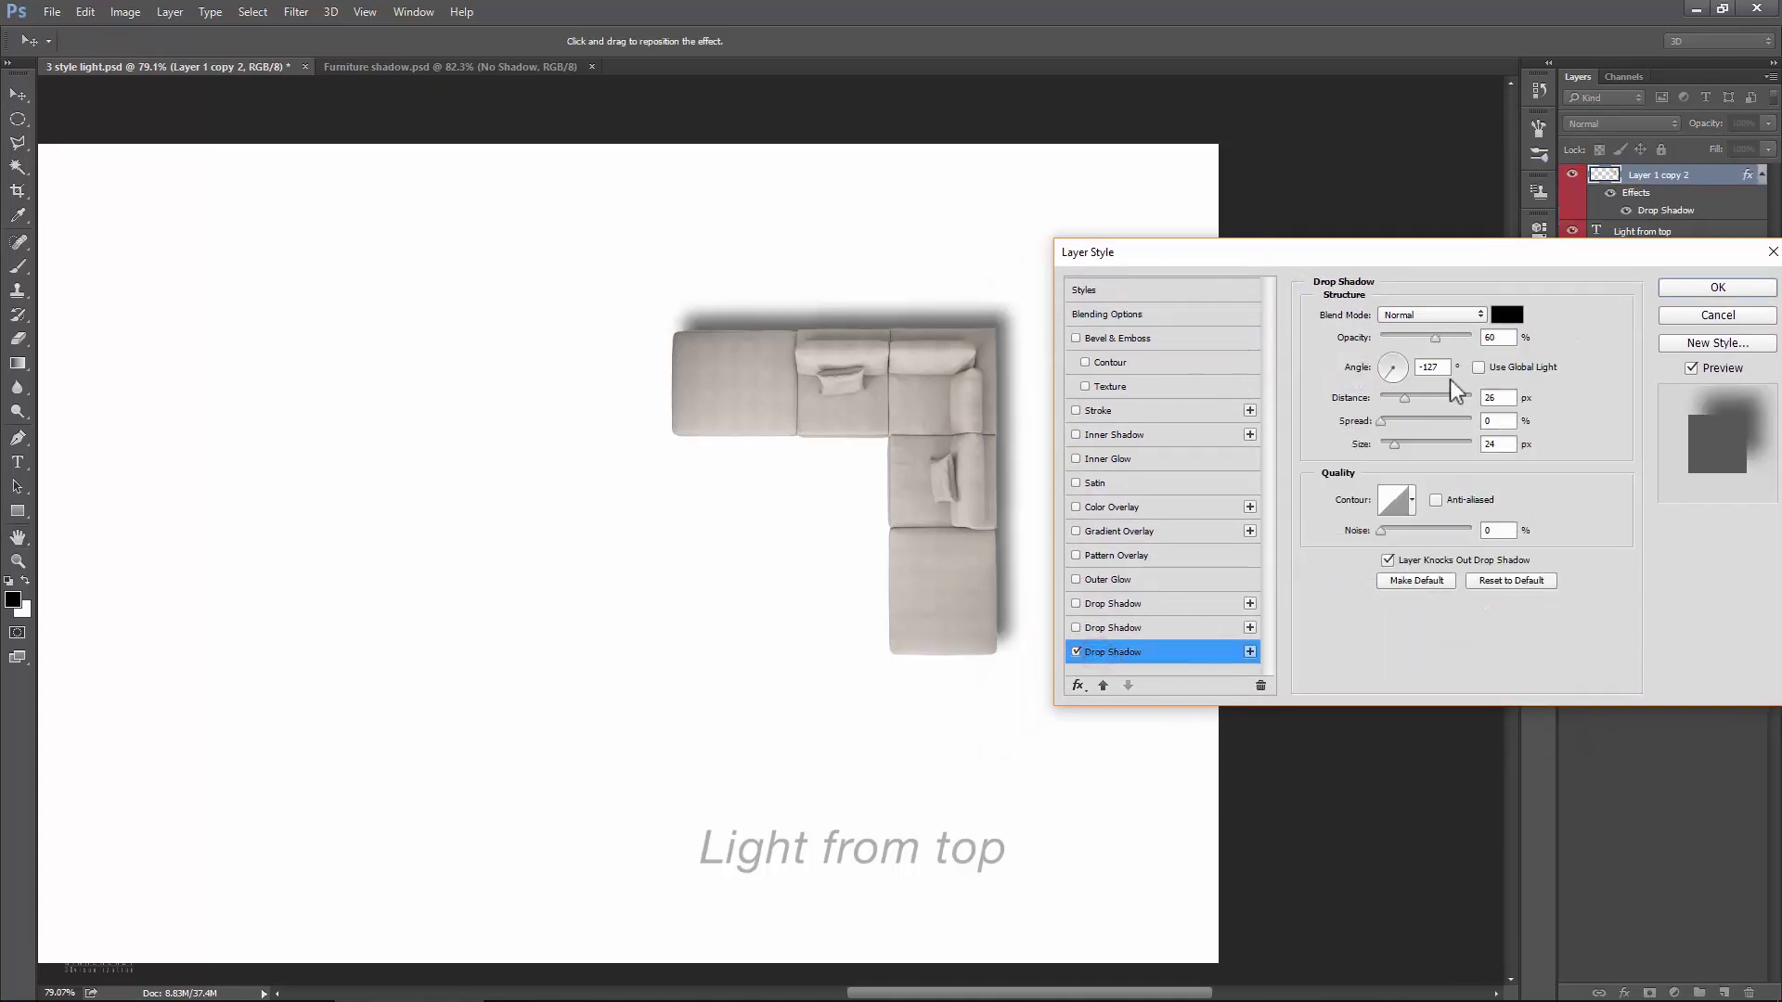
Step: Set the drop shadow's distance to 0 px, fine-tune its size and opacity, and apply the layer style
drag(1415, 344, 1373, 392)
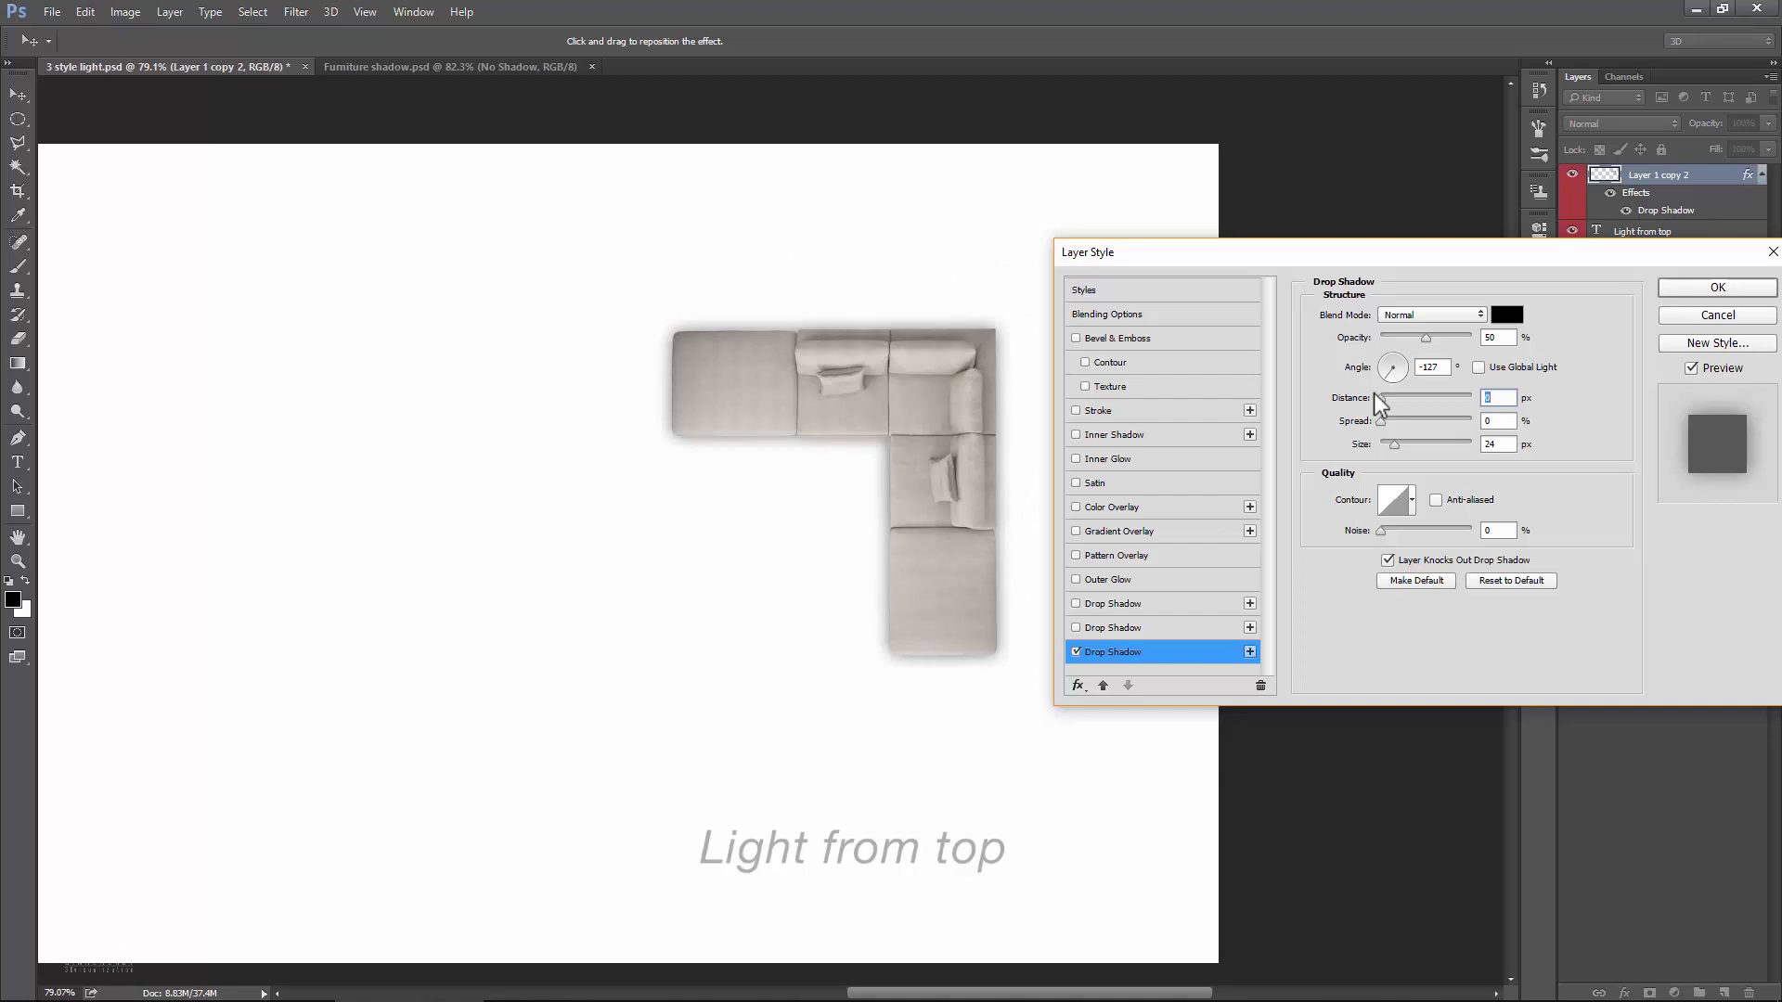
mouse_move(1428, 334)
mouse_down()
mouse_move(1468, 336)
mouse_move(1441, 339)
mouse_up()
drag(1392, 400, 1397, 444)
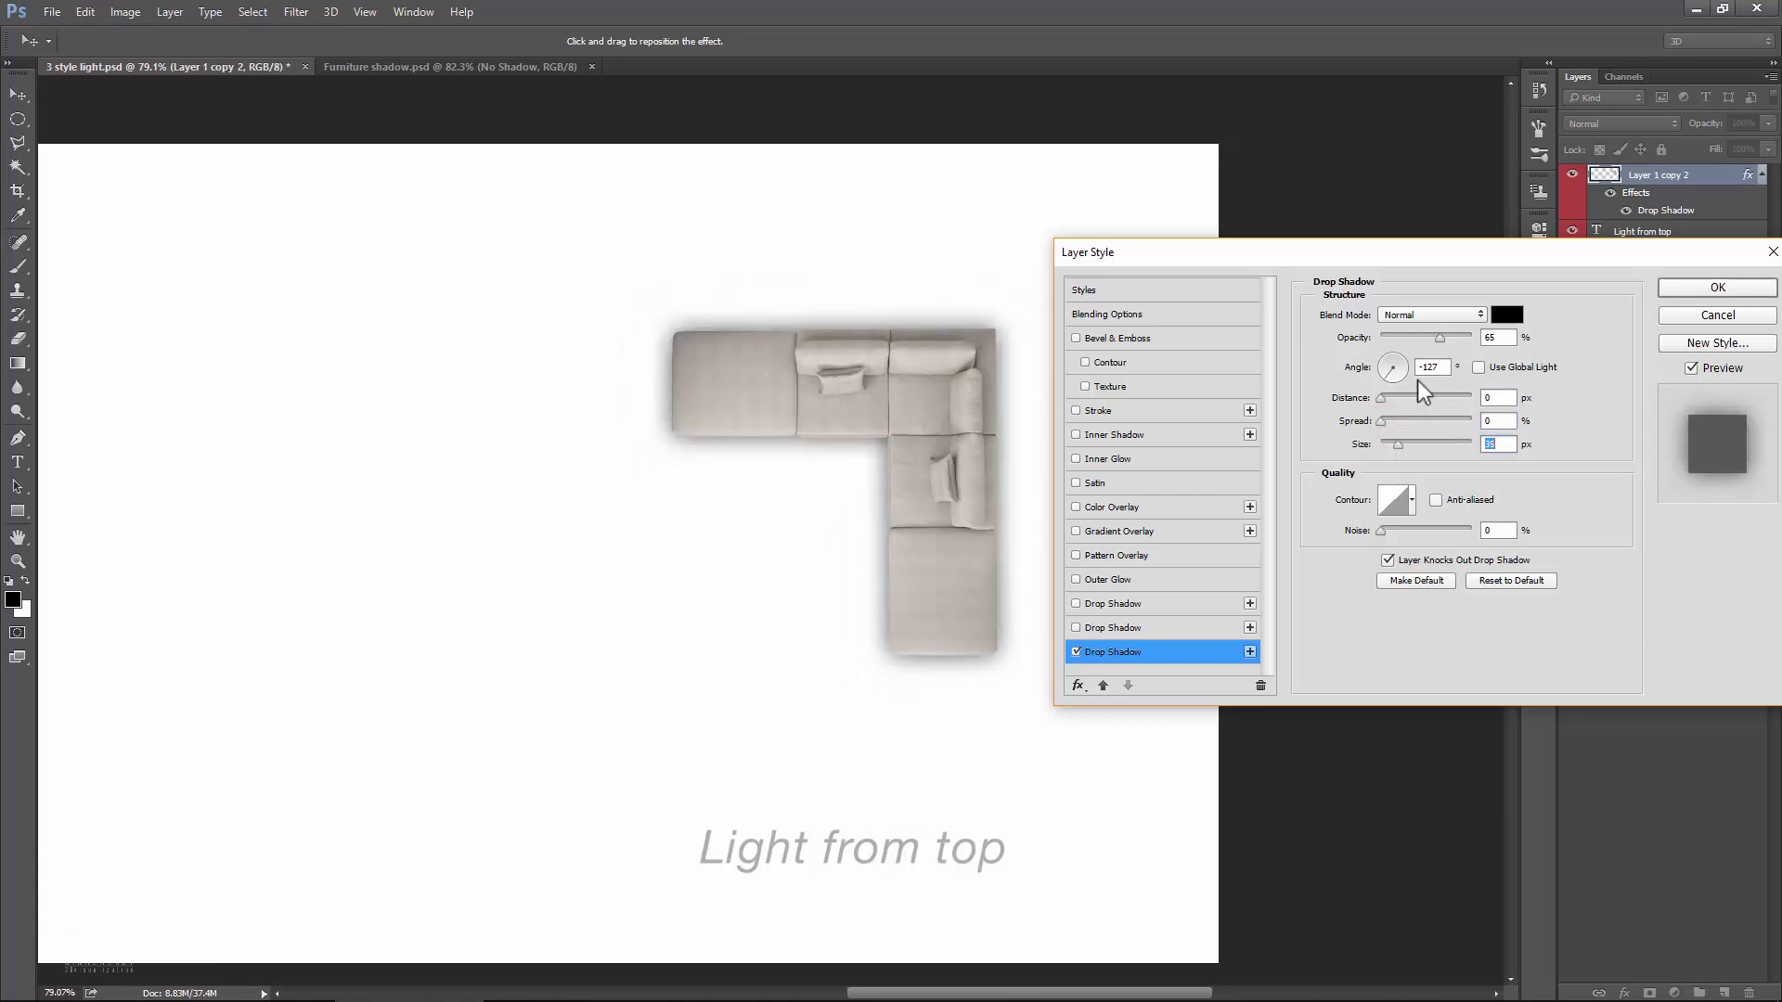
drag(1437, 340, 1425, 339)
click(1718, 288)
Step: Show all the direct-light and soft-light layers alongside the Light from top version
scroll(1129, 394, down, 4)
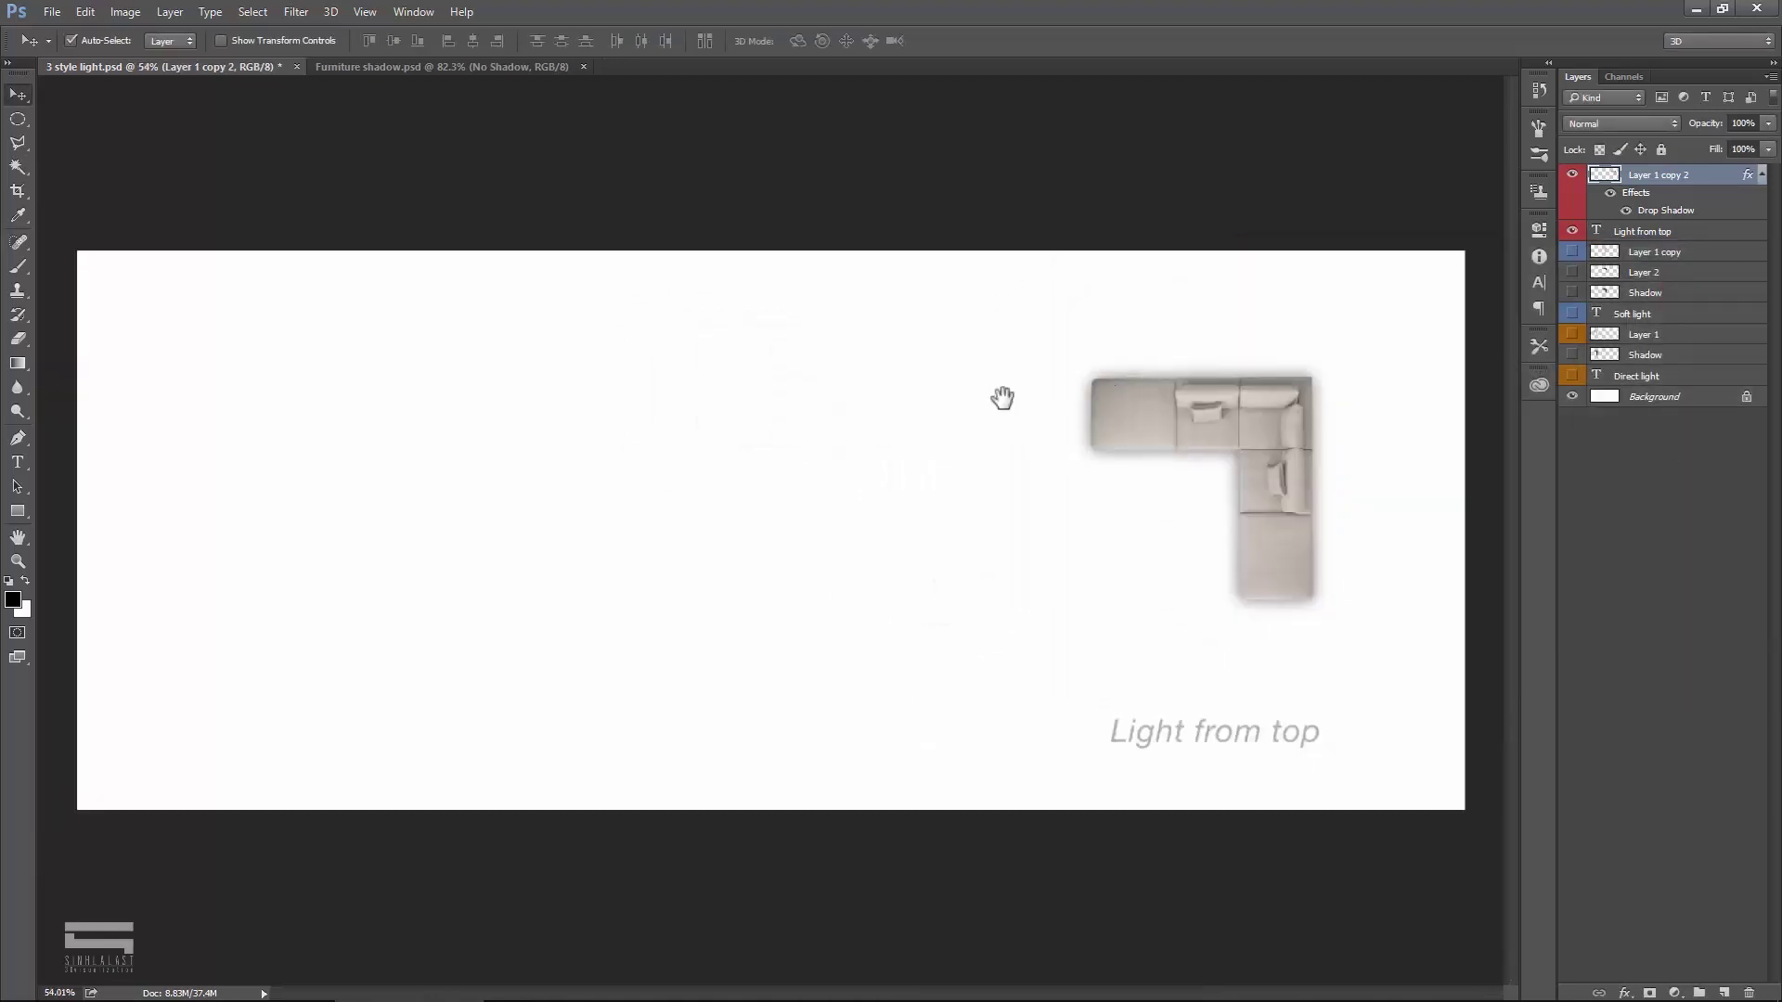
scroll(1049, 394, up, 1)
drag(1571, 375, 1572, 251)
Step: Hide the soft-light sofa's back-edge shadow on Layer 2 and deselect all layers
click(853, 448)
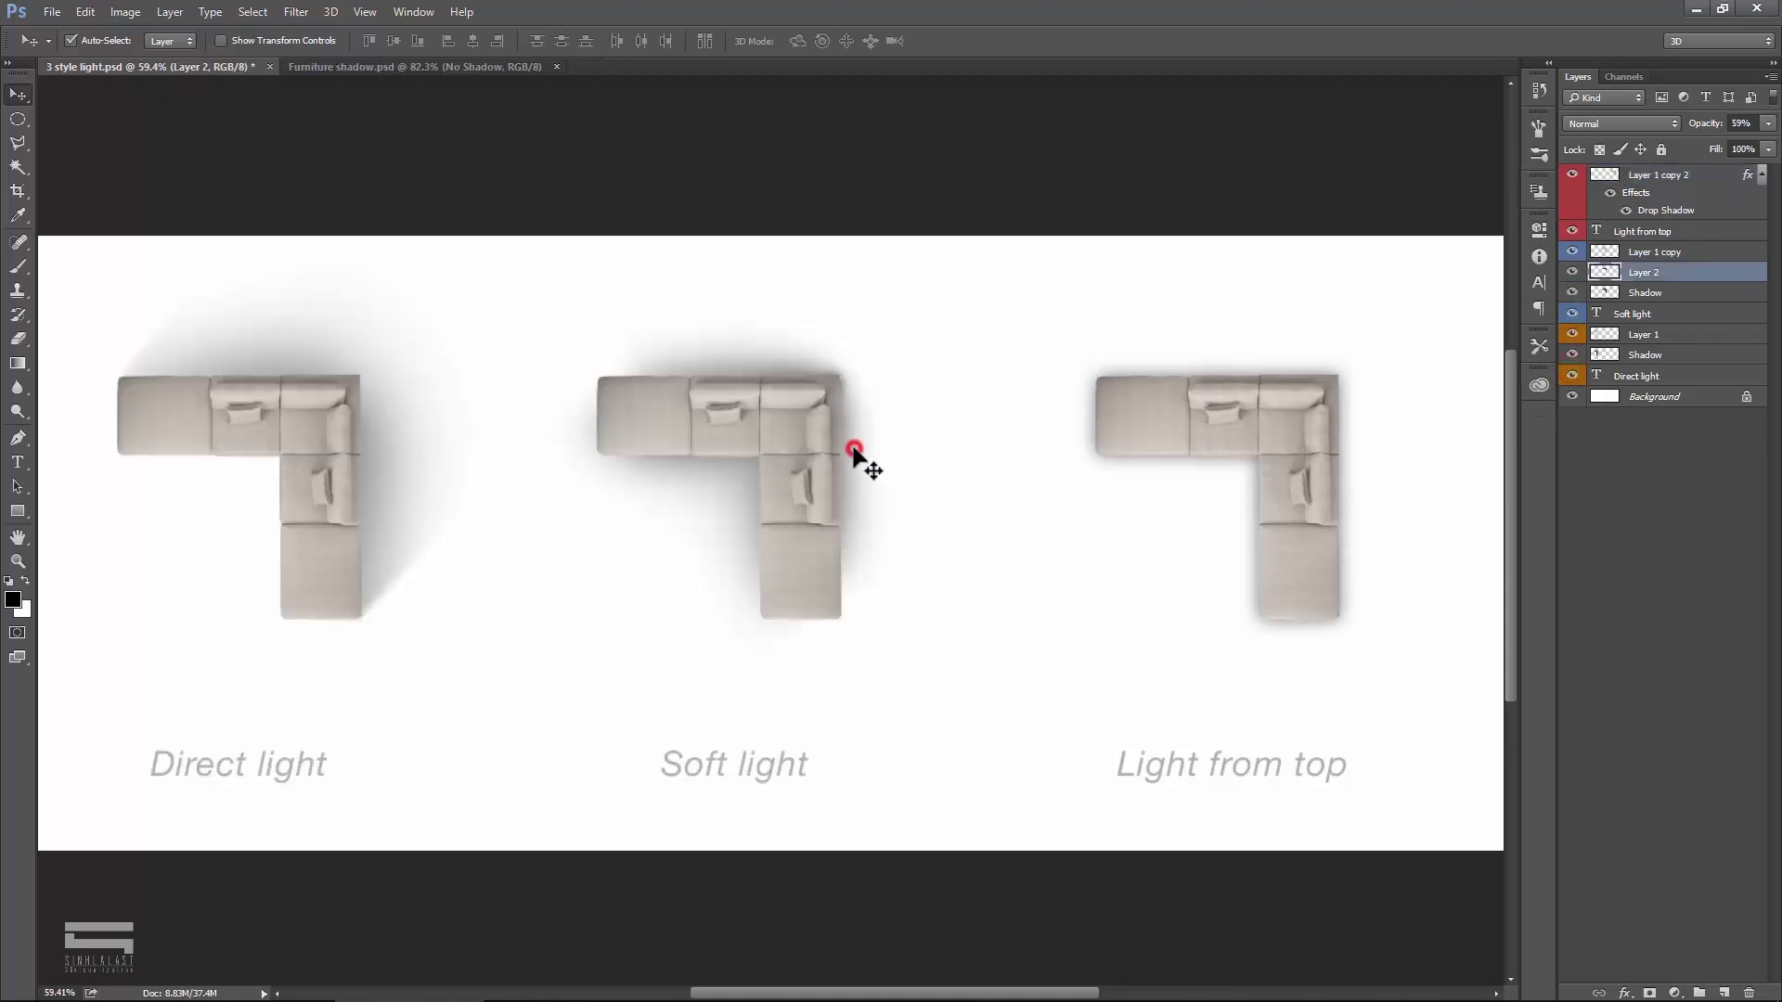
click(1572, 272)
scroll(983, 429, up, 1)
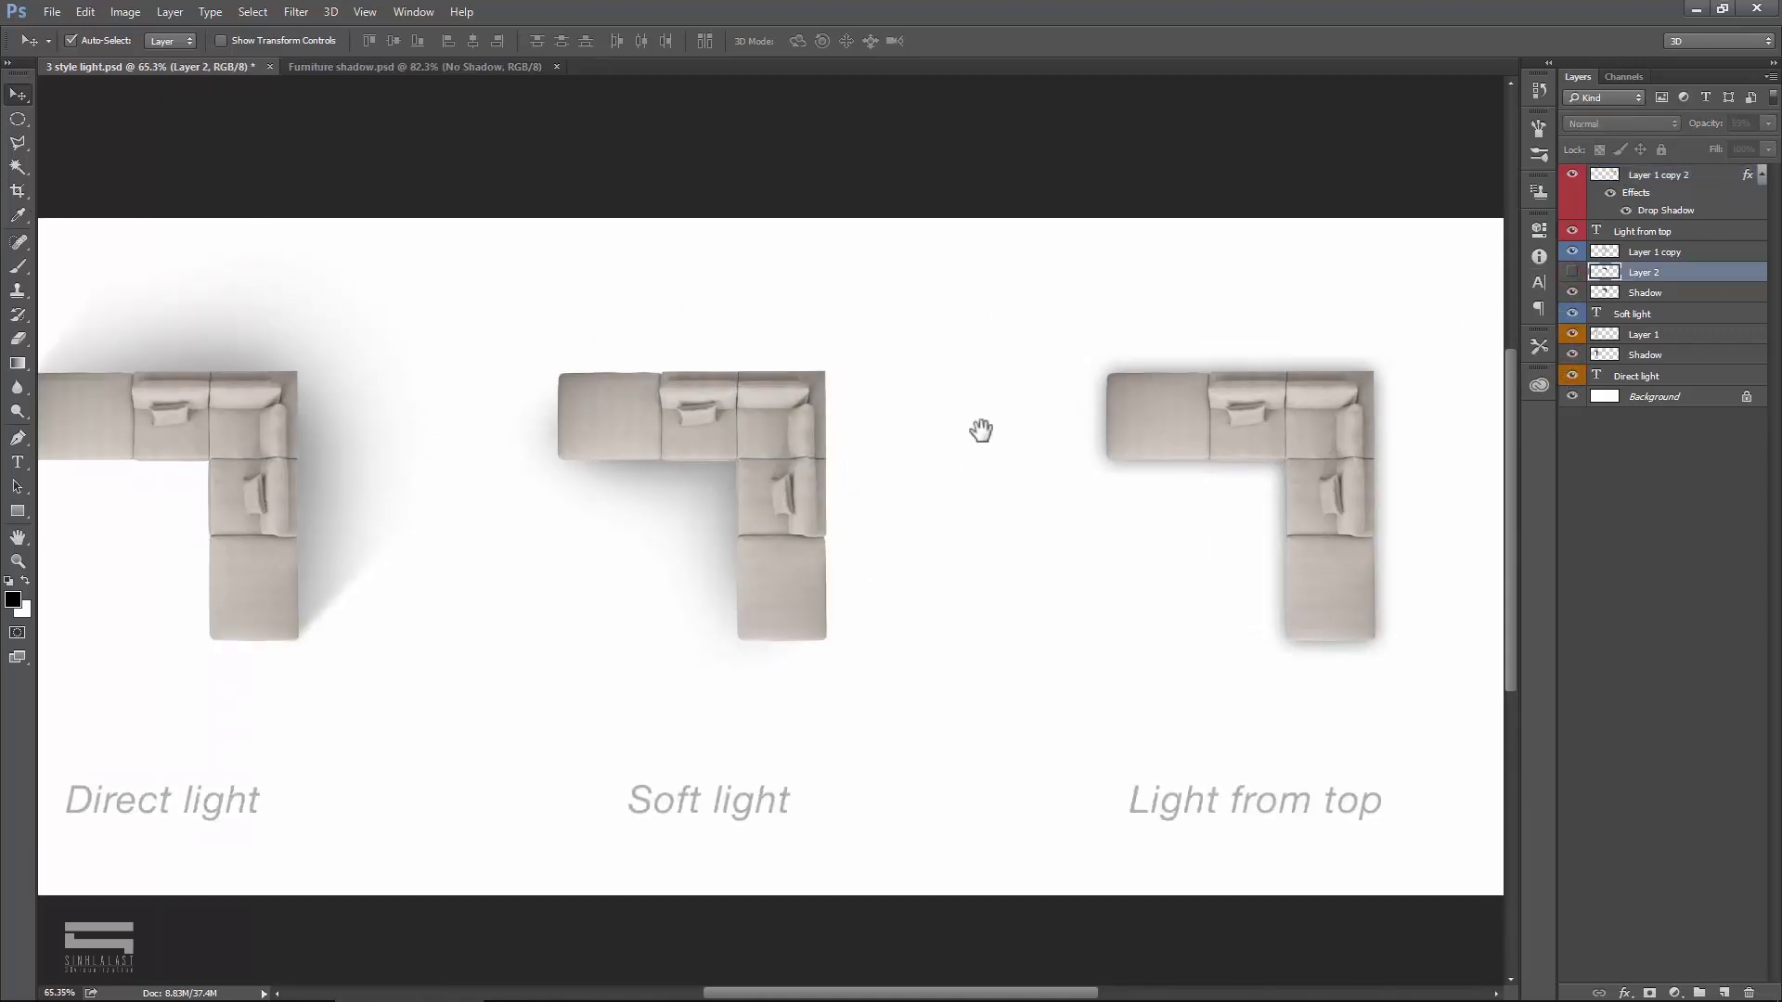
scroll(927, 464, down, 1)
drag(907, 477, 957, 414)
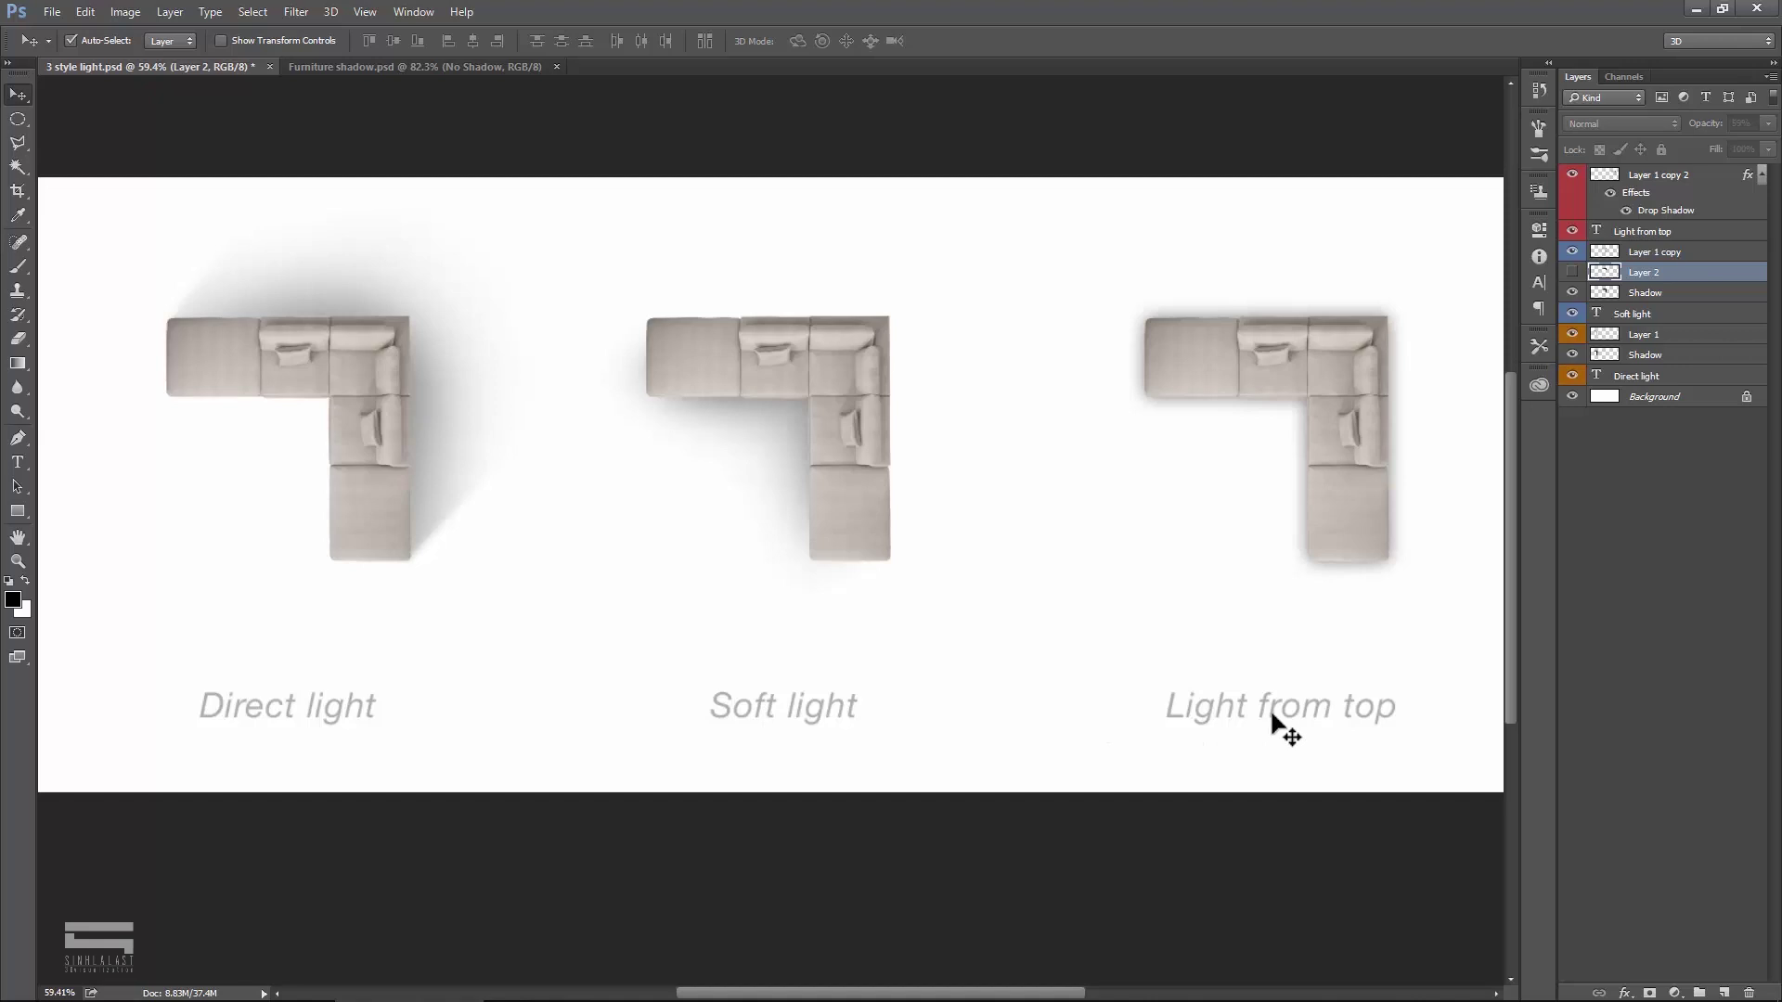
key(ctrl+alt+a)
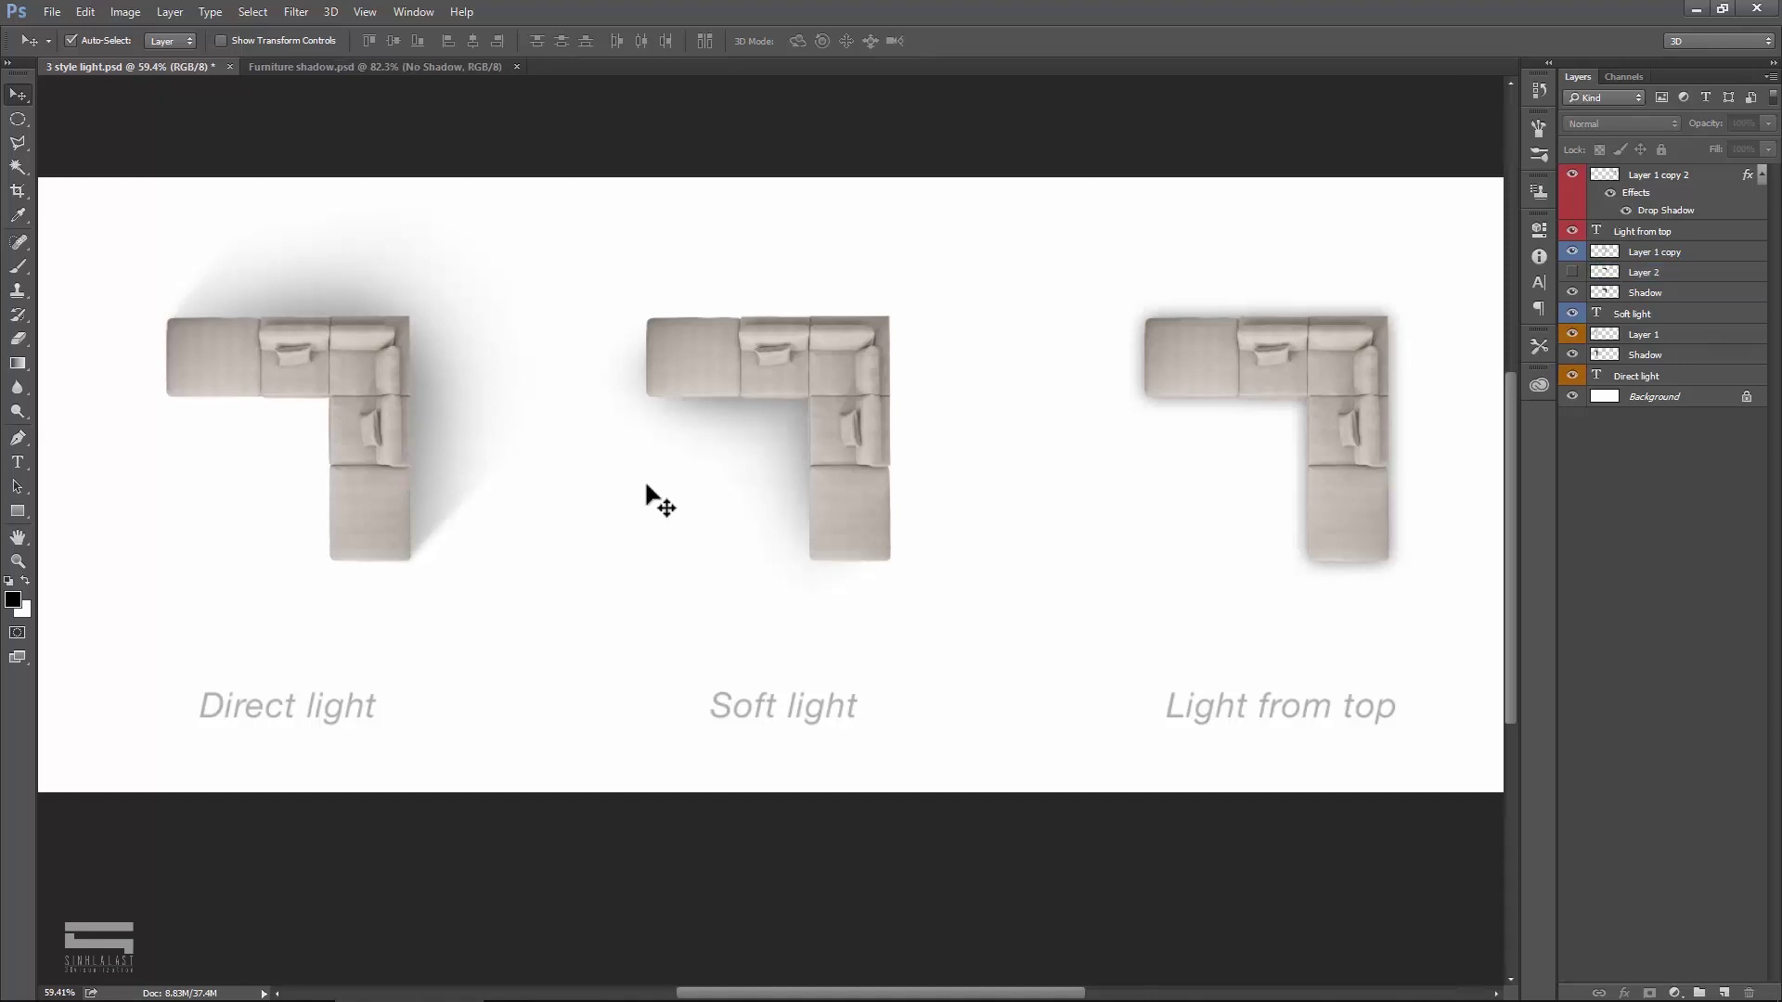
Step: Switch to the Furniture shadow.psd document
scroll(647, 483, up, 1)
click(442, 66)
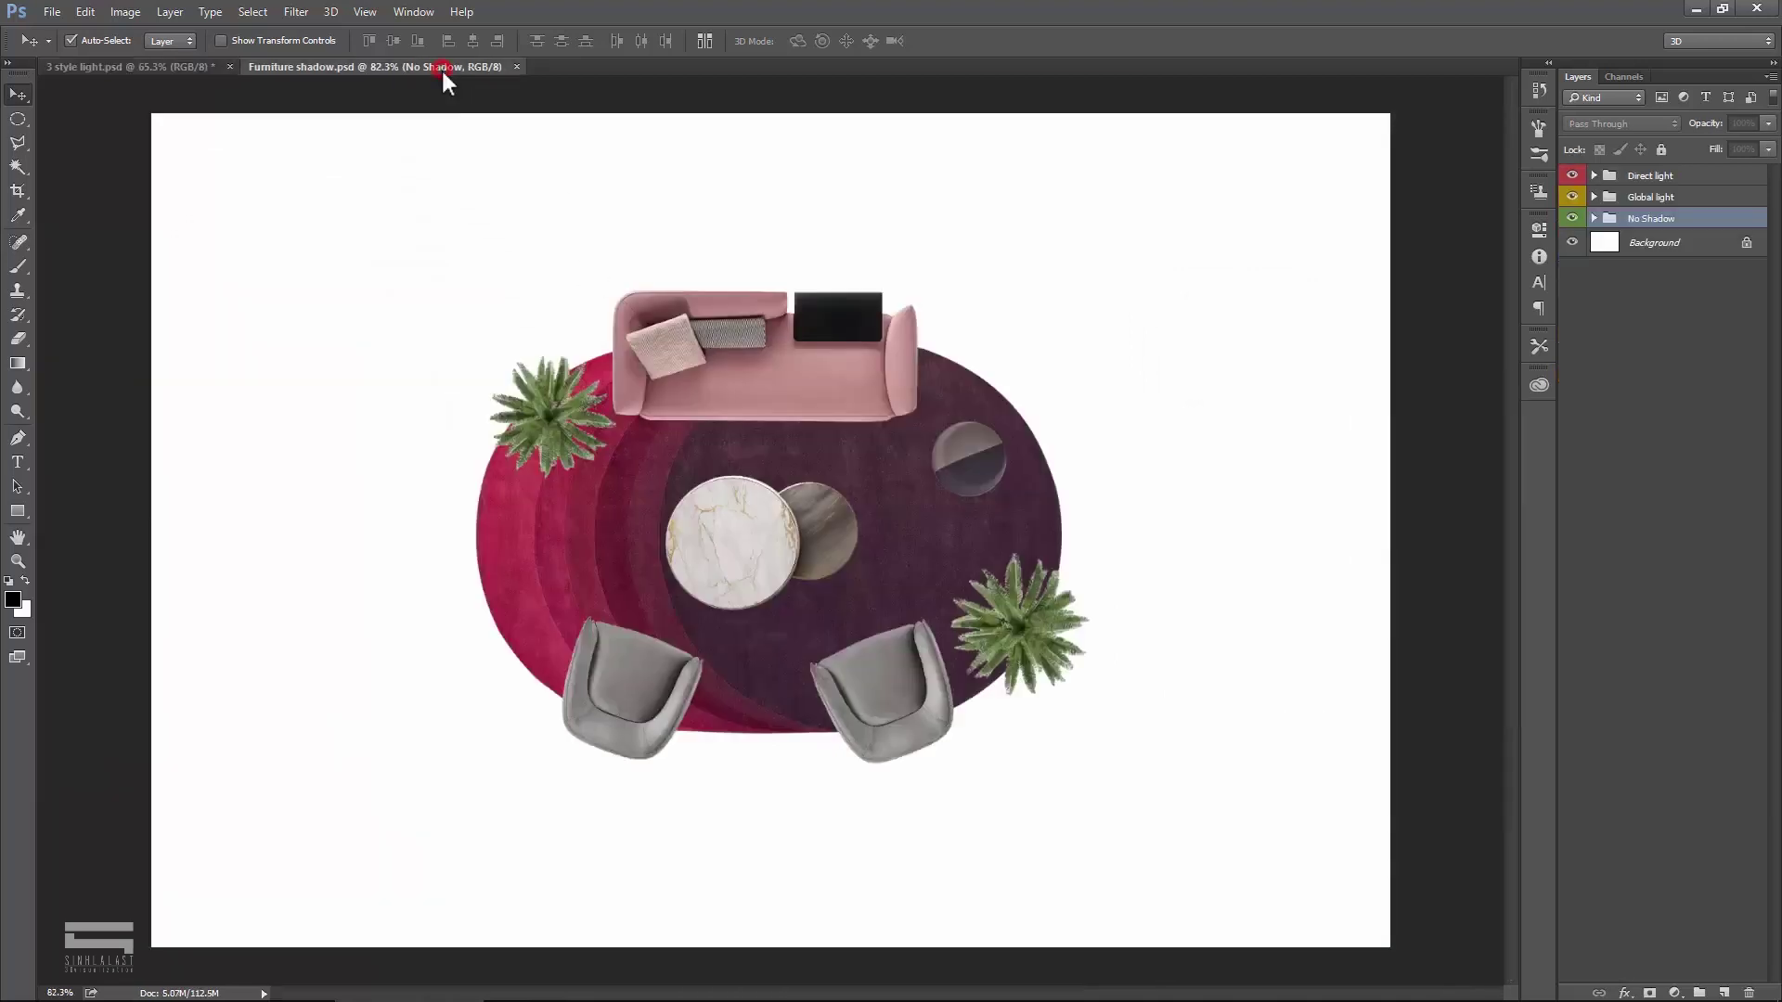
scroll(849, 434, up, 3)
scroll(877, 472, down, 2)
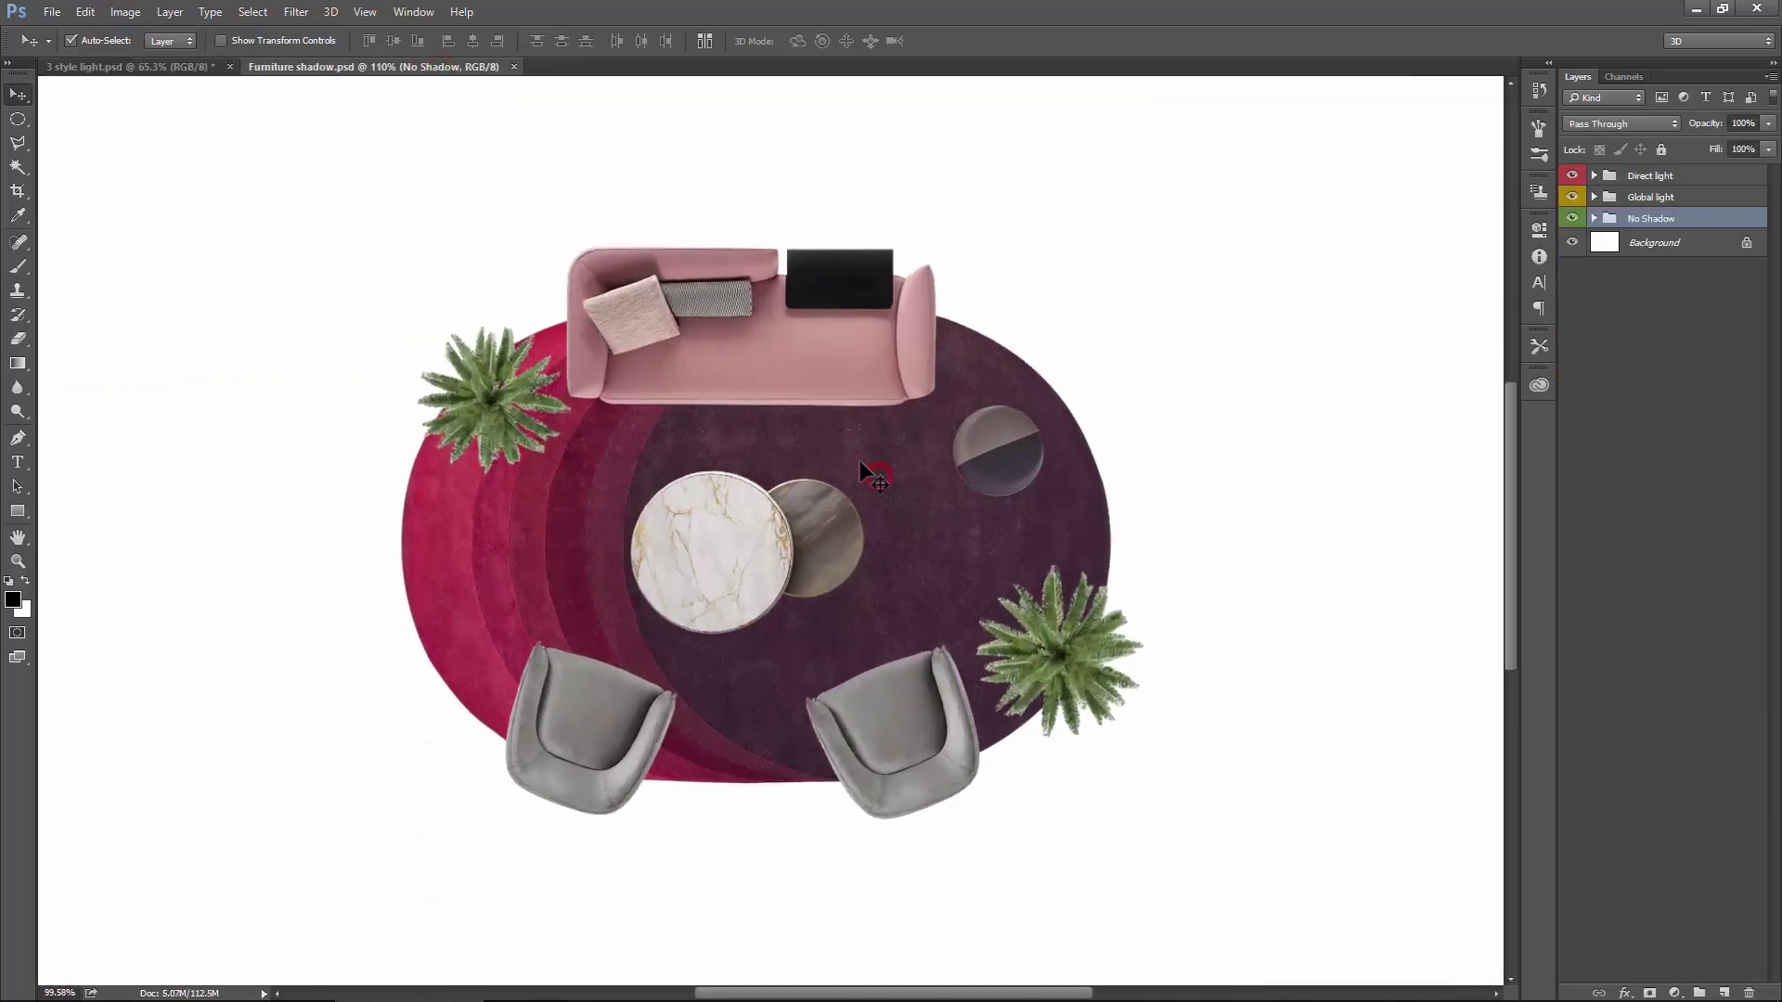
drag(785, 355, 876, 332)
key(ctrl+z)
click(1044, 636)
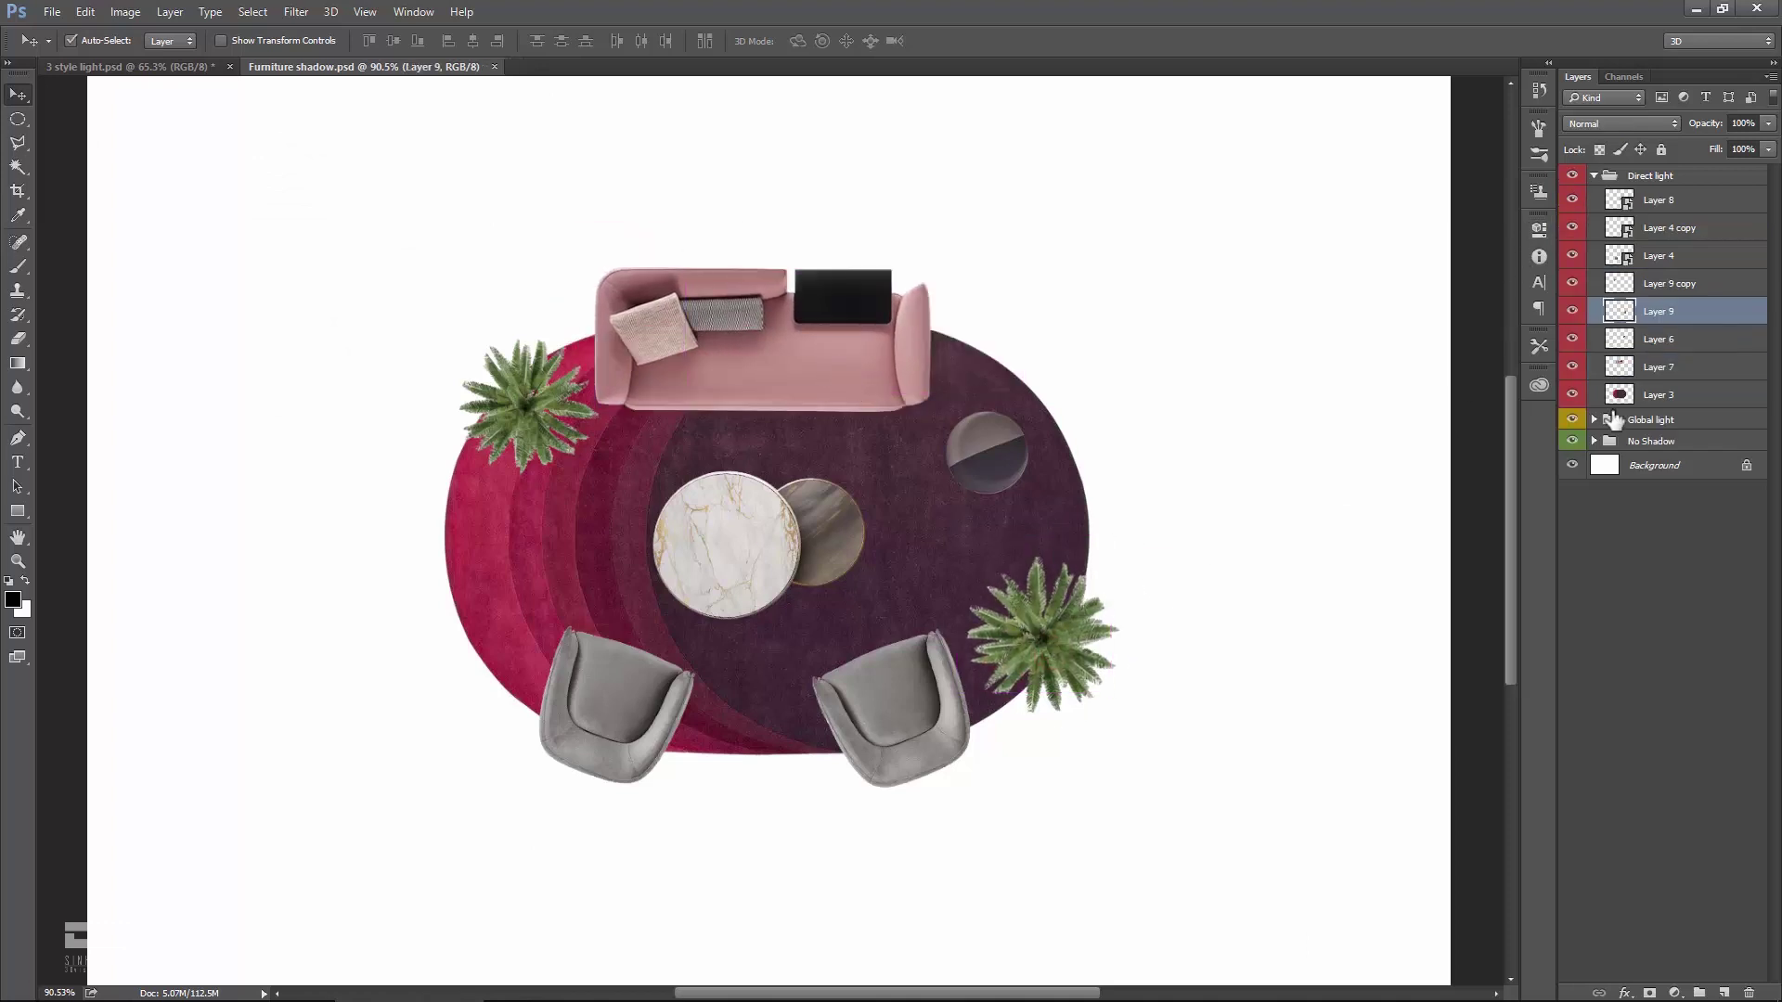
click(1590, 180)
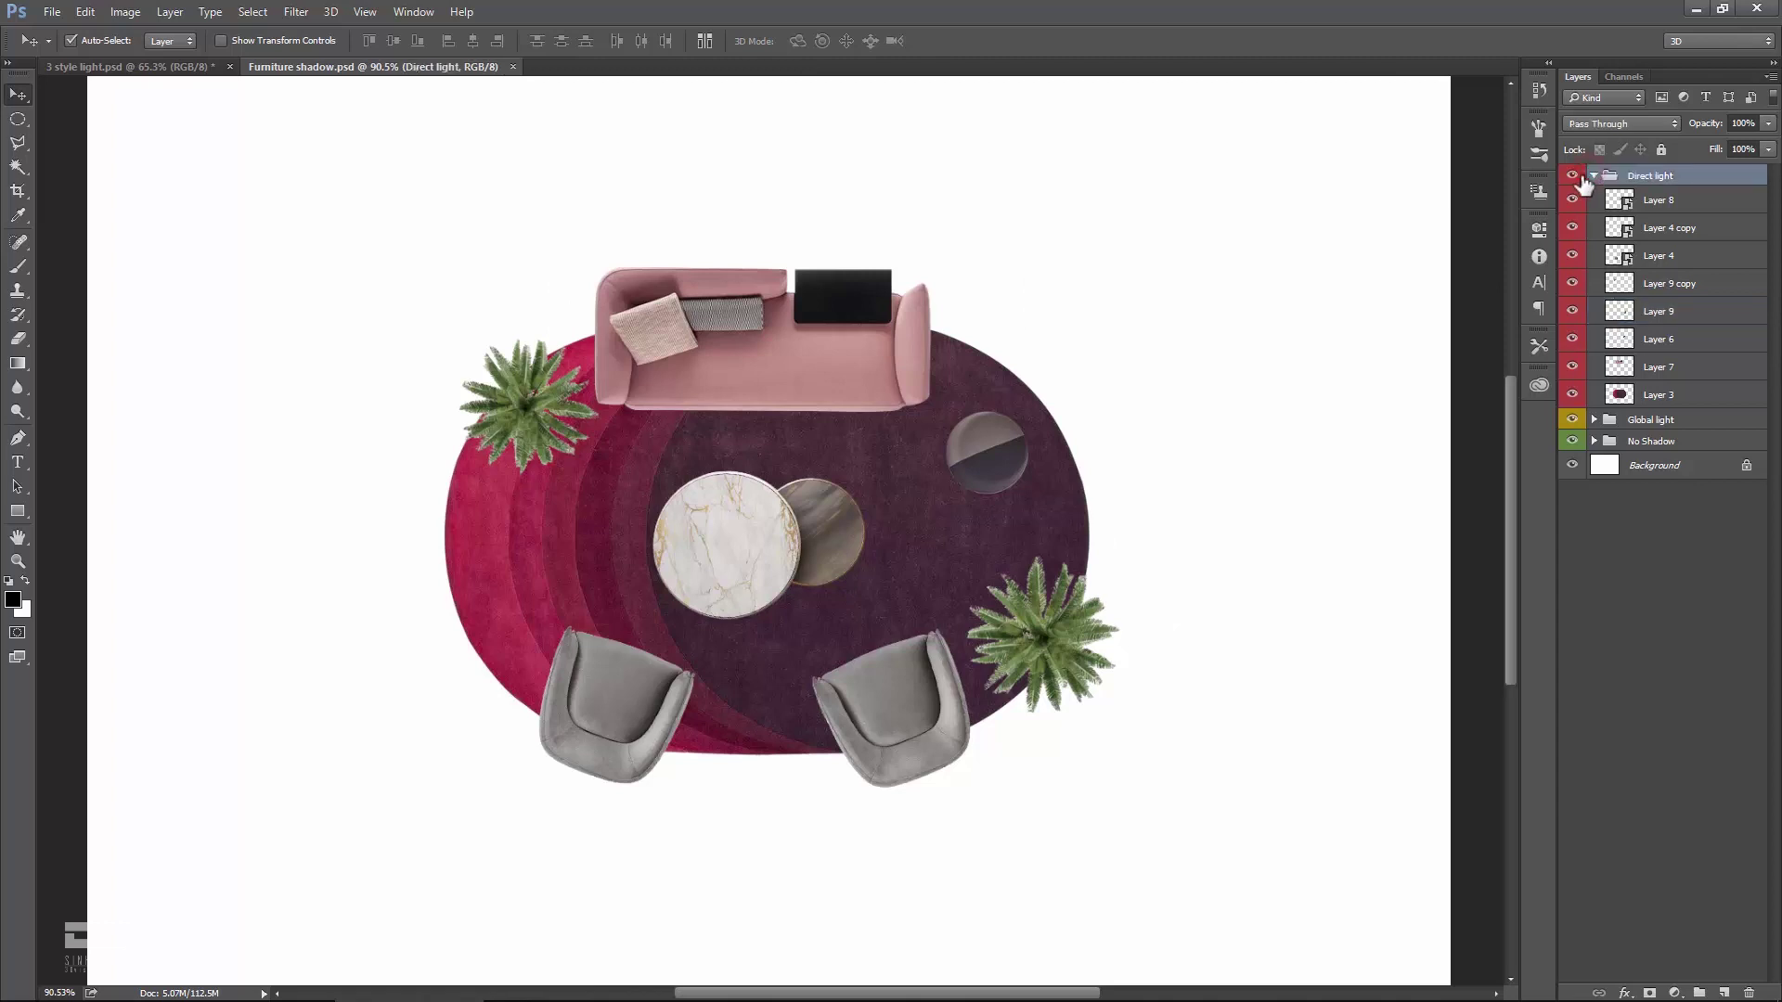
click(1593, 176)
Step: Hide the Direct light and Global light groups and pick the rug in the No Shadow group
click(1572, 176)
click(1572, 197)
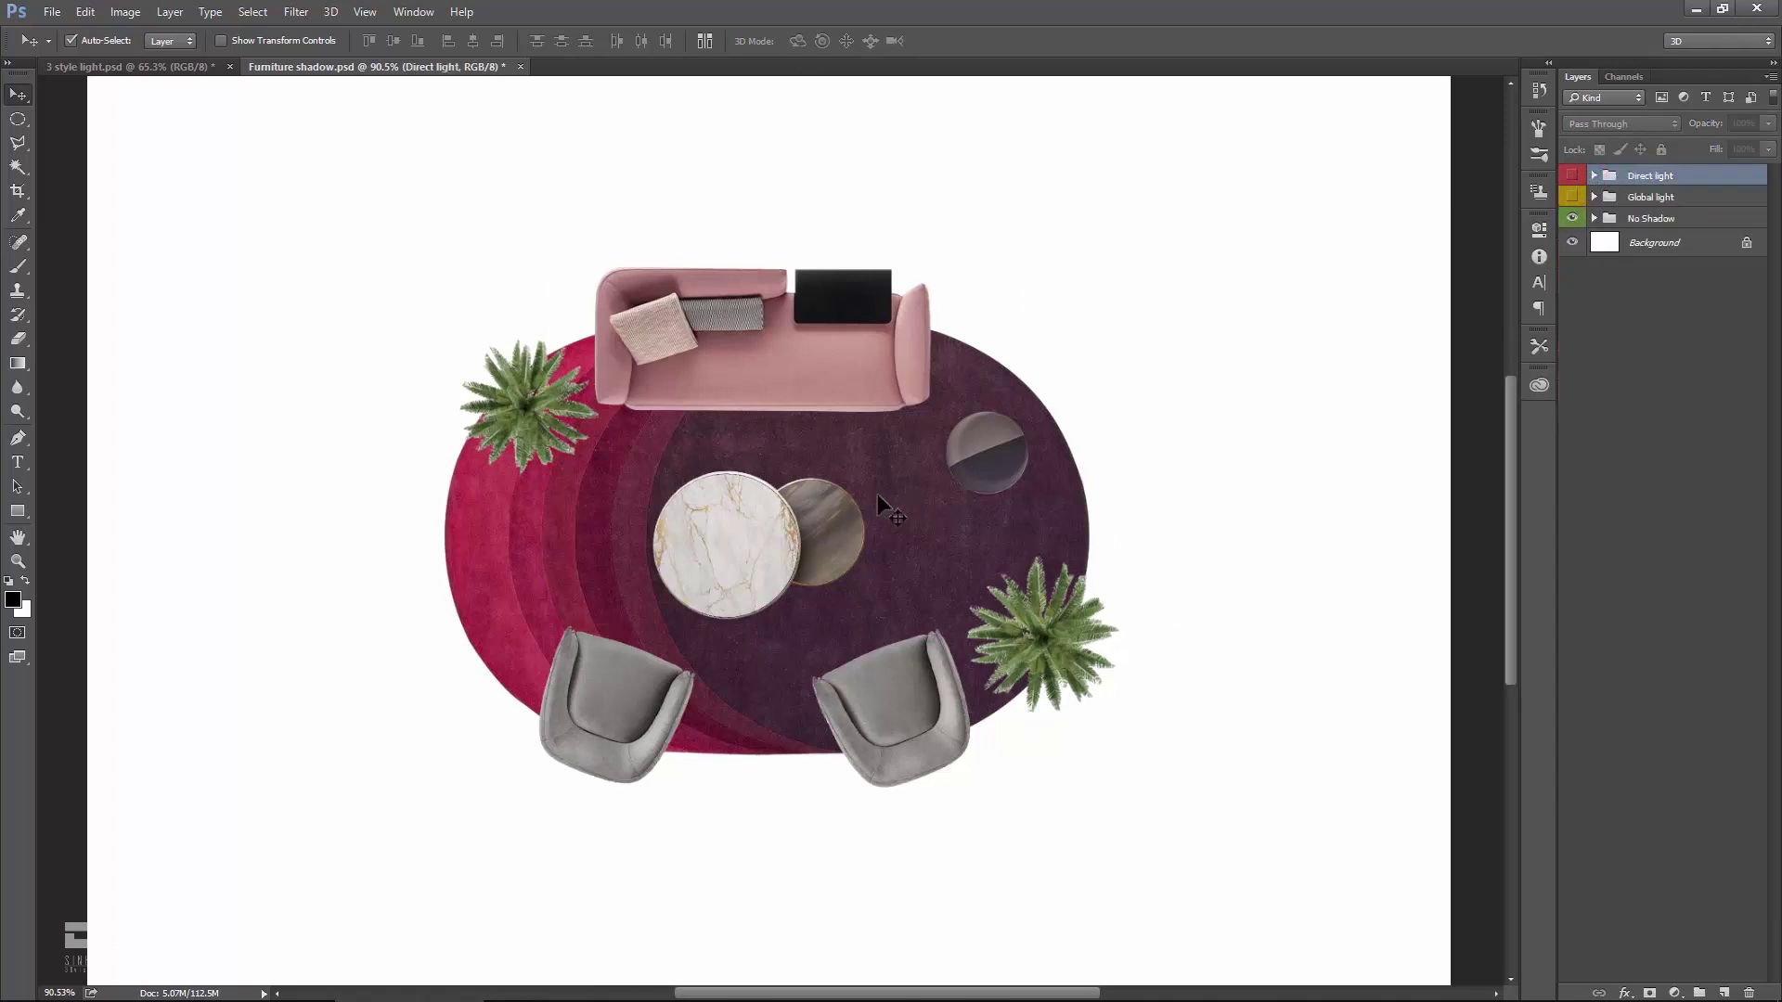
click(1645, 220)
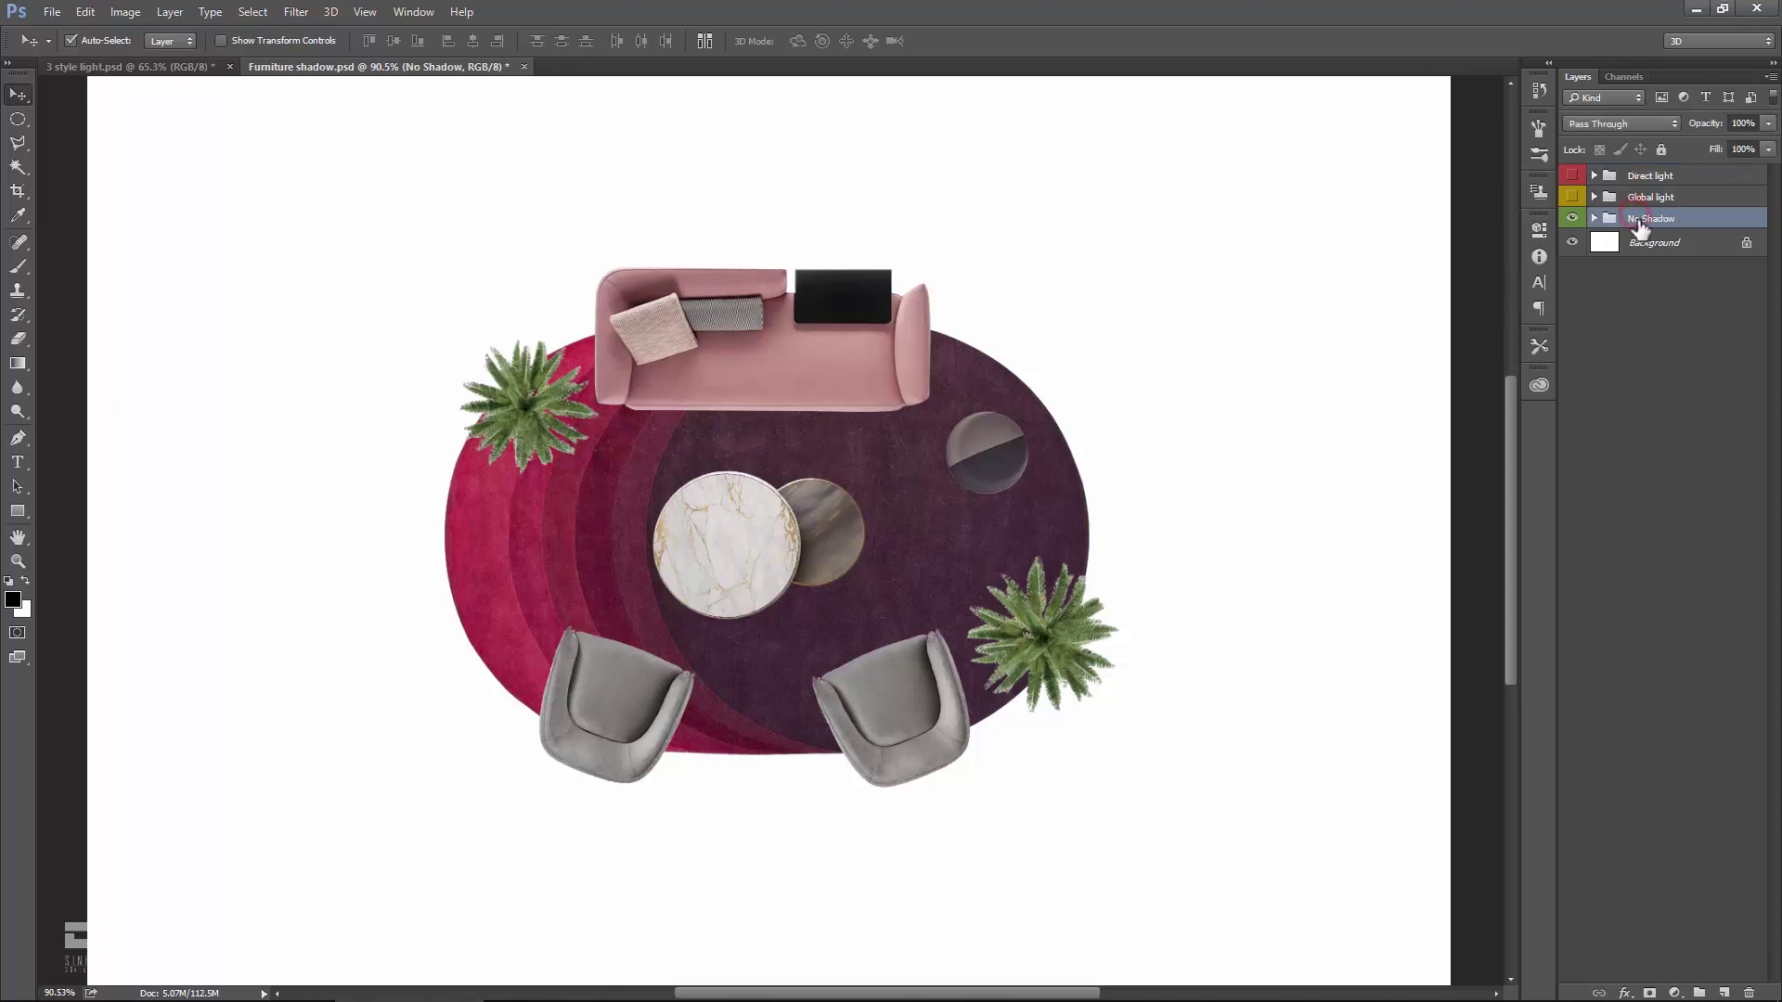
click(950, 505)
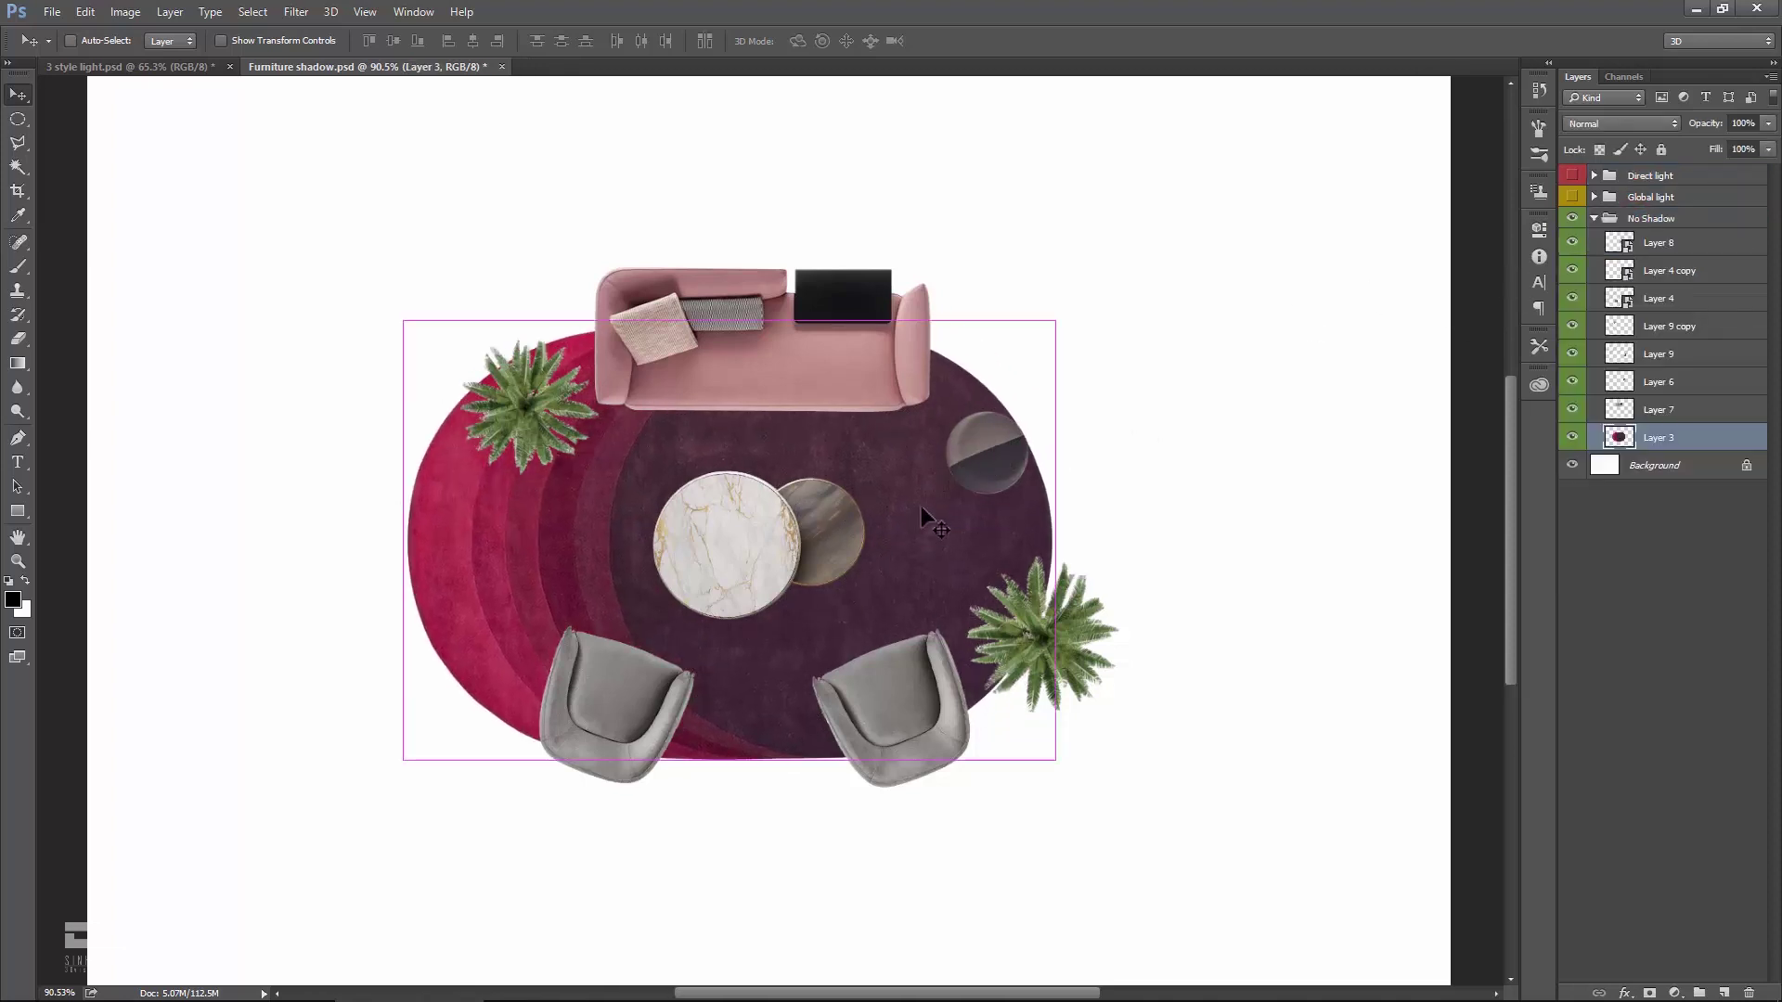
Step: Collapse and hide the No Shadow group, and show the Global light group
click(1593, 218)
click(1572, 218)
click(1572, 197)
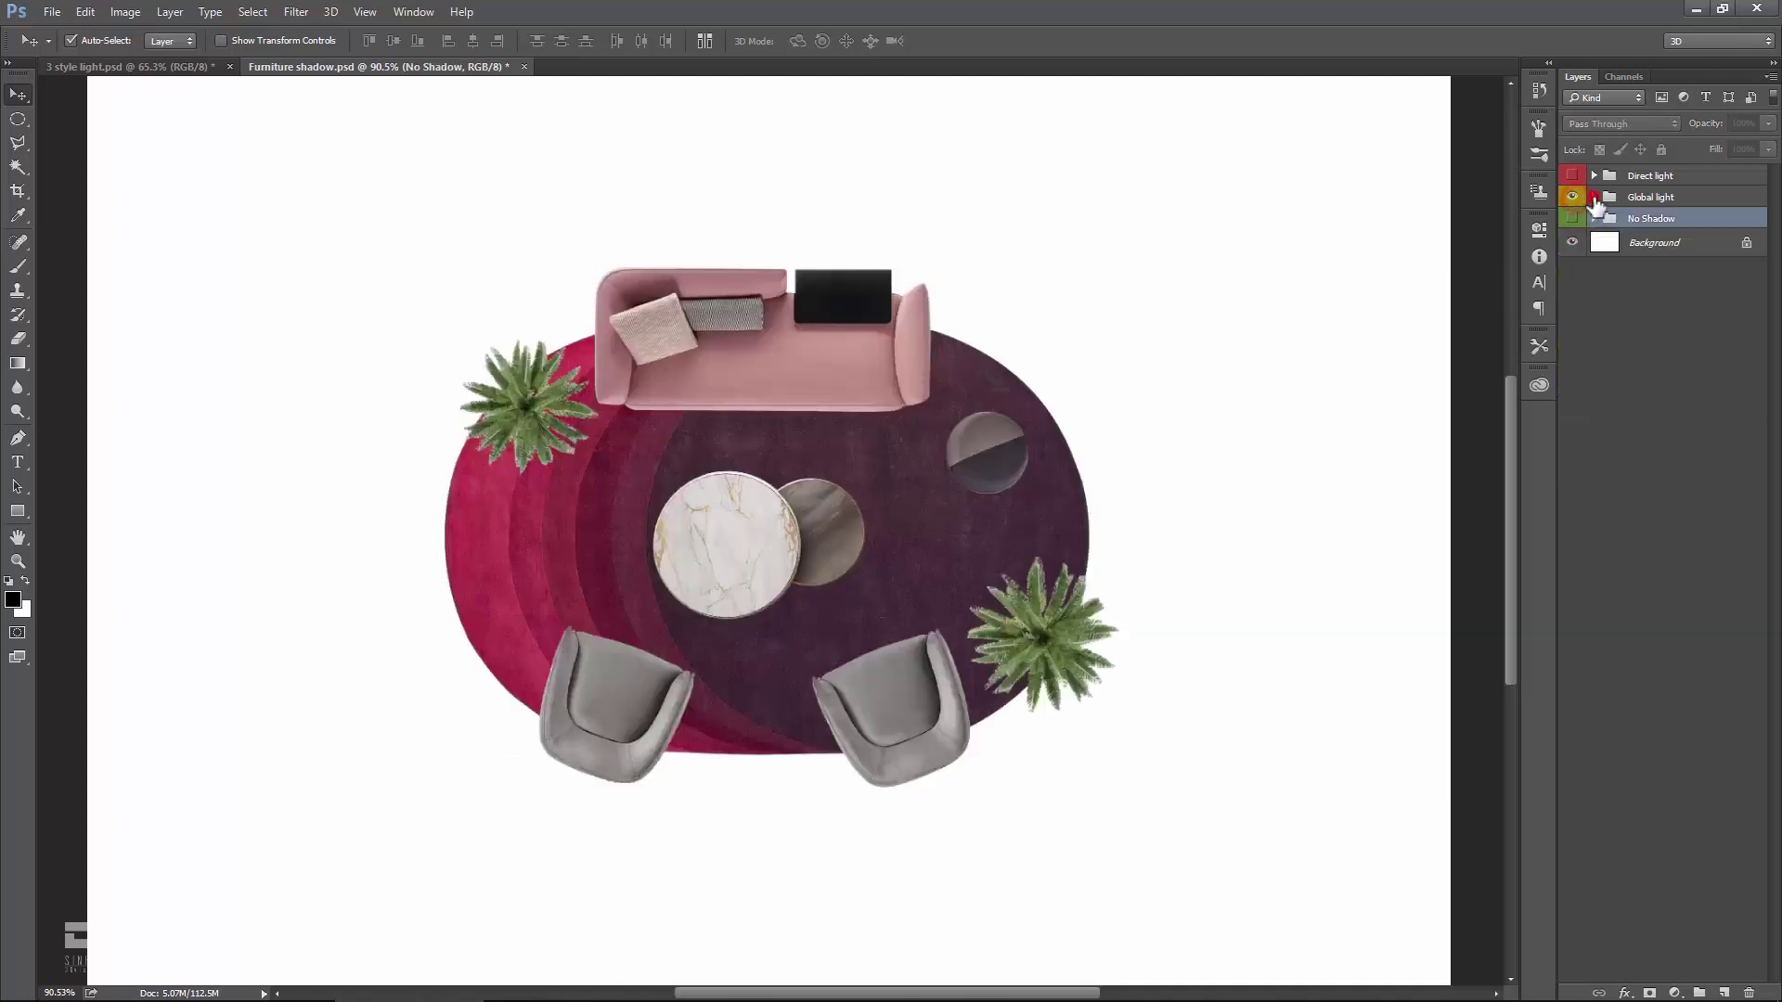
Step: Move the rug's Layer 3 out of the Global light group to just below it, and collapse the group
click(1593, 196)
click(1650, 221)
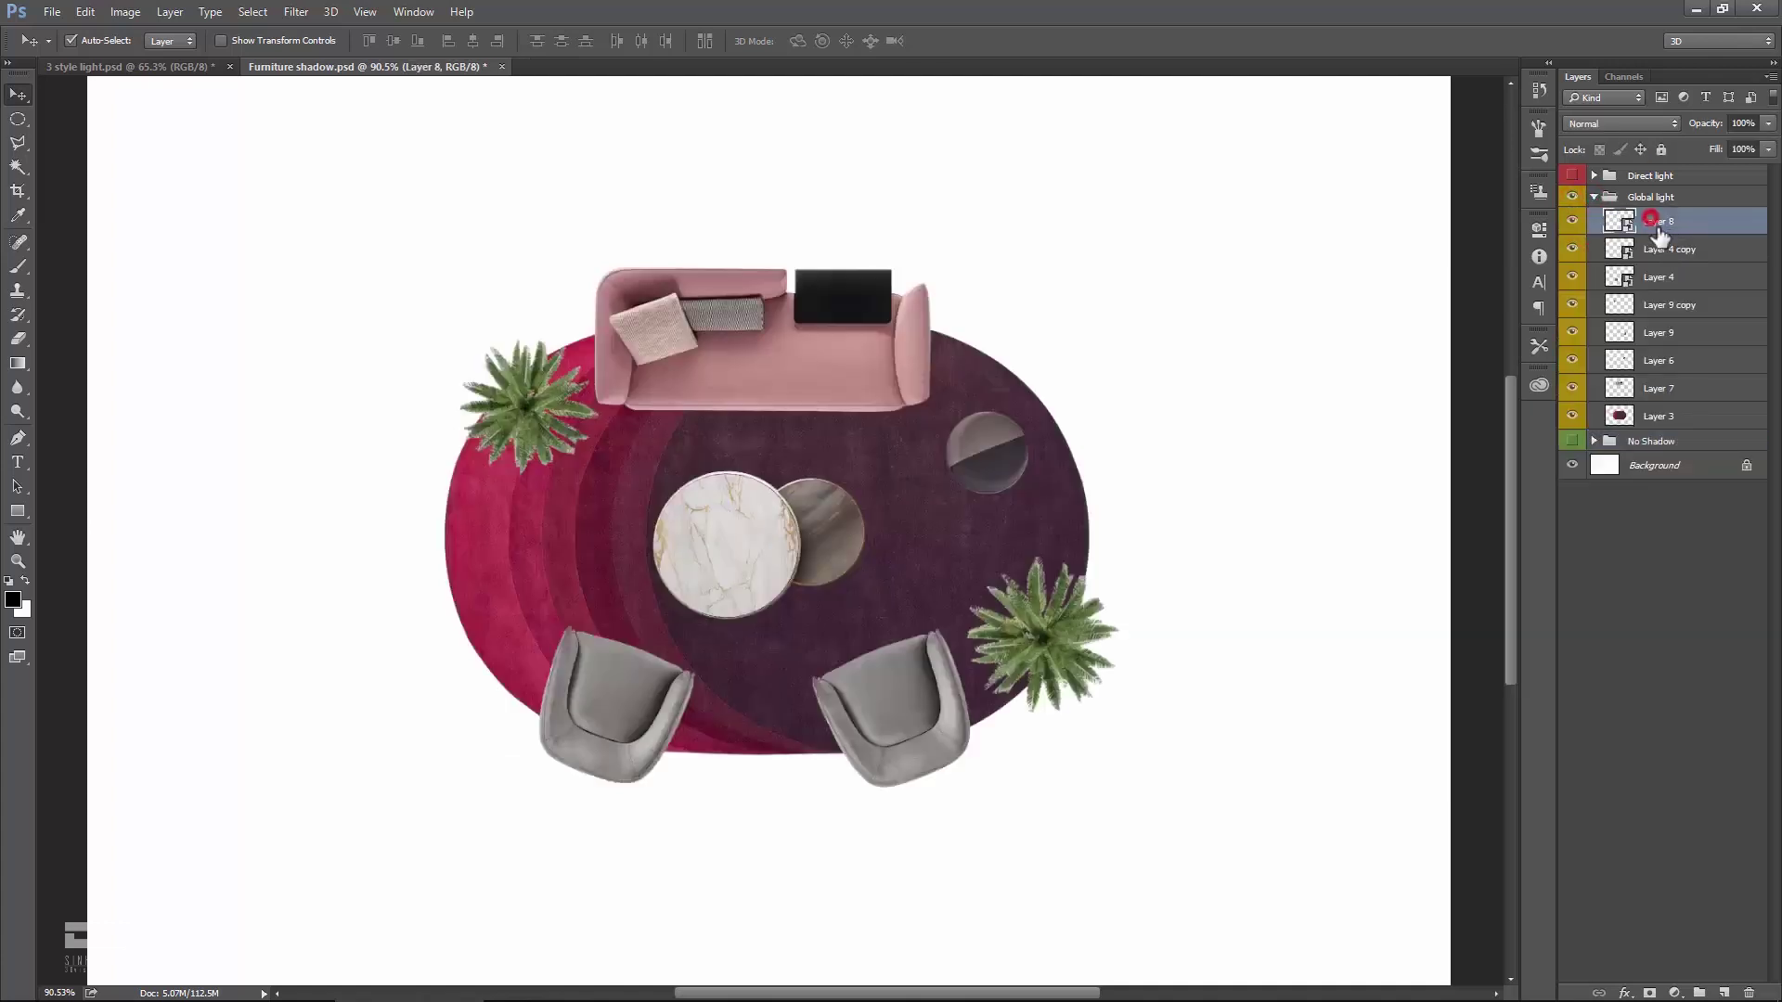
click(1658, 418)
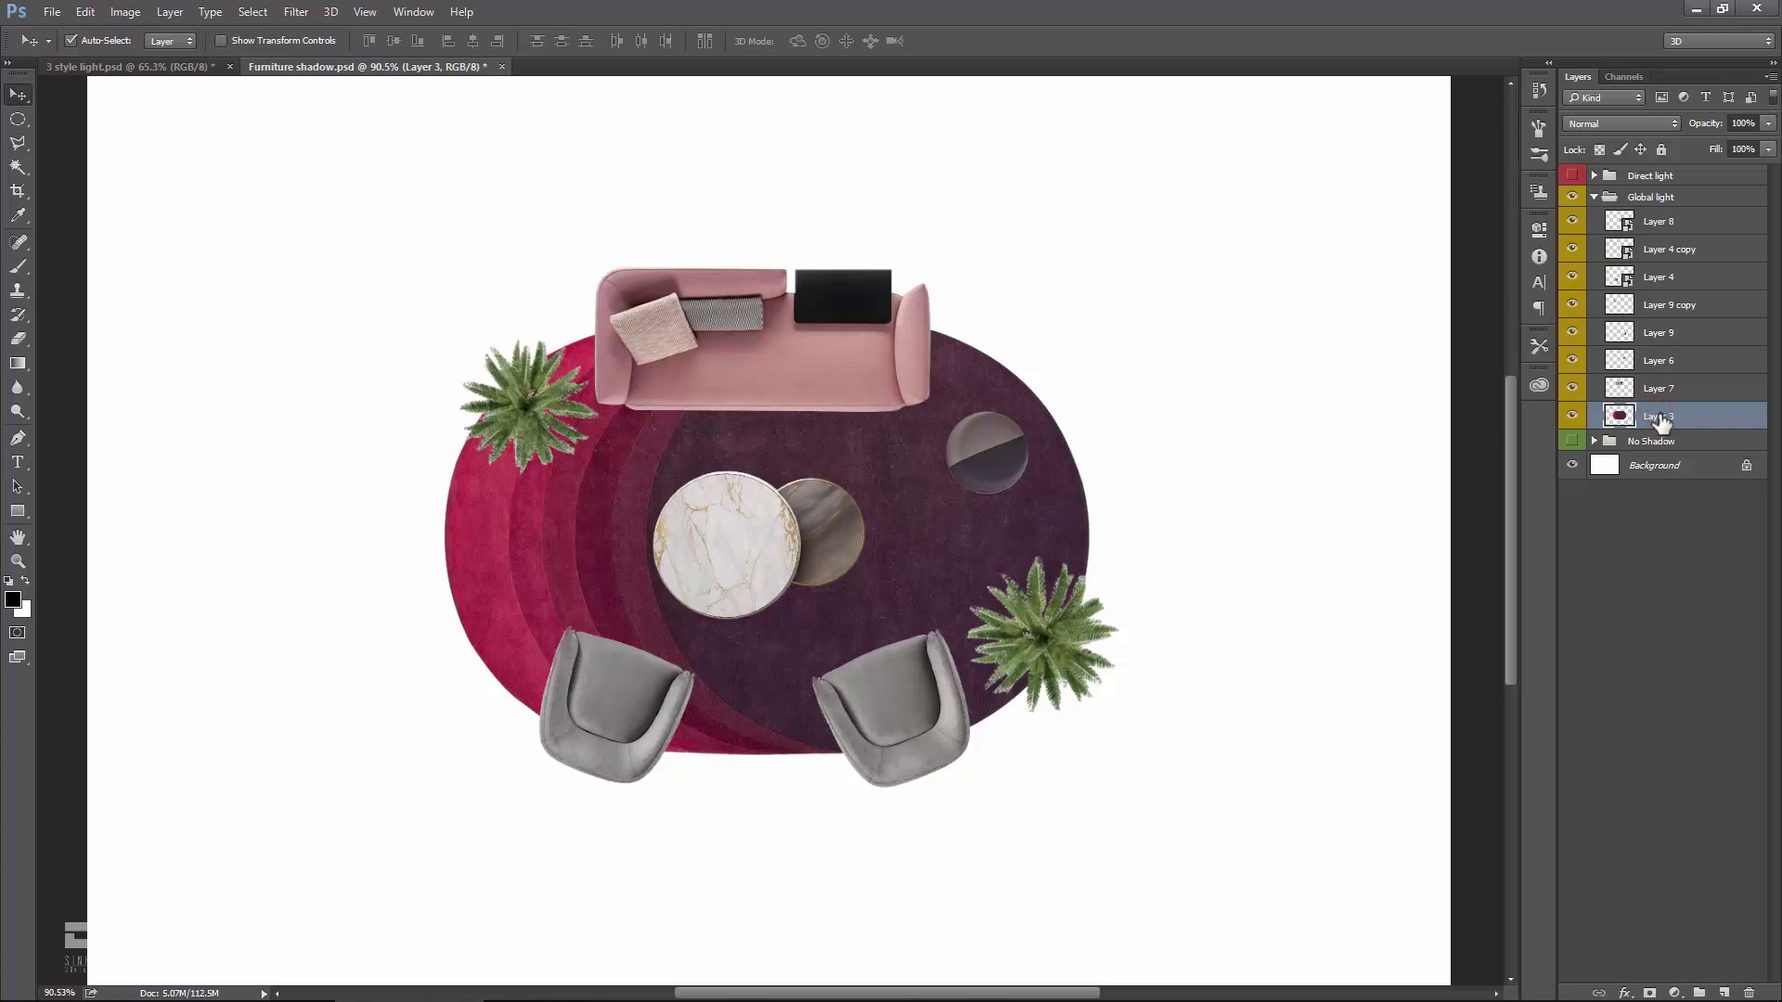
drag(1678, 420, 1660, 232)
click(1594, 225)
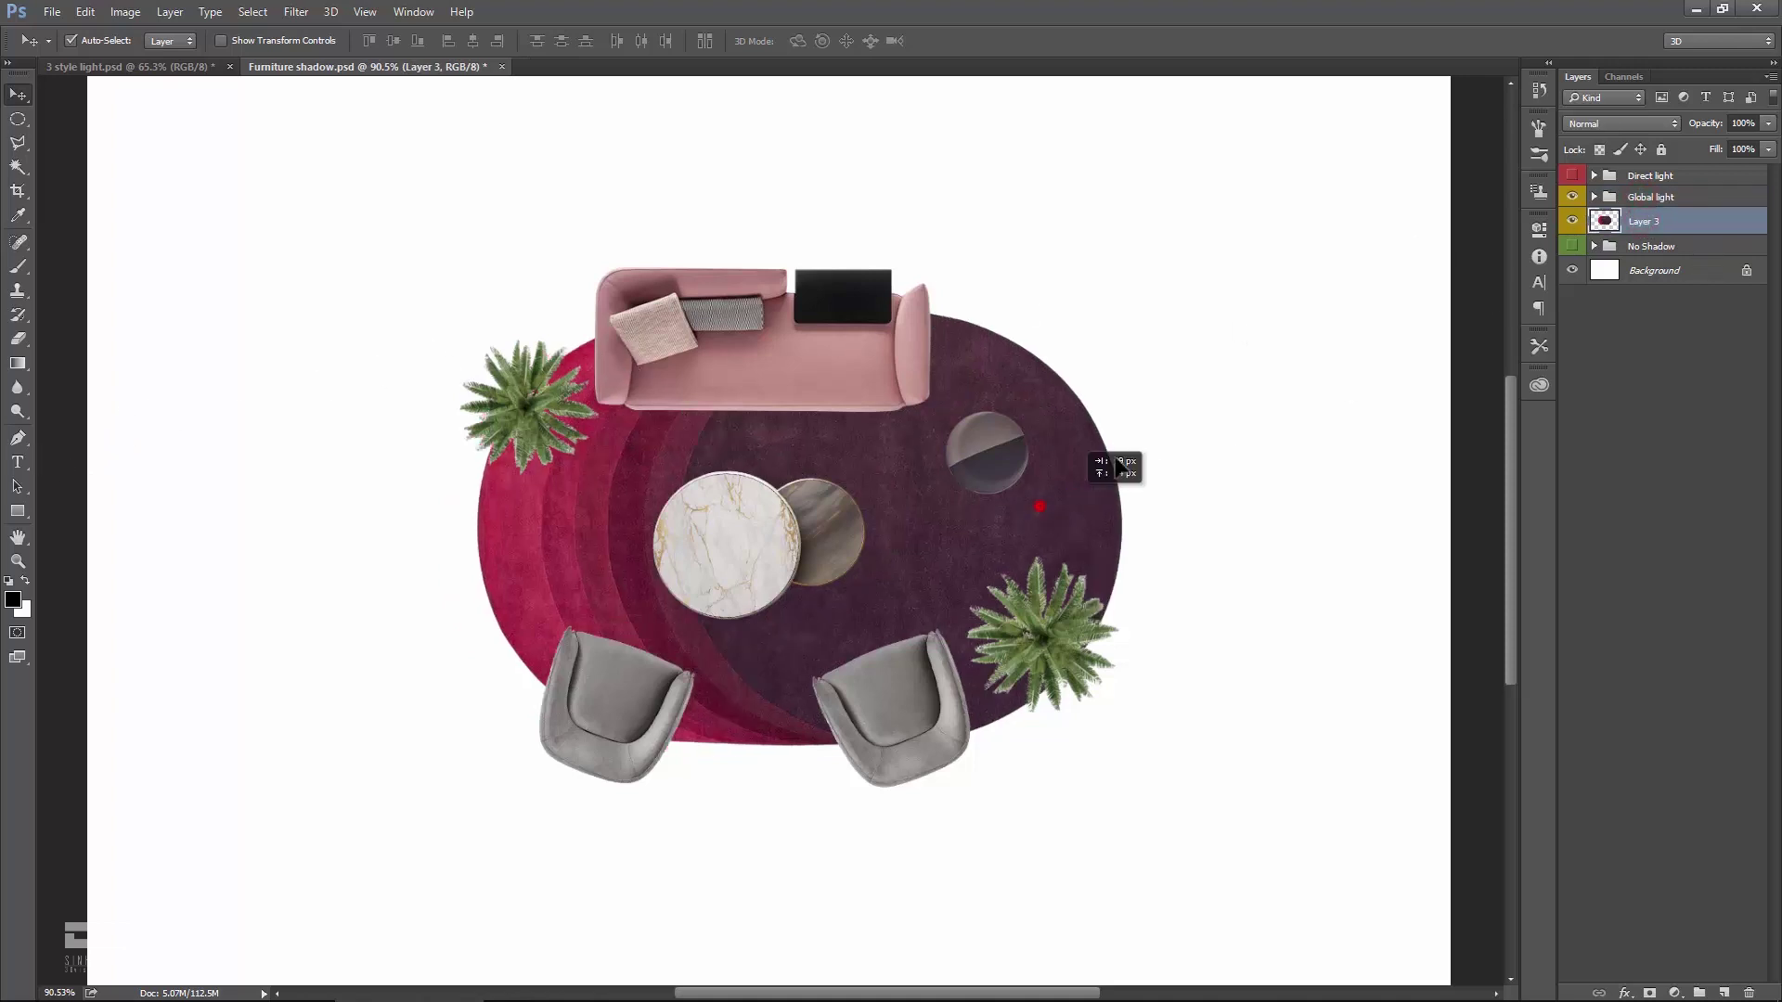
Step: Select the Global light group, set the Move tool's auto-select target to Group, and turn auto-select off
click(1655, 199)
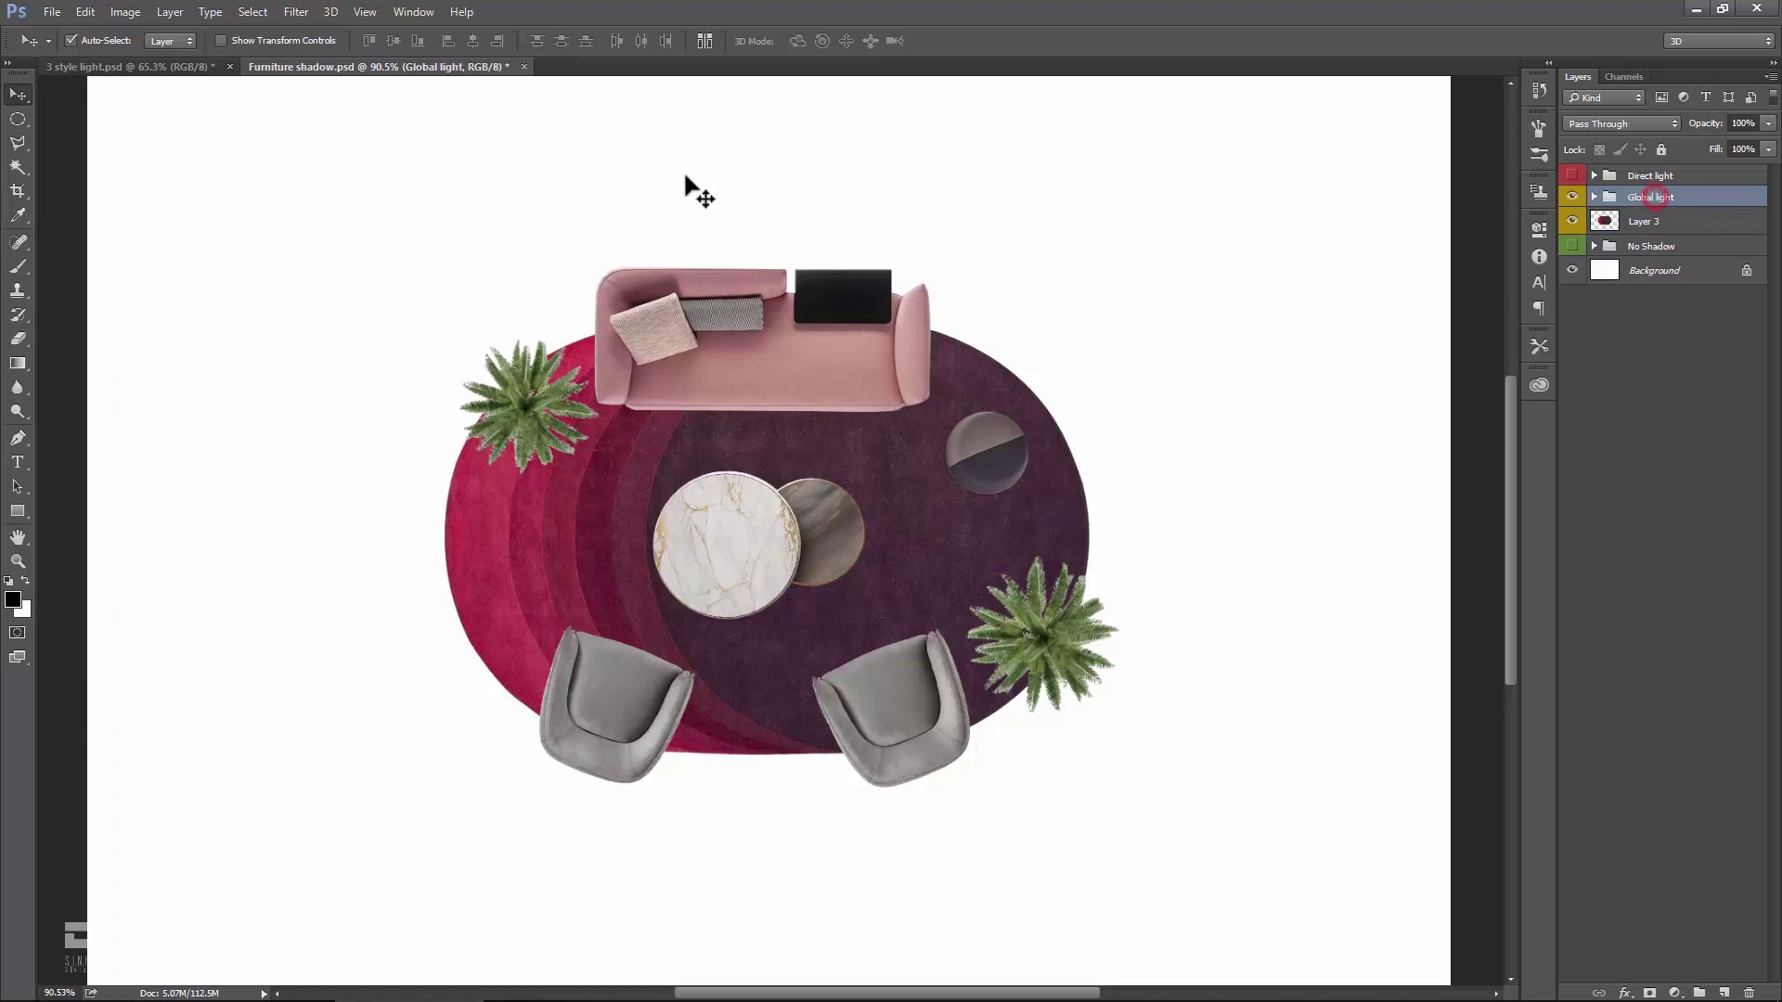
click(170, 40)
click(162, 55)
click(94, 41)
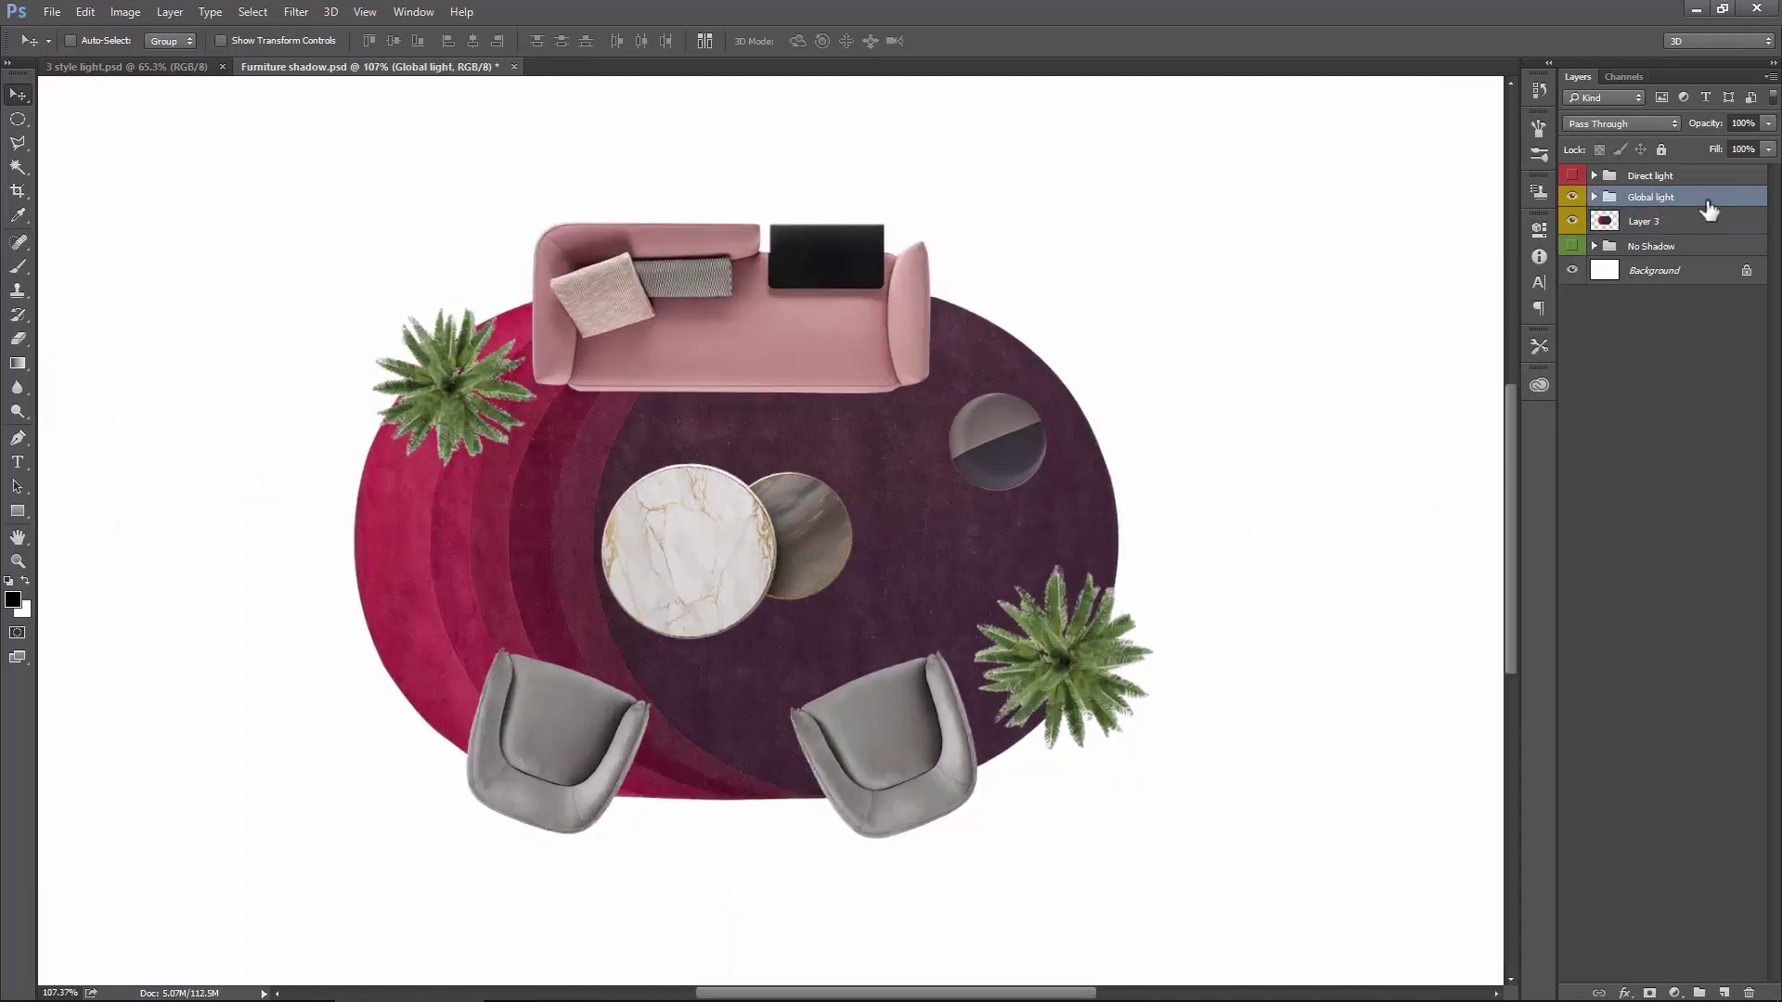
Step: Add a Drop Shadow effect to the Global light group with 50% opacity
right_click(1706, 200)
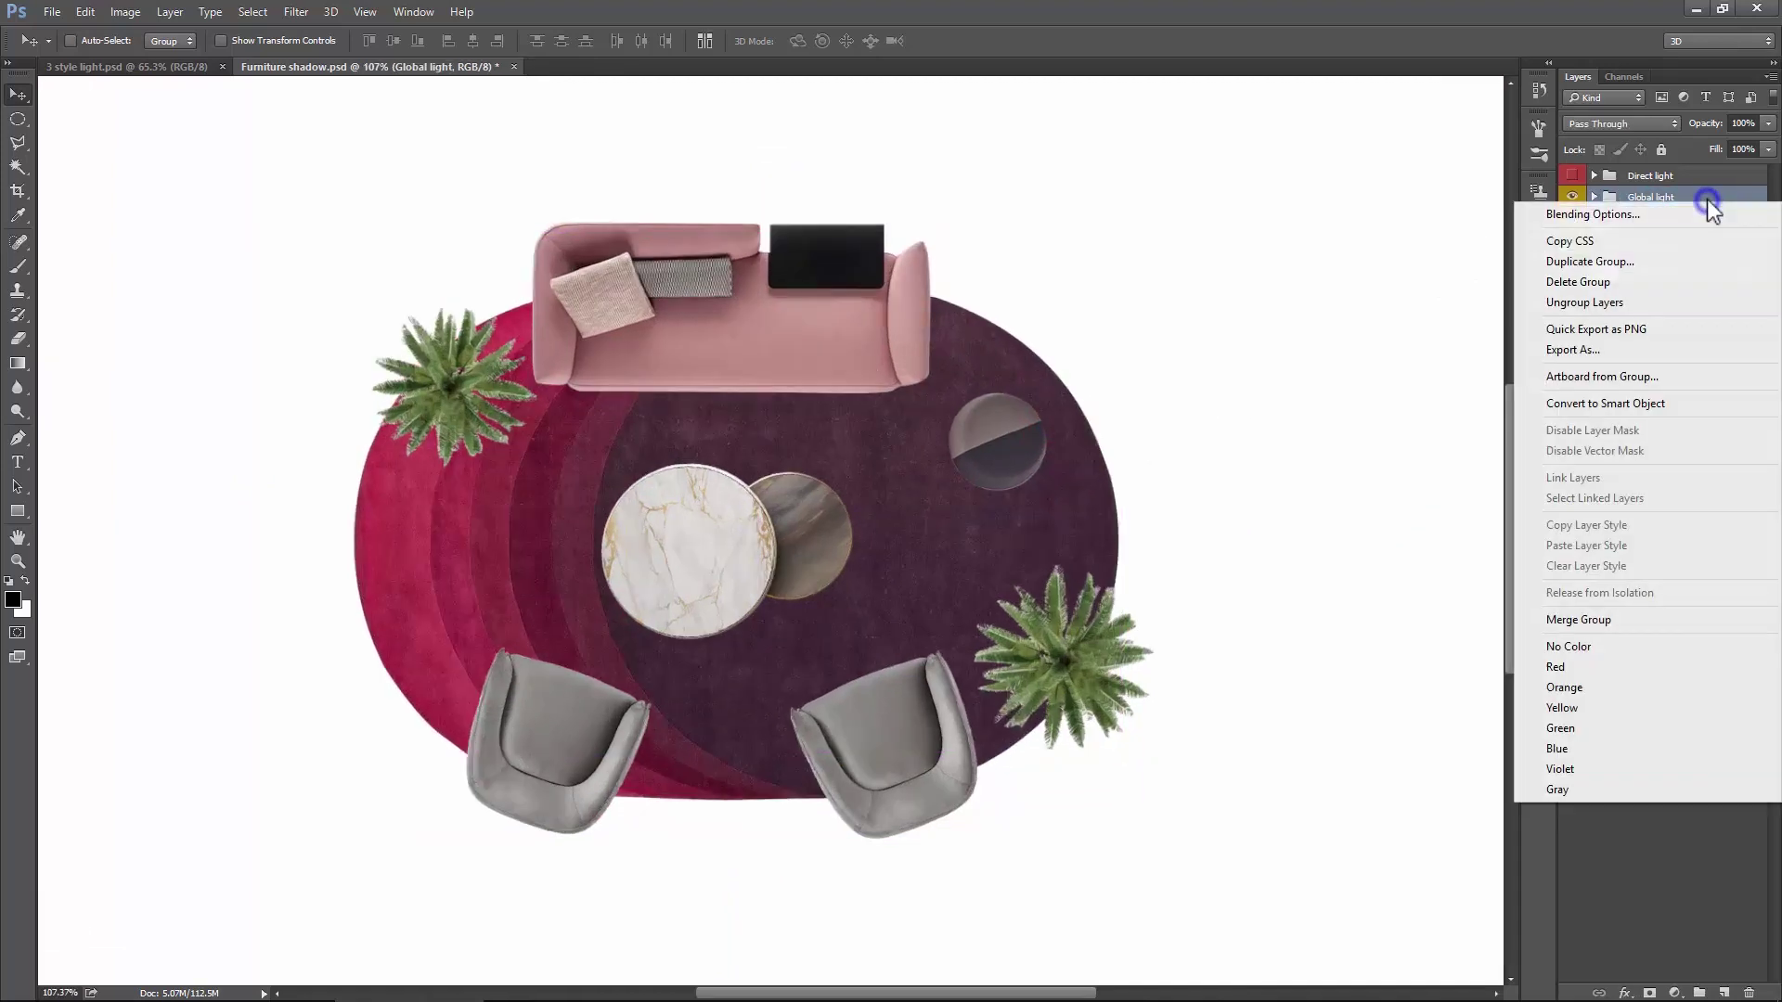
click(1588, 214)
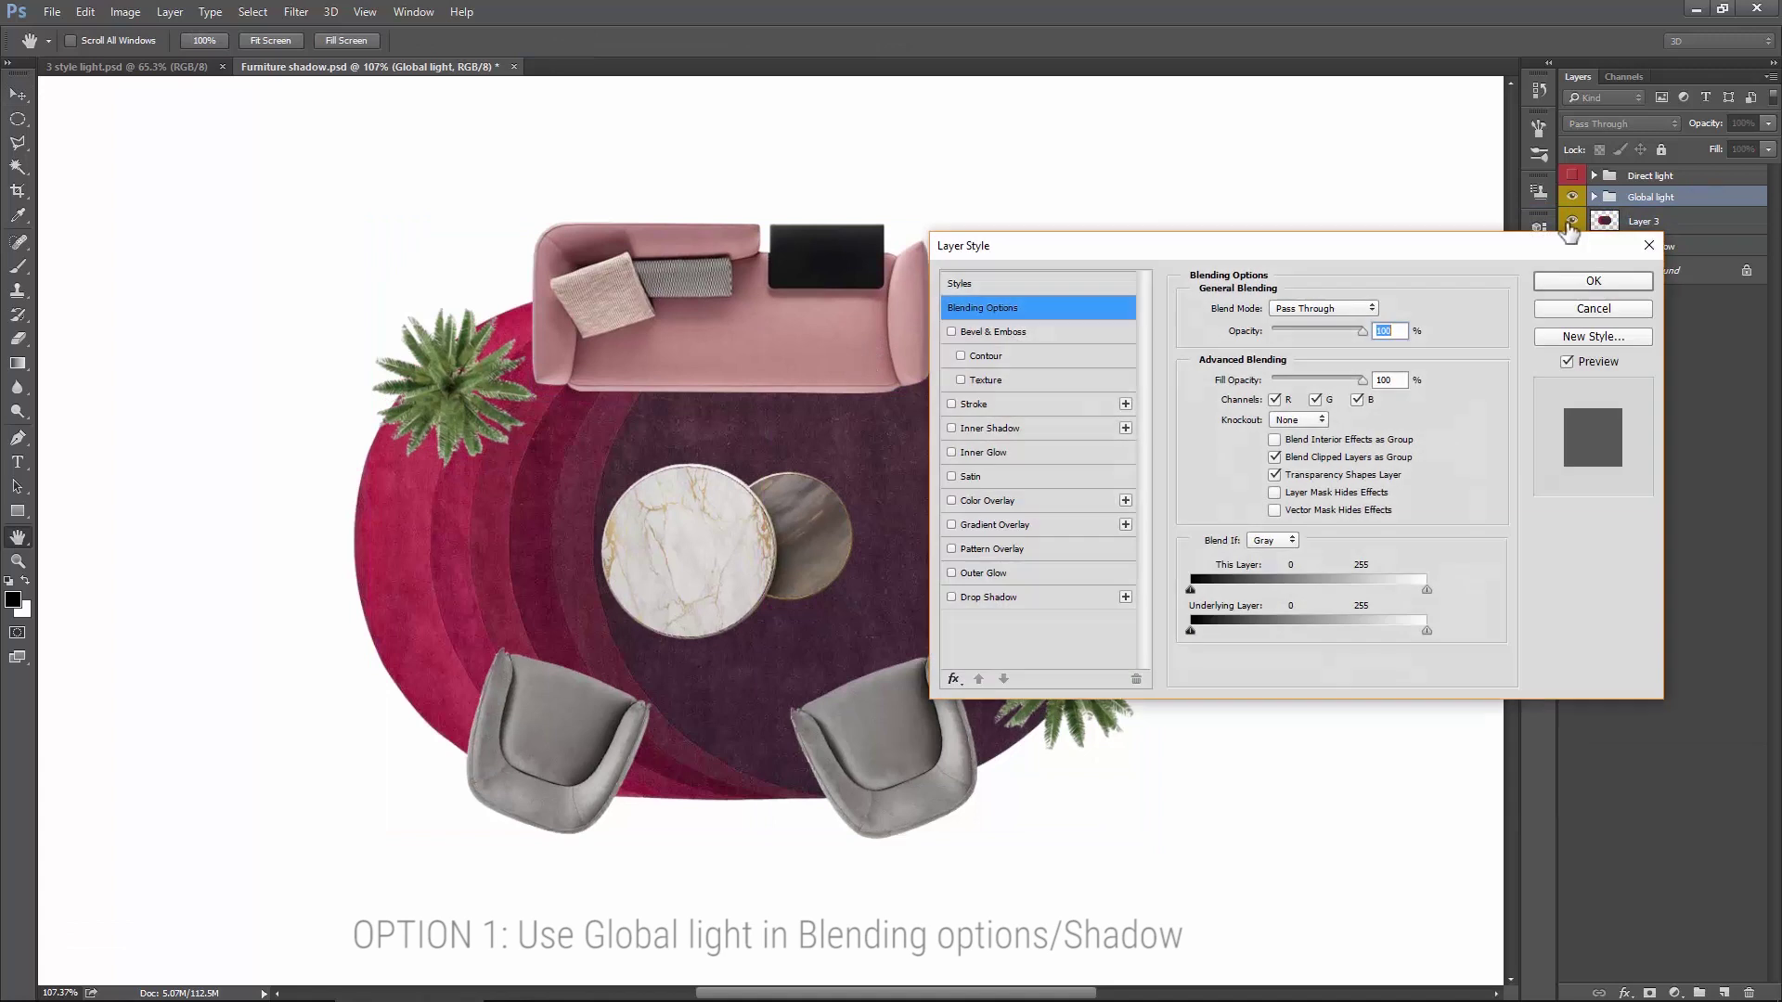
click(968, 597)
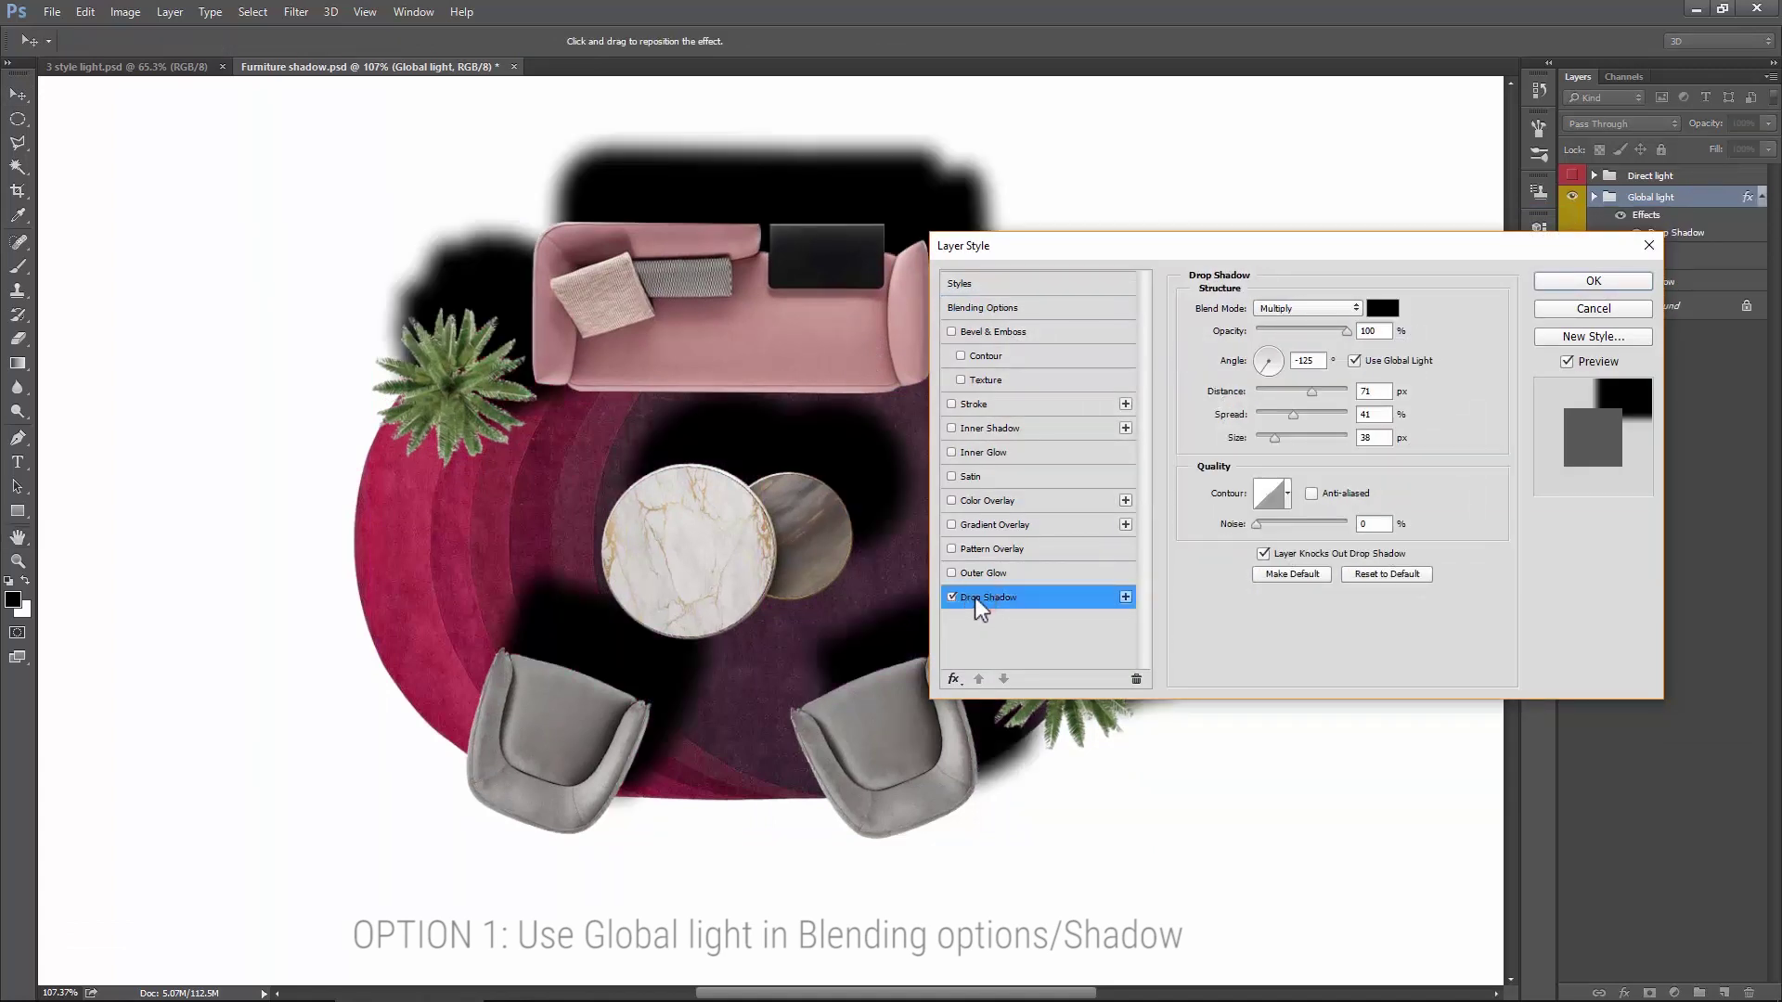
drag(1115, 248, 1298, 234)
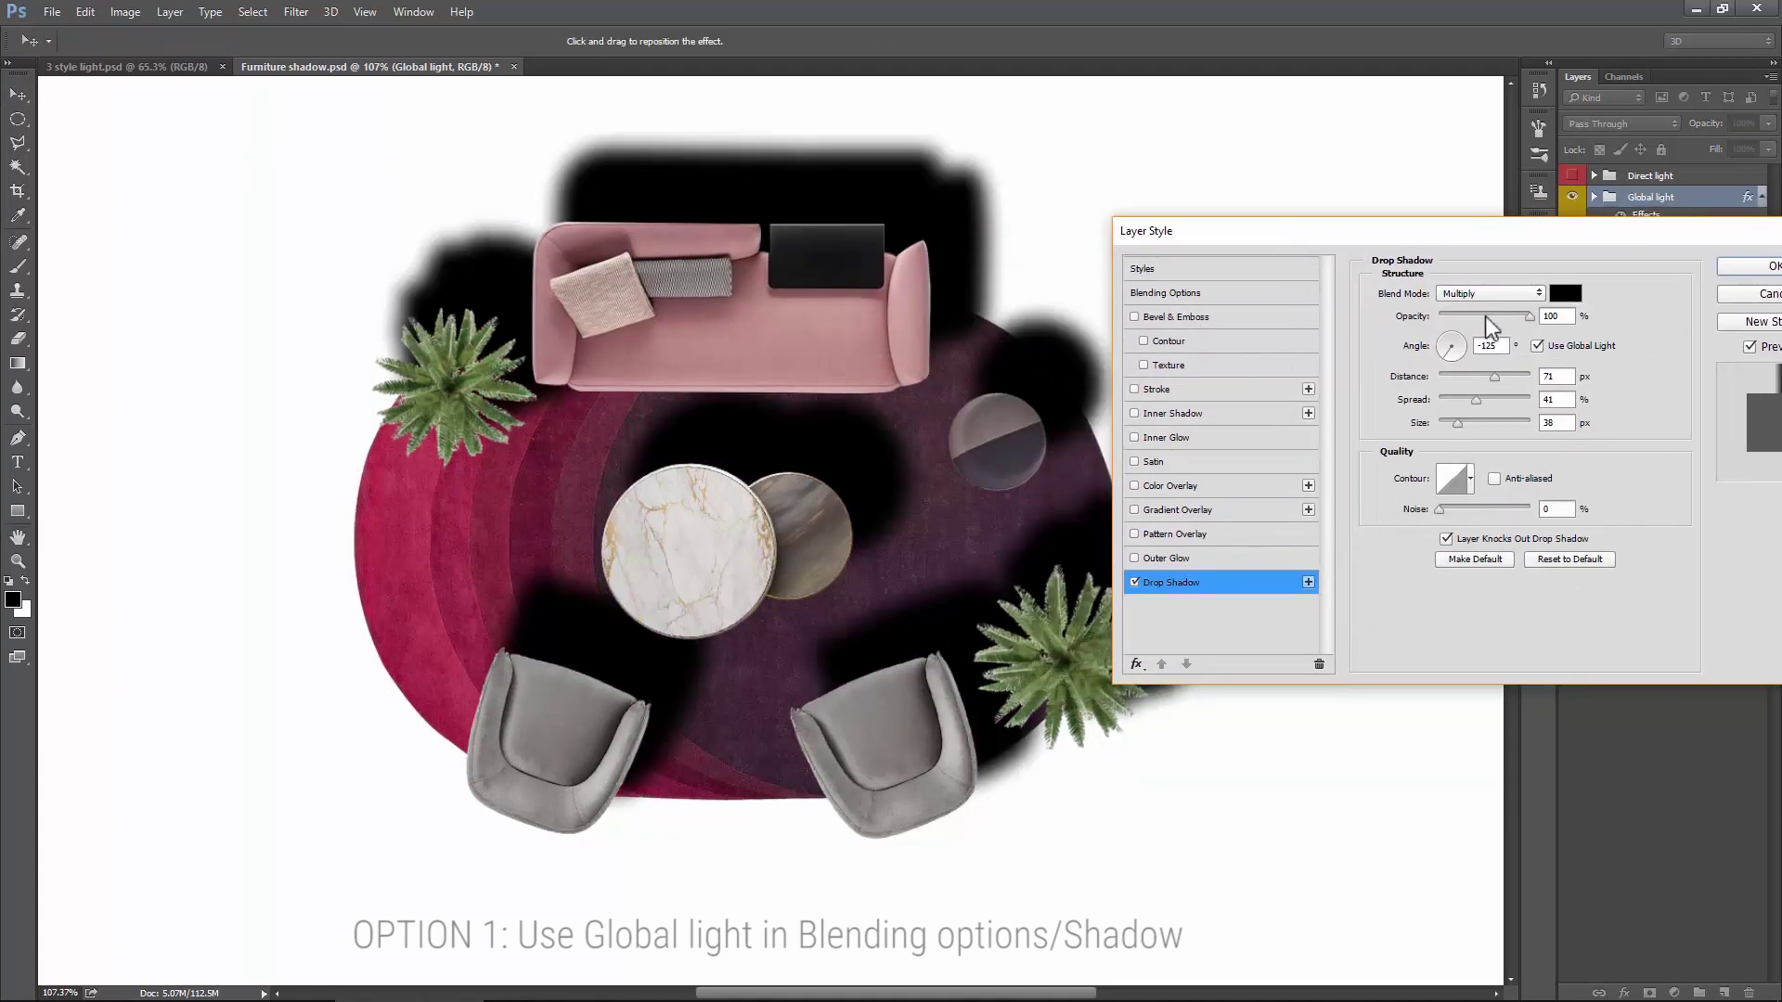
click(1483, 315)
click(1469, 318)
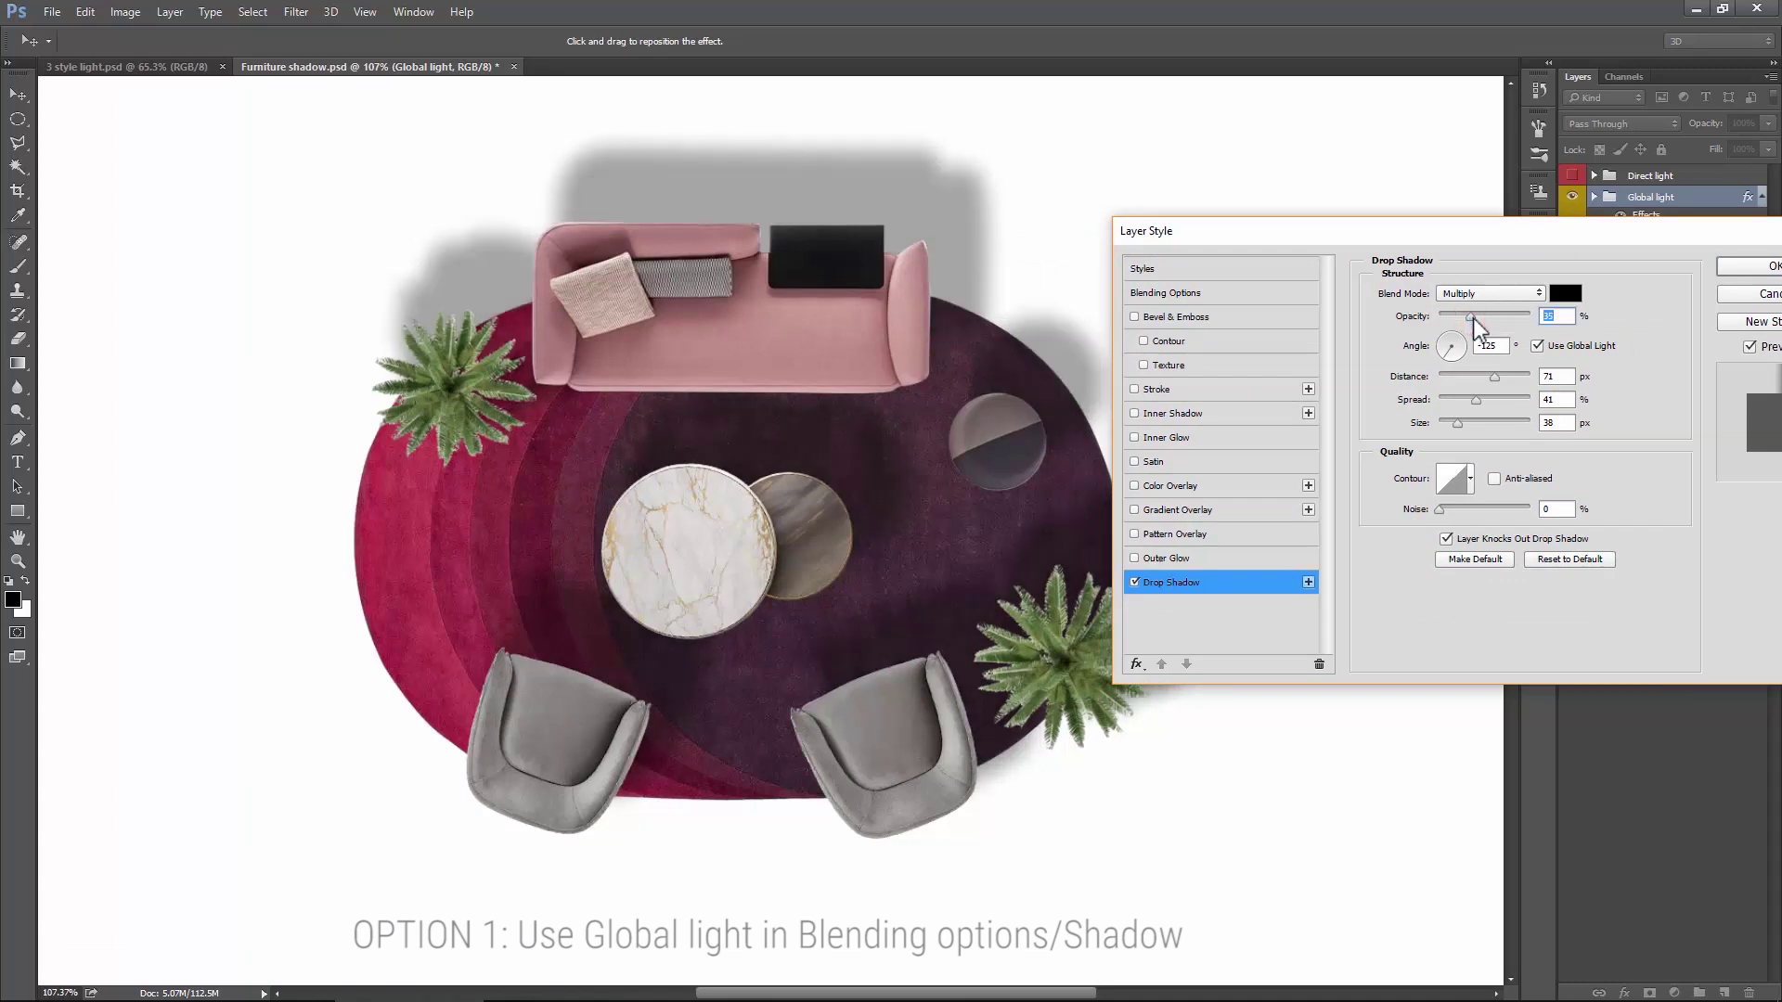
text(50)
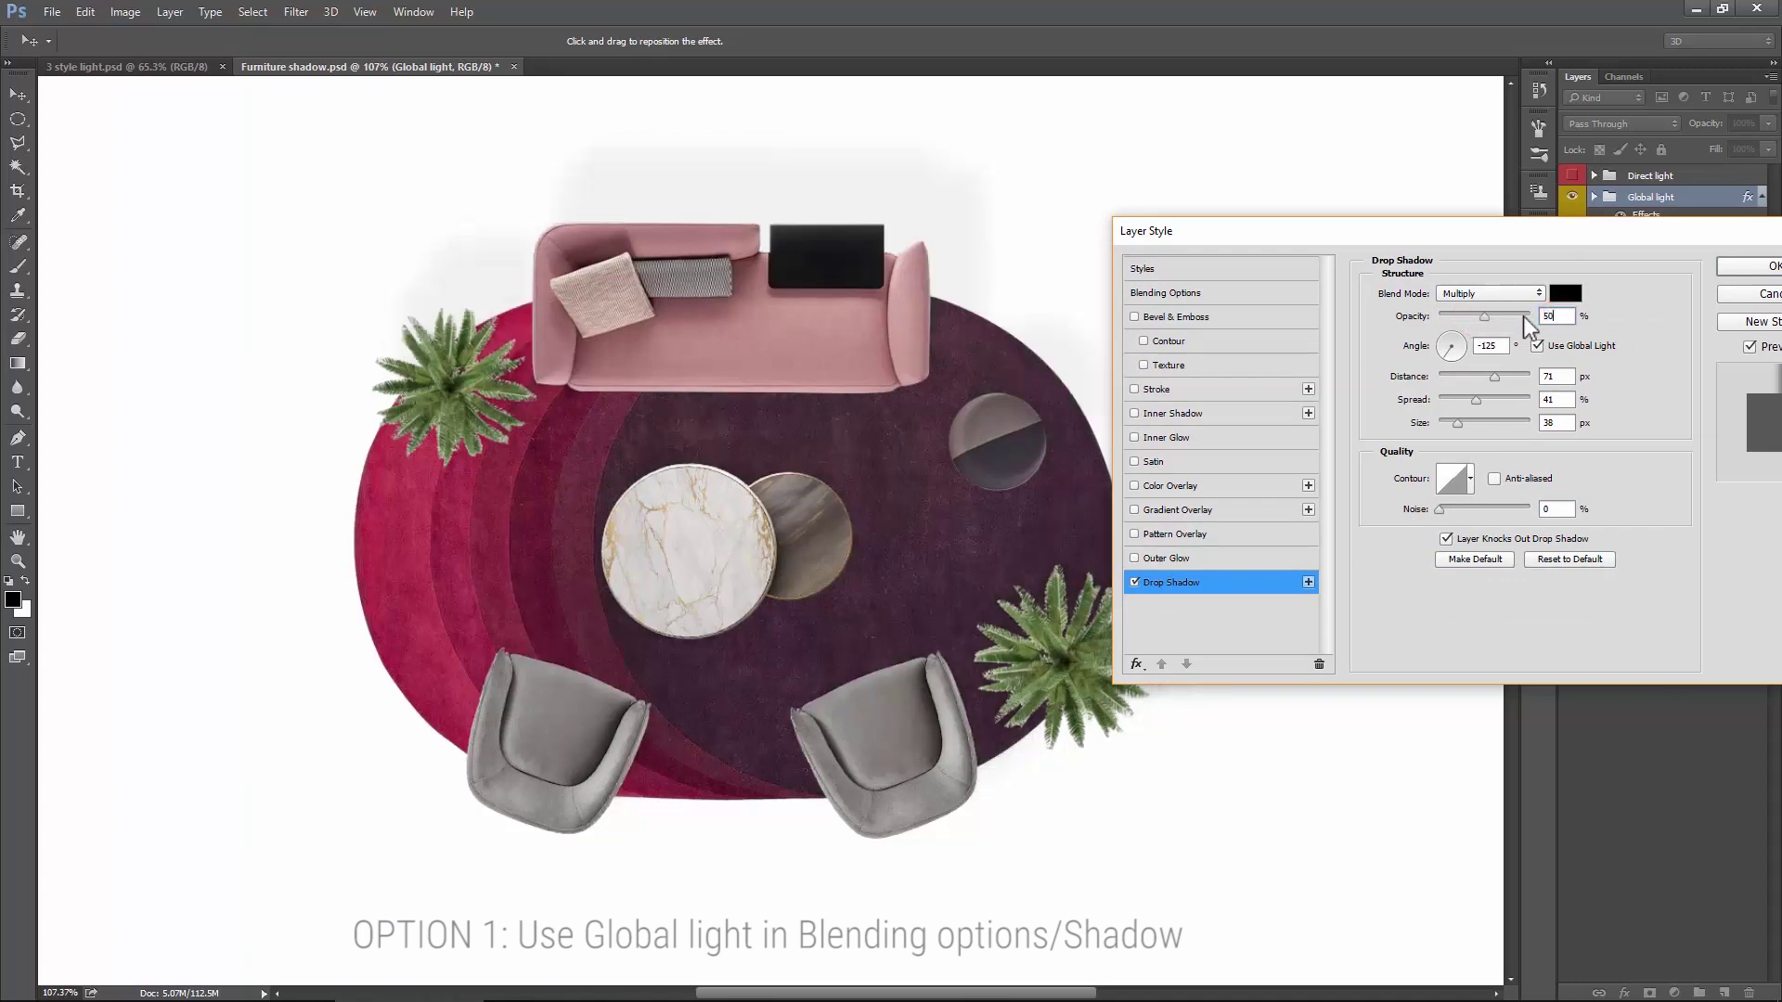
Step: Adjust the group's drop shadow to 73% opacity, -141° angle, 33 px distance, 0% spread and 21 px size
mouse_move(1481, 376)
mouse_down()
mouse_move(1437, 383)
mouse_move(1440, 401)
mouse_move(1456, 375)
mouse_up()
drag(1497, 315, 1504, 315)
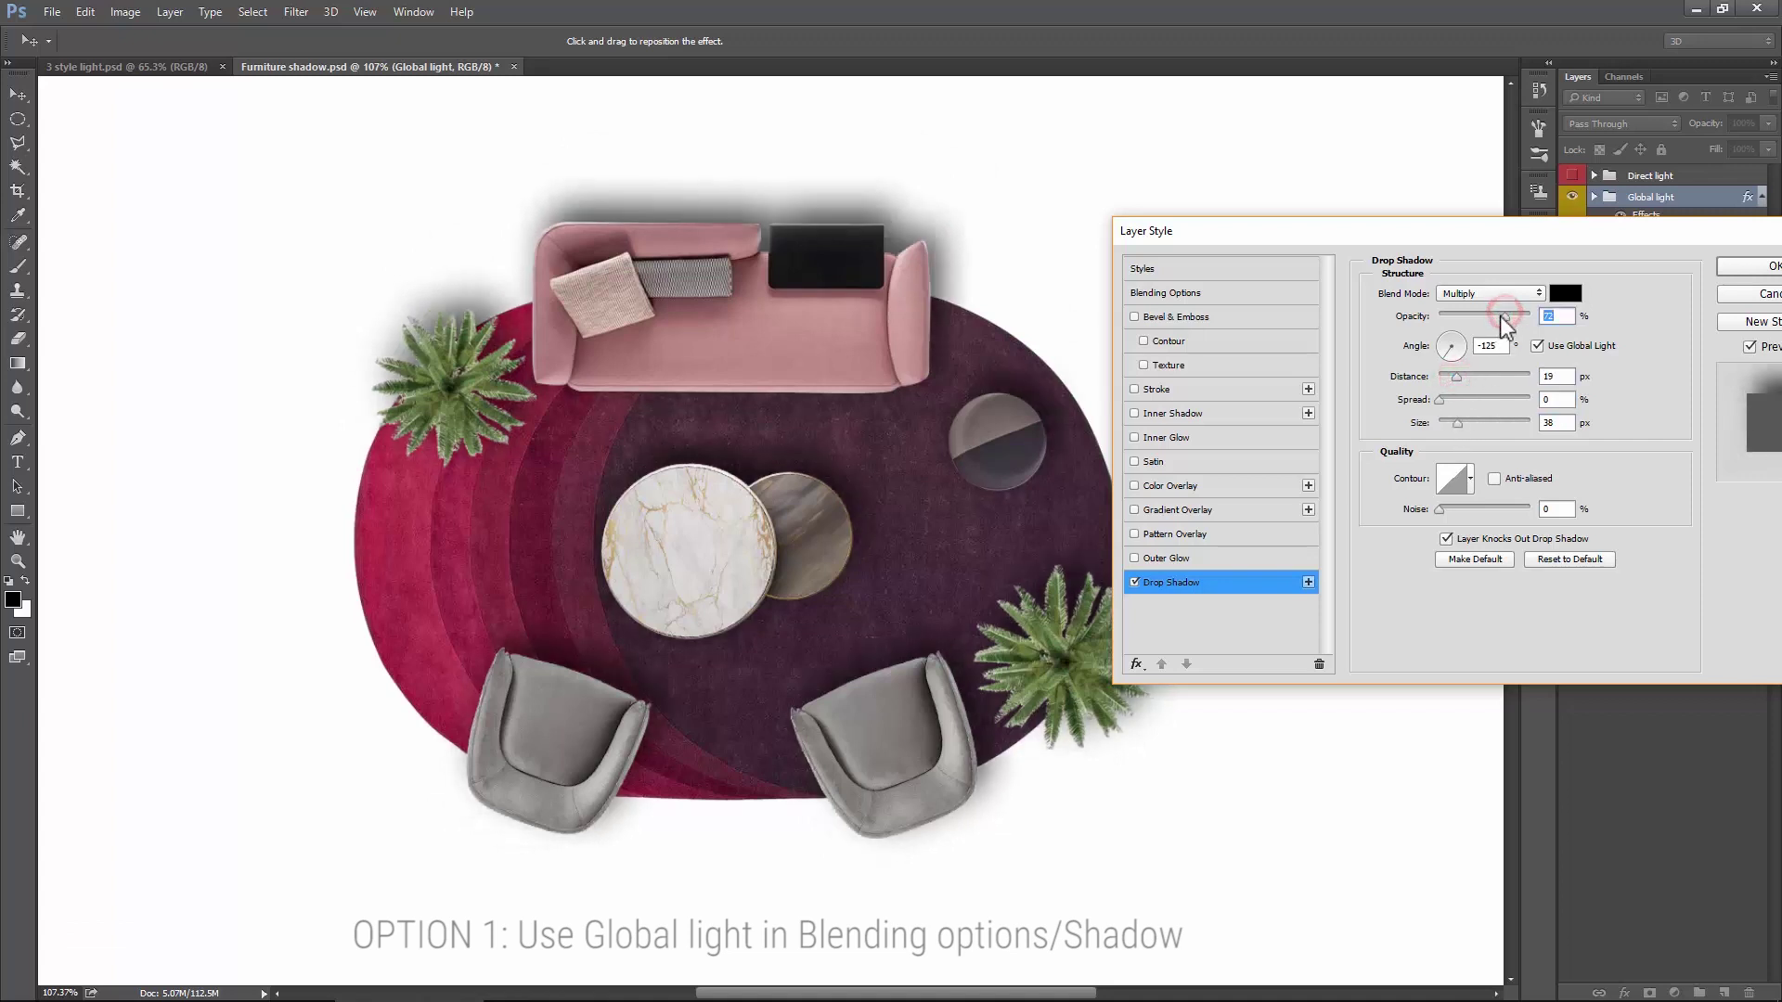
click(1456, 344)
click(1446, 353)
drag(1446, 356, 1453, 358)
click(1445, 359)
drag(1451, 354, 1442, 357)
drag(1470, 421, 1468, 378)
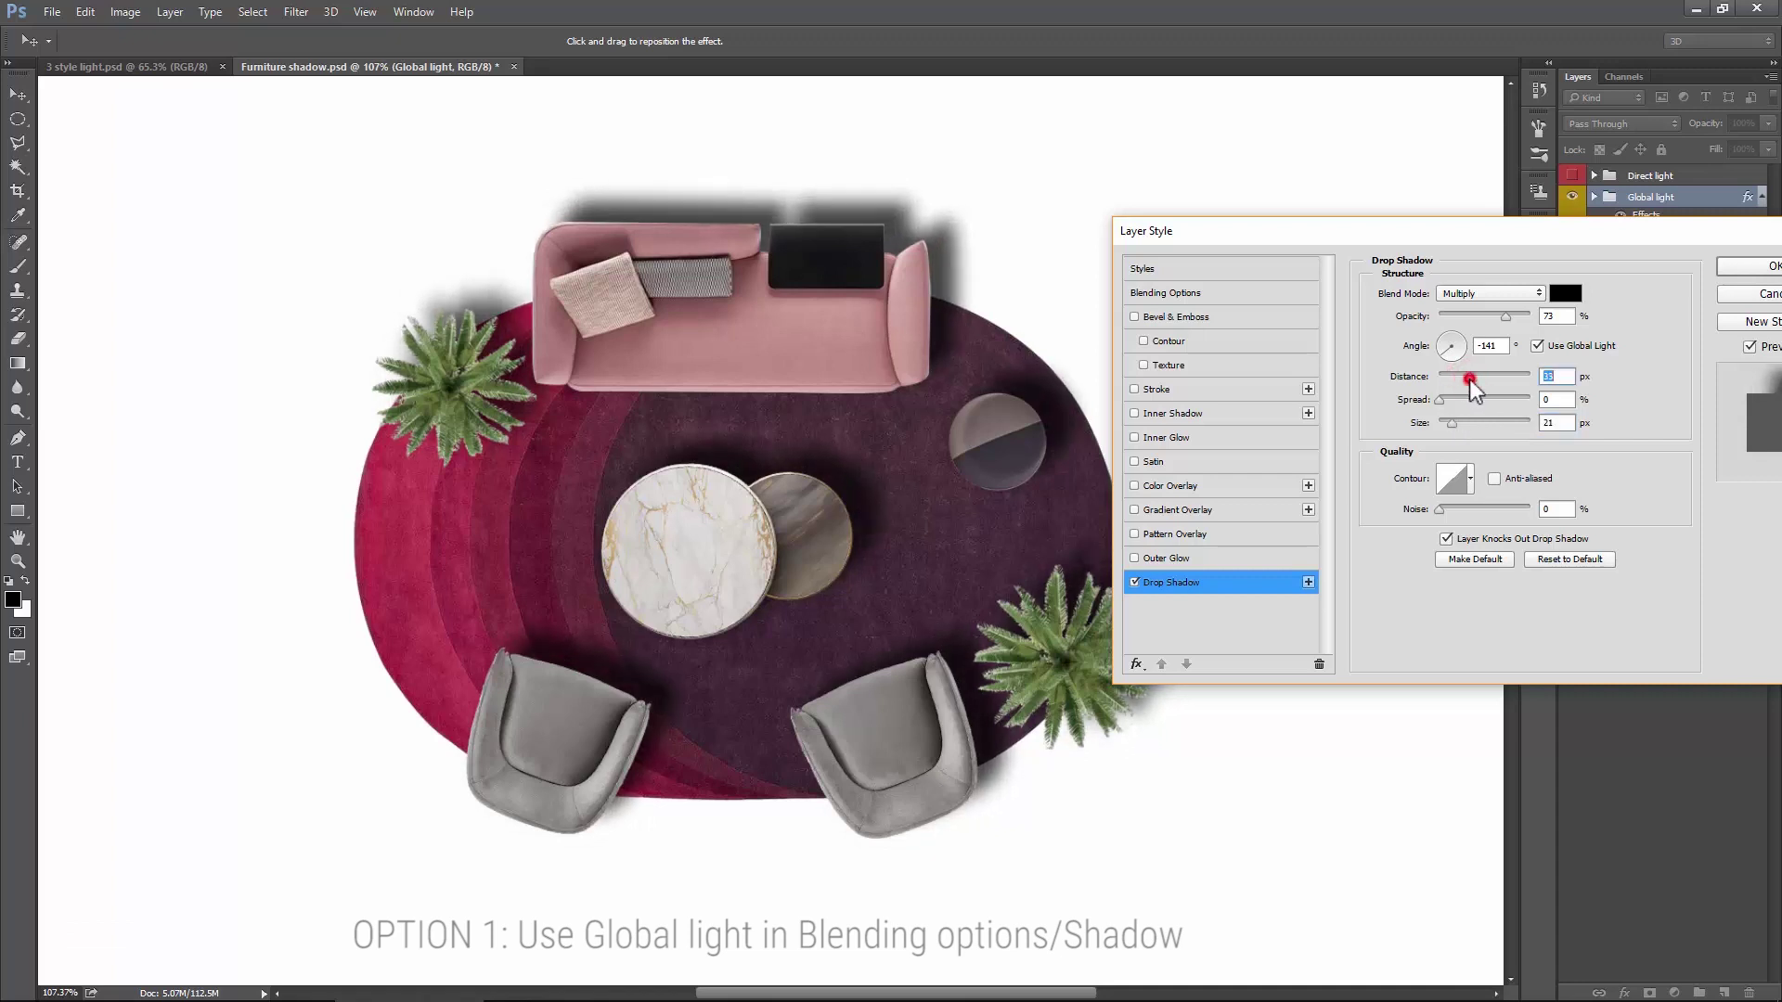
Step: Set the group's drop shadow opacity to 50% and apply the layer style
drag(1488, 318, 1485, 318)
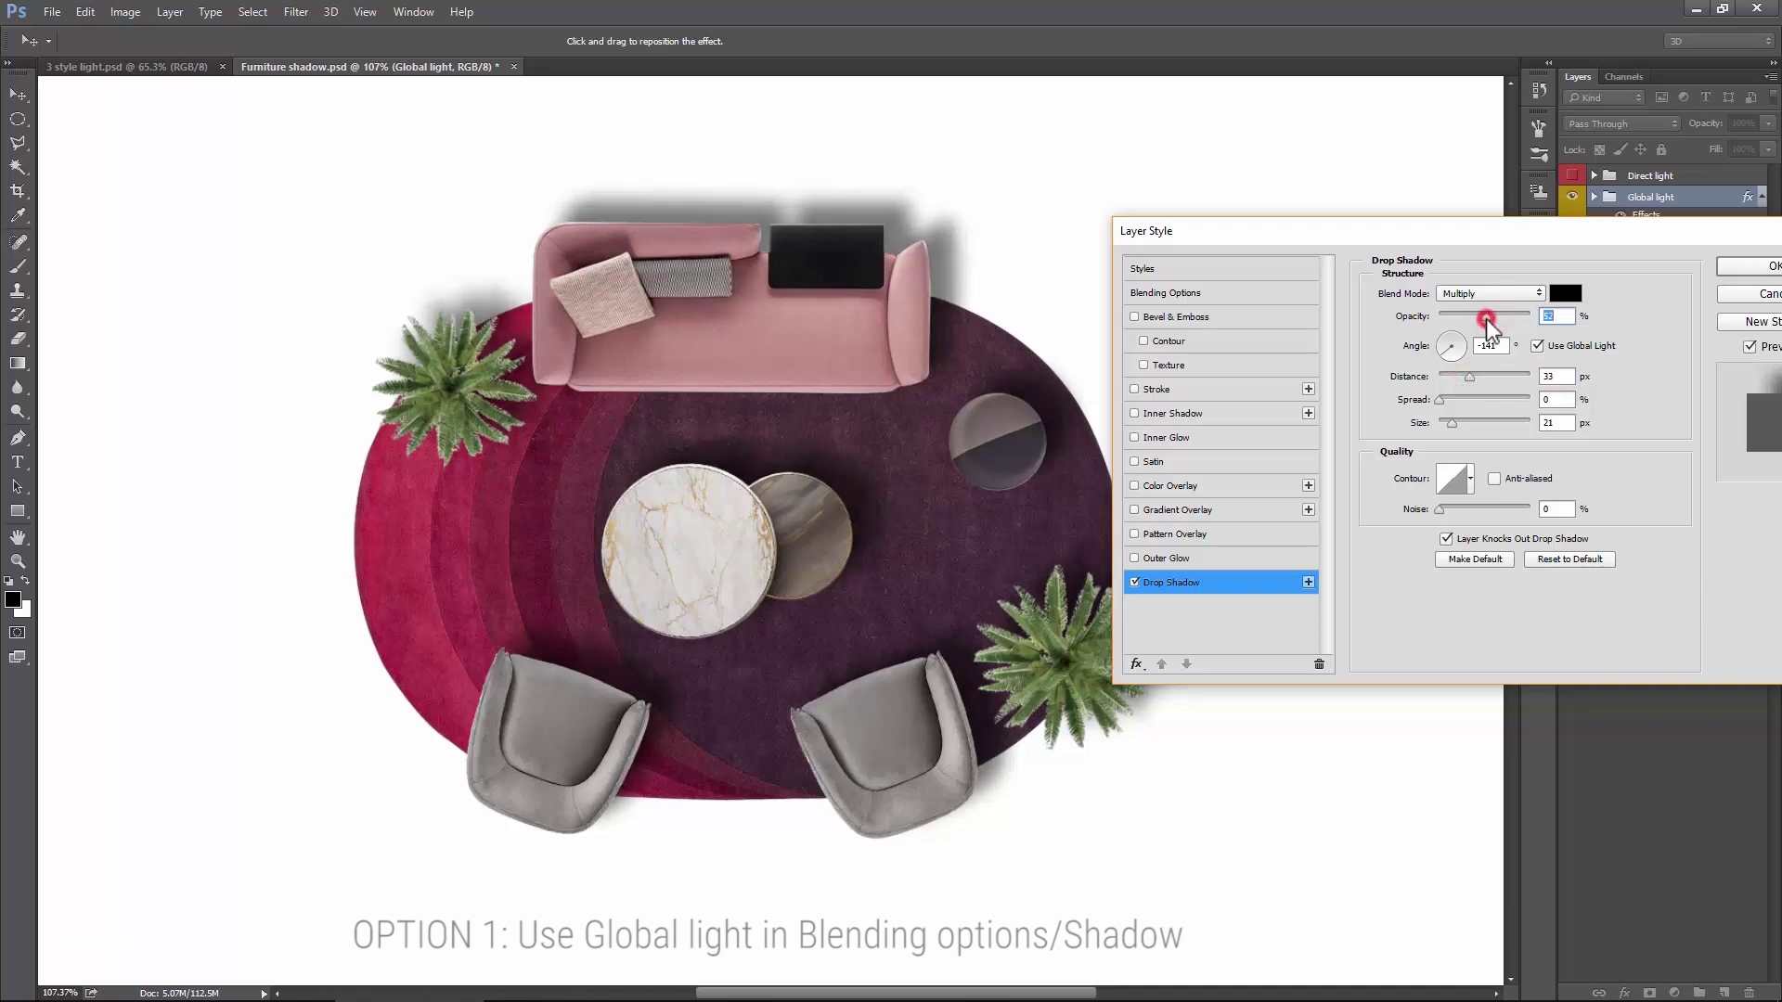
click(1489, 318)
click(1557, 315)
text(50)
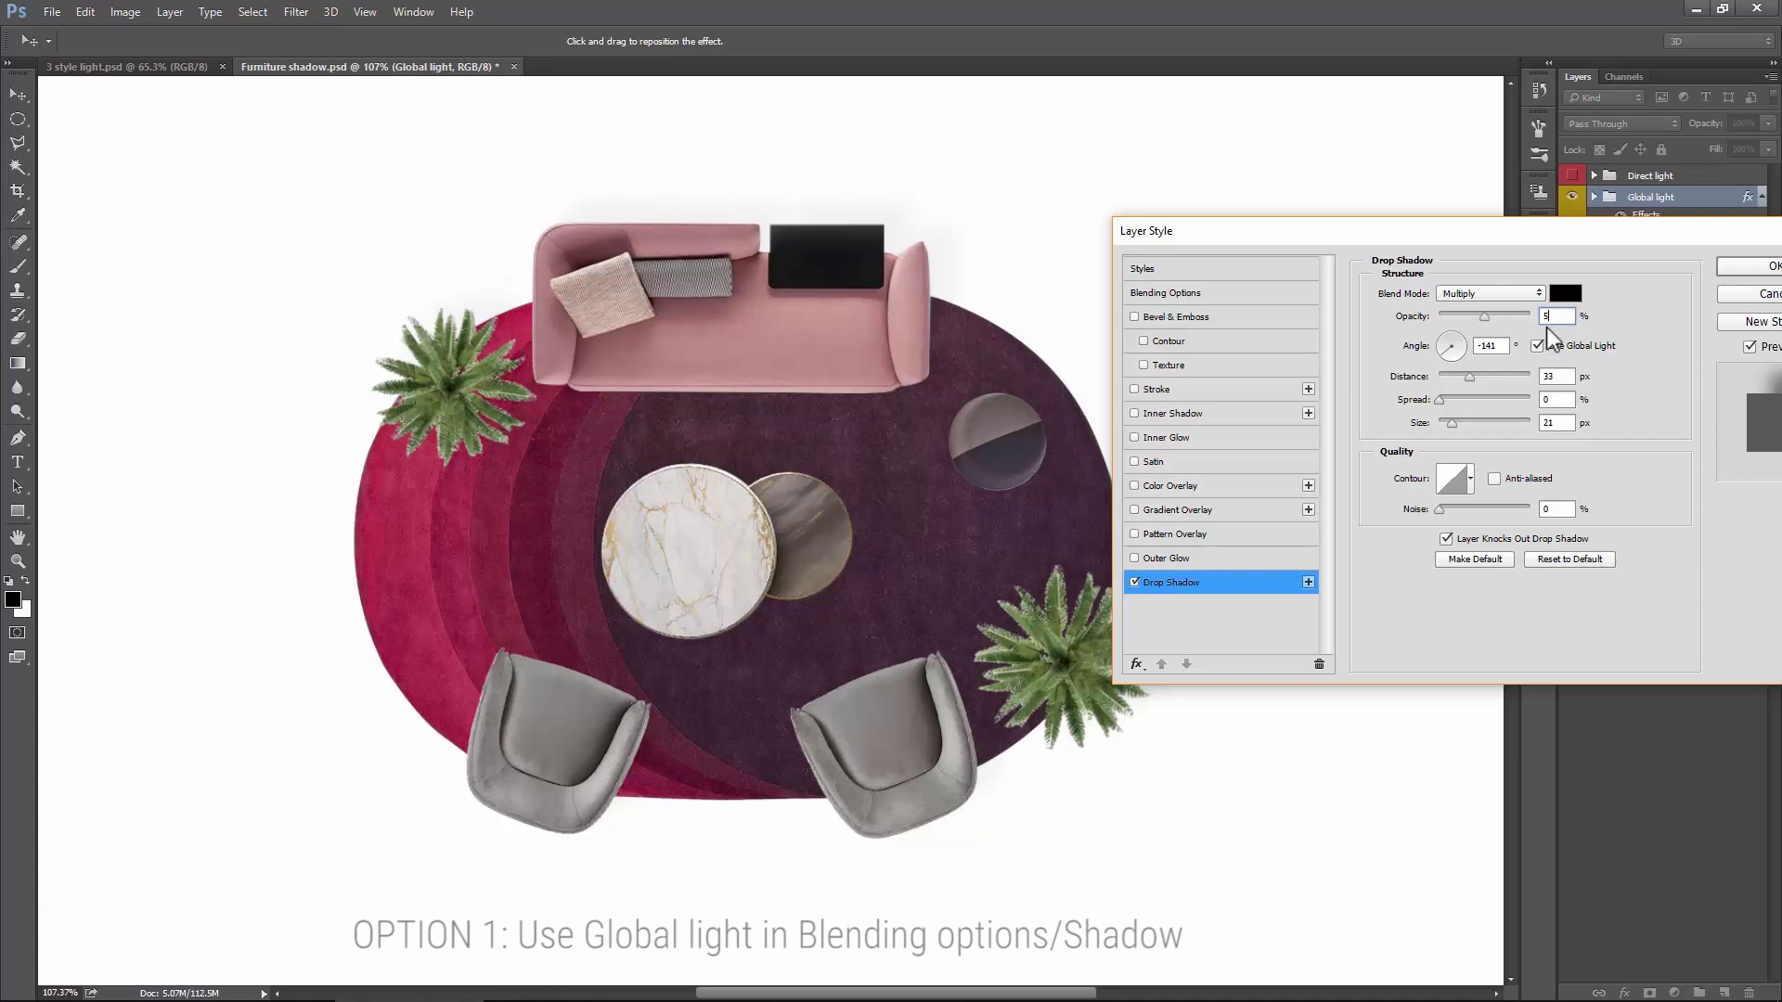
click(1735, 269)
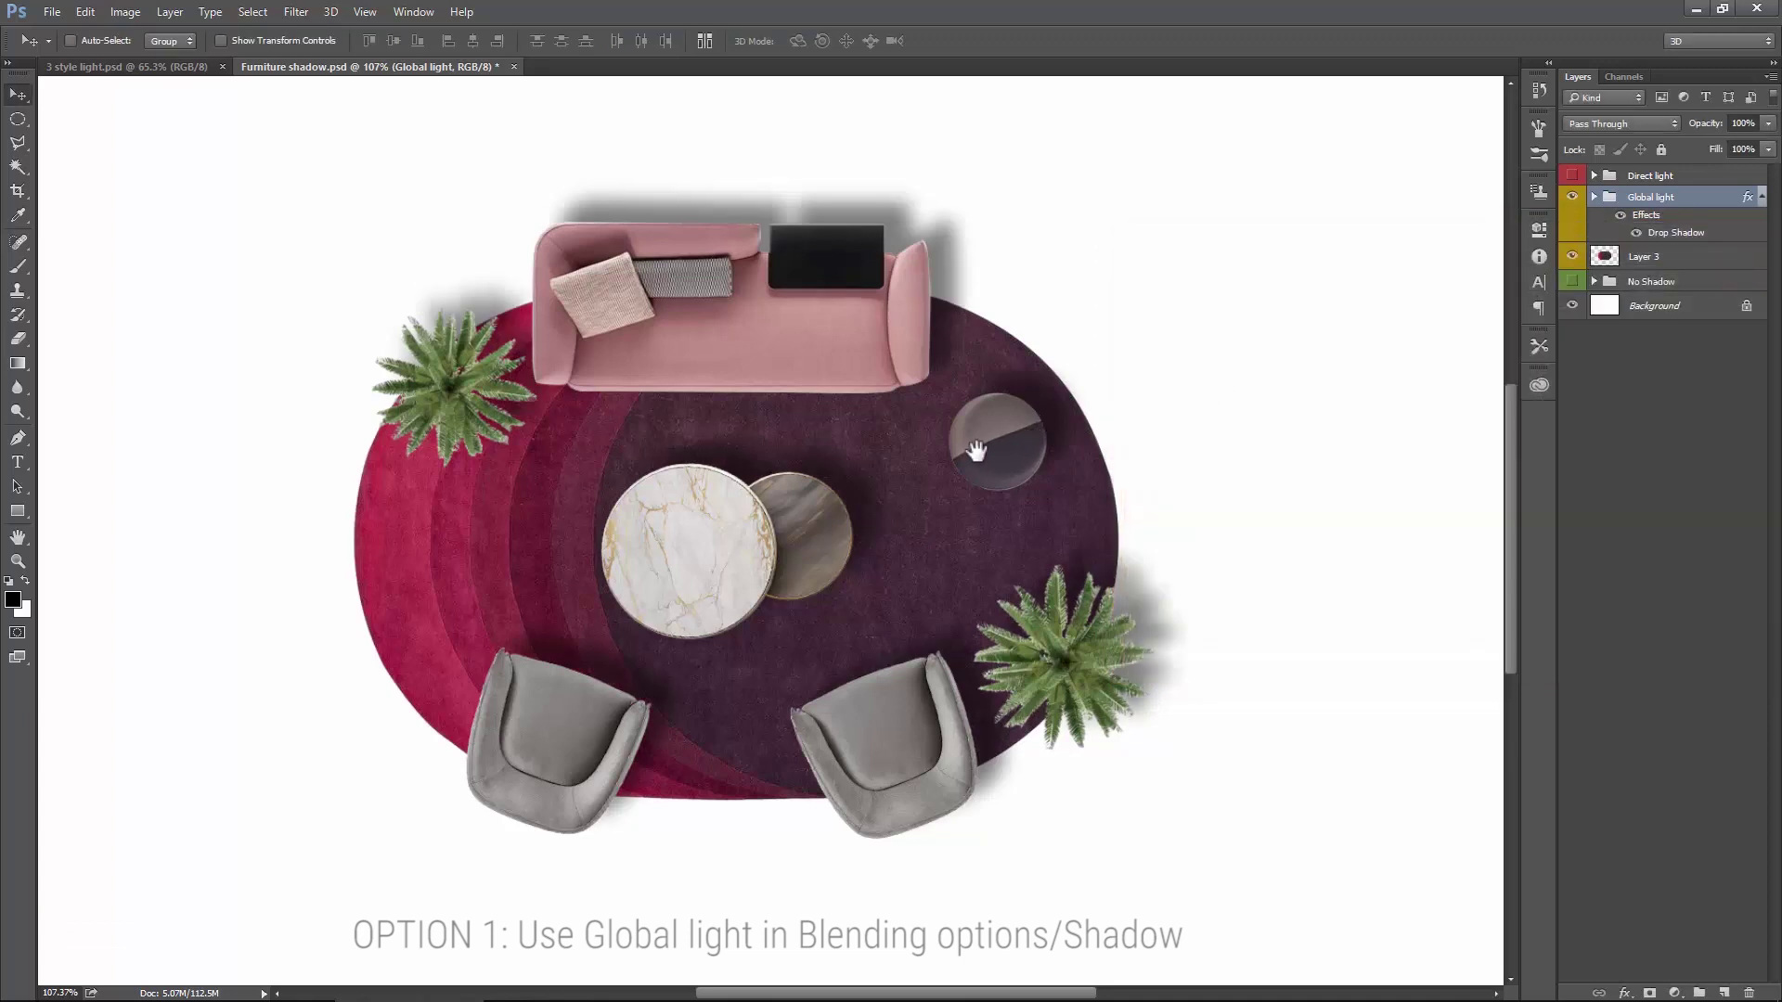
Step: Compare the furniture with and without the Global light group's effects by toggling their visibility
scroll(976, 450, up, 1)
click(892, 455)
click(1619, 217)
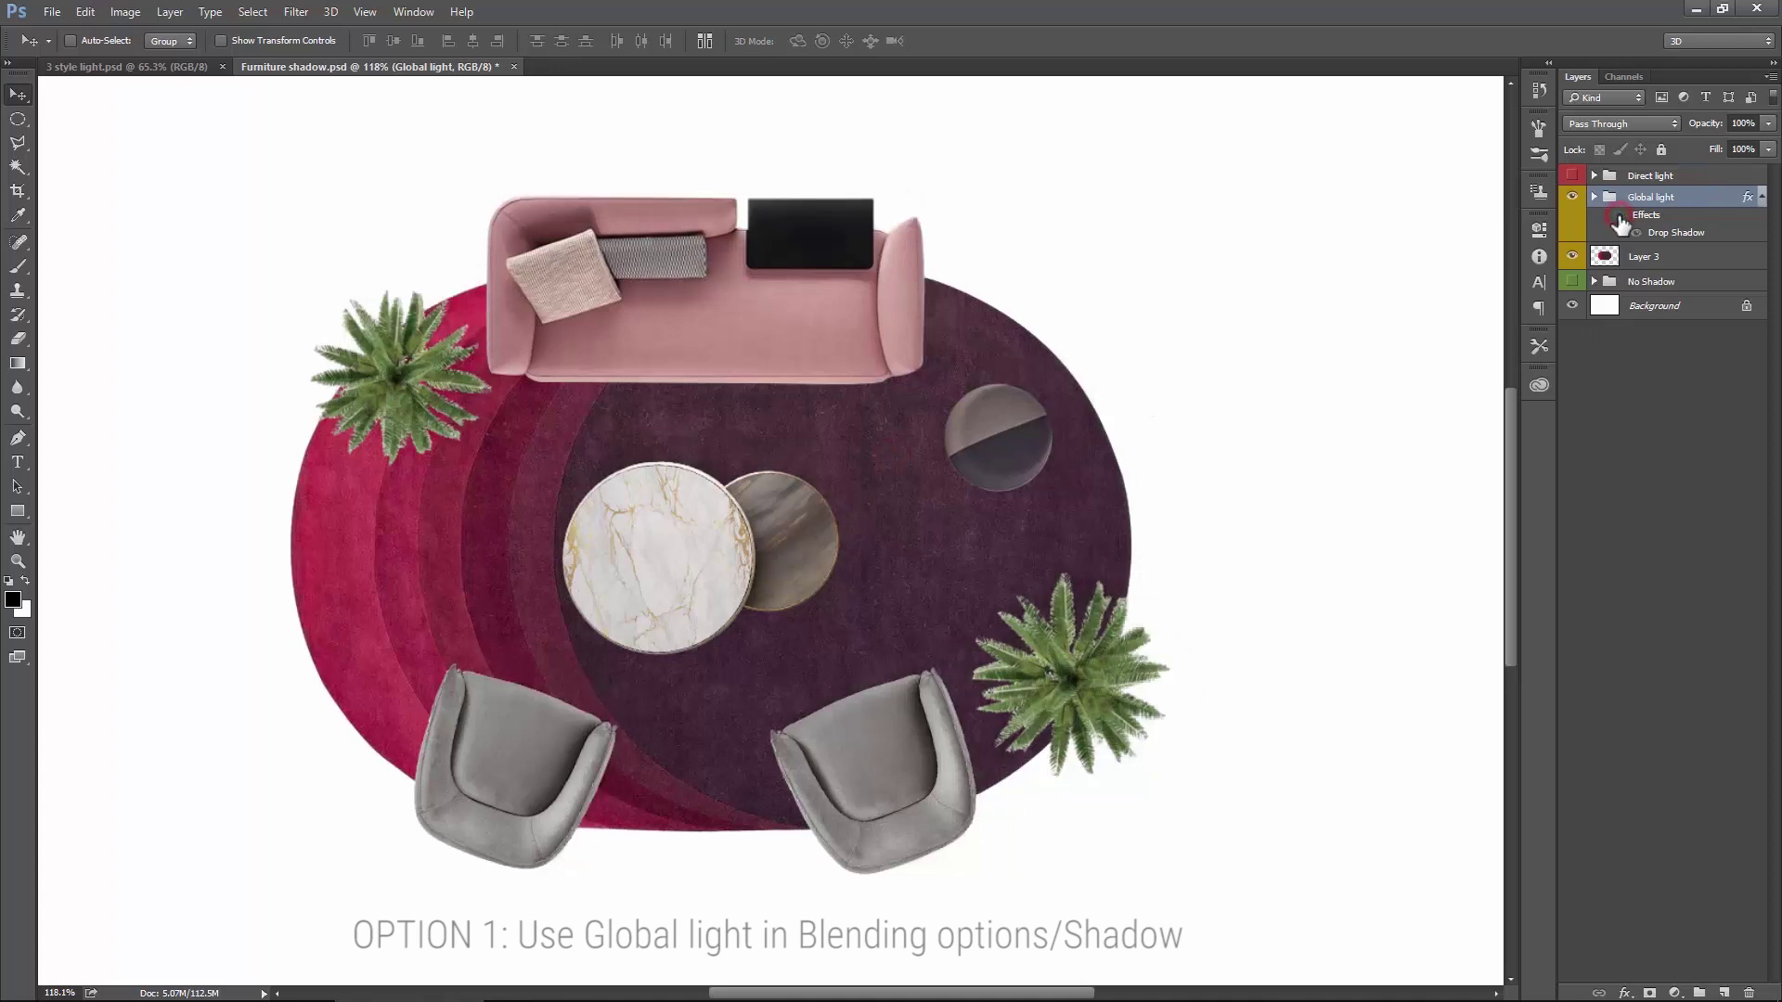
click(1620, 217)
click(1619, 217)
click(1619, 217)
drag(826, 321, 852, 362)
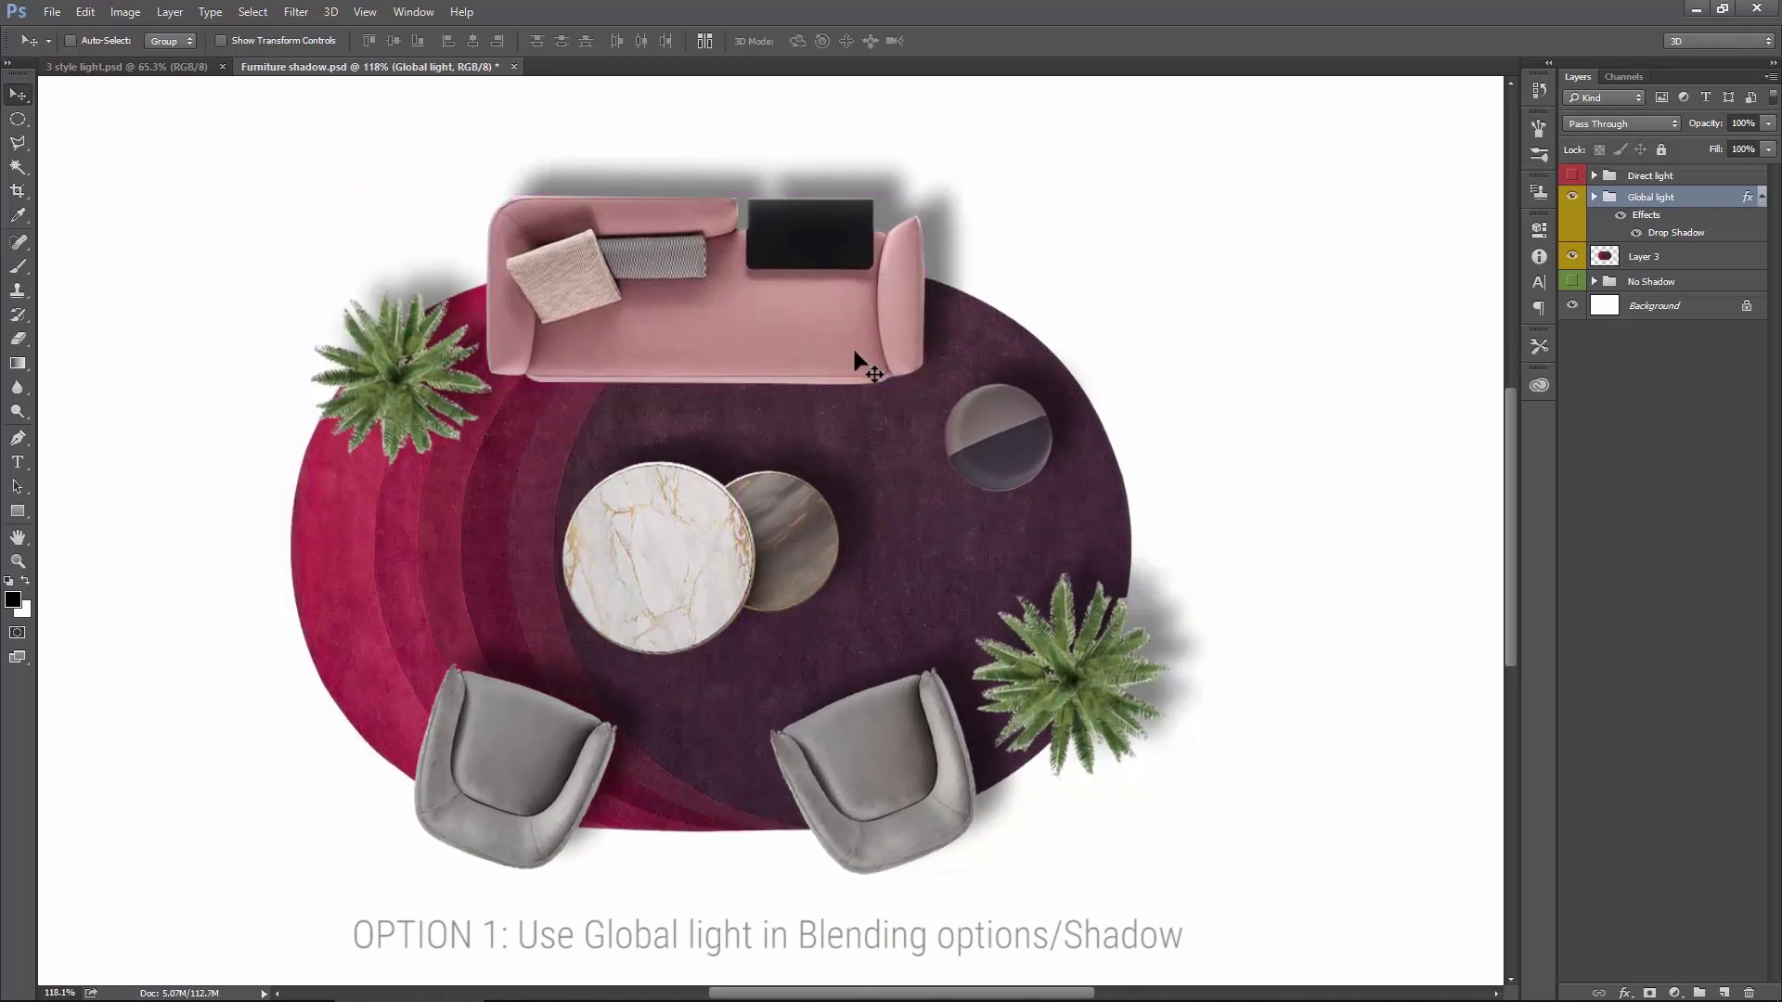
Step: Add a softer Drop Shadow to the rug's Layer 3 with 22% opacity, 12 px distance and a reduced size
click(1670, 264)
right_click(1659, 264)
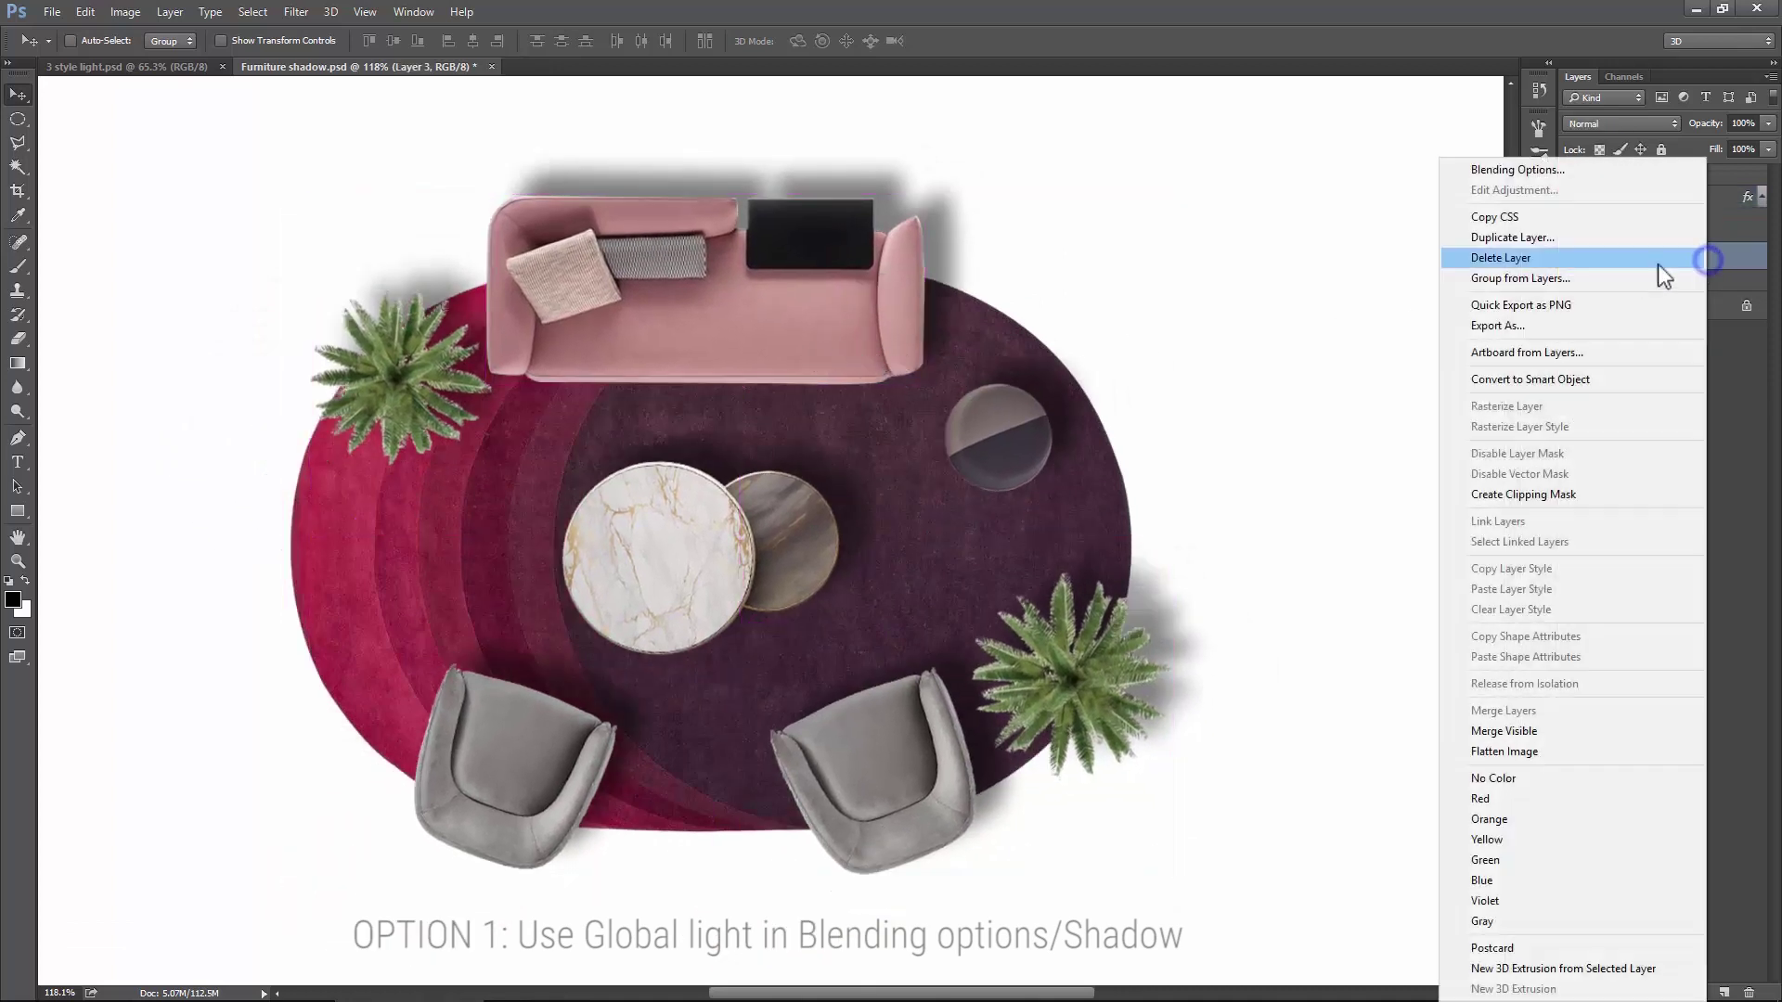
click(1522, 170)
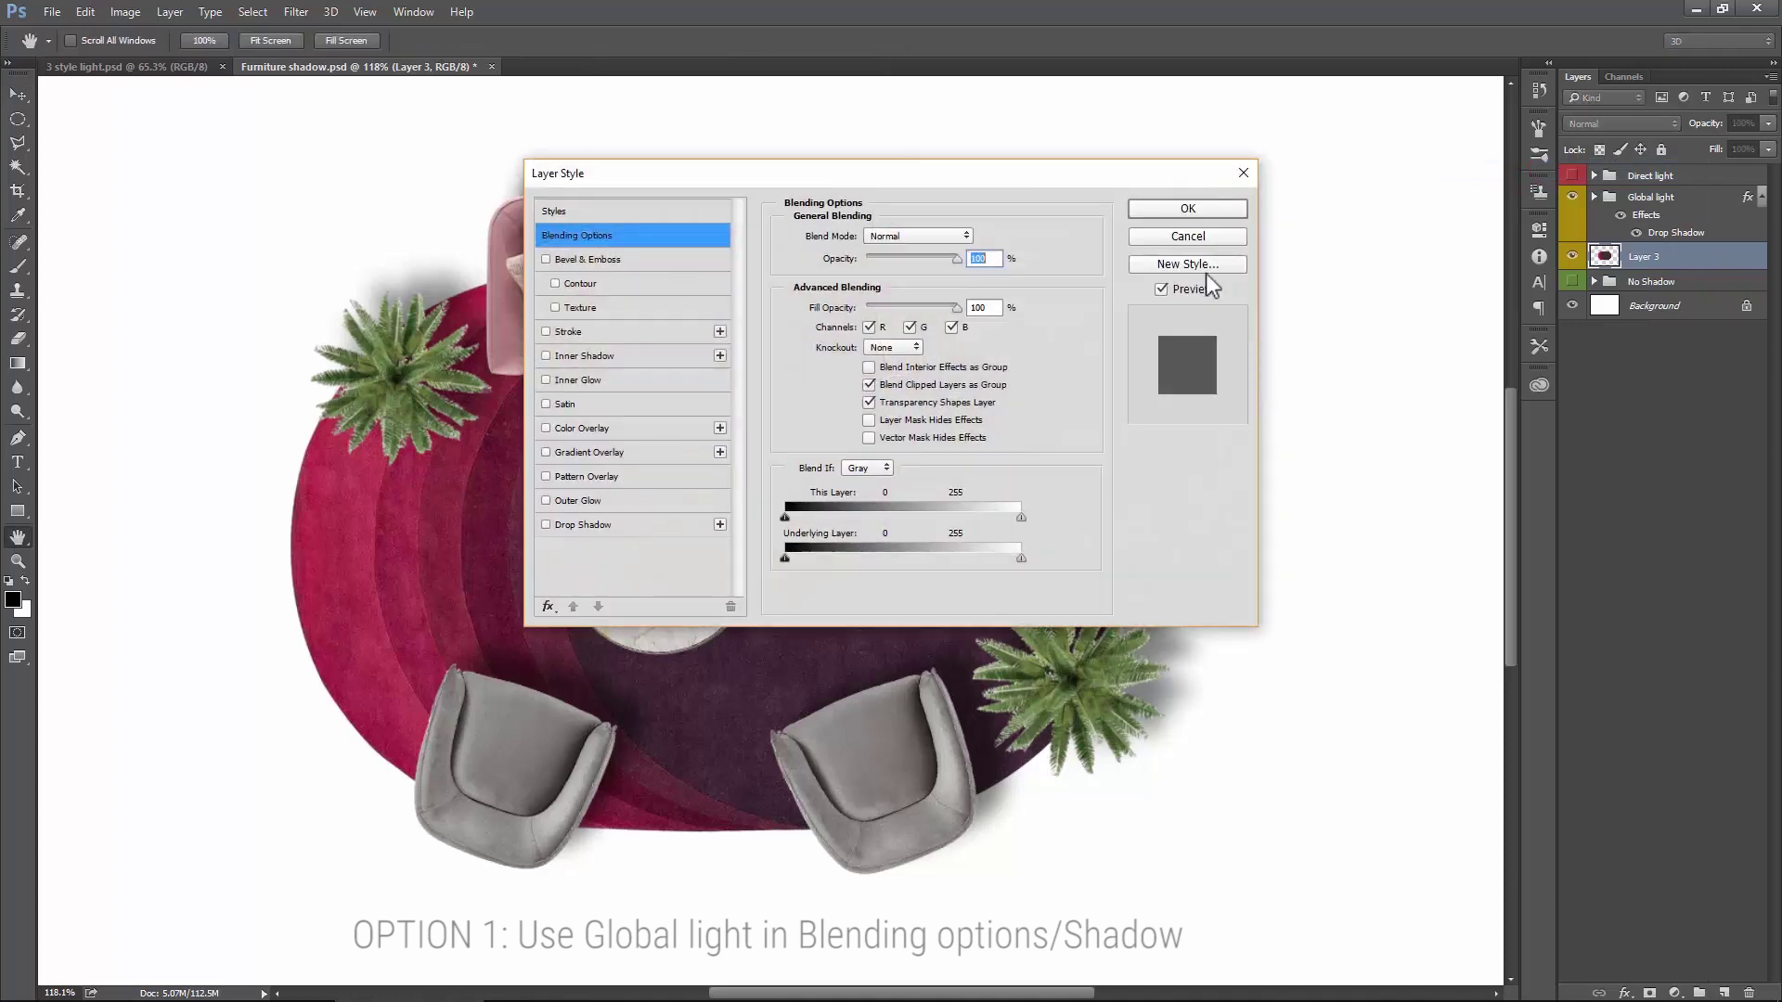
drag(1073, 169, 1578, 214)
click(1119, 571)
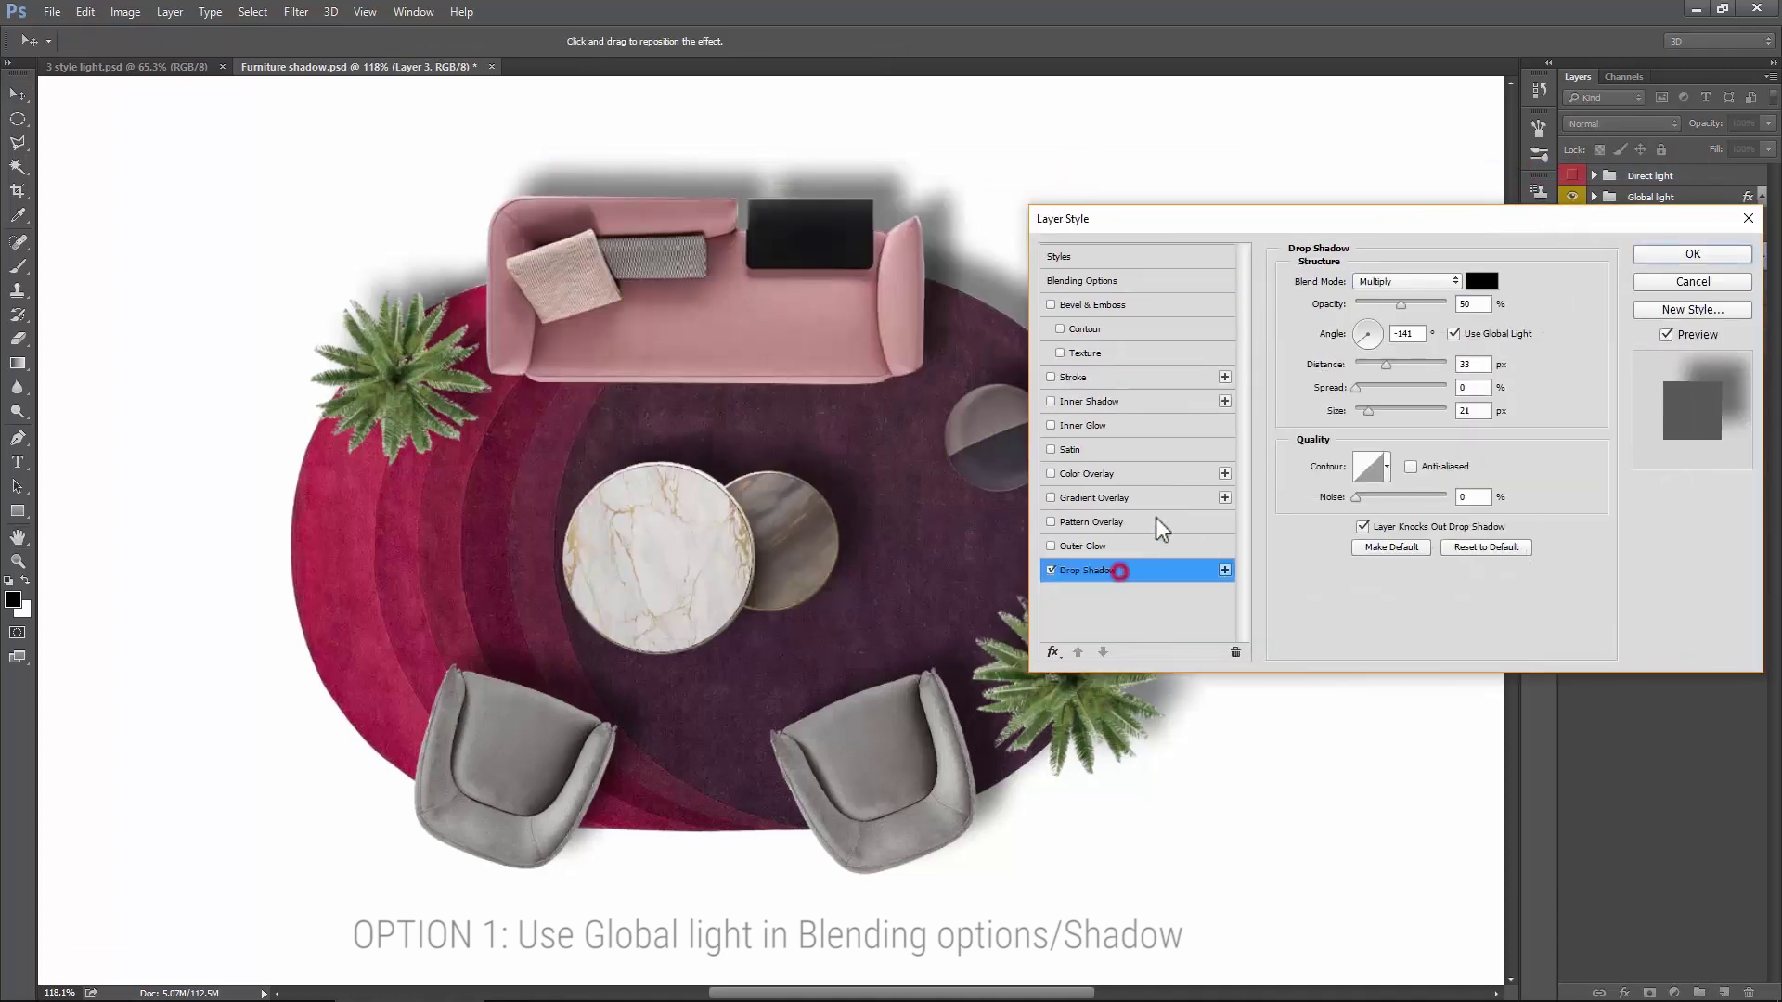
drag(1379, 306, 1364, 410)
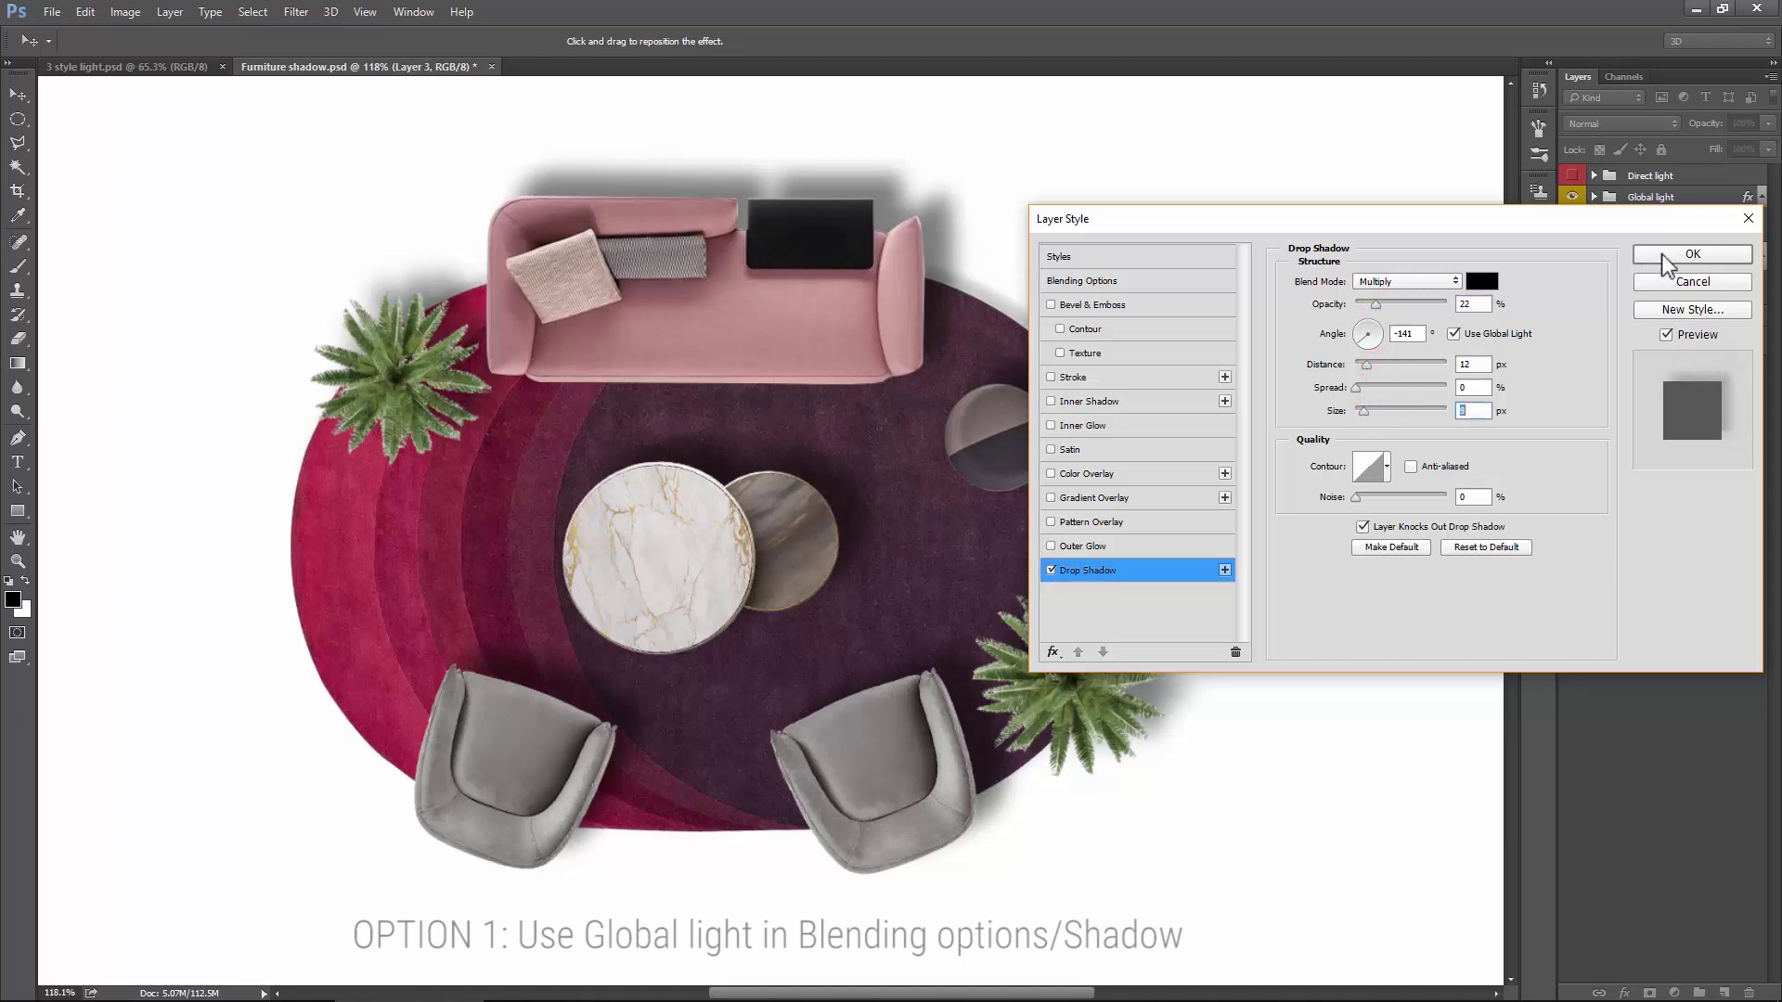
click(1661, 254)
Step: Toggle the visibility of the rug layer, the Global light group and the group's effects to compare the shadows
click(1573, 259)
click(1573, 257)
click(1571, 198)
click(1571, 198)
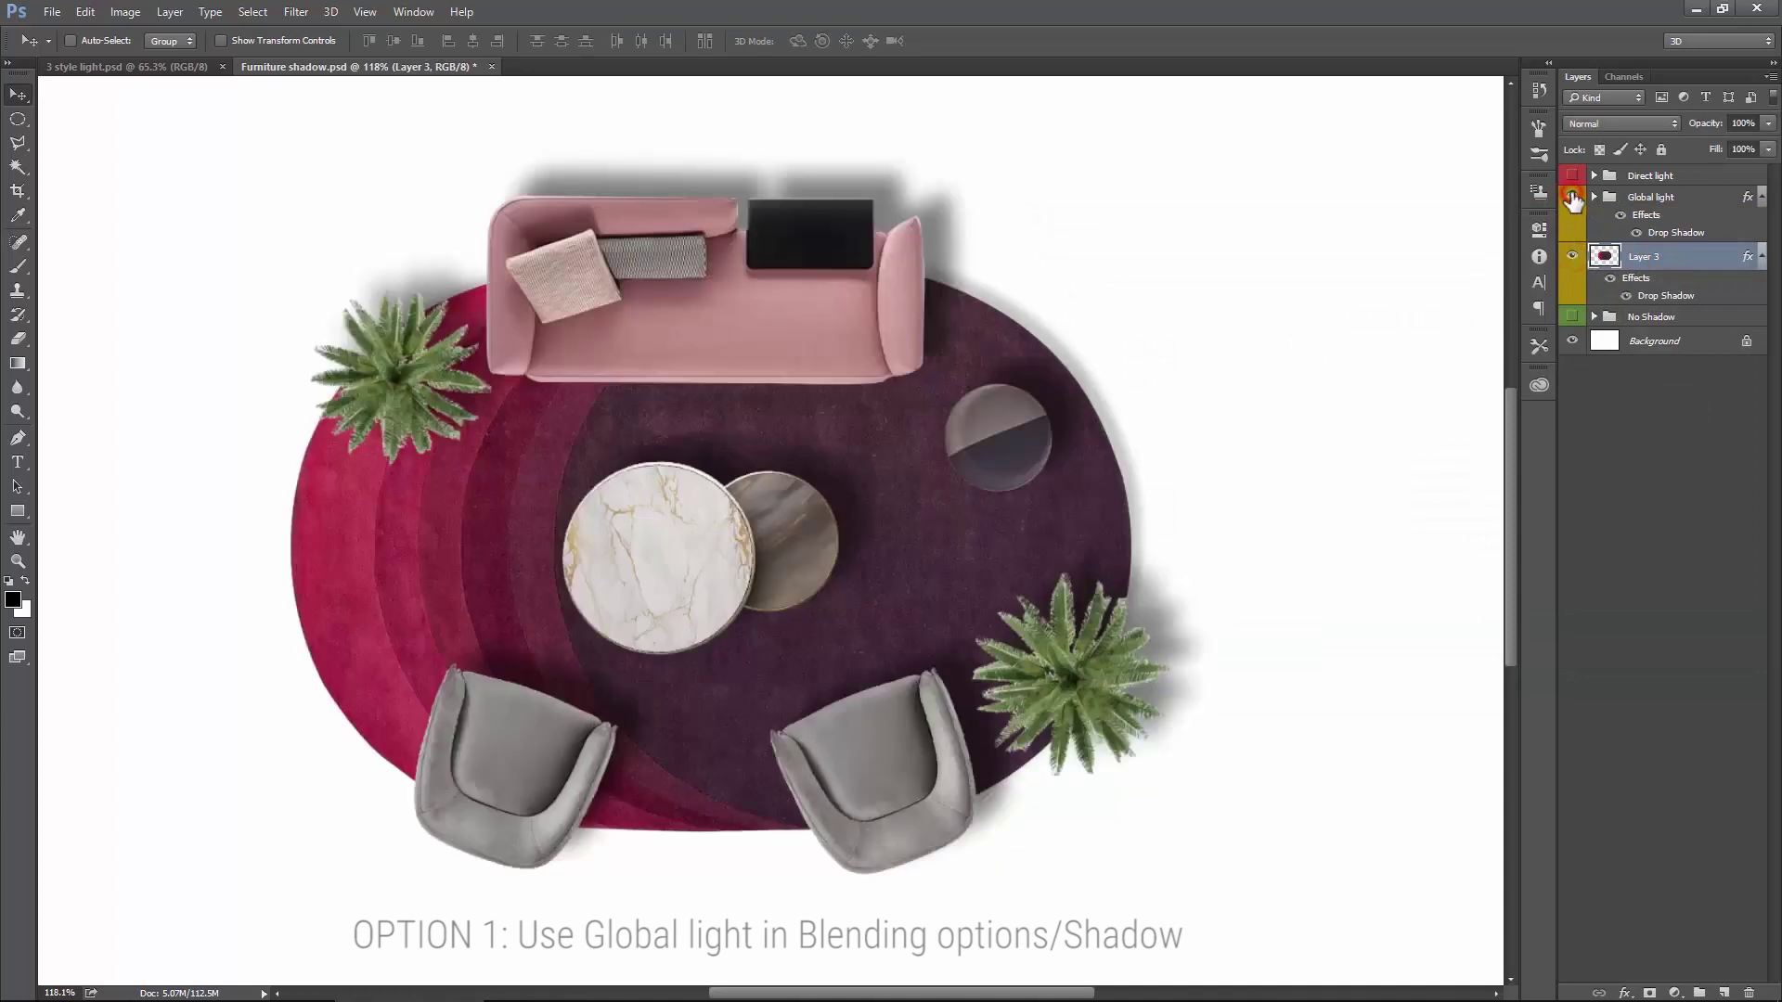
click(1619, 215)
click(1619, 215)
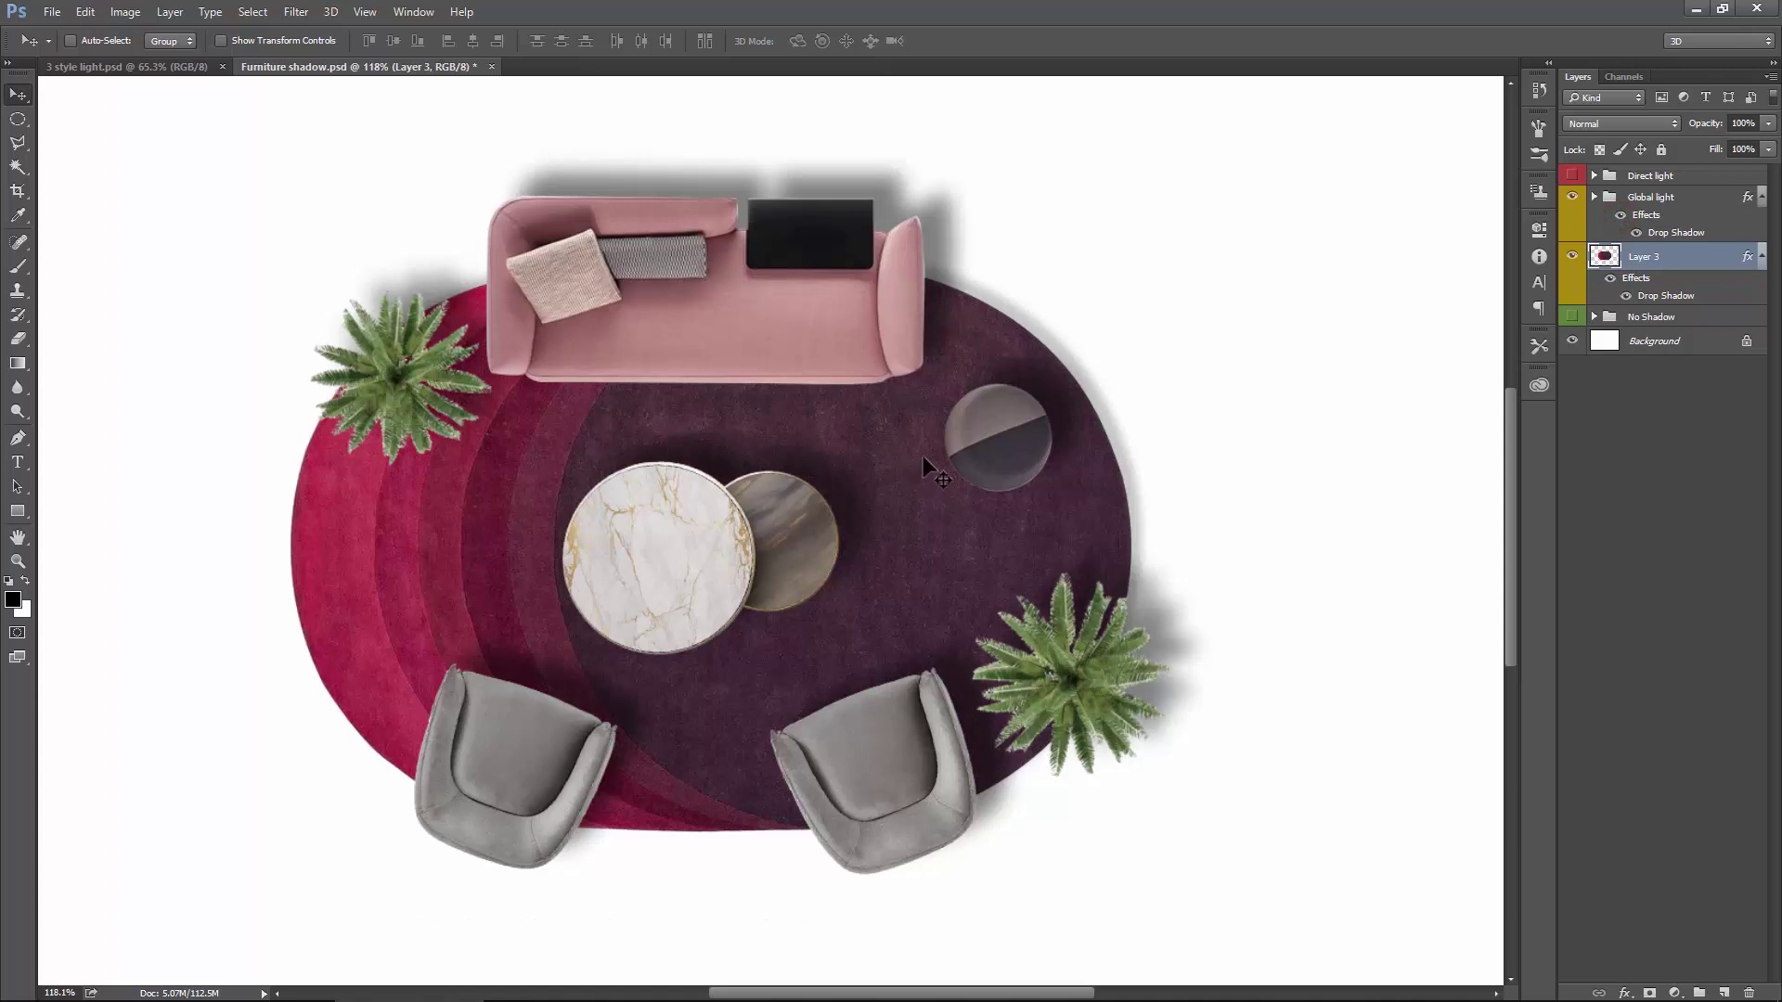
Step: Hide the Global light group and its separate rug layer, and show and expand the Direct light group
click(1571, 198)
click(1571, 257)
click(1572, 176)
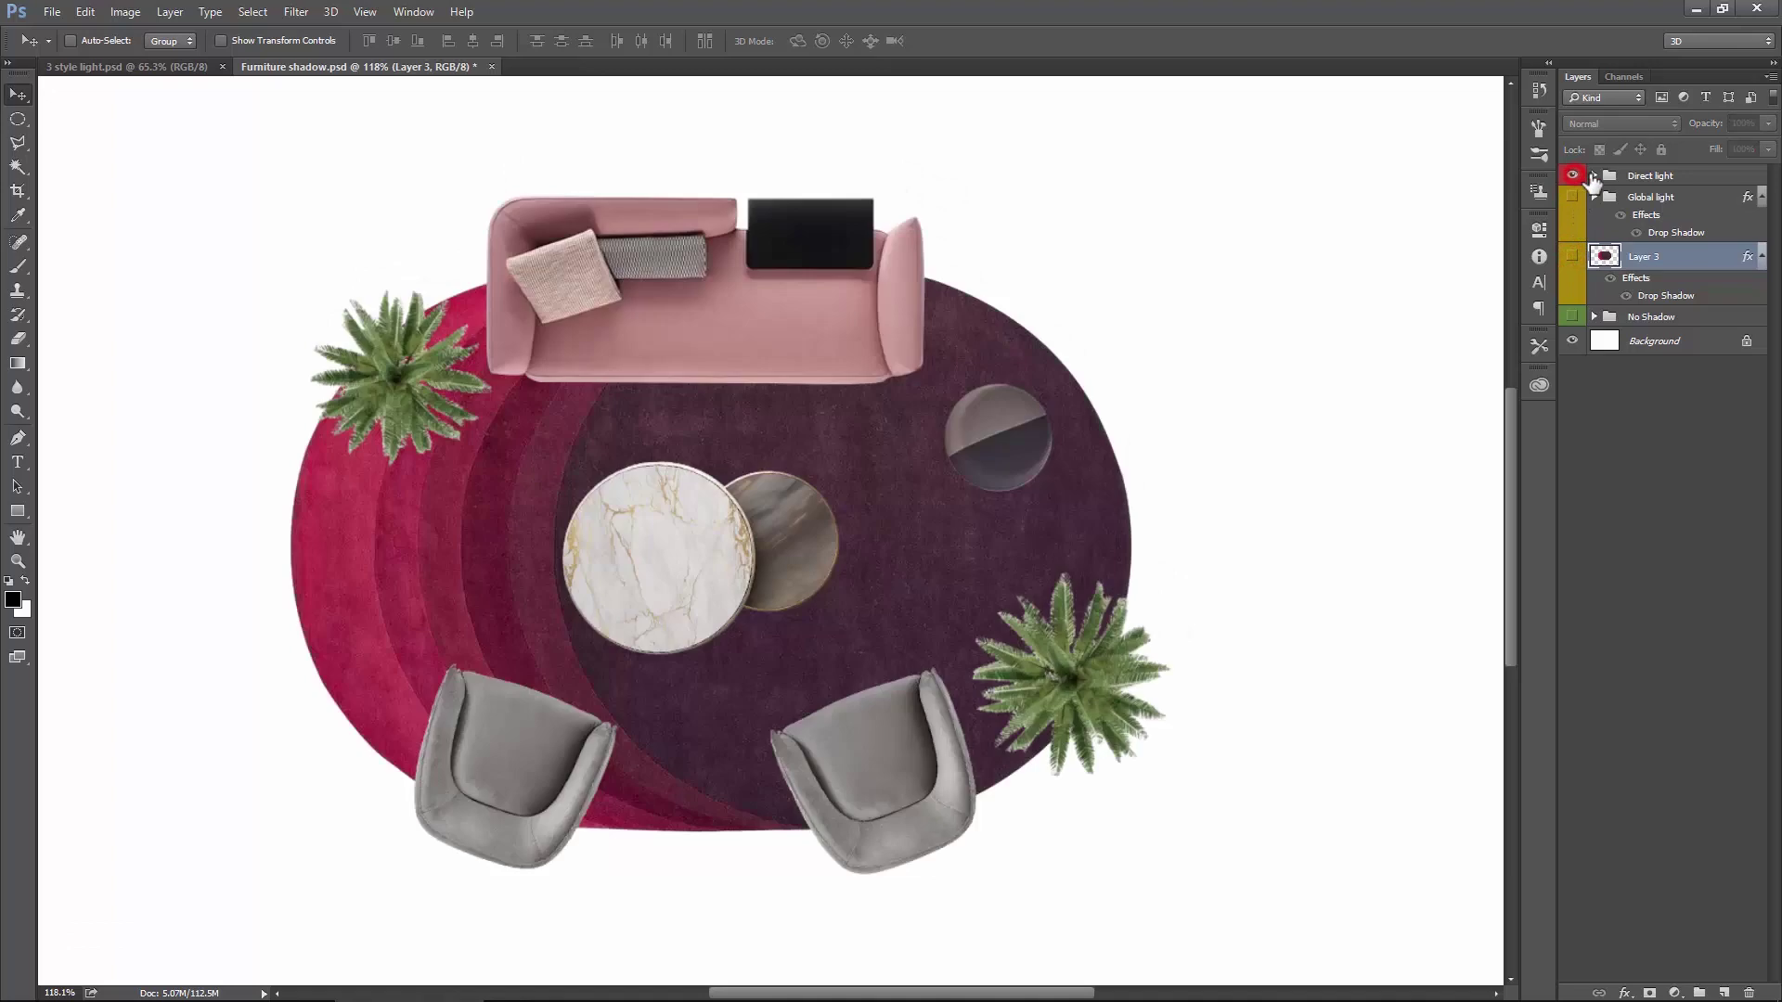
click(1594, 176)
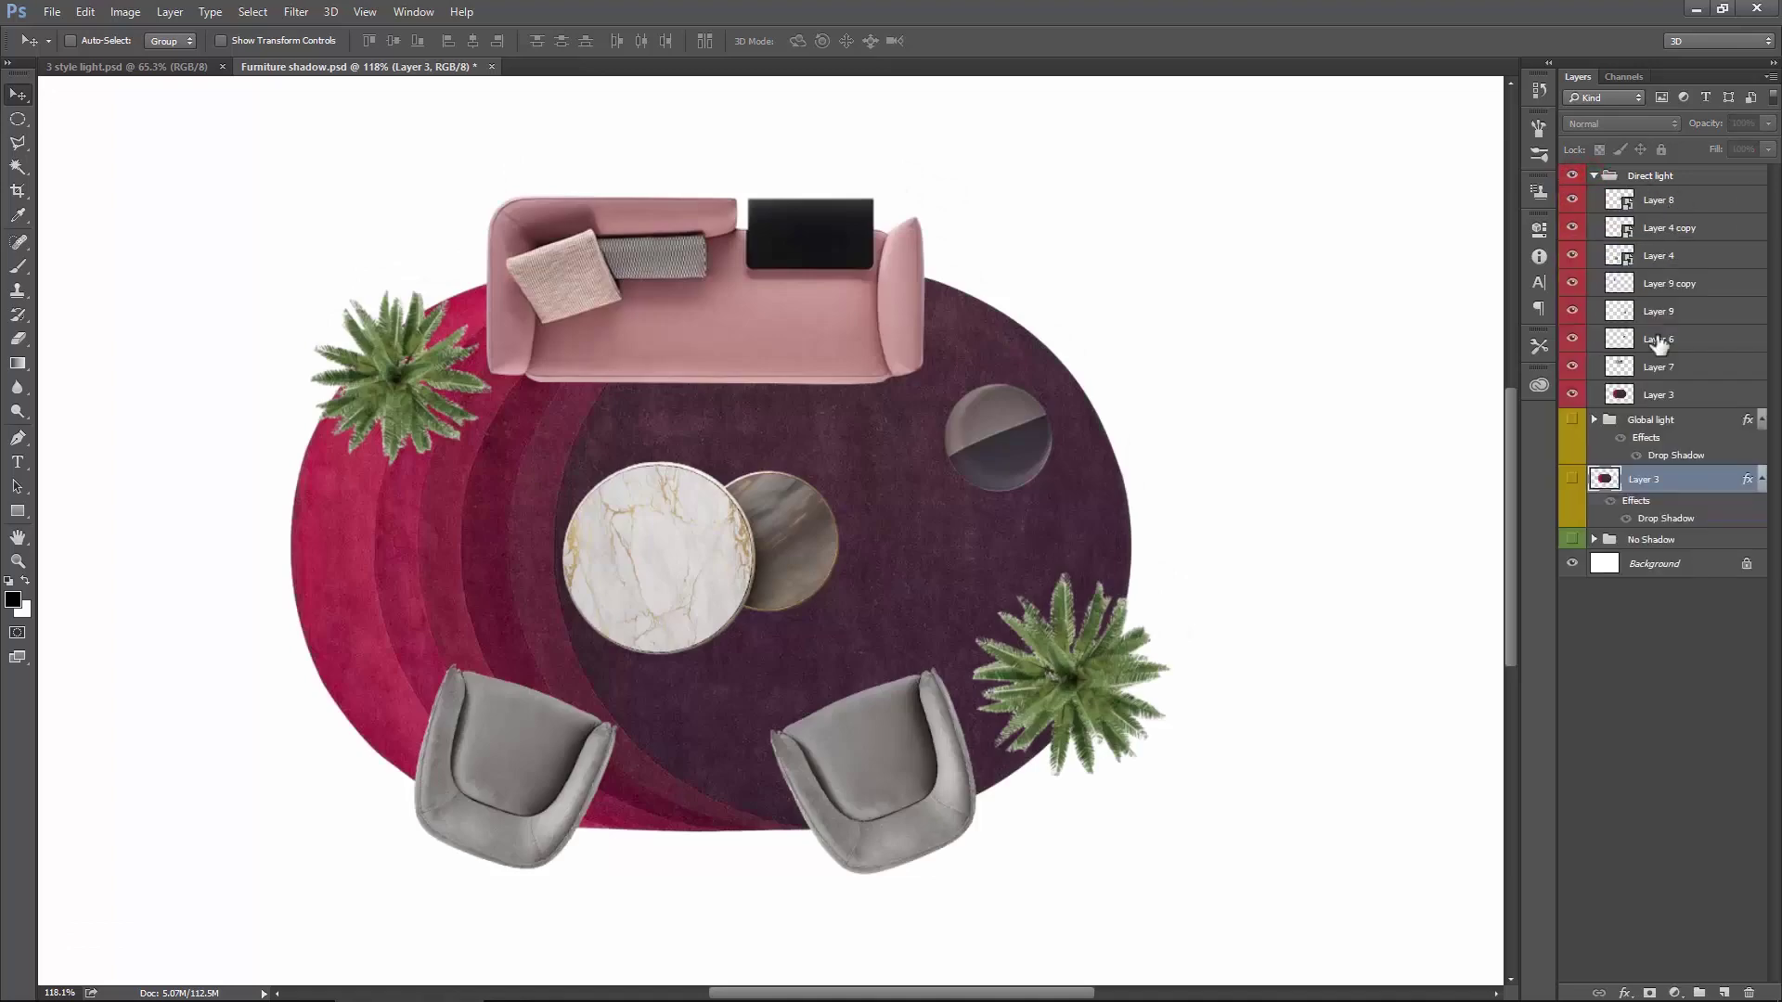
Step: With the Direct light group's Layer 3 selected, outline a long diagonal shadow area from the left armchair towards the sofa using the Polygonal Lasso
click(1644, 399)
scroll(543, 767, up, 2)
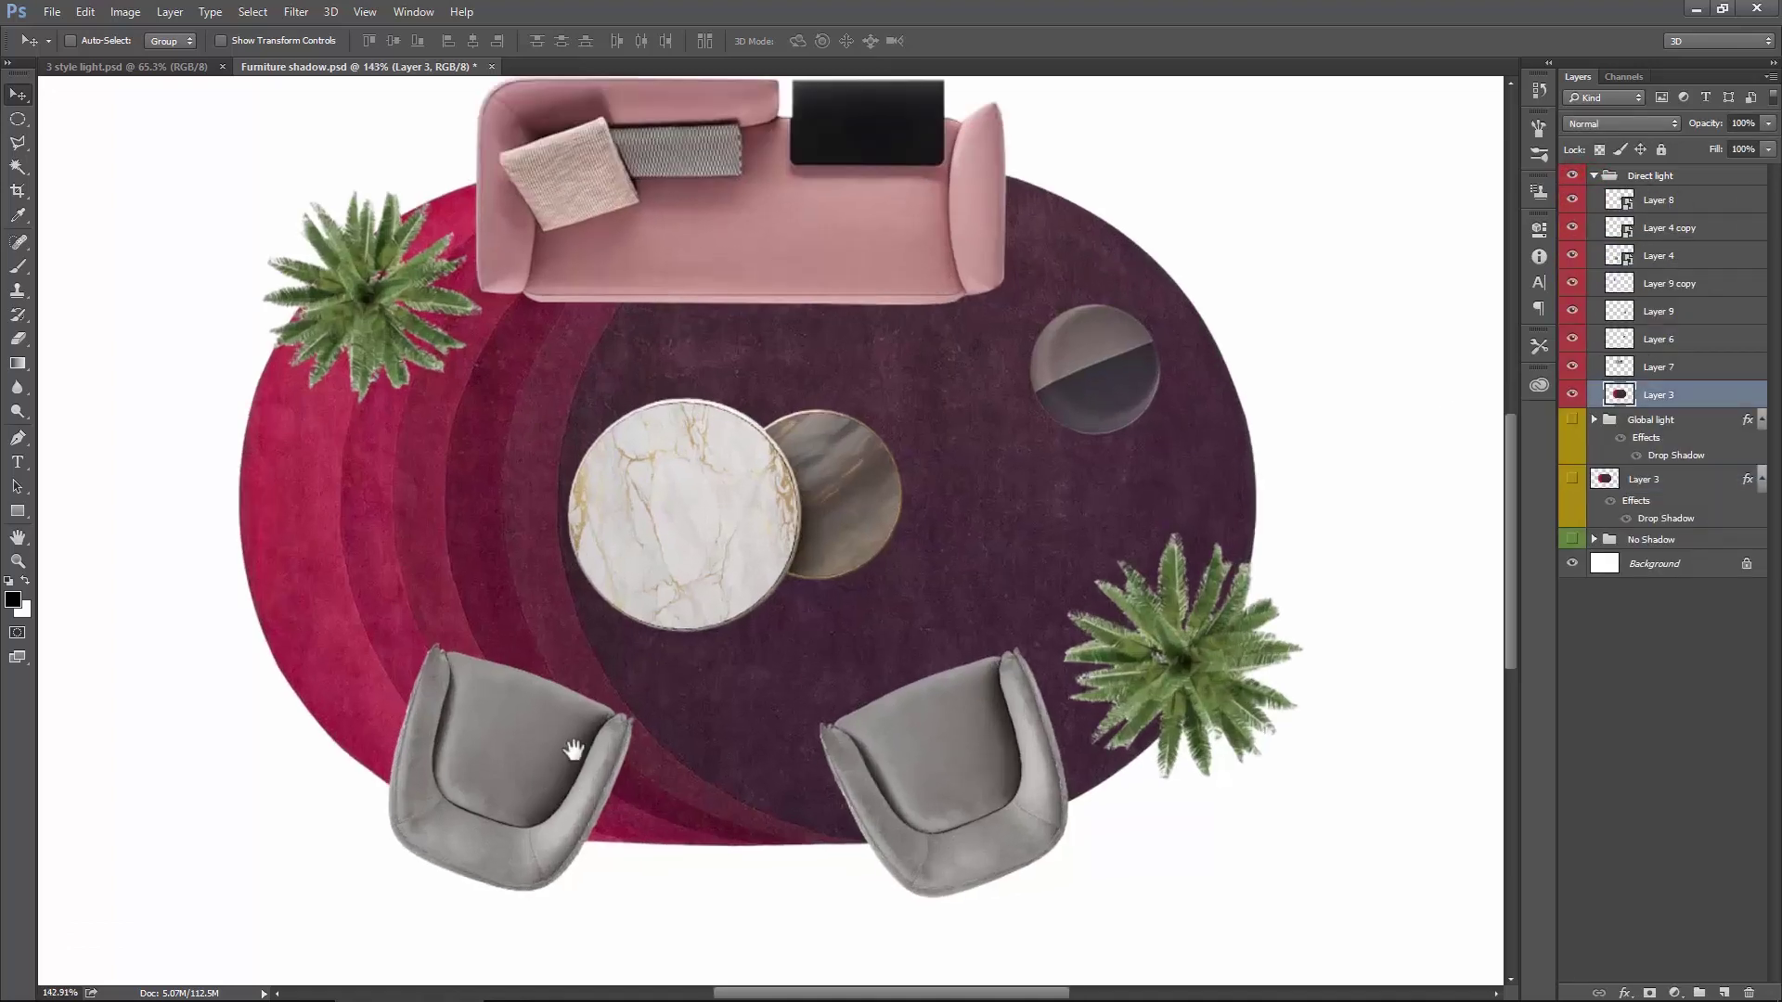
drag(571, 744, 640, 594)
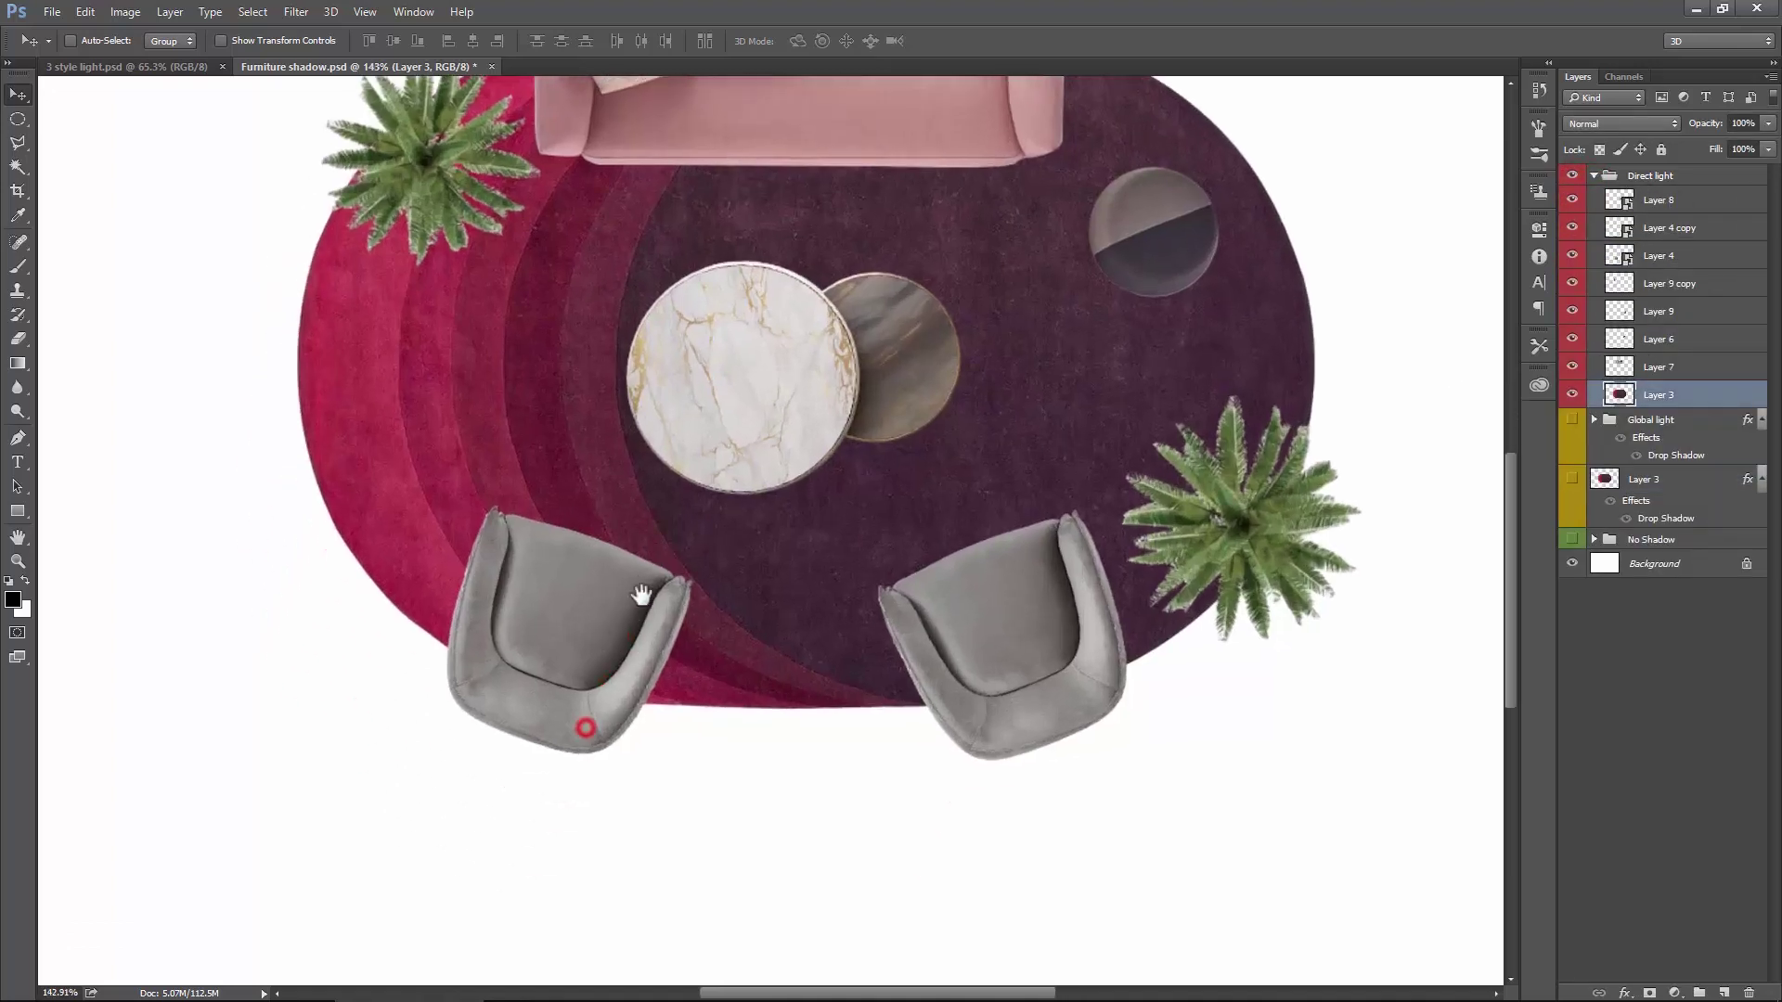
click(24, 145)
drag(721, 654, 613, 722)
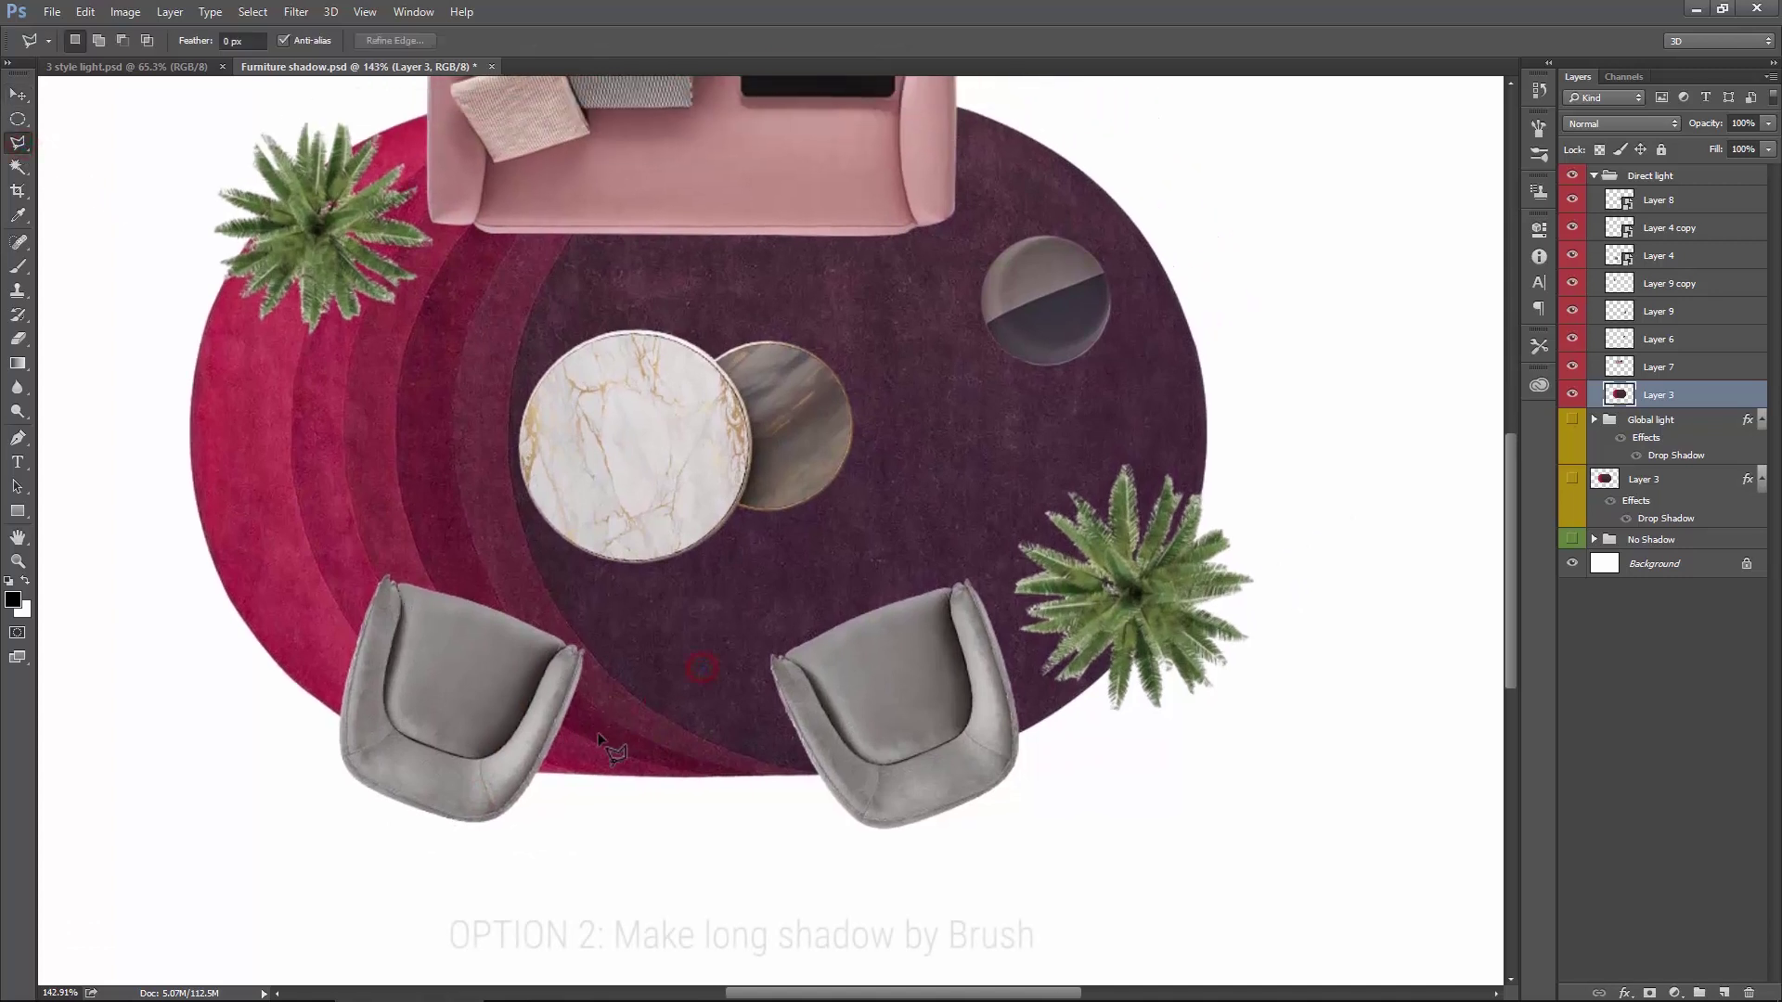
click(536, 775)
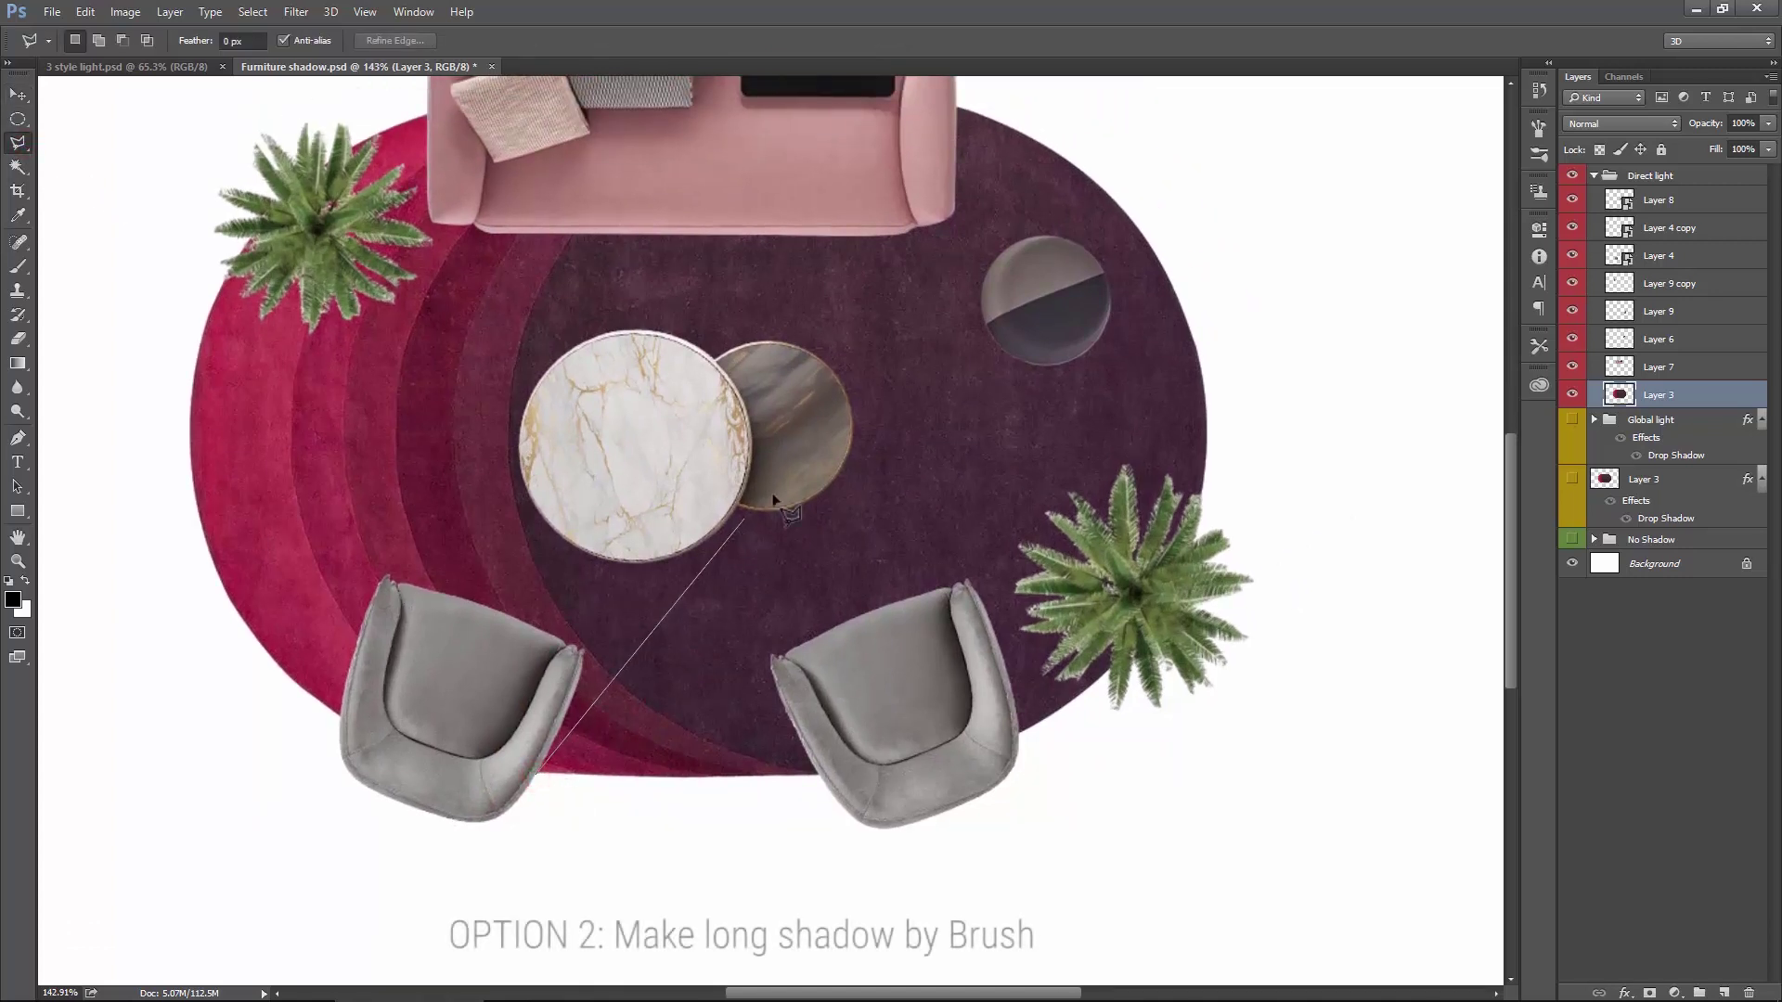
click(881, 328)
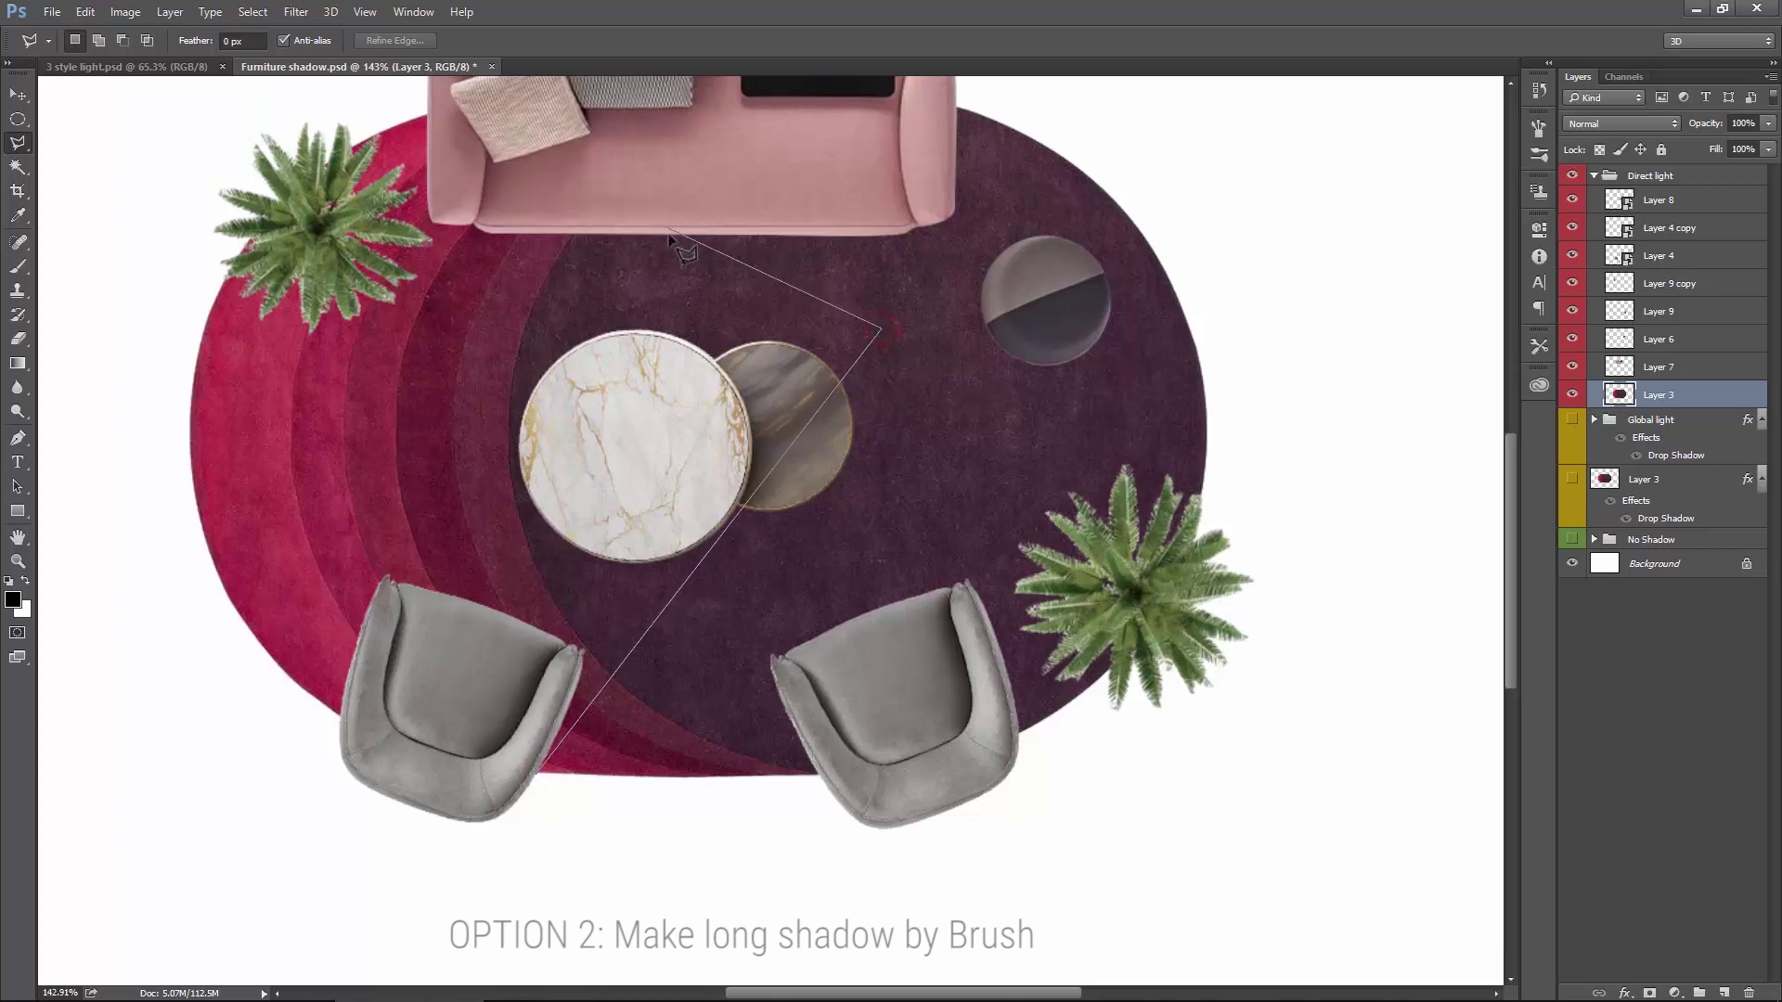
click(632, 192)
click(384, 728)
double_click(496, 781)
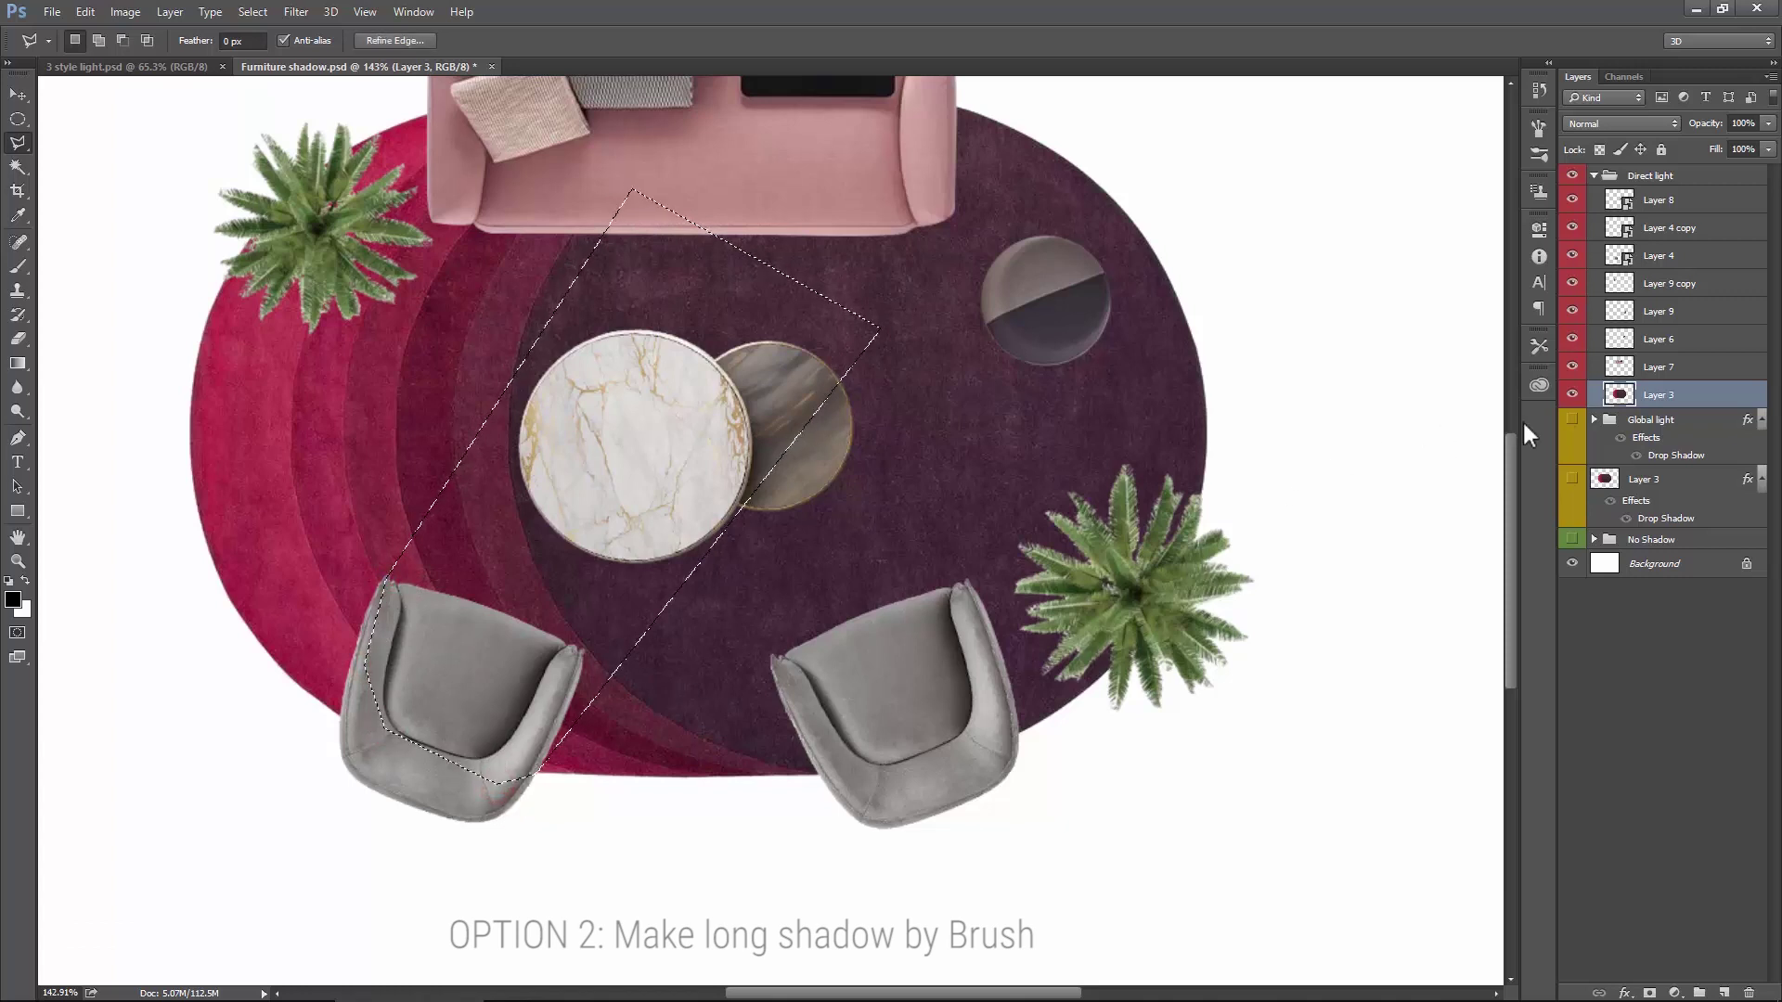
Step: Create a new layer above the rug in the Direct light group and name it Shadow
click(1722, 993)
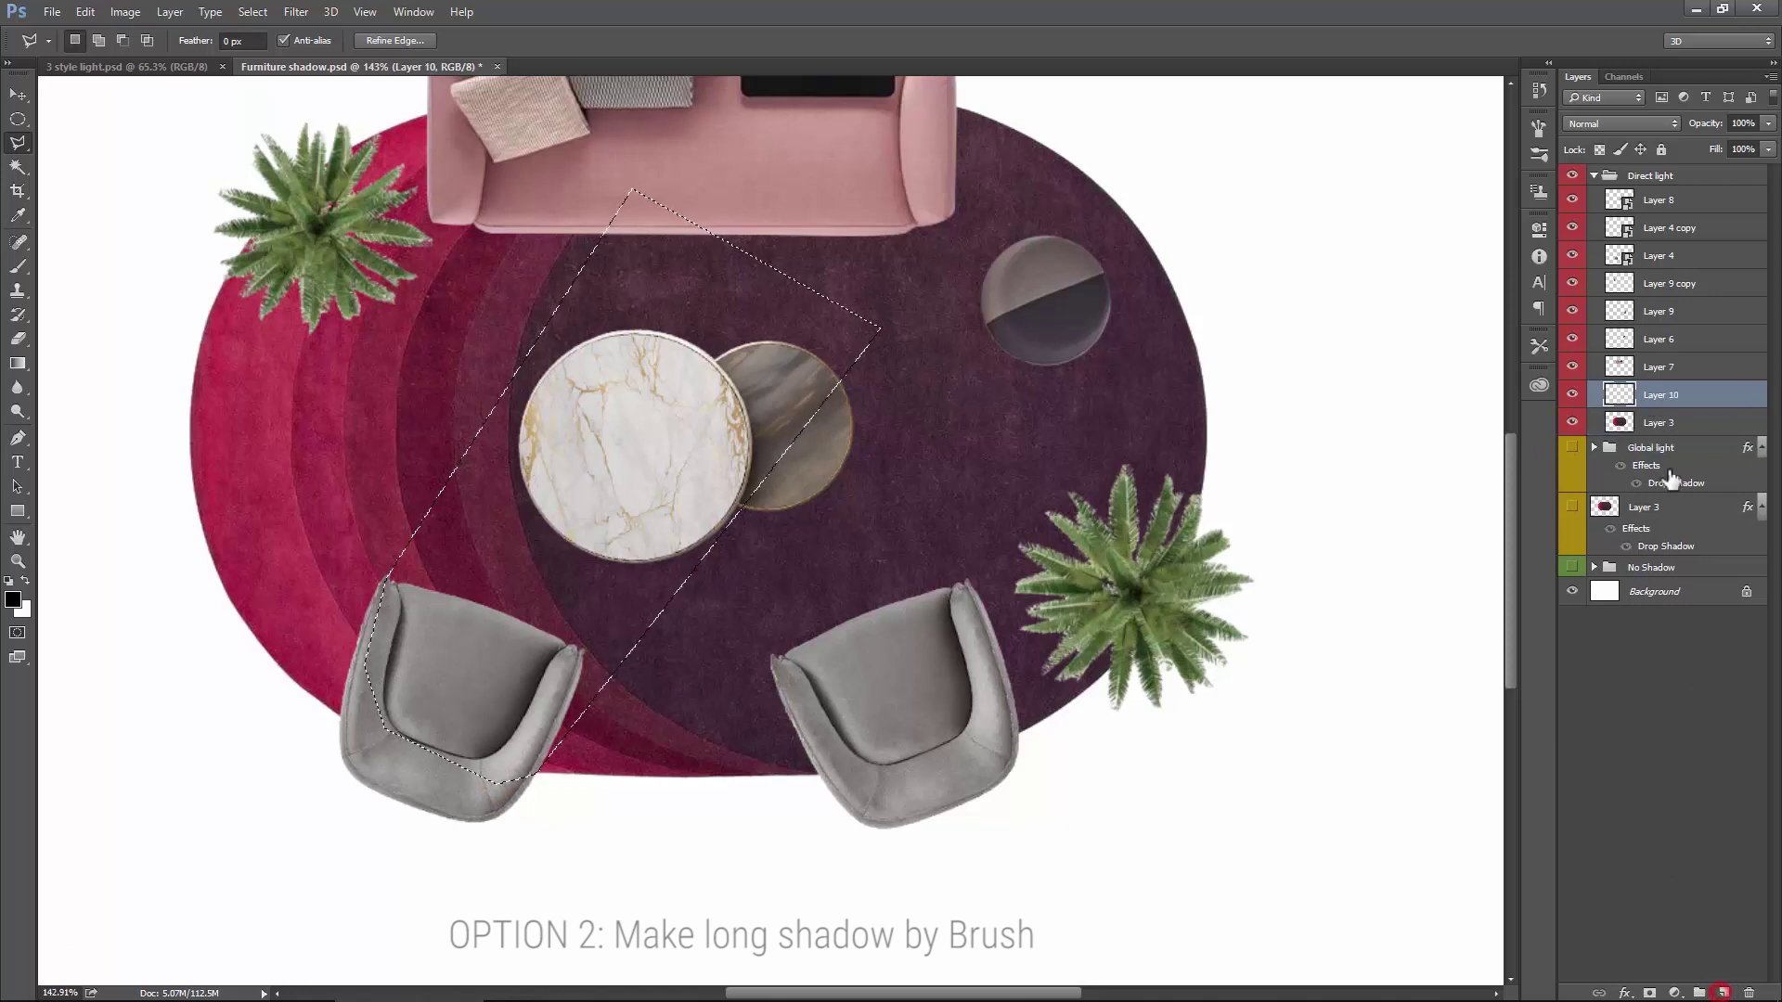
double_click(1661, 396)
text(Shadow)
key(Return)
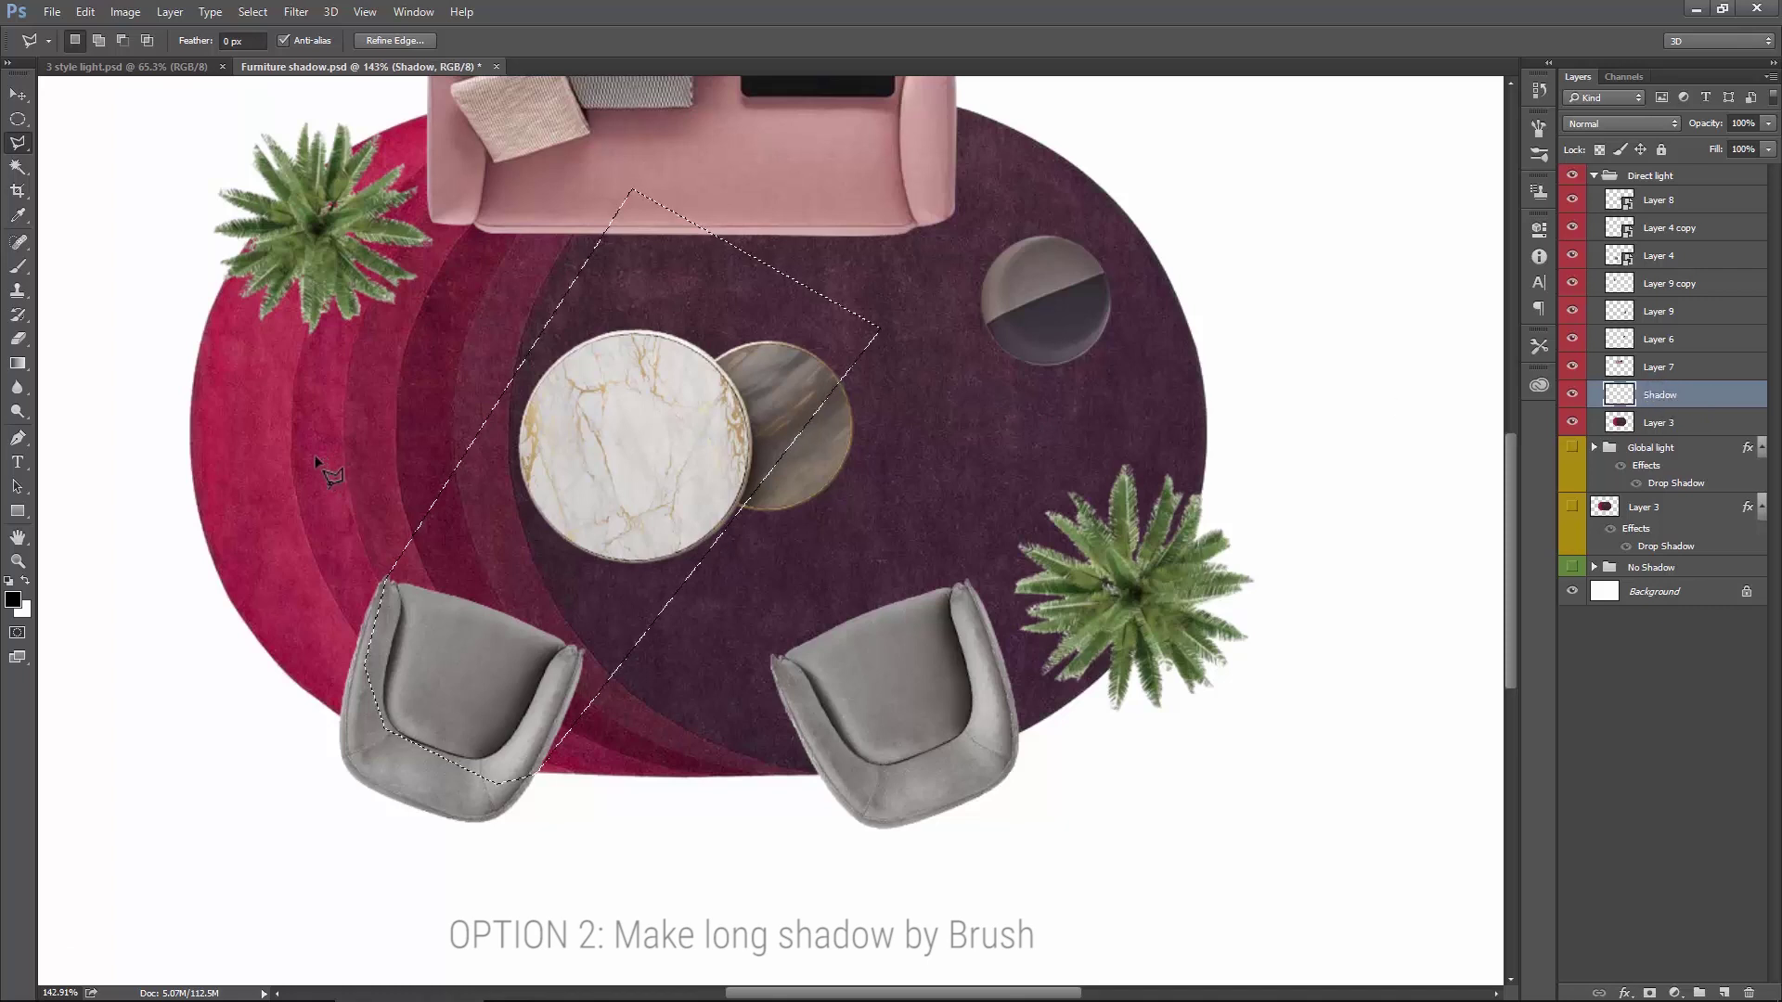
Step: Set up the Brush with a size of 400 px and black as the foreground color
click(18, 269)
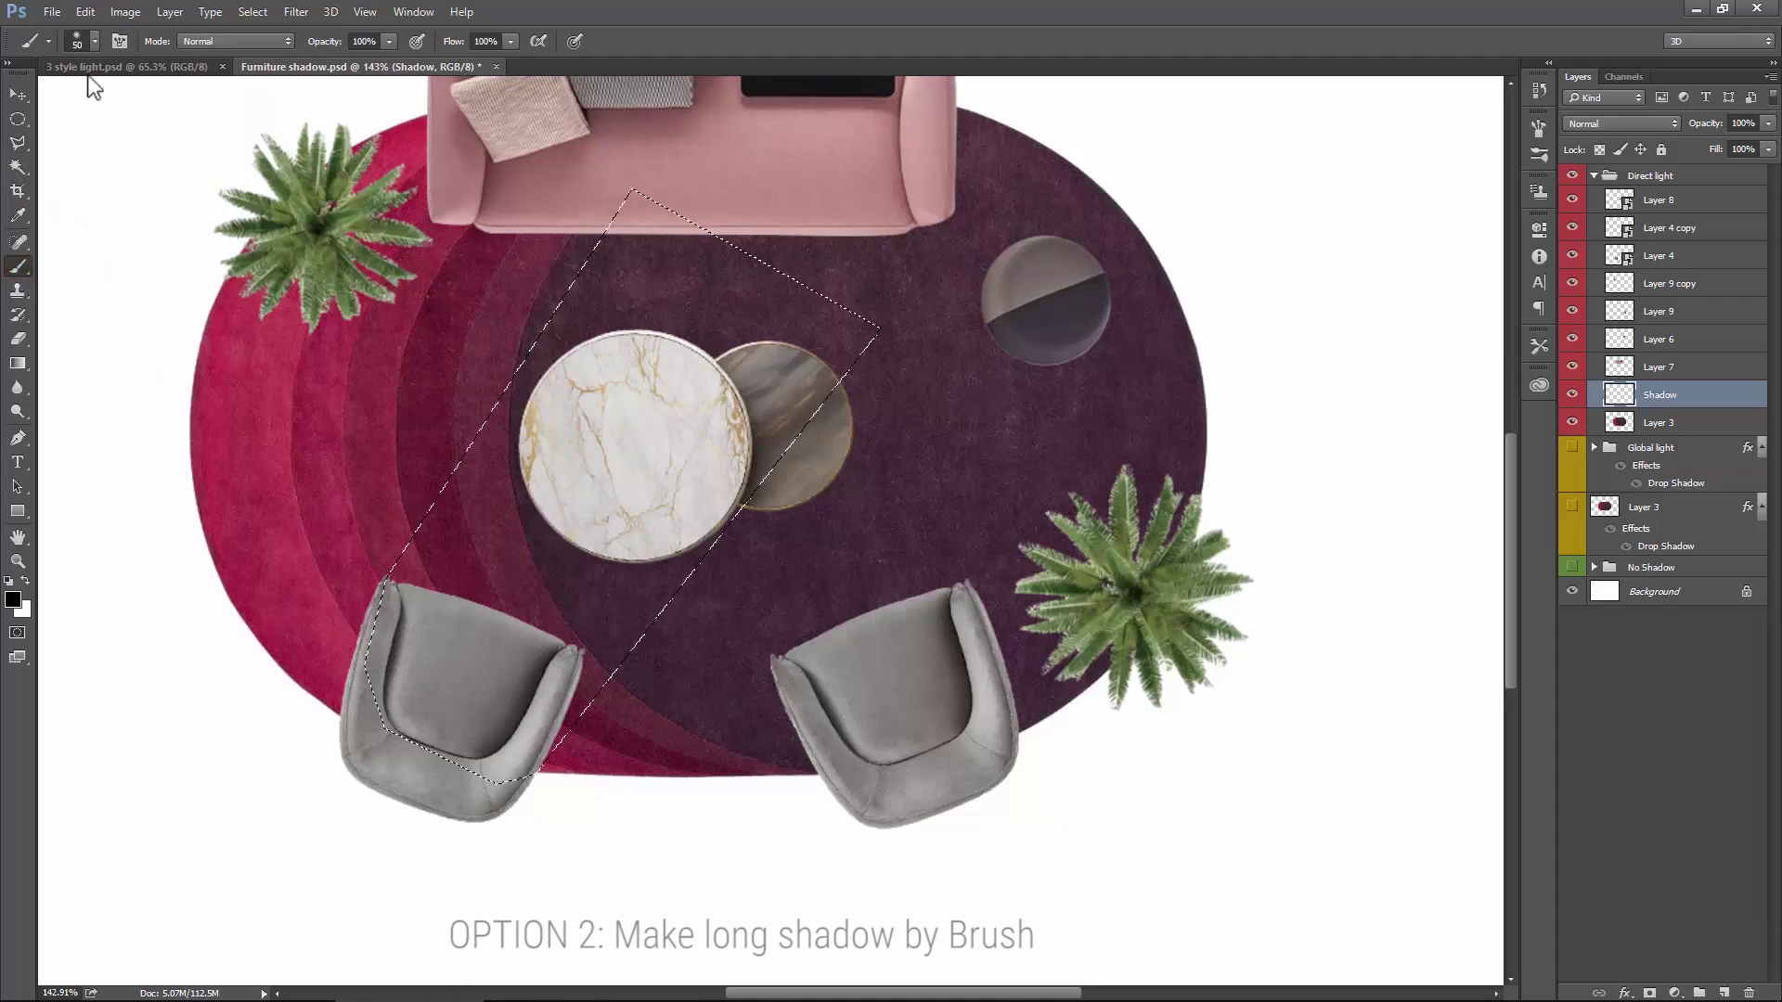
click(95, 42)
click(189, 78)
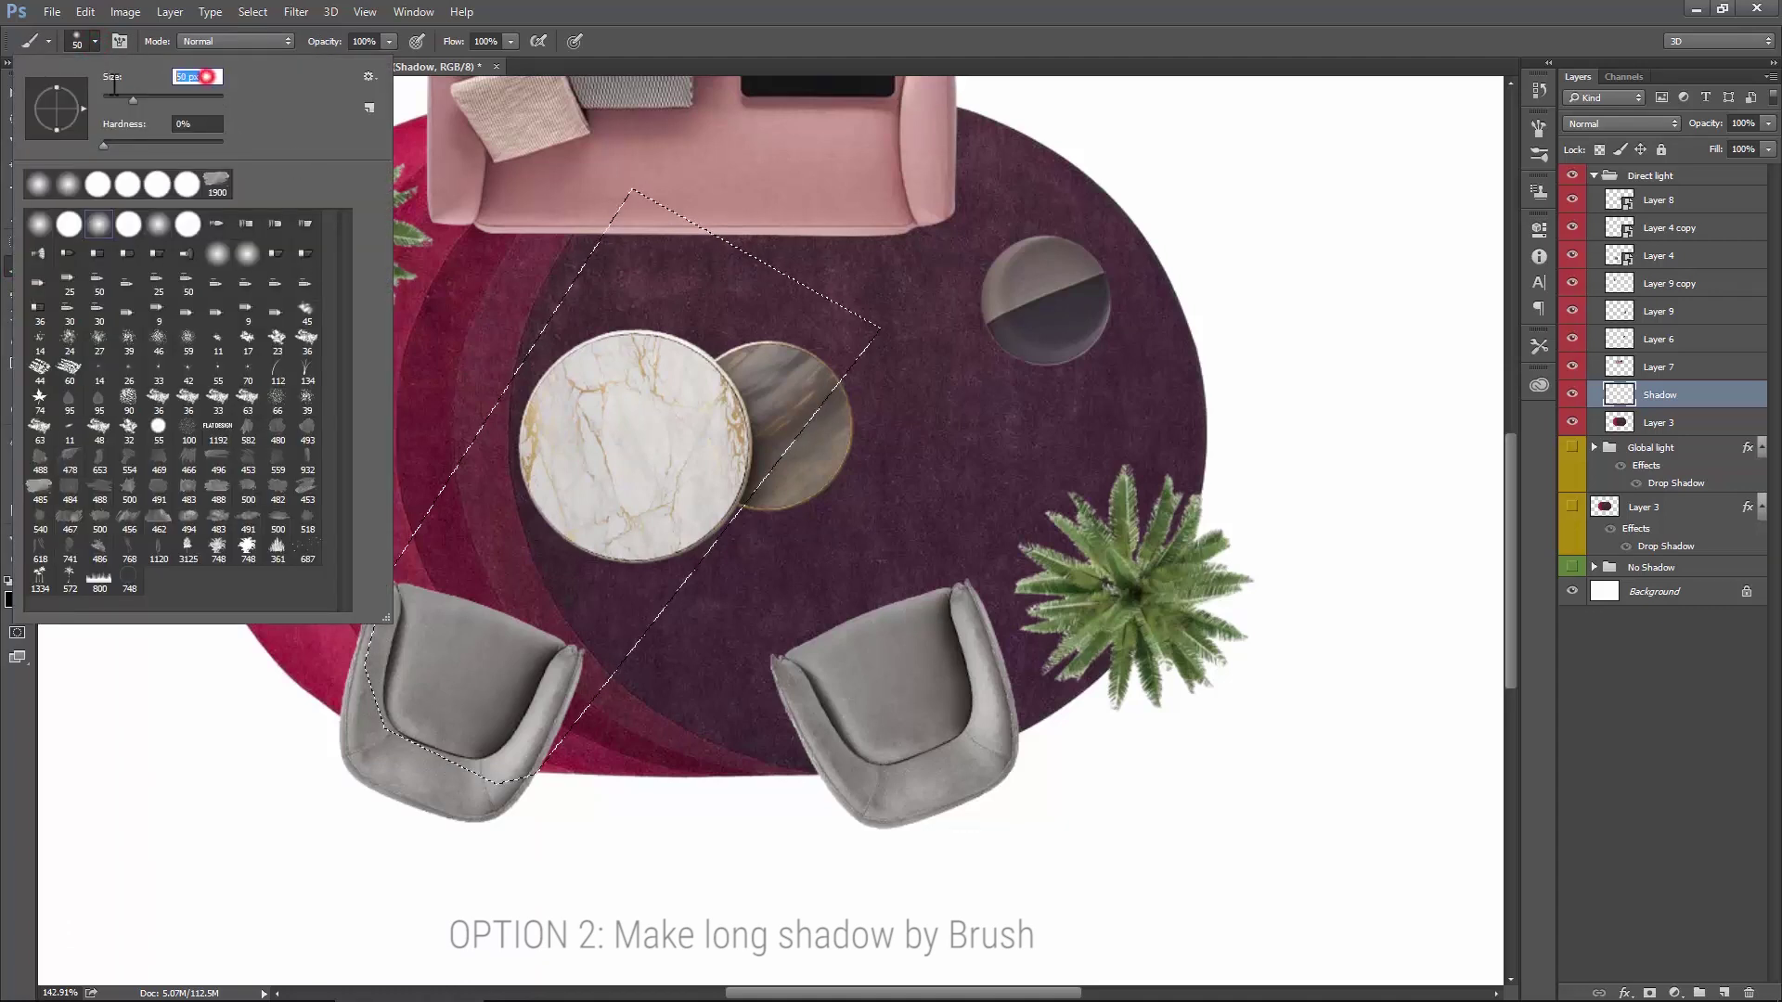
text(400)
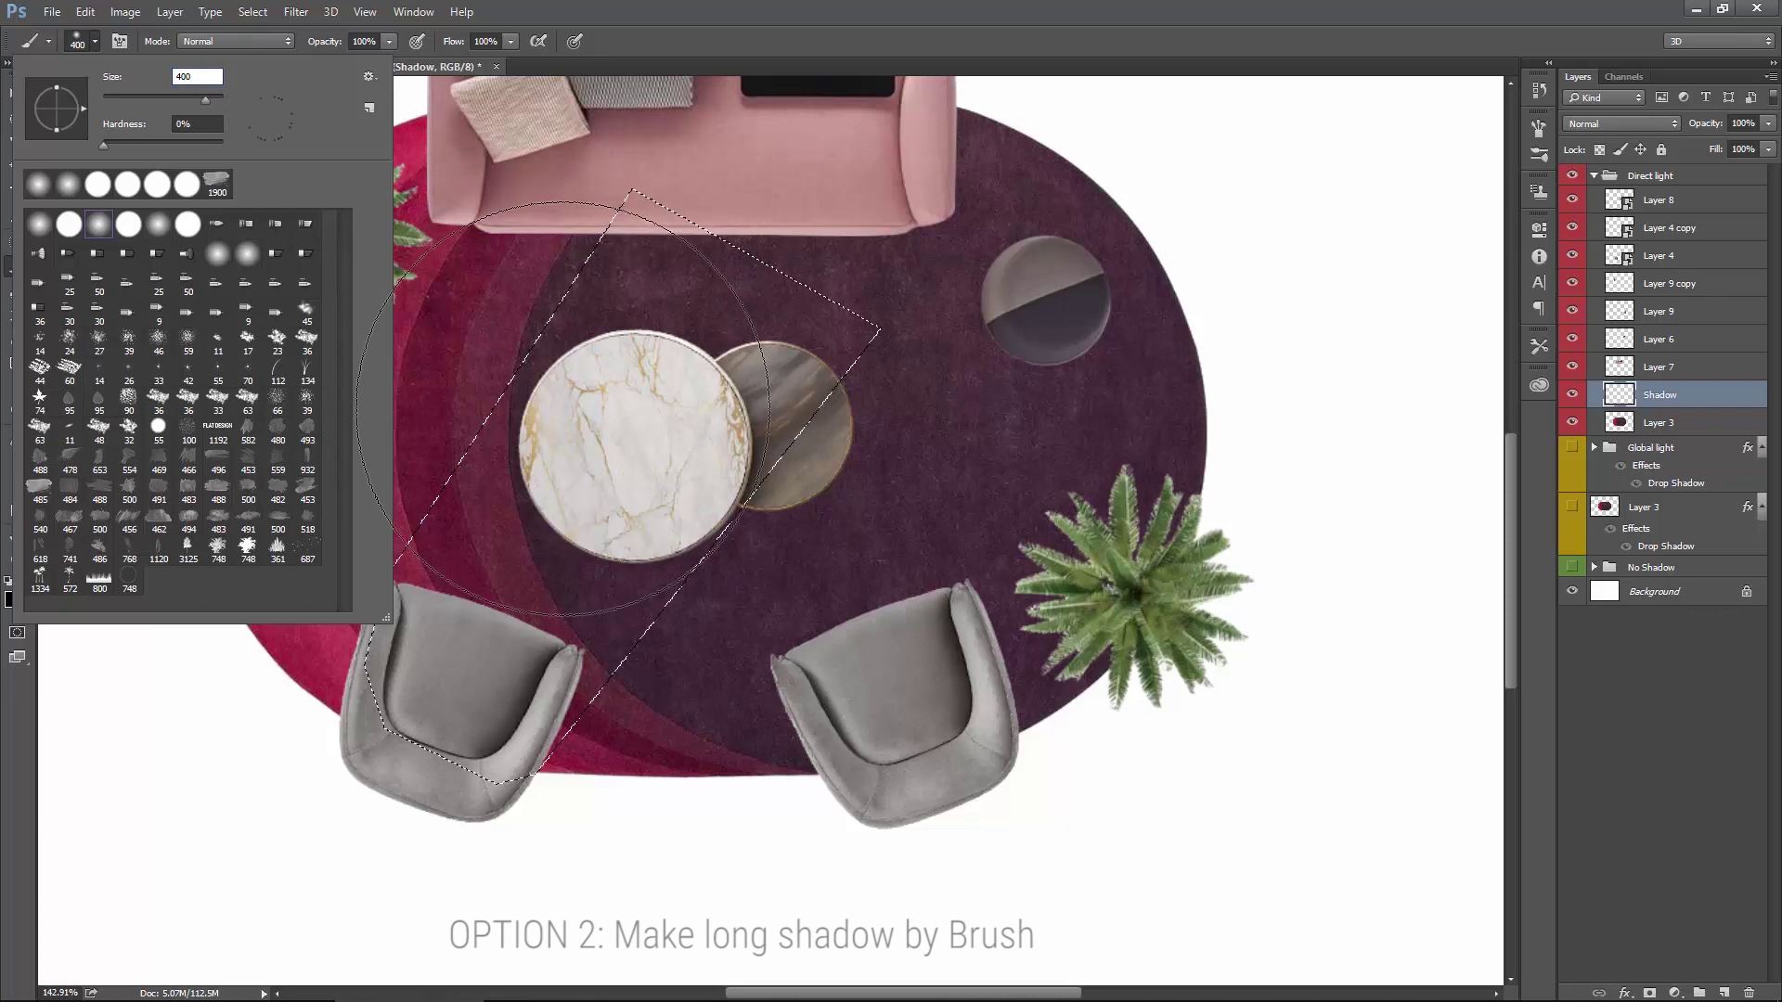
key(Return)
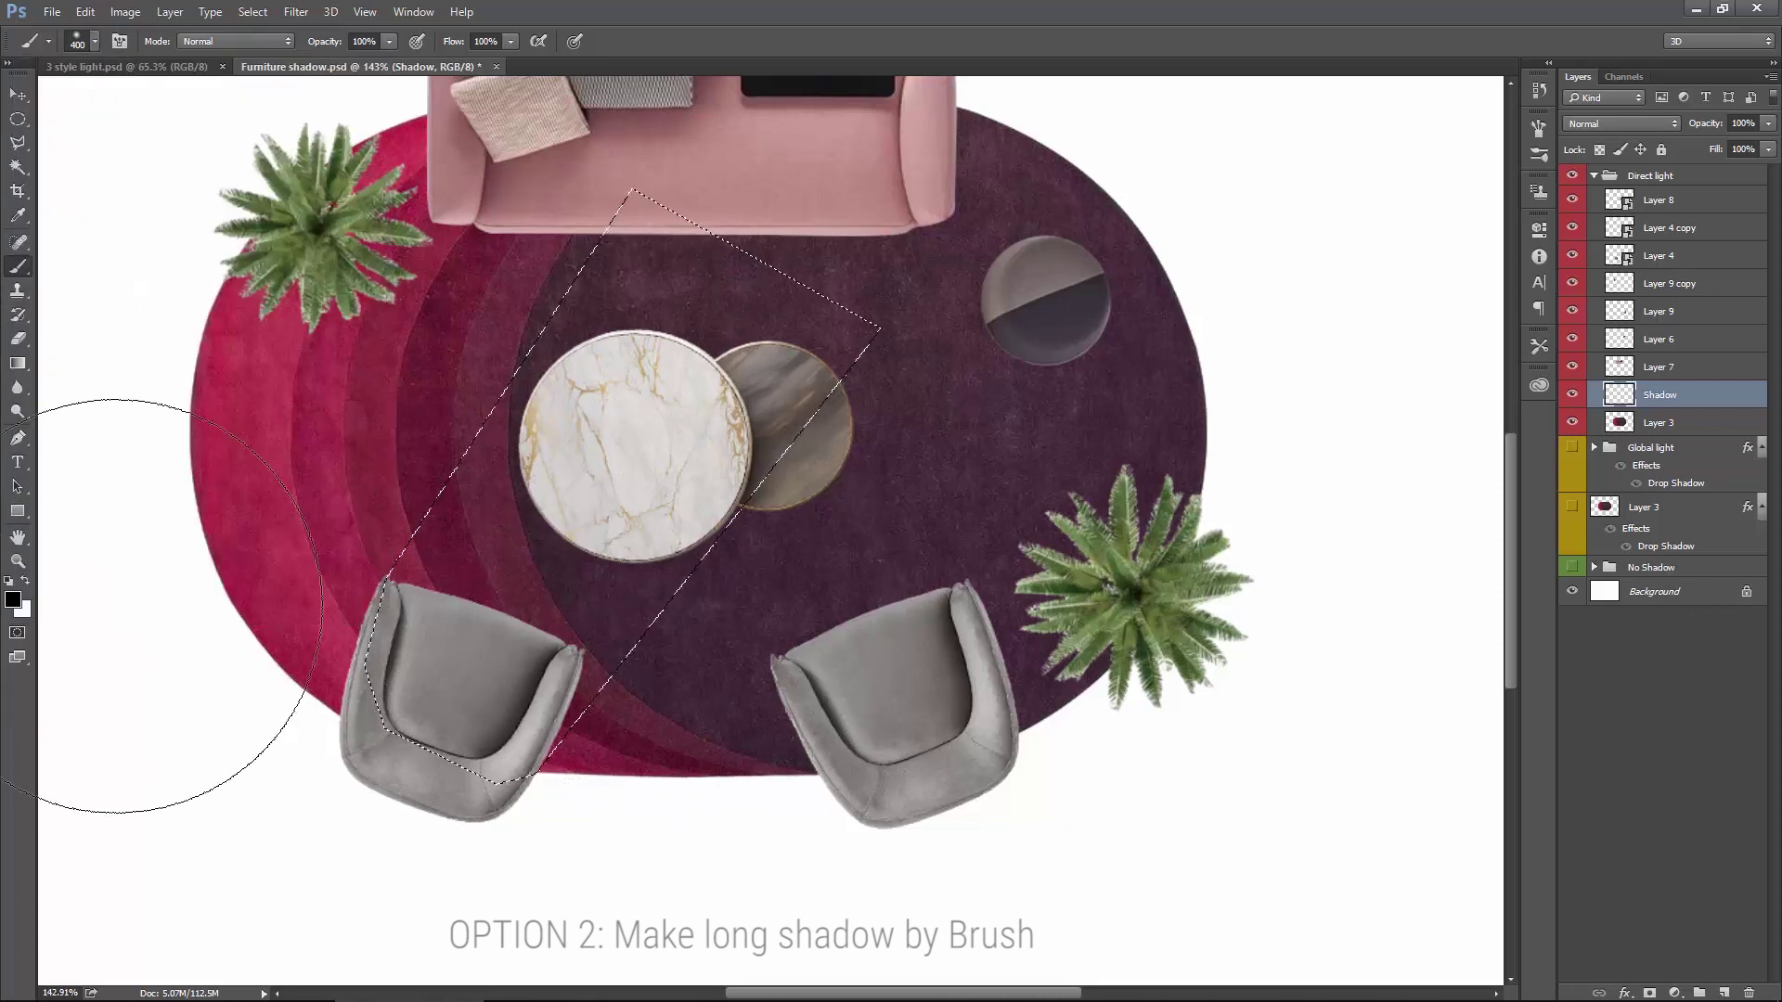
click(12, 599)
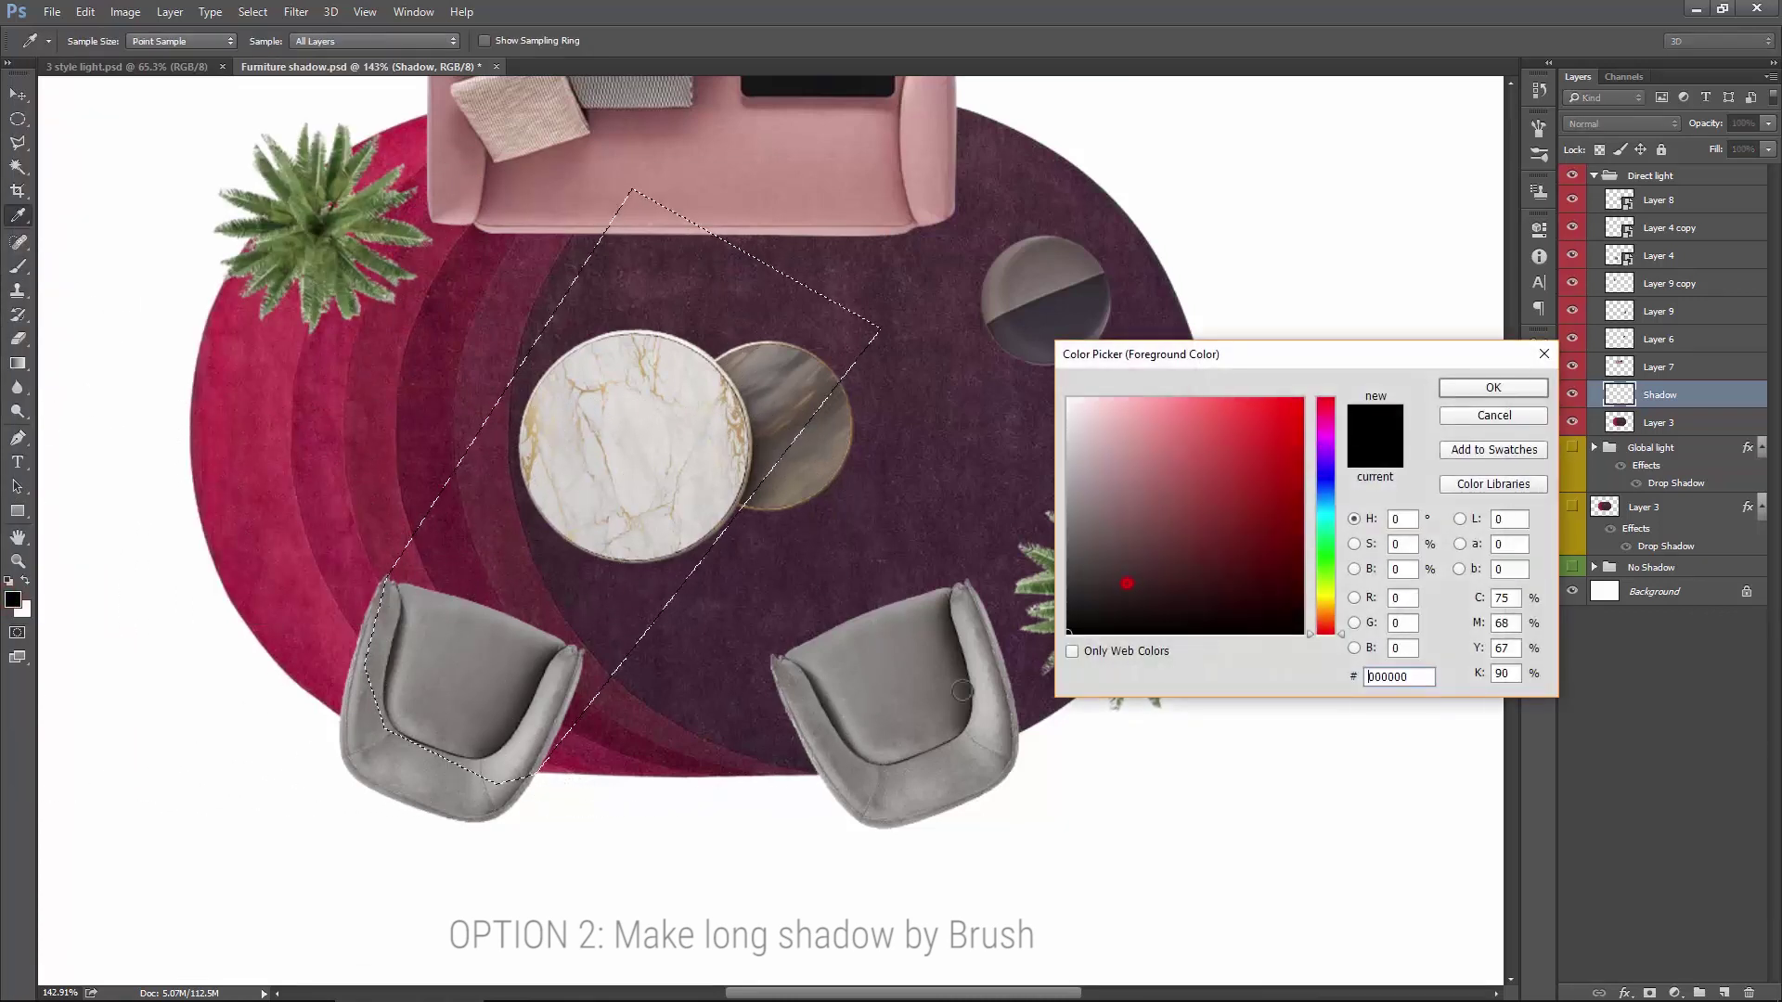
click(1456, 389)
Step: Paint a soft black shadow inside the diagonal selection by the left armchair on the Shadow layer, then deselect
scroll(692, 641, down, 2)
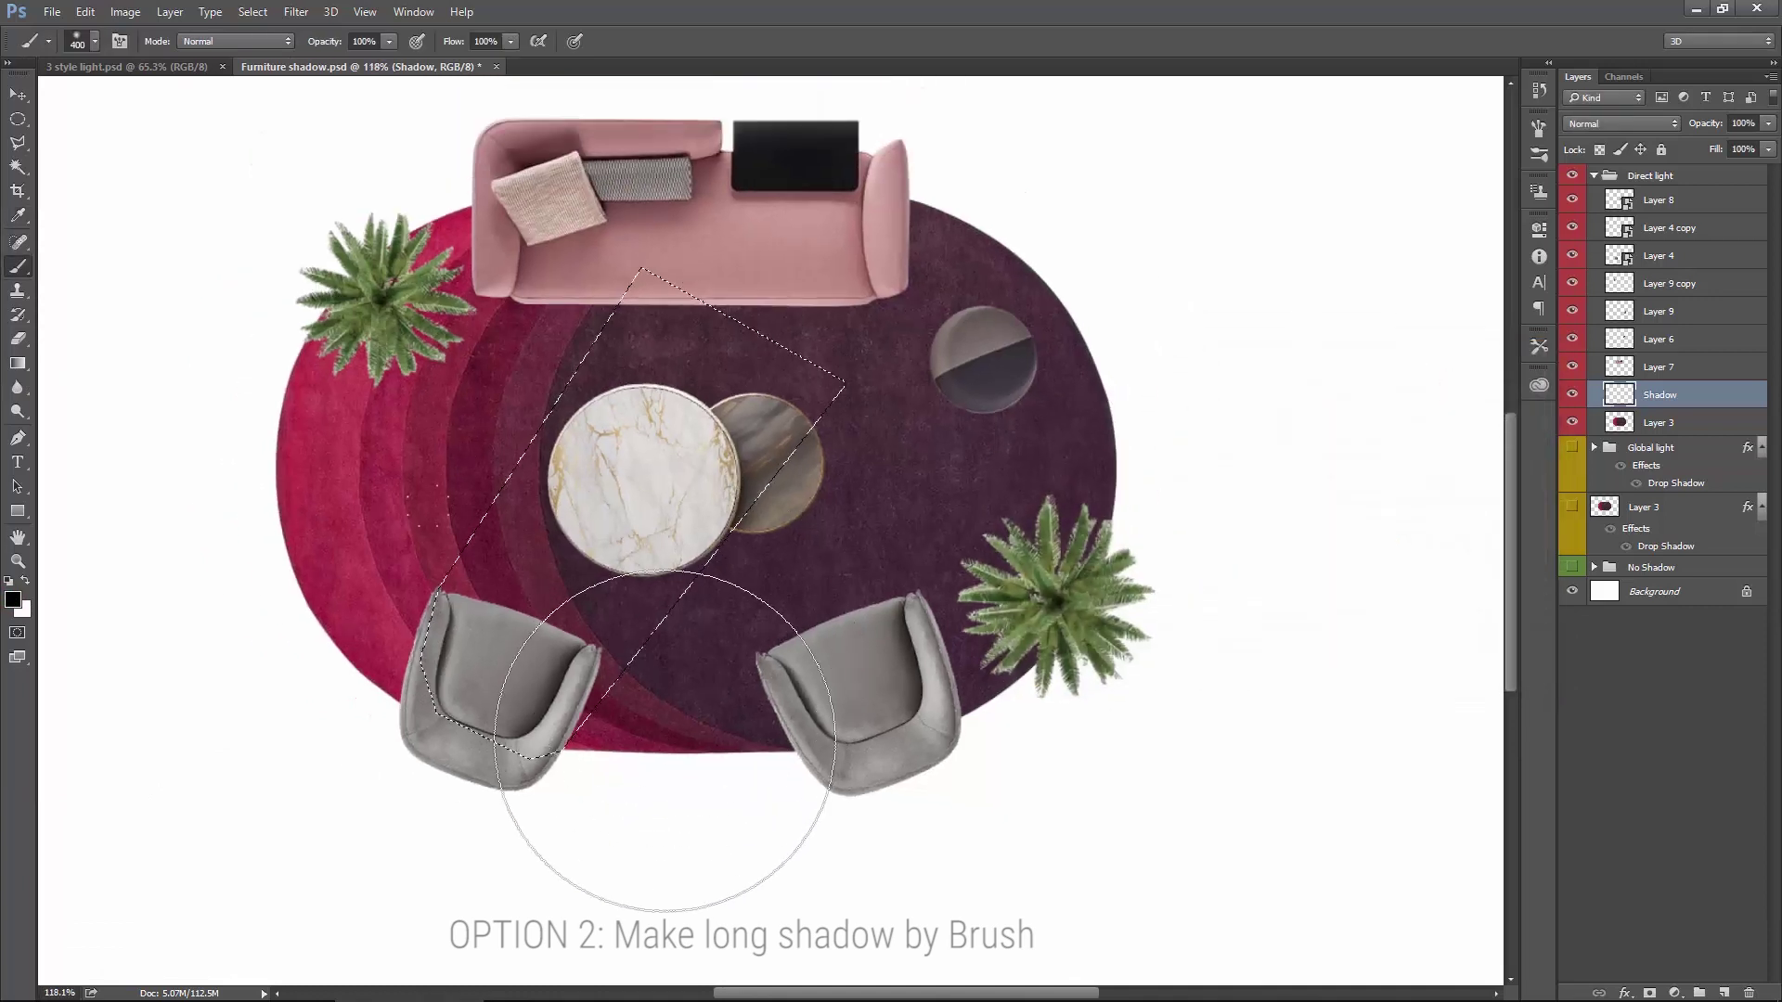
mouse_move(525, 733)
mouse_down()
mouse_move(696, 673)
mouse_move(408, 566)
mouse_move(325, 427)
mouse_move(442, 728)
mouse_move(537, 677)
mouse_move(486, 676)
mouse_up()
mouse_move(867, 636)
mouse_down()
mouse_move(435, 545)
mouse_move(404, 503)
mouse_move(482, 547)
mouse_up()
key(v)
key(ctrl+d)
Step: Soften the armchair's painted shadow with a Gaussian Blur of about 6 pixels
scroll(546, 617, up, 1)
scroll(549, 624, up, 1)
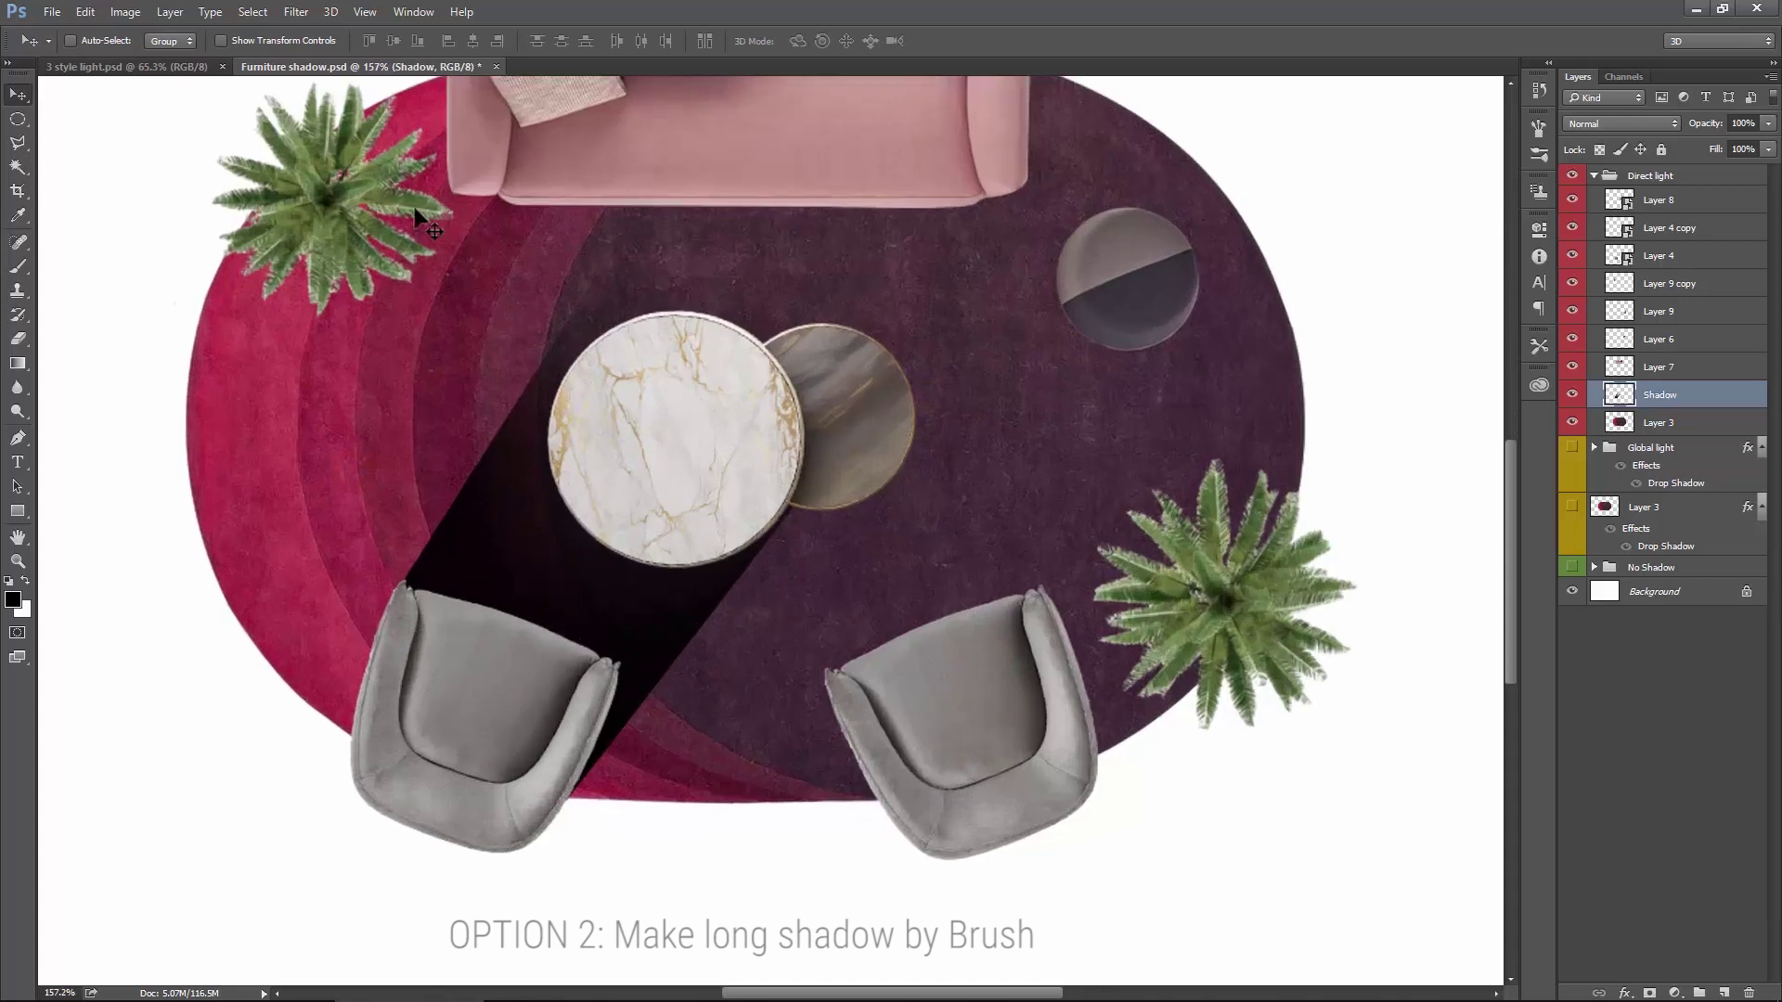
click(295, 12)
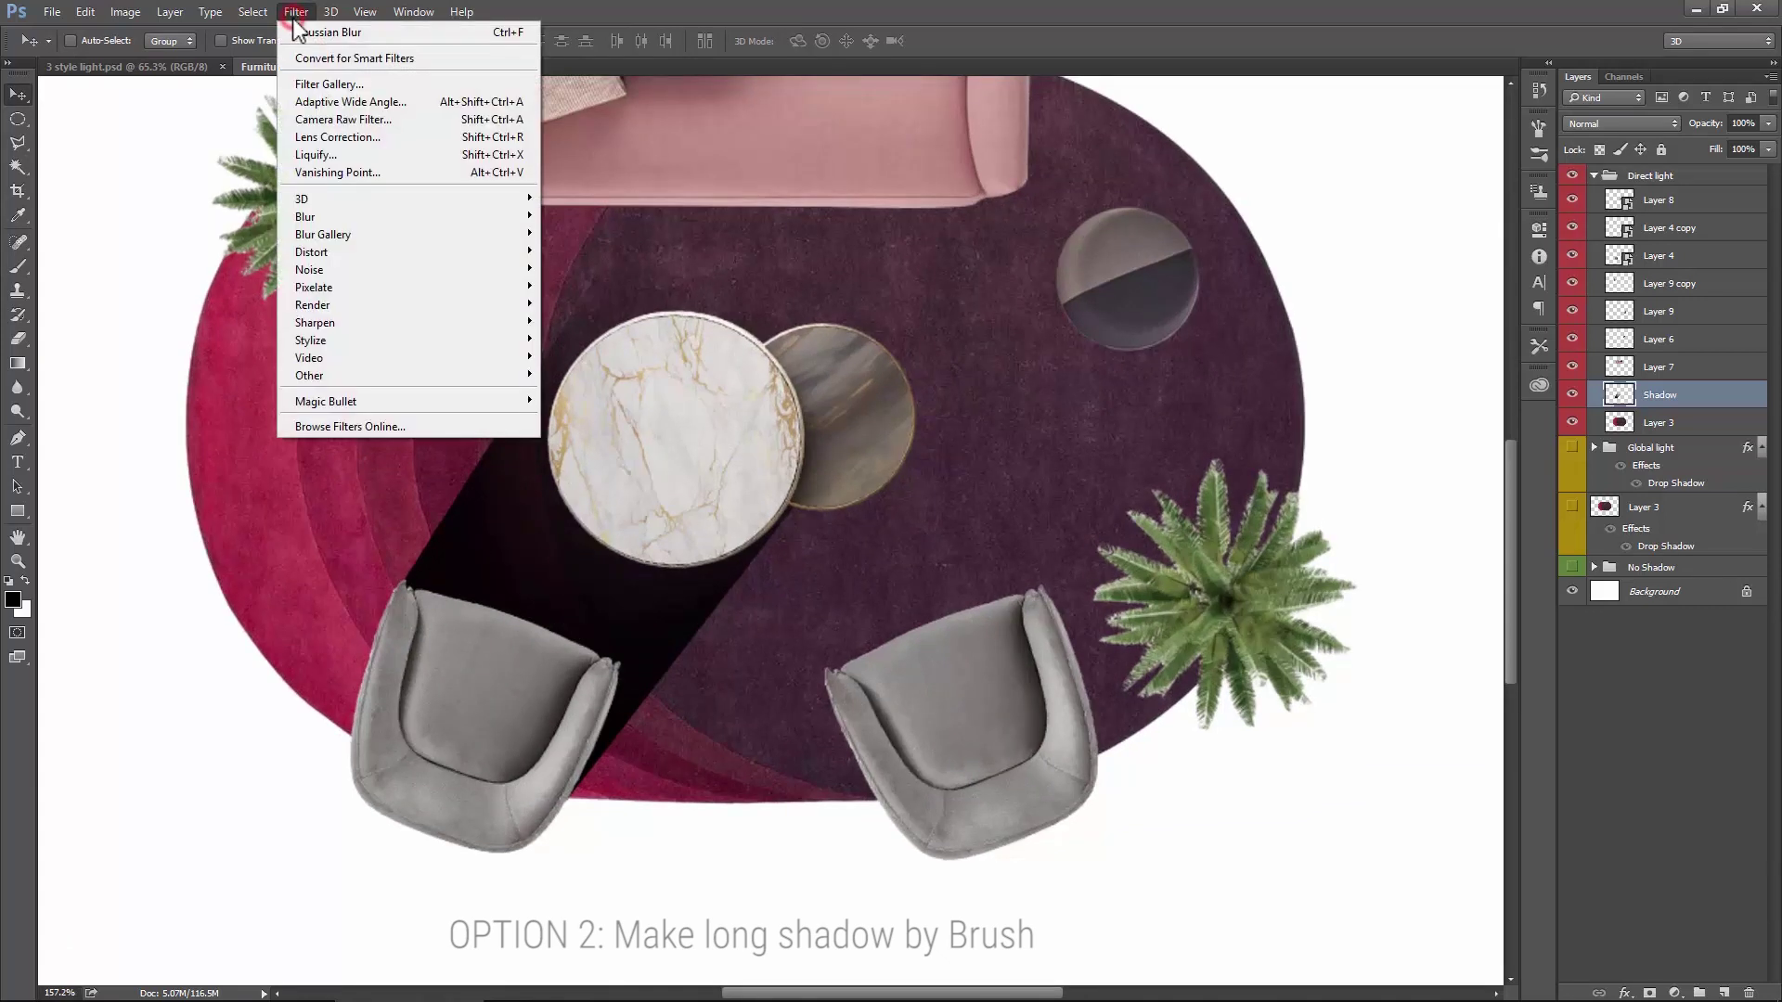
click(314, 216)
click(577, 286)
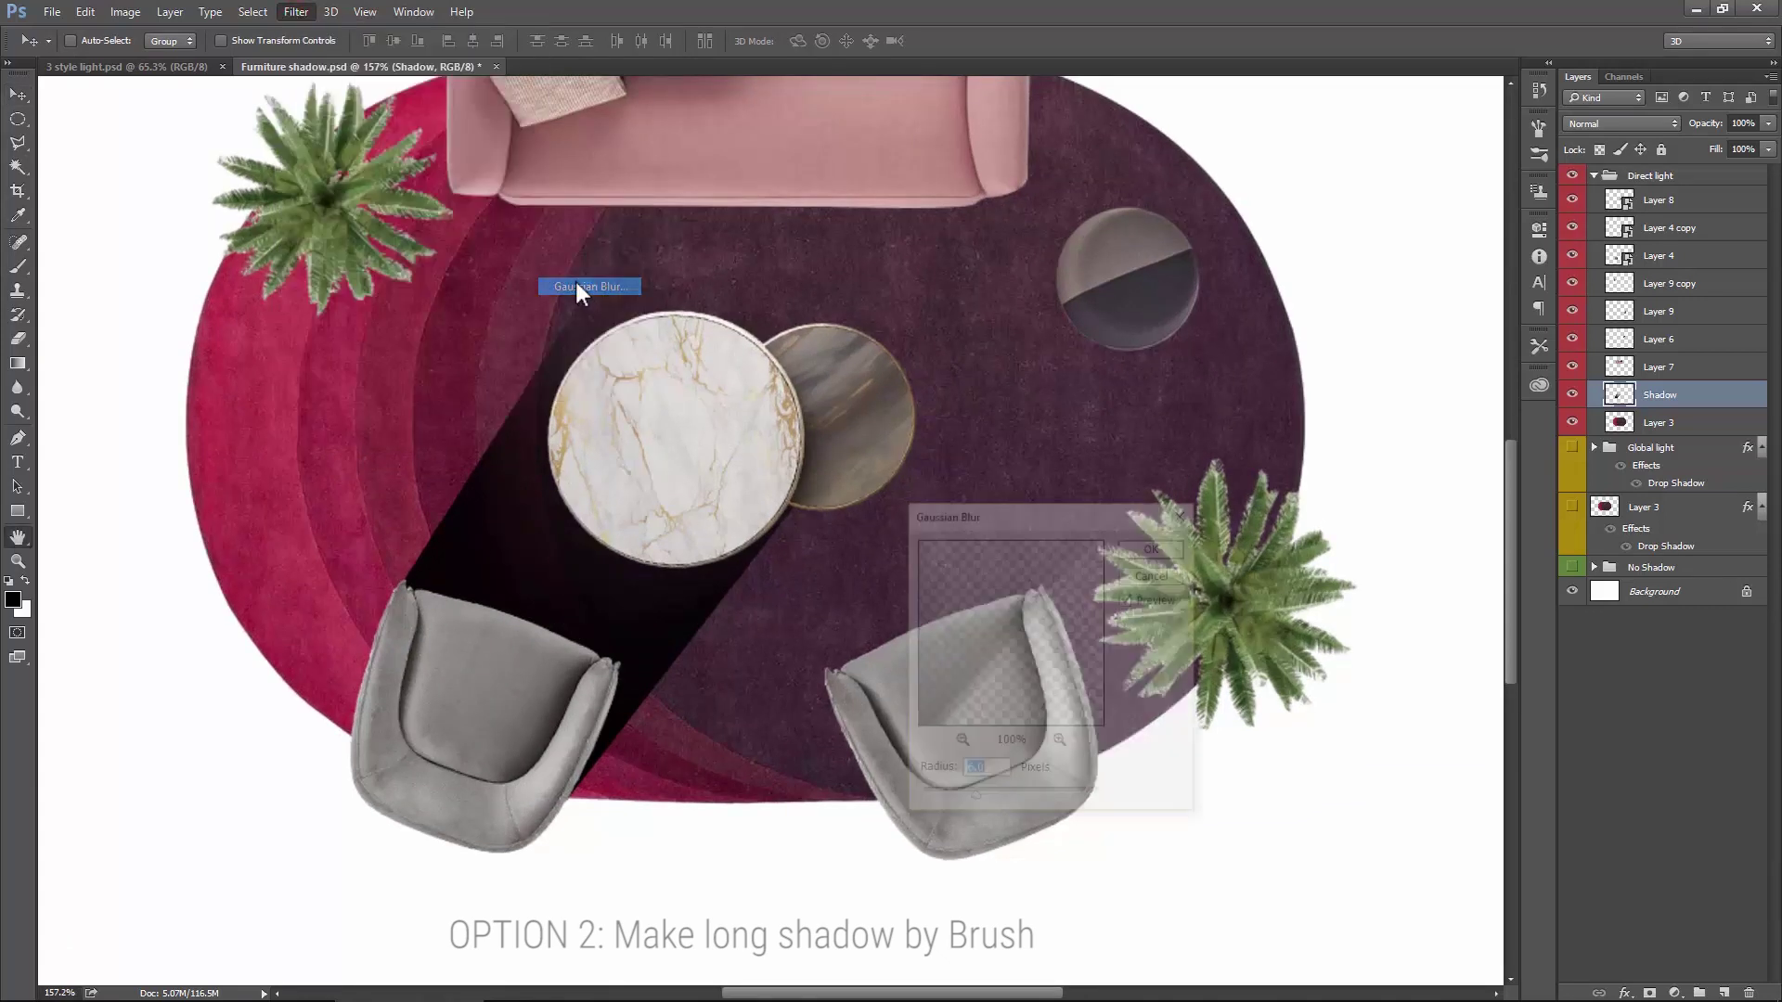
drag(983, 796, 971, 798)
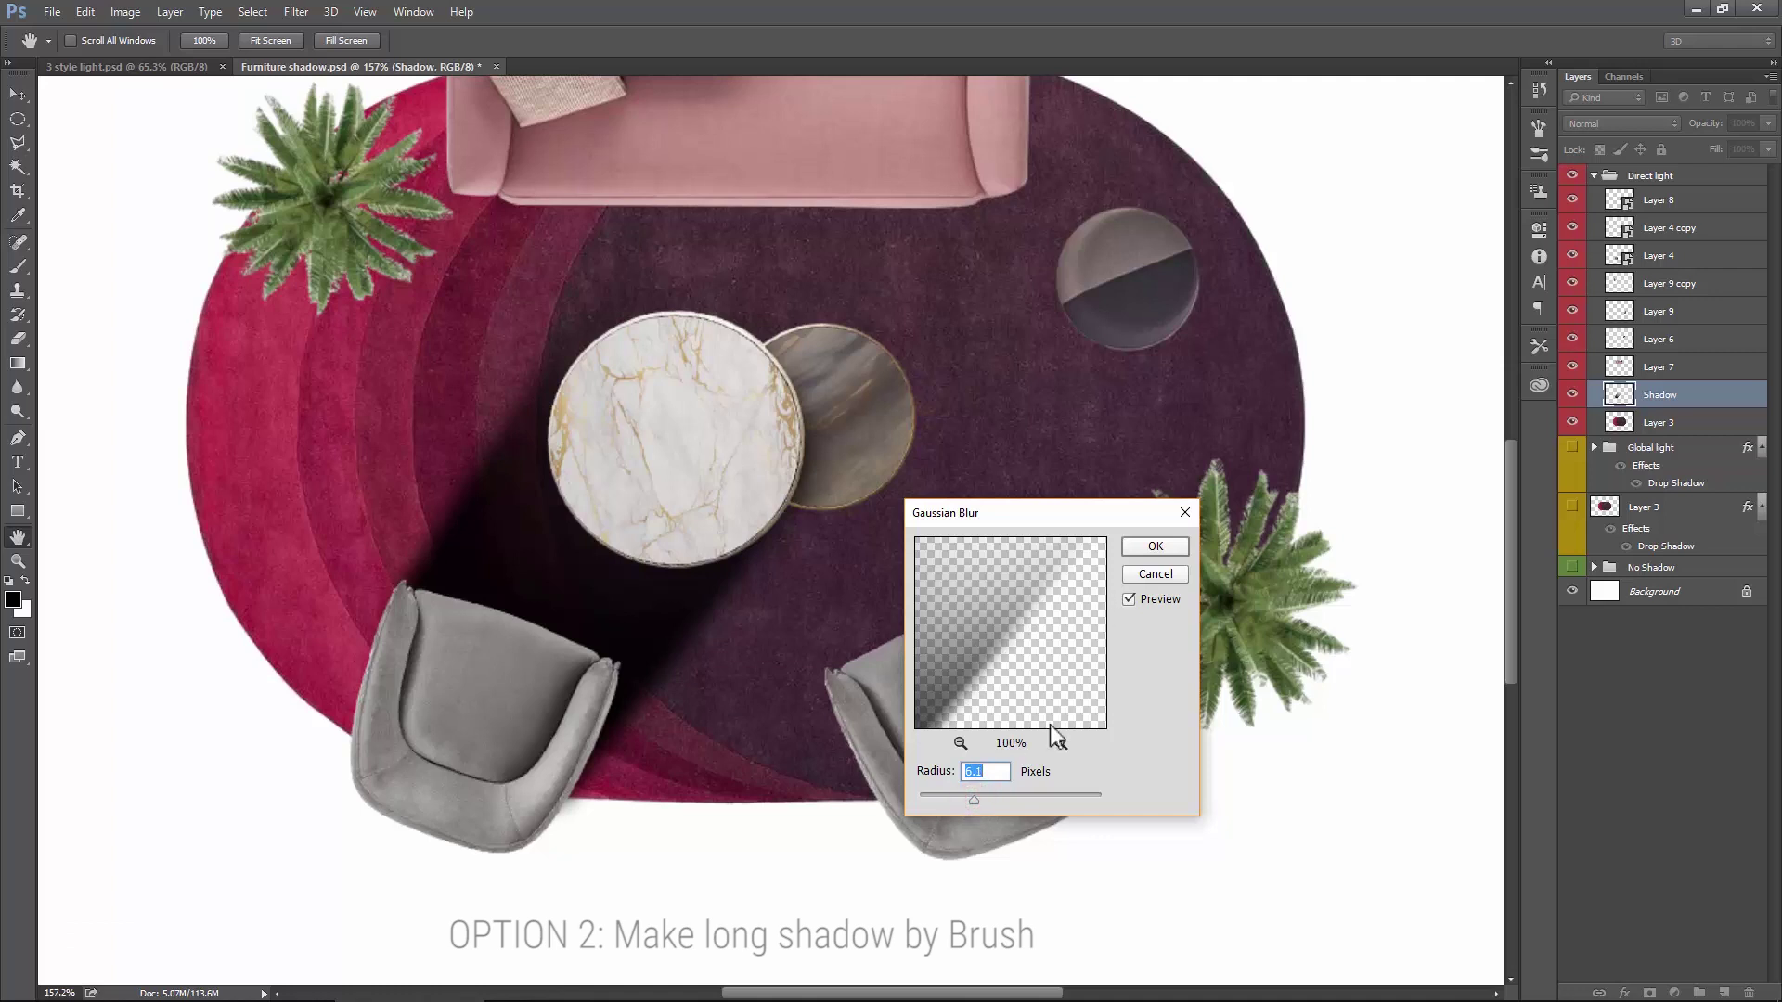
click(1142, 552)
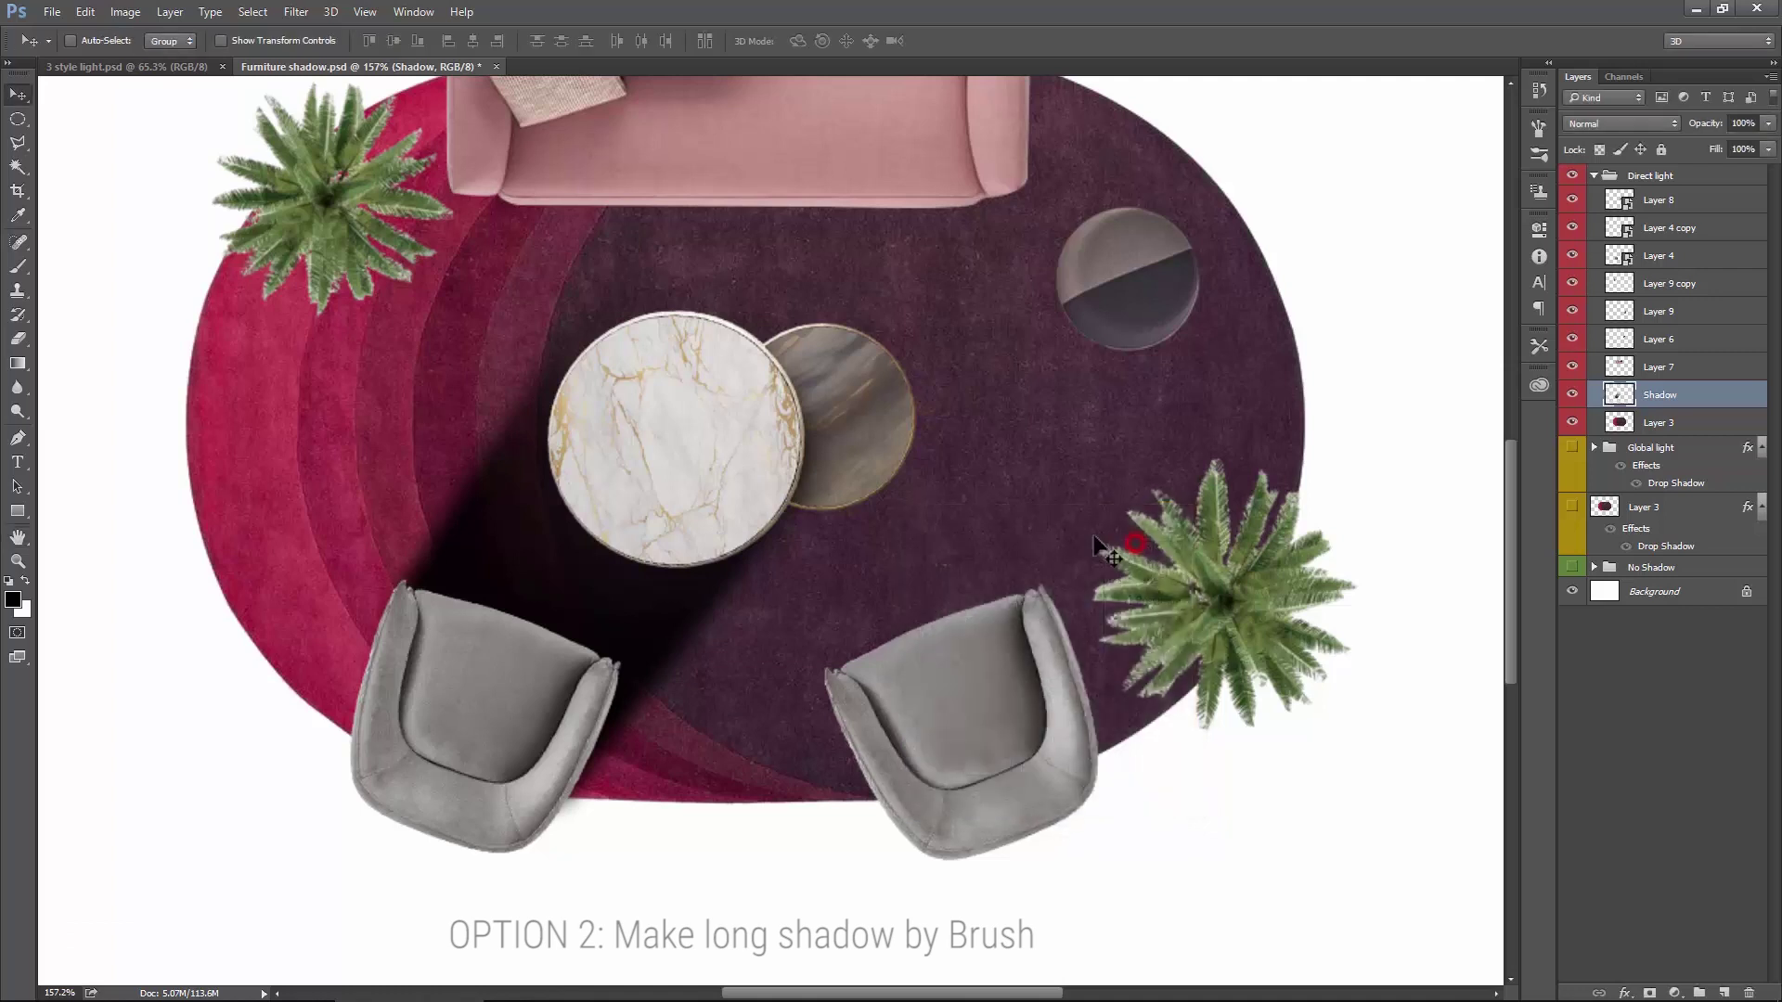
Step: Set the Shadow layer's opacity to 40%
drag(1766, 123, 1711, 136)
click(1735, 124)
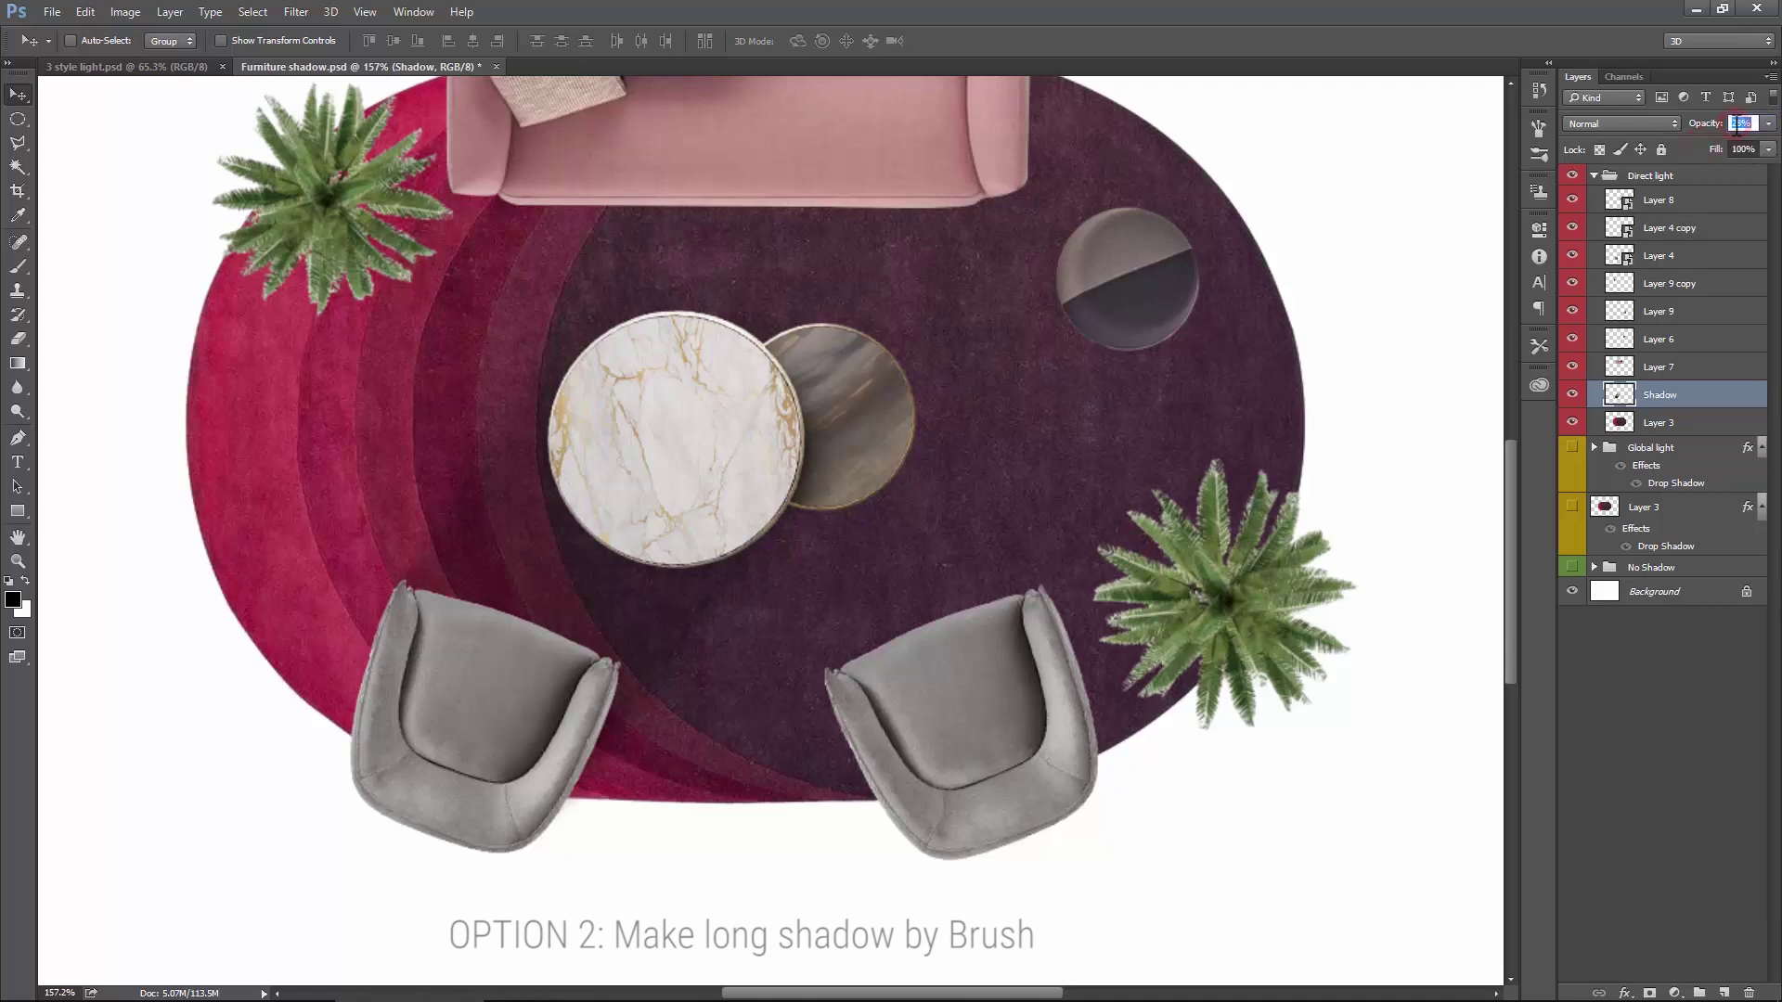
text(30)
text(40)
Step: Duplicate the Shadow layer and move the copy under the right armchair
scroll(613, 576, down, 3)
drag(627, 605, 584, 577)
scroll(594, 616, up, 1)
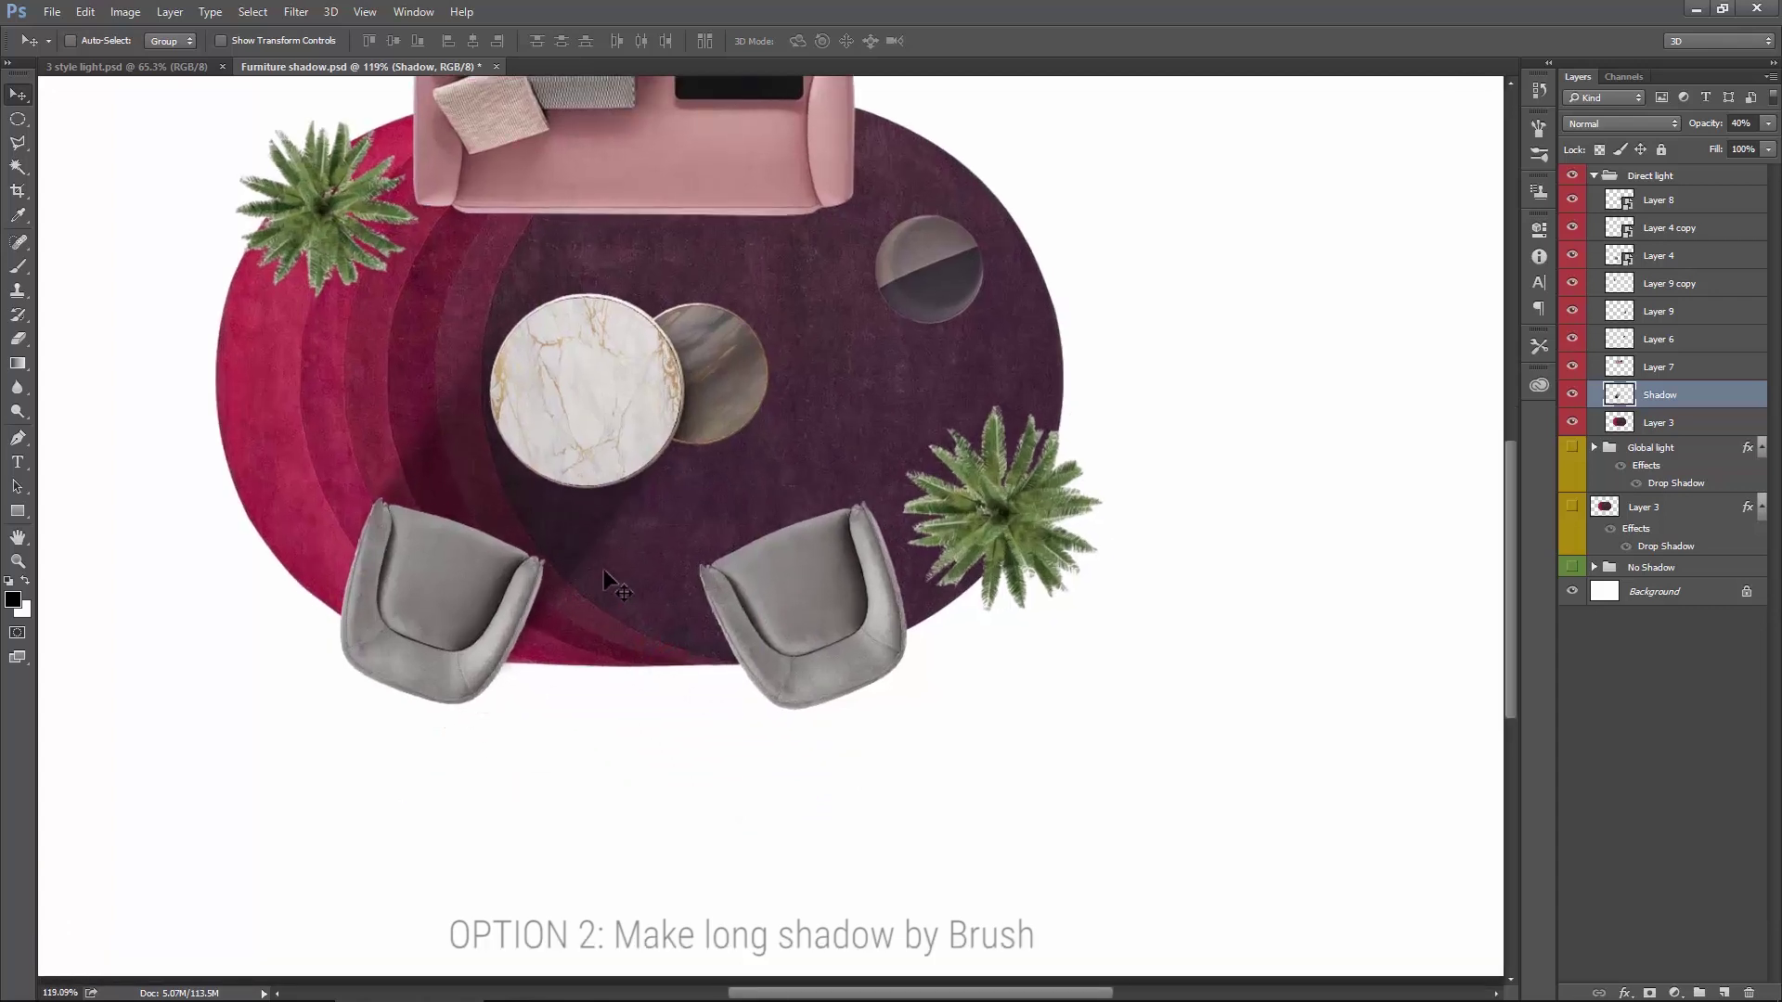
right_click(1710, 397)
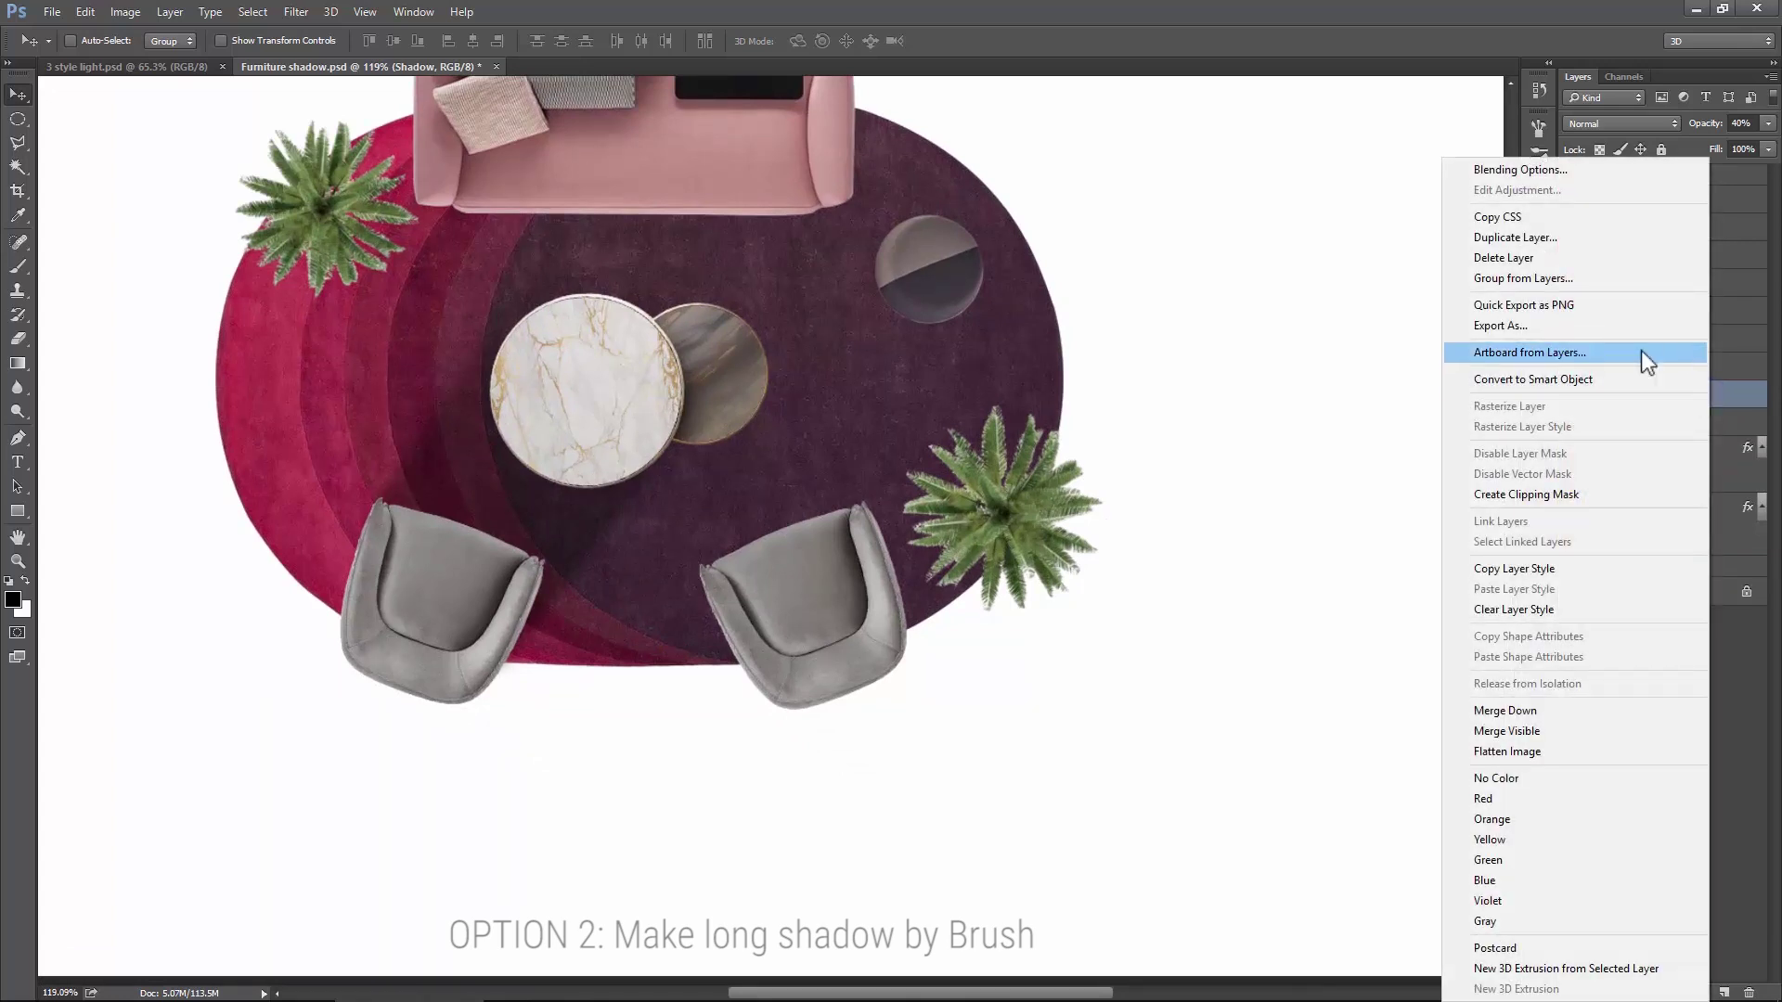
click(1523, 239)
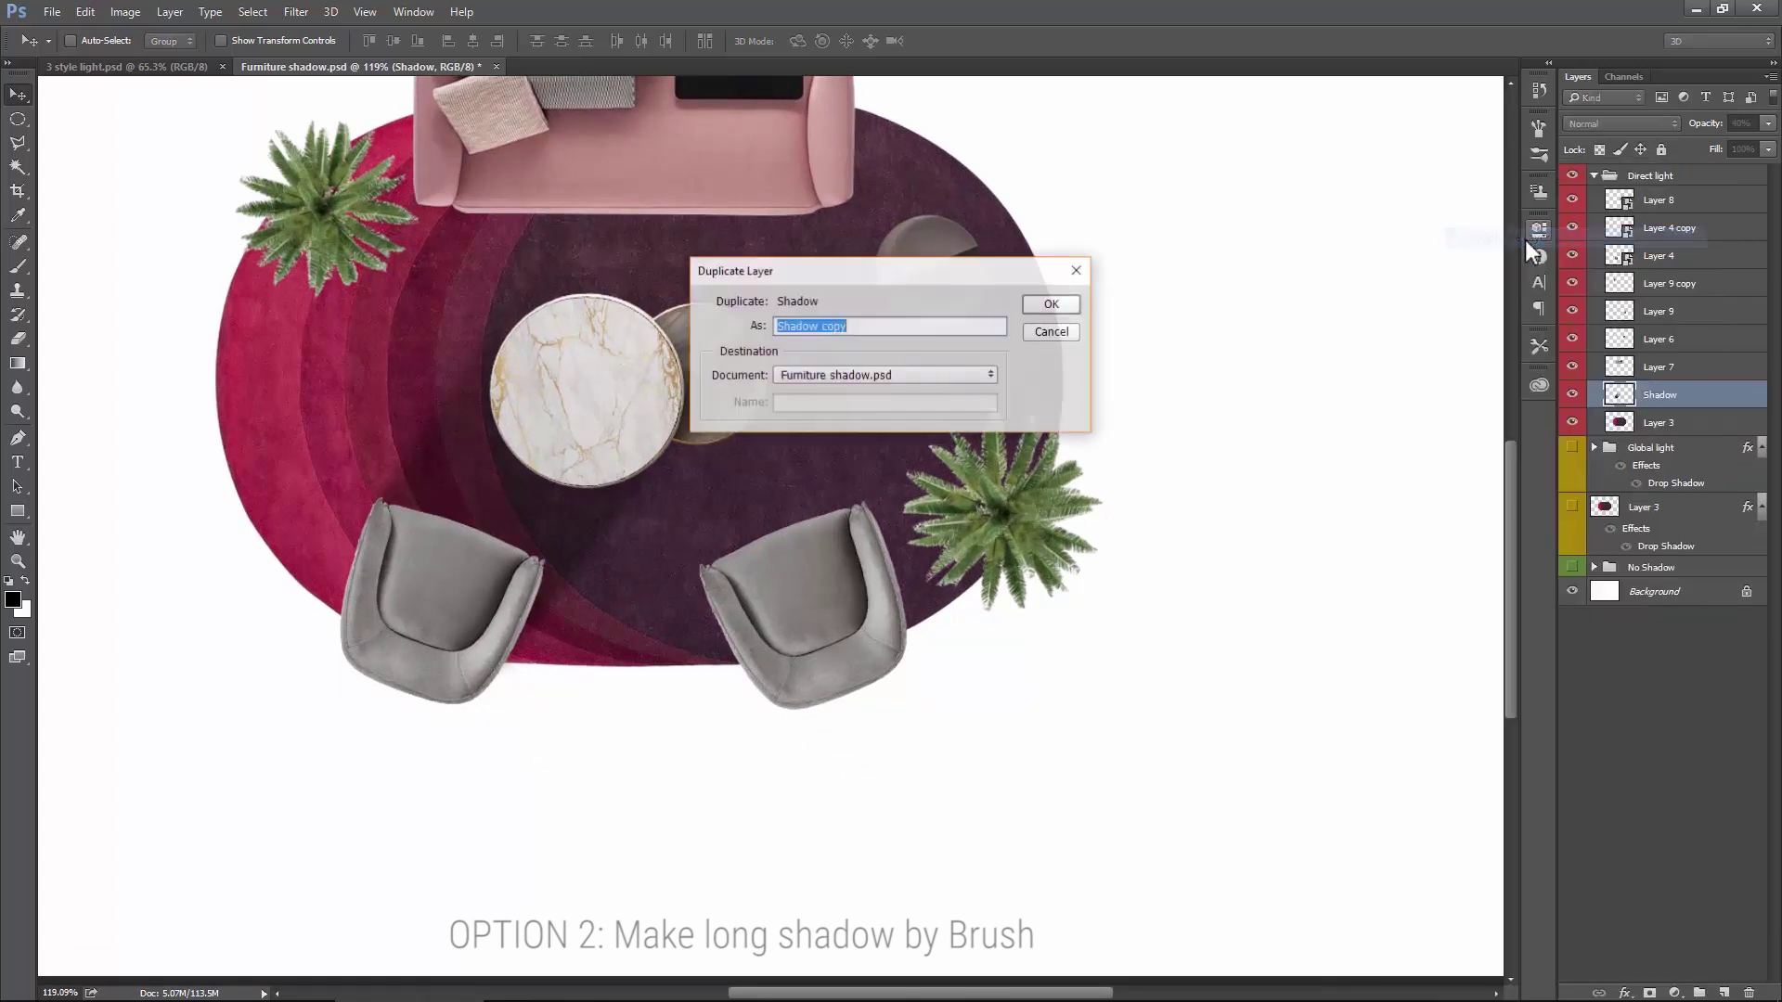
click(1051, 304)
drag(533, 512, 887, 558)
scroll(755, 545, up, 1)
click(753, 519)
Step: Erase the surplus shadow along the outer back edge of the right armchair with the Eraser
scroll(753, 525, up, 3)
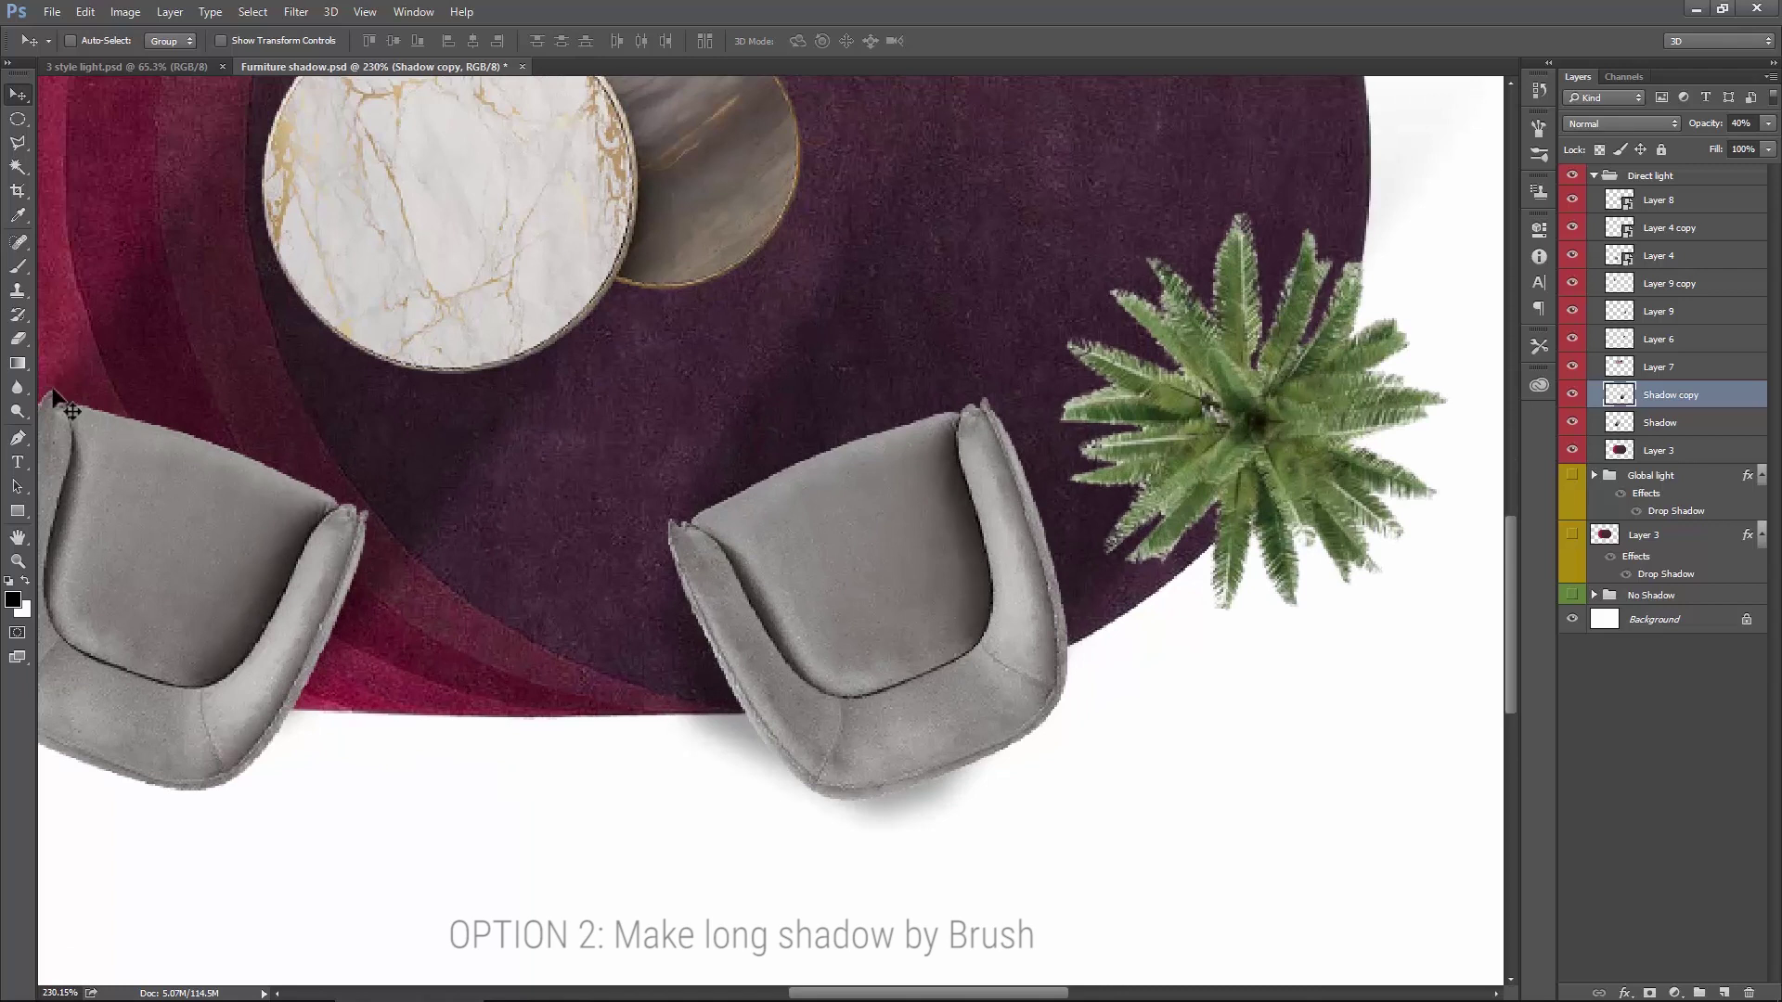
click(18, 337)
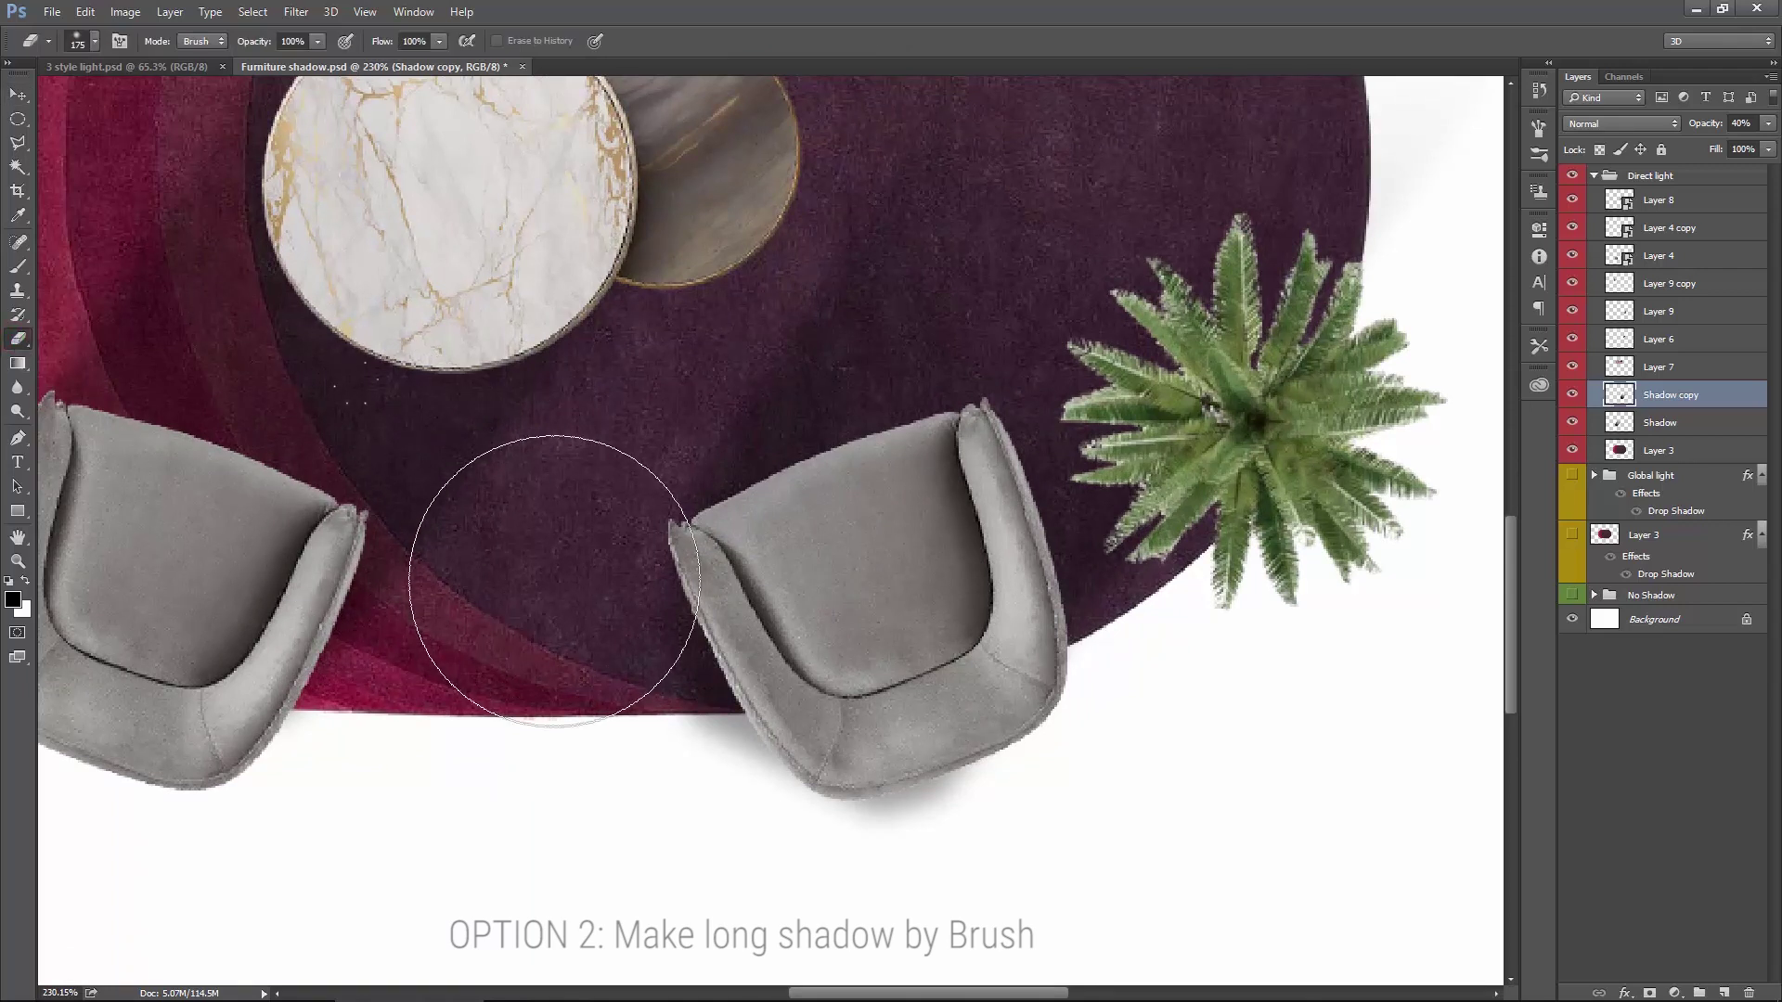
mouse_move(684, 747)
mouse_down()
mouse_move(774, 758)
mouse_move(732, 761)
mouse_move(772, 798)
mouse_move(944, 787)
mouse_up()
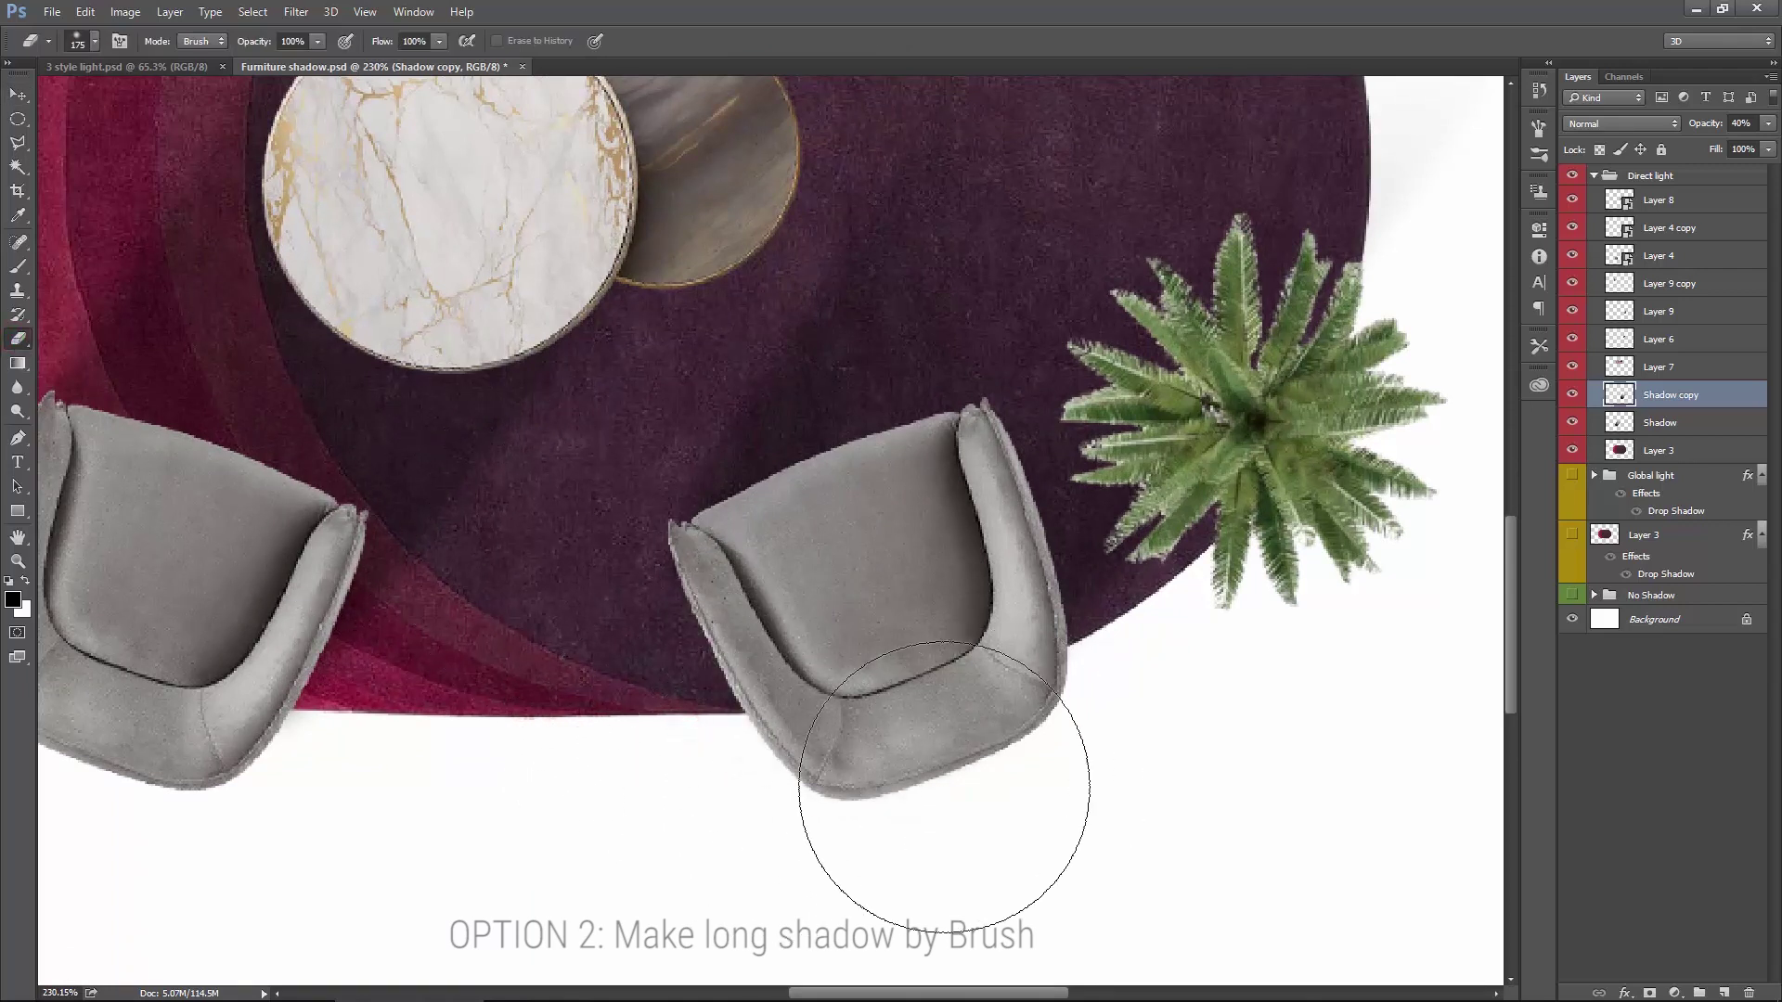
click(17, 94)
Step: Duplicate the right armchair's shadow layer and move the copy under the two round coffee tables
scroll(728, 533, down, 5)
drag(772, 488, 780, 510)
scroll(793, 508, up, 2)
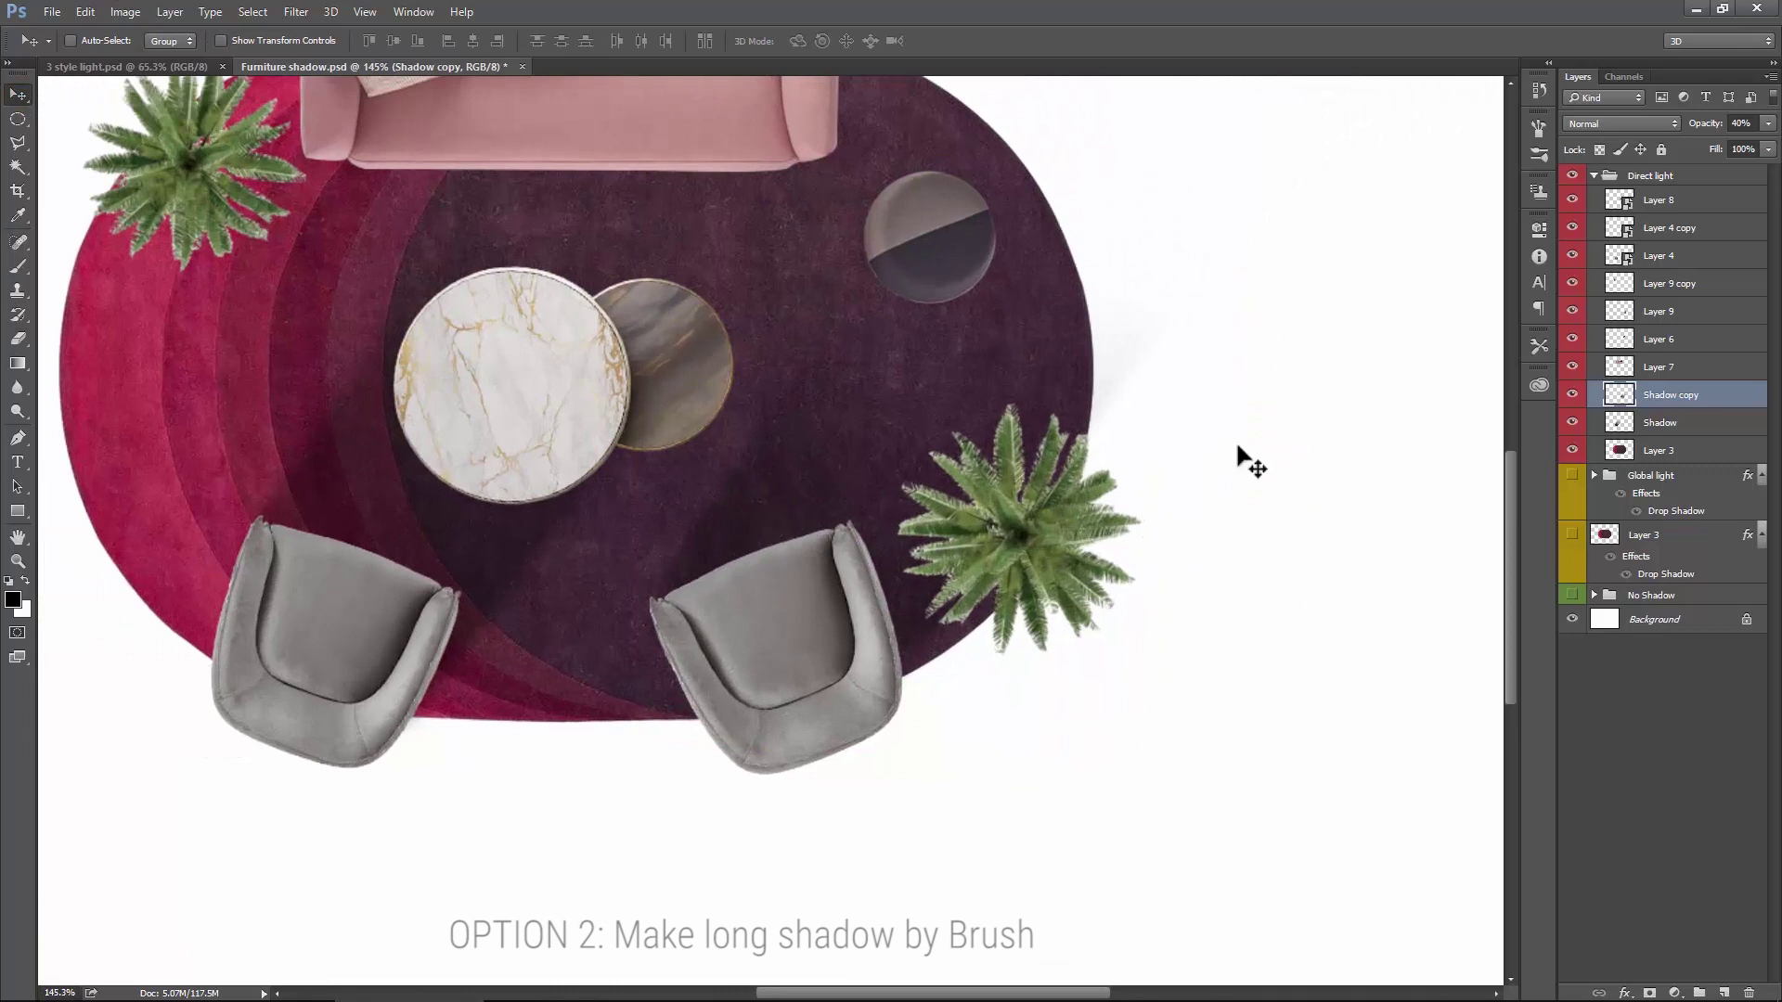
right_click(1723, 401)
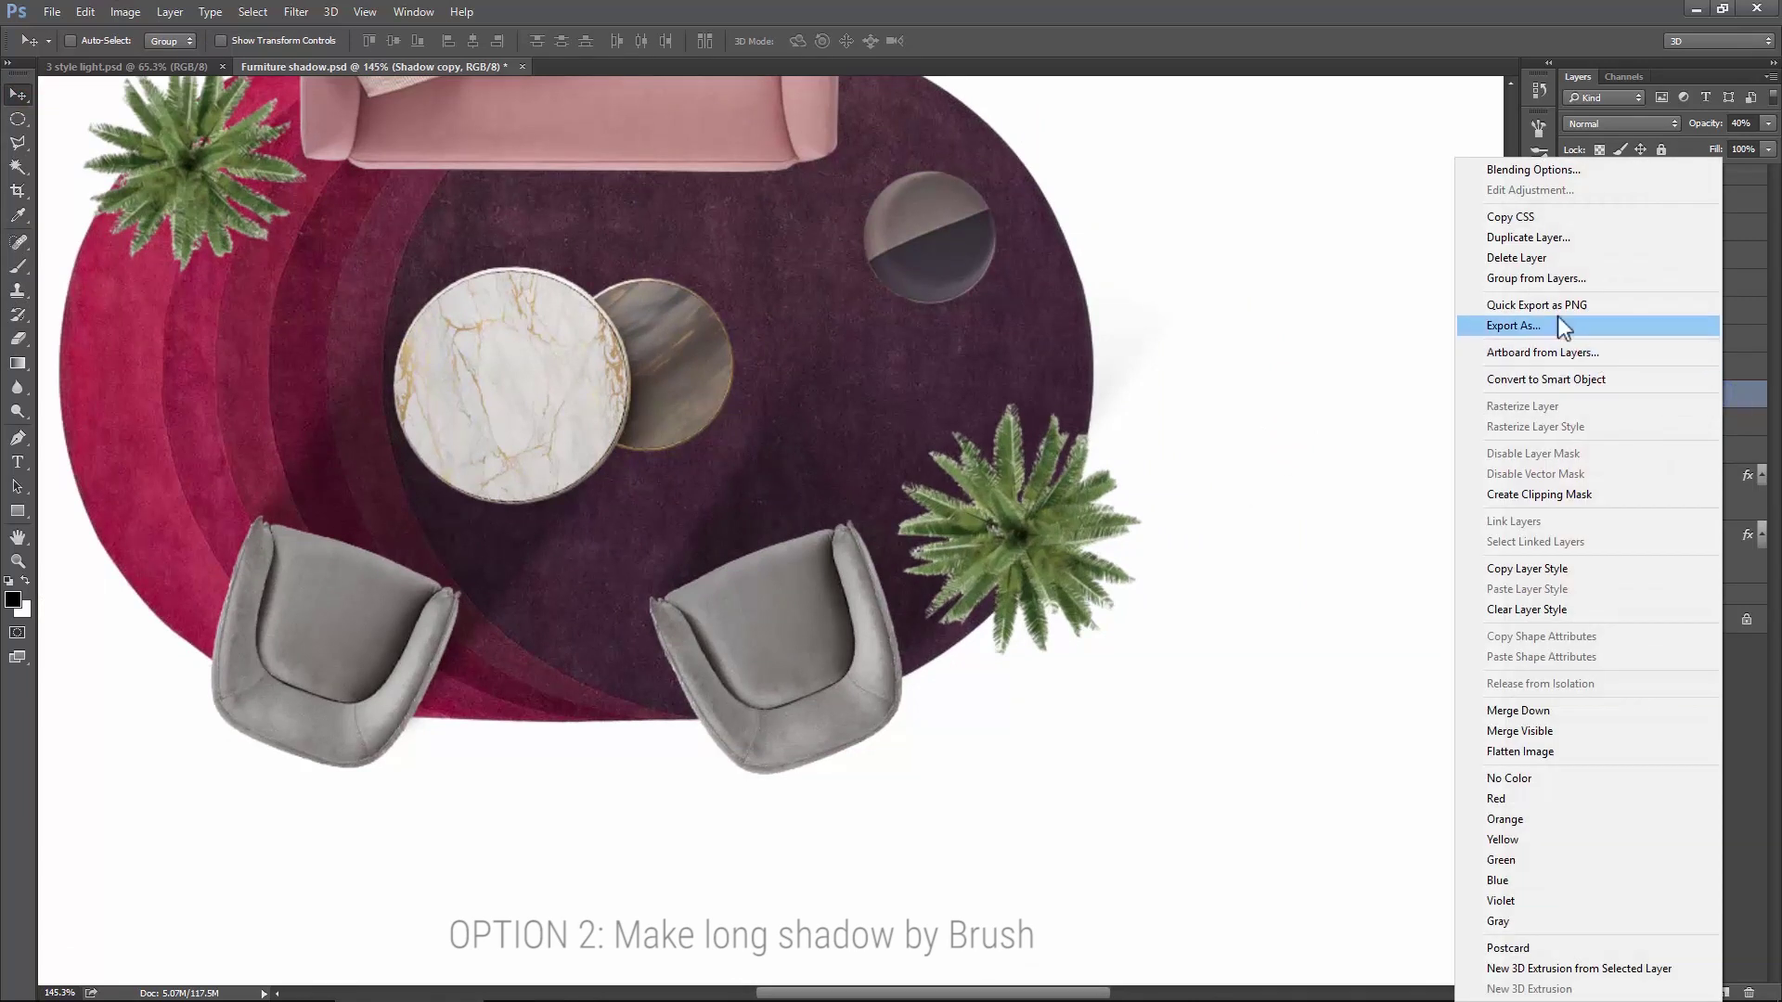
click(1539, 236)
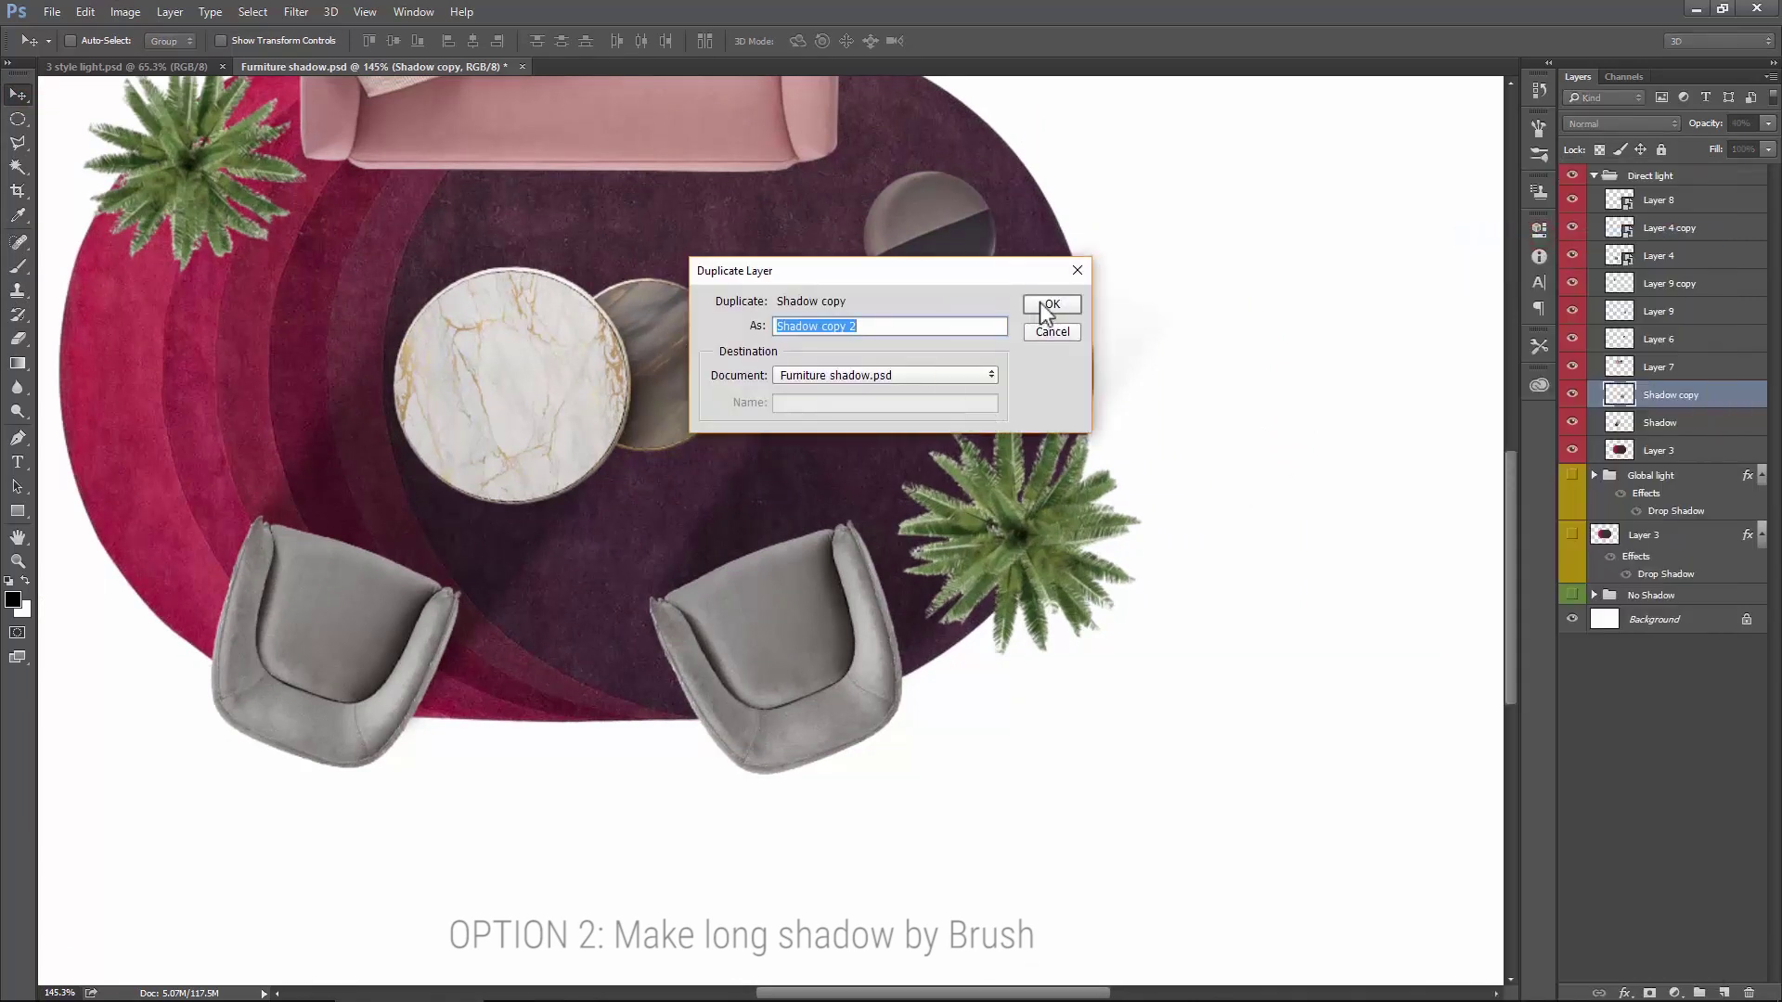
click(1049, 305)
drag(833, 443, 662, 339)
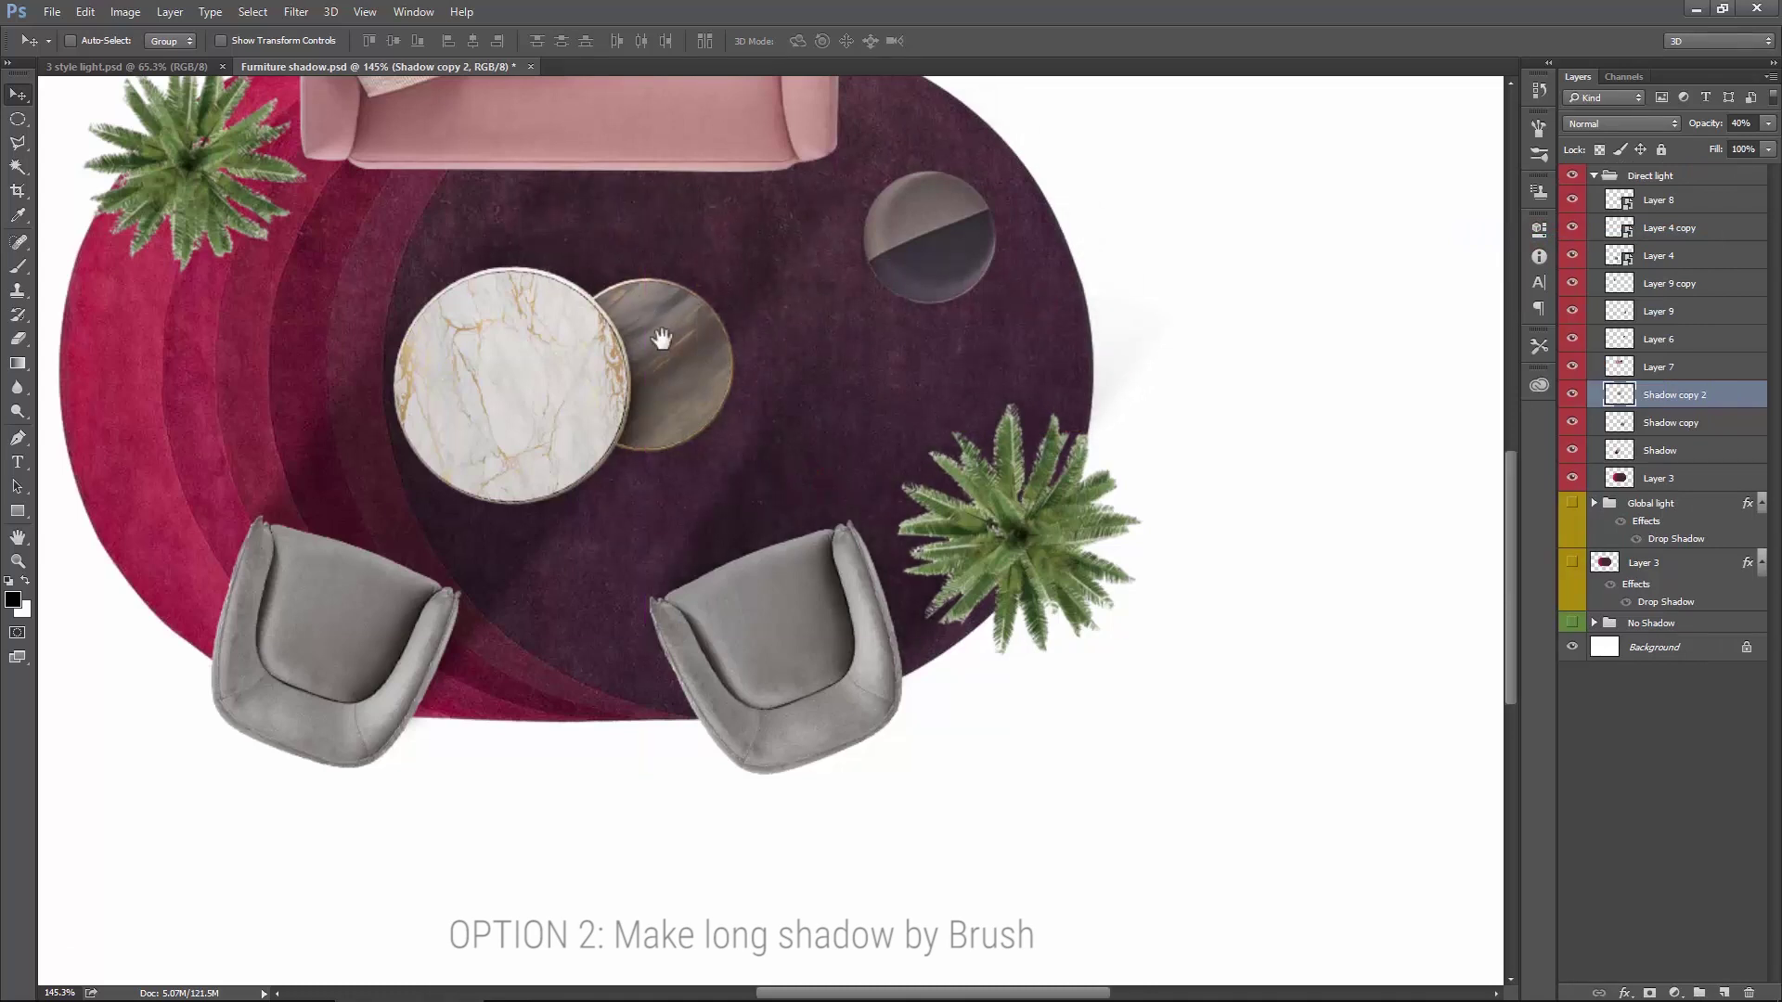
scroll(662, 339, up, 2)
drag(682, 415, 806, 358)
scroll(805, 362, down, 2)
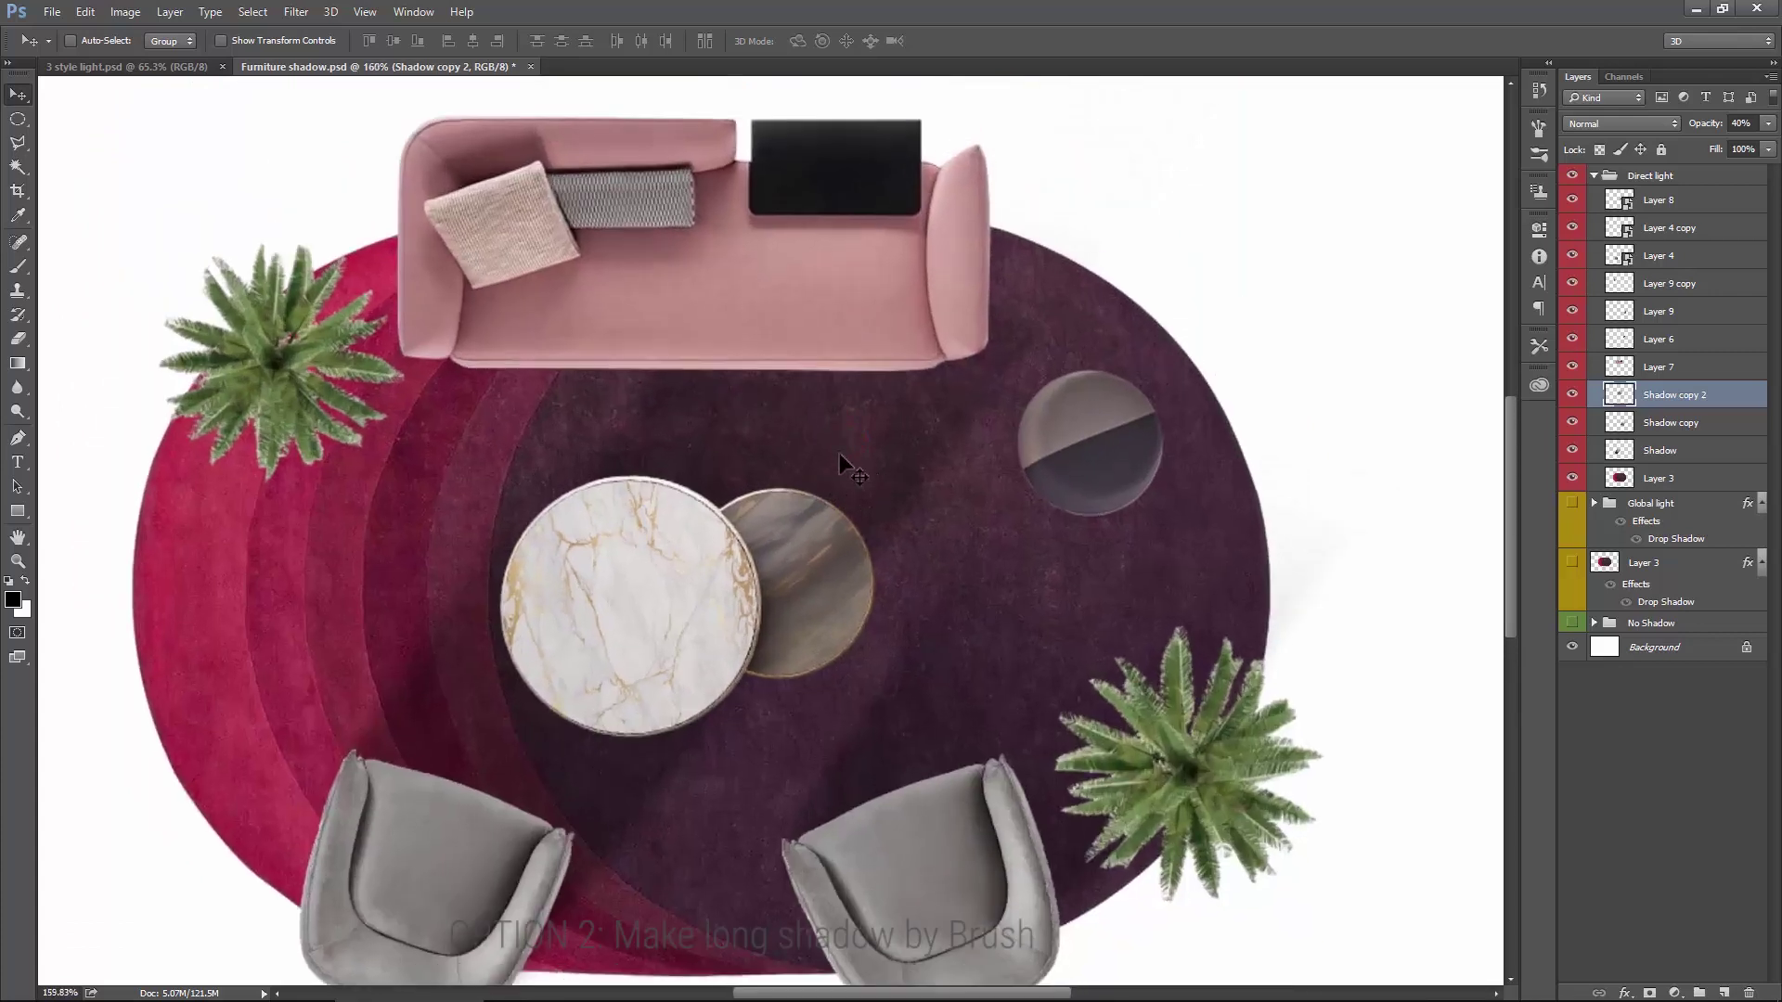
scroll(844, 461, down, 1)
drag(850, 470, 833, 477)
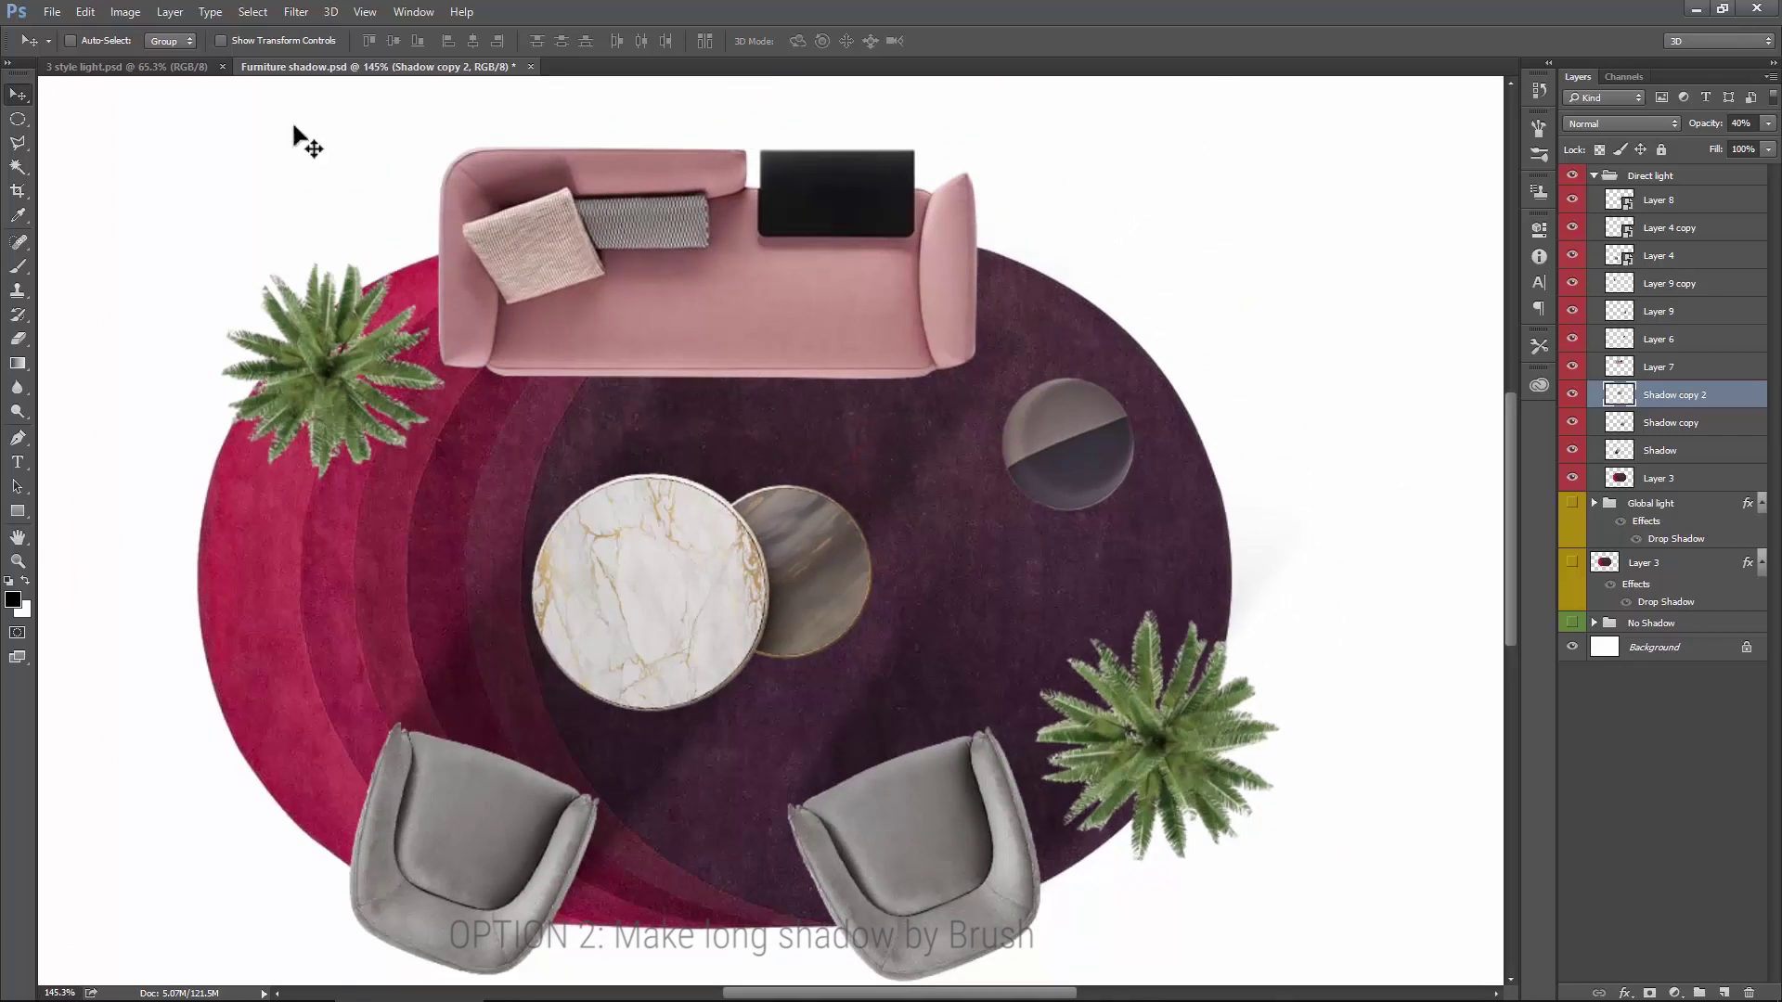
Step: Widen the coffee tables' shadow slightly with Free Transform and nudge it into place
click(86, 12)
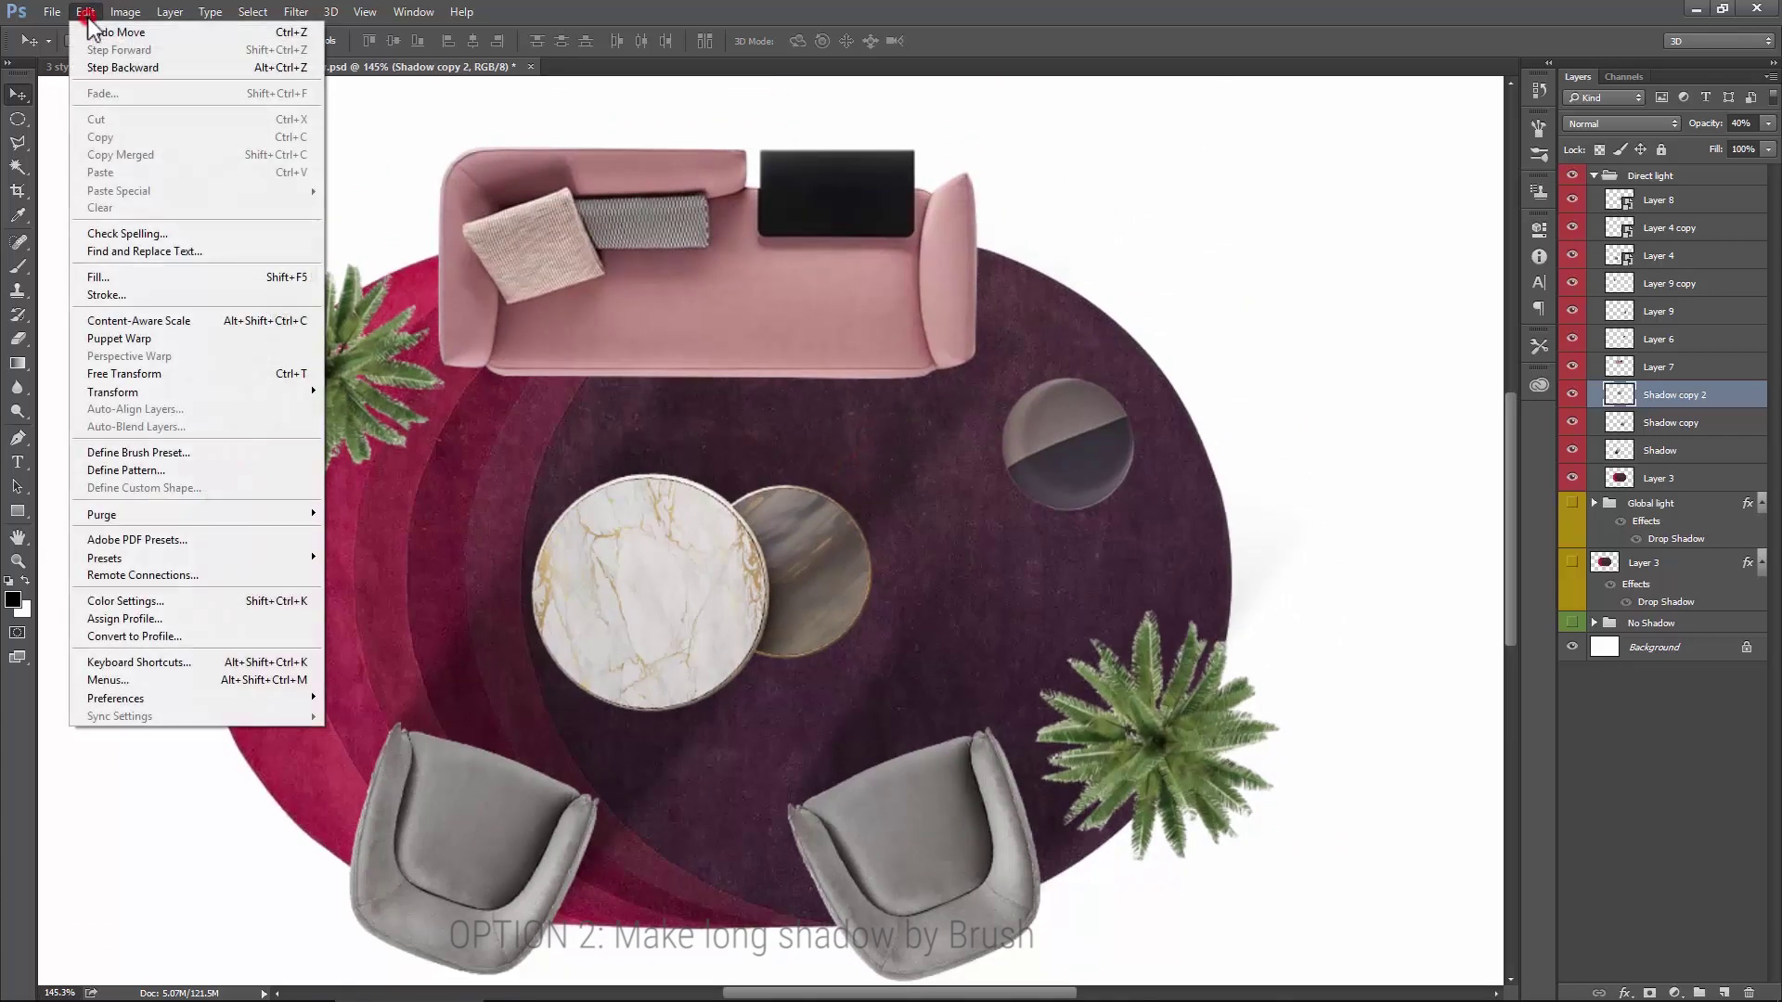
click(186, 374)
drag(1078, 429, 1114, 430)
drag(985, 445, 976, 449)
key(Return)
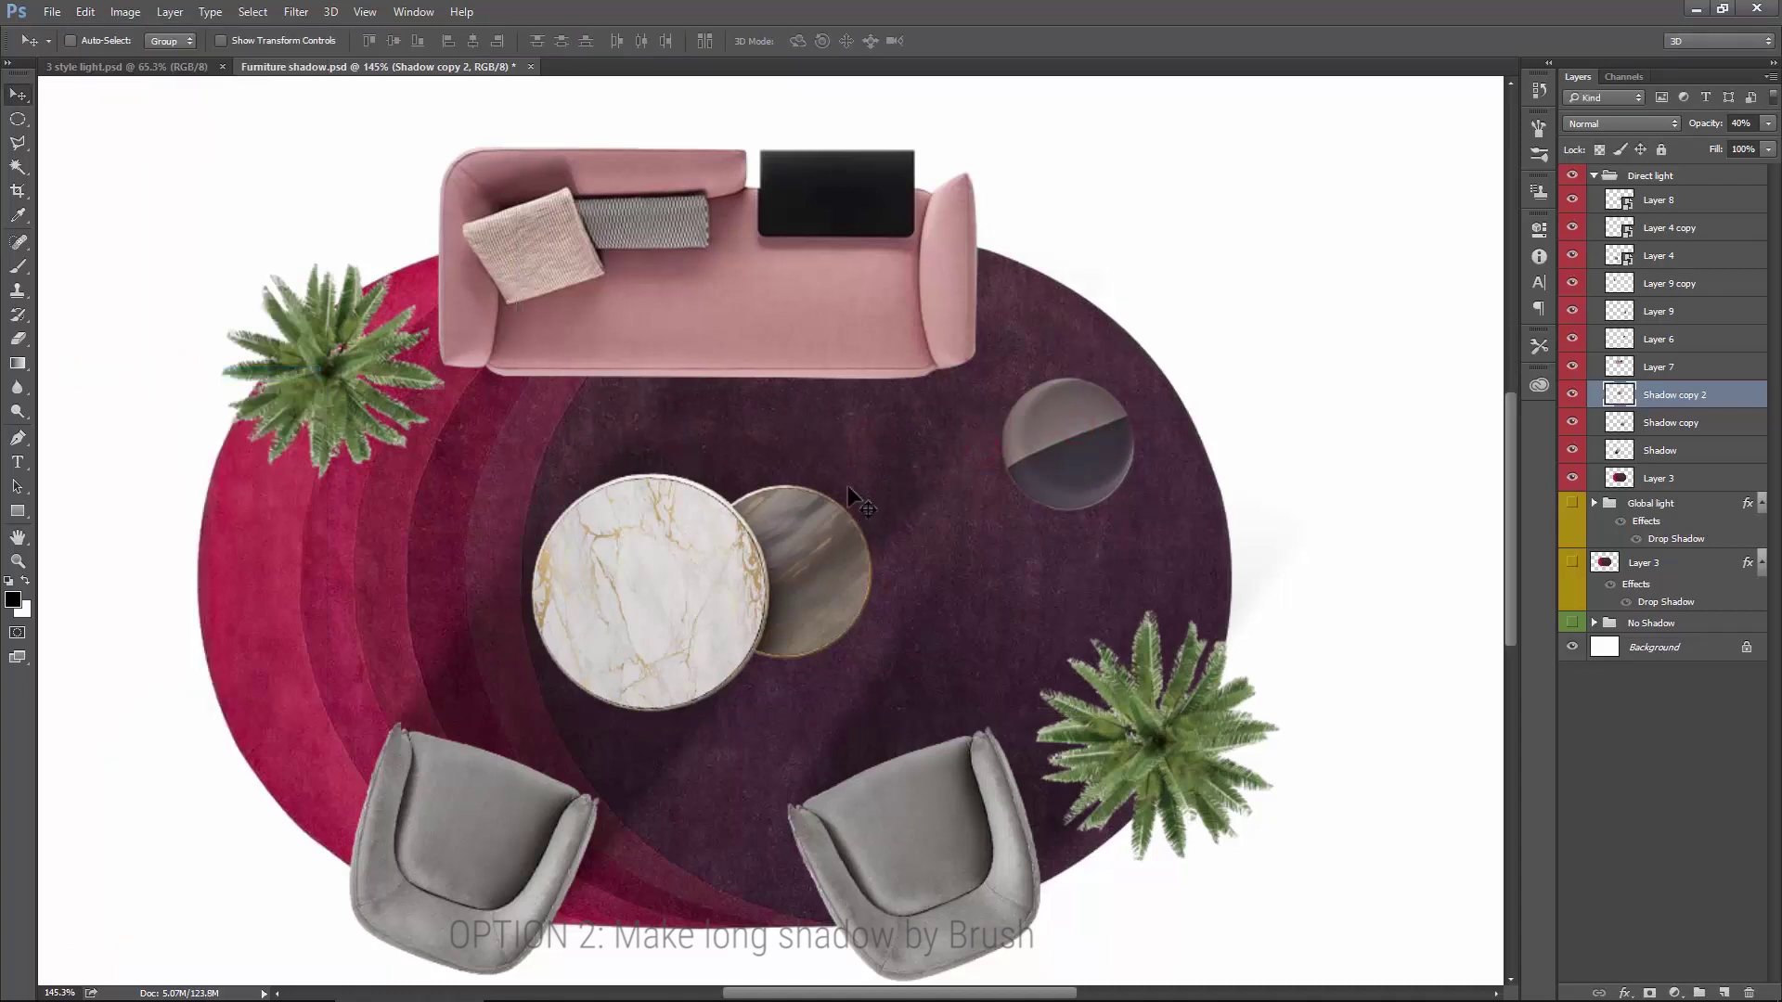
Step: Erase the stray parts of the coffee tables' shadow around the sofa
scroll(852, 480, up, 1)
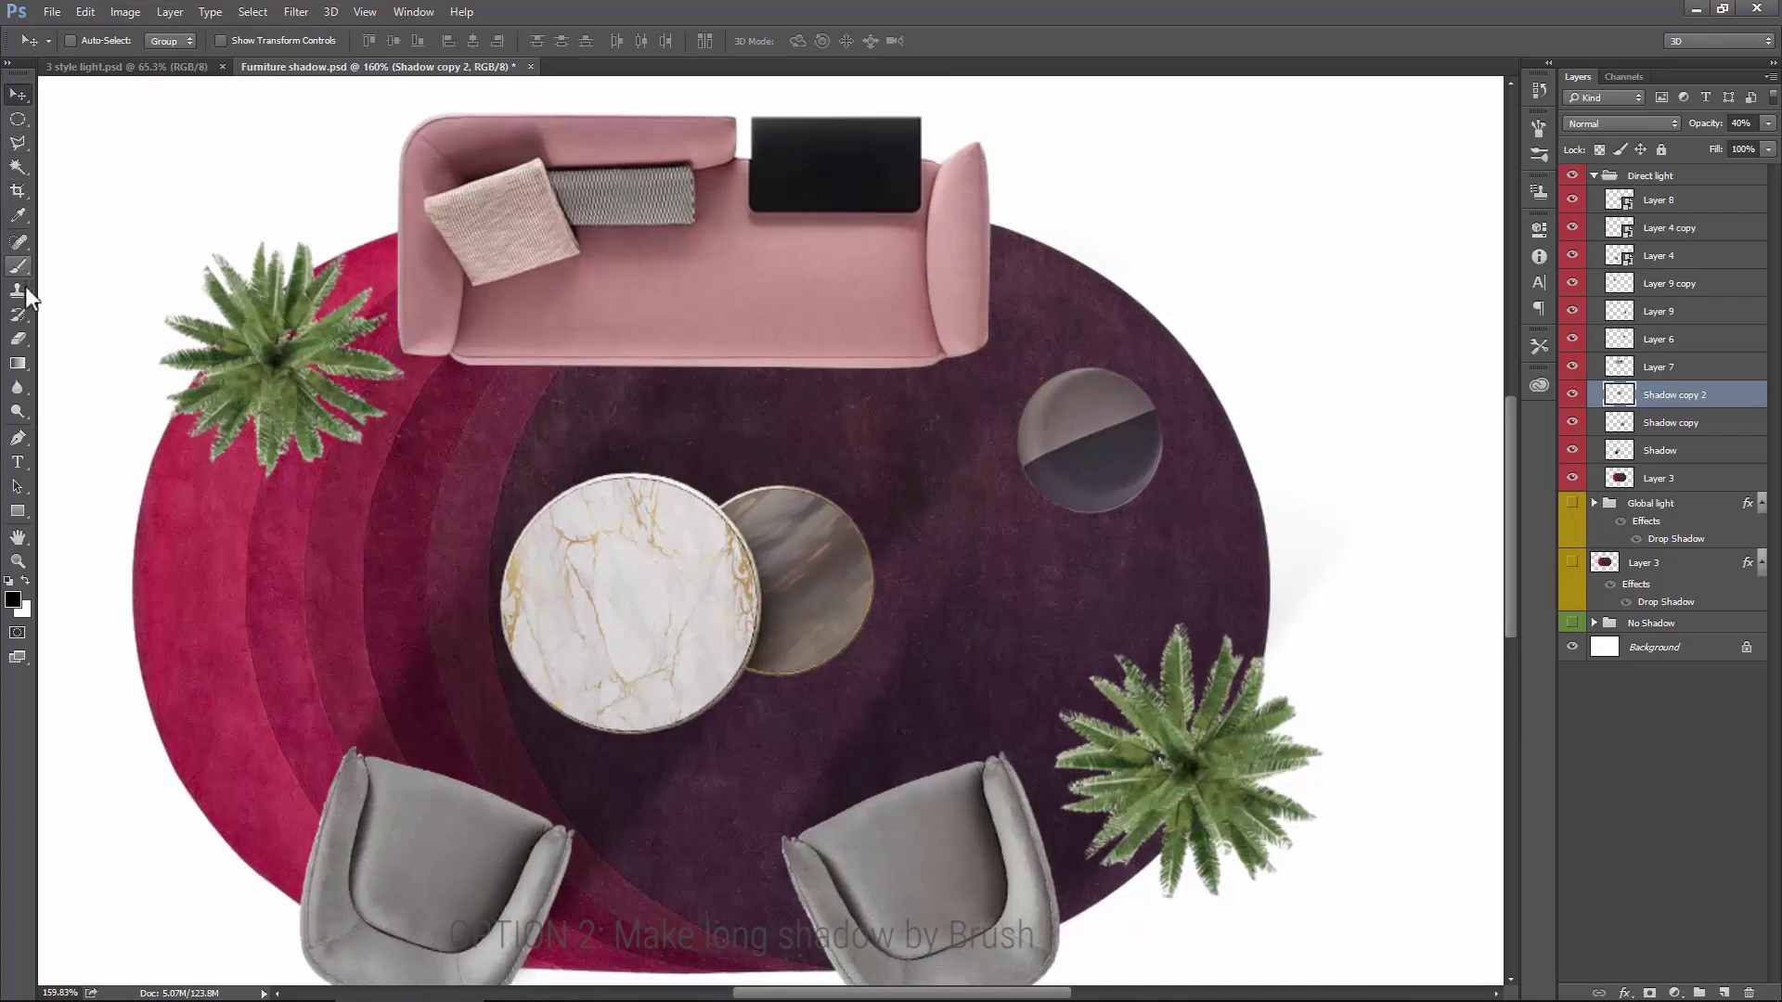
click(18, 337)
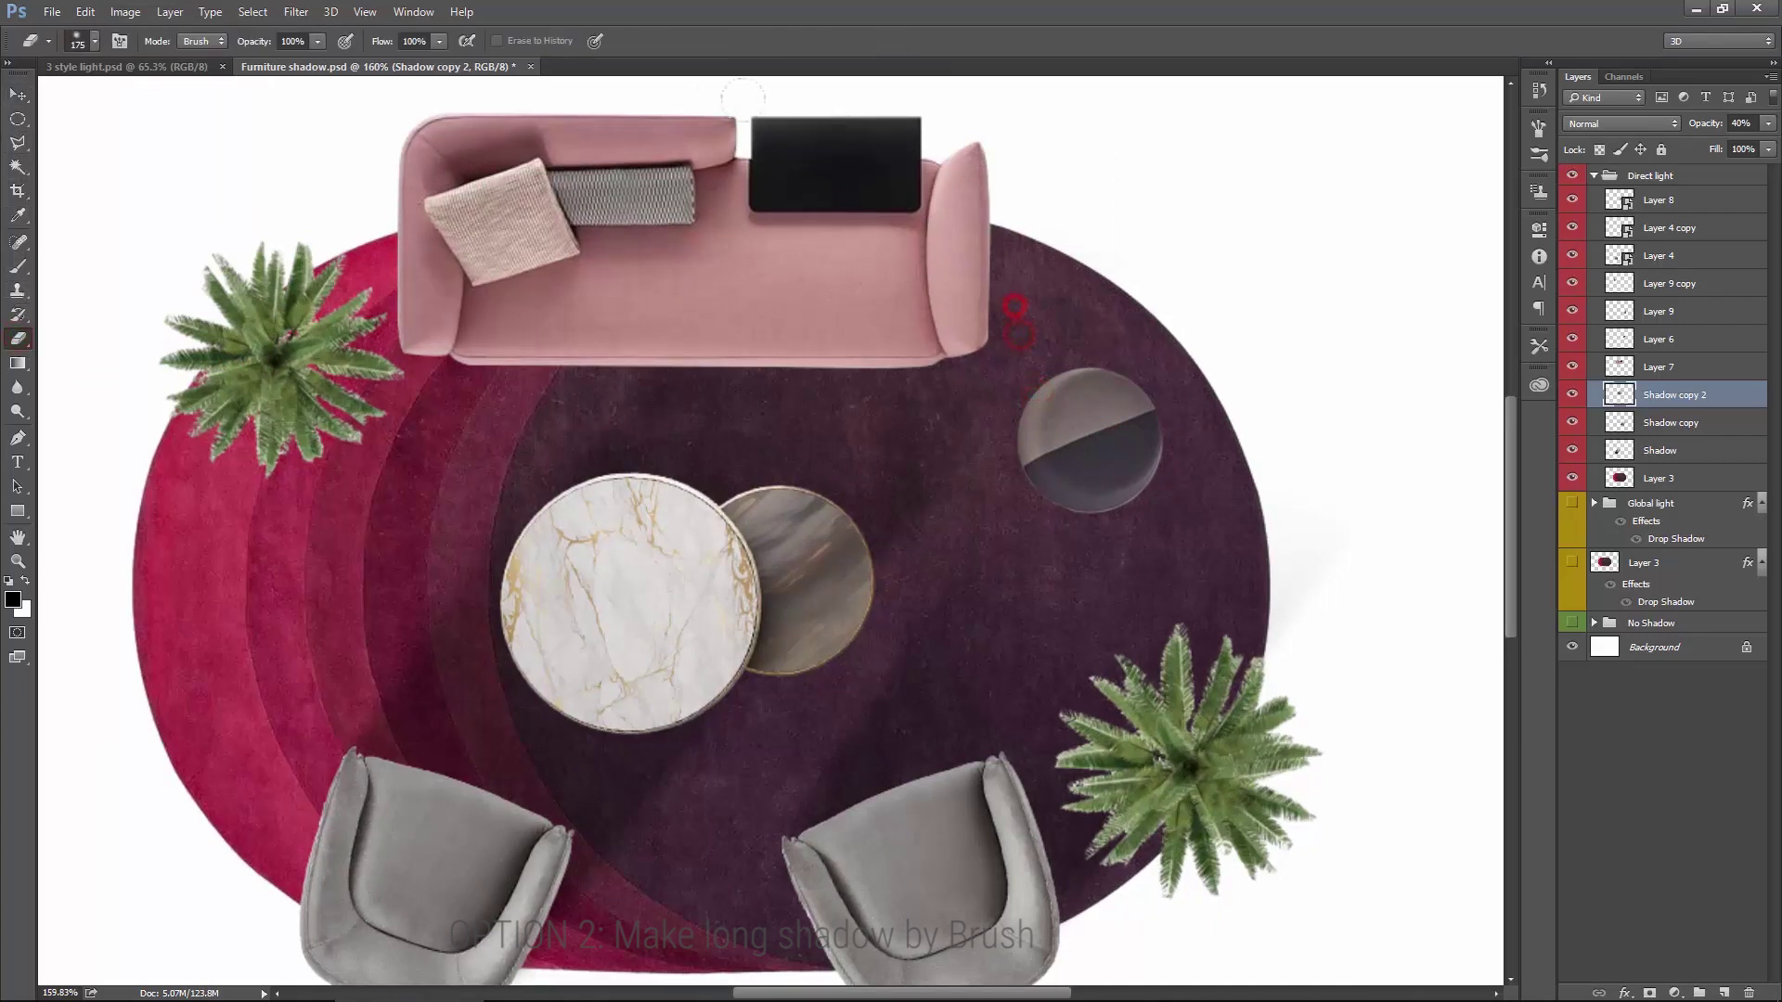
key(v)
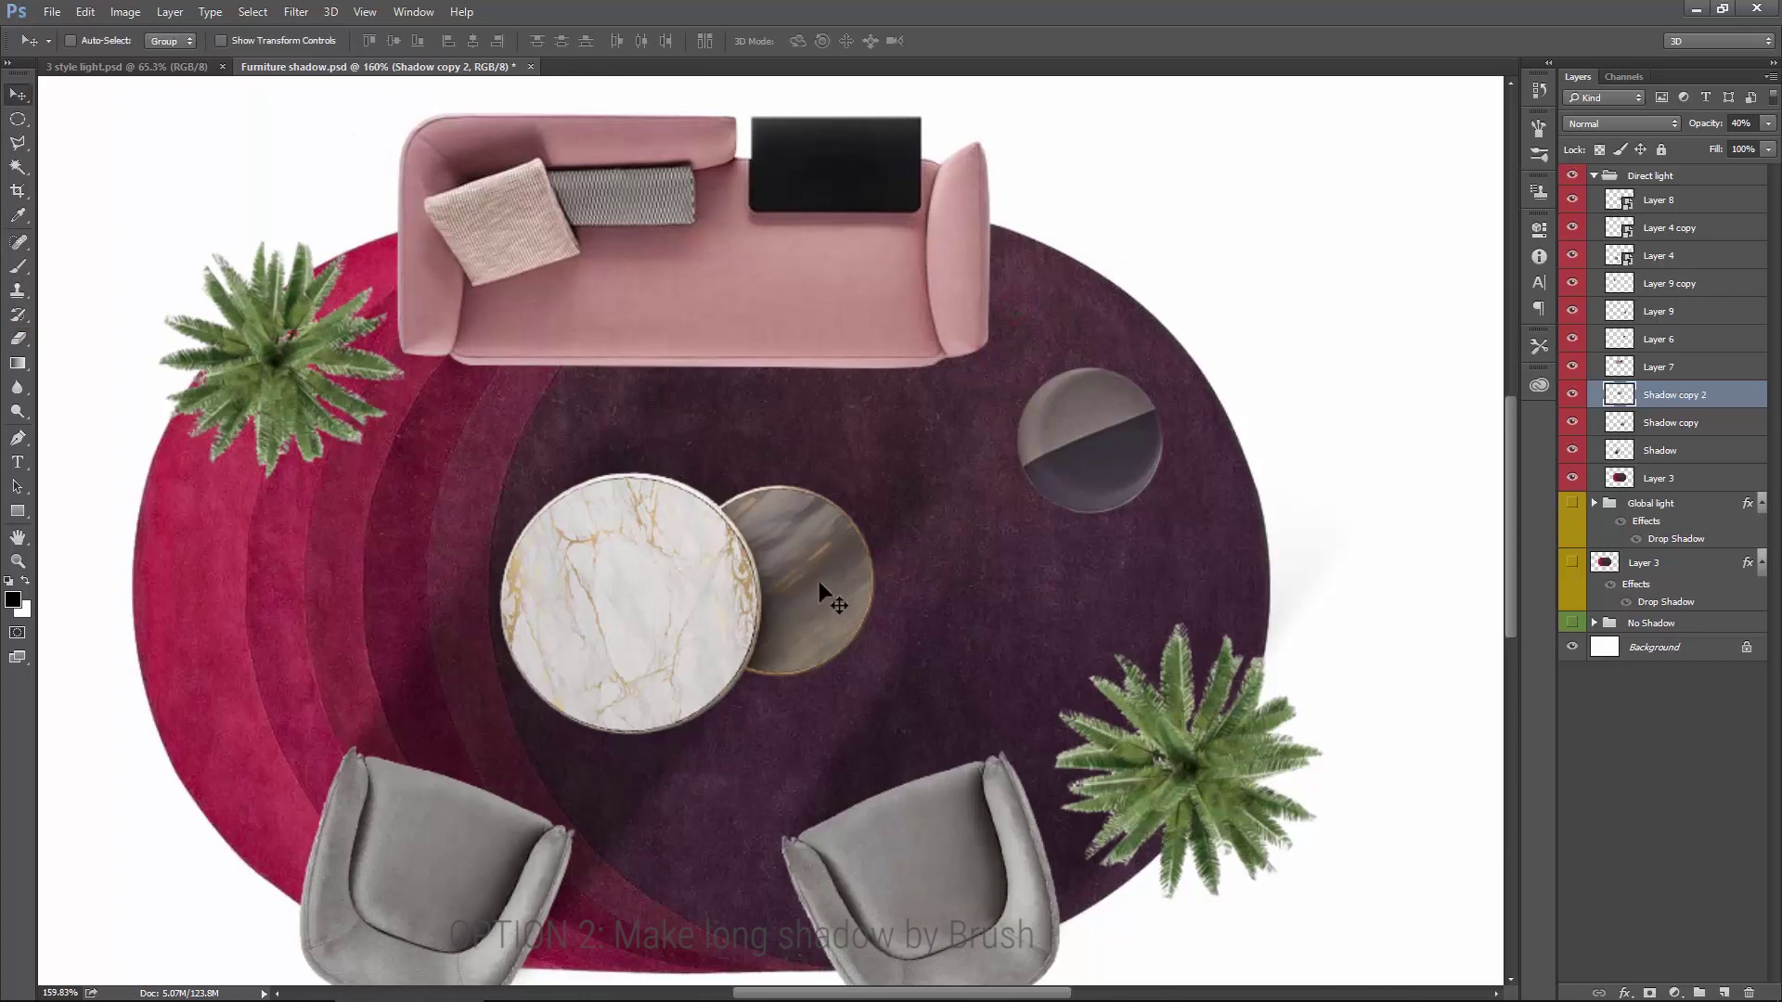
Step: Enable Auto-Select for the Move tool, set it to Layer, and select the left armchair's shadow on the canvas
scroll(820, 585, down, 2)
drag(790, 576, 824, 501)
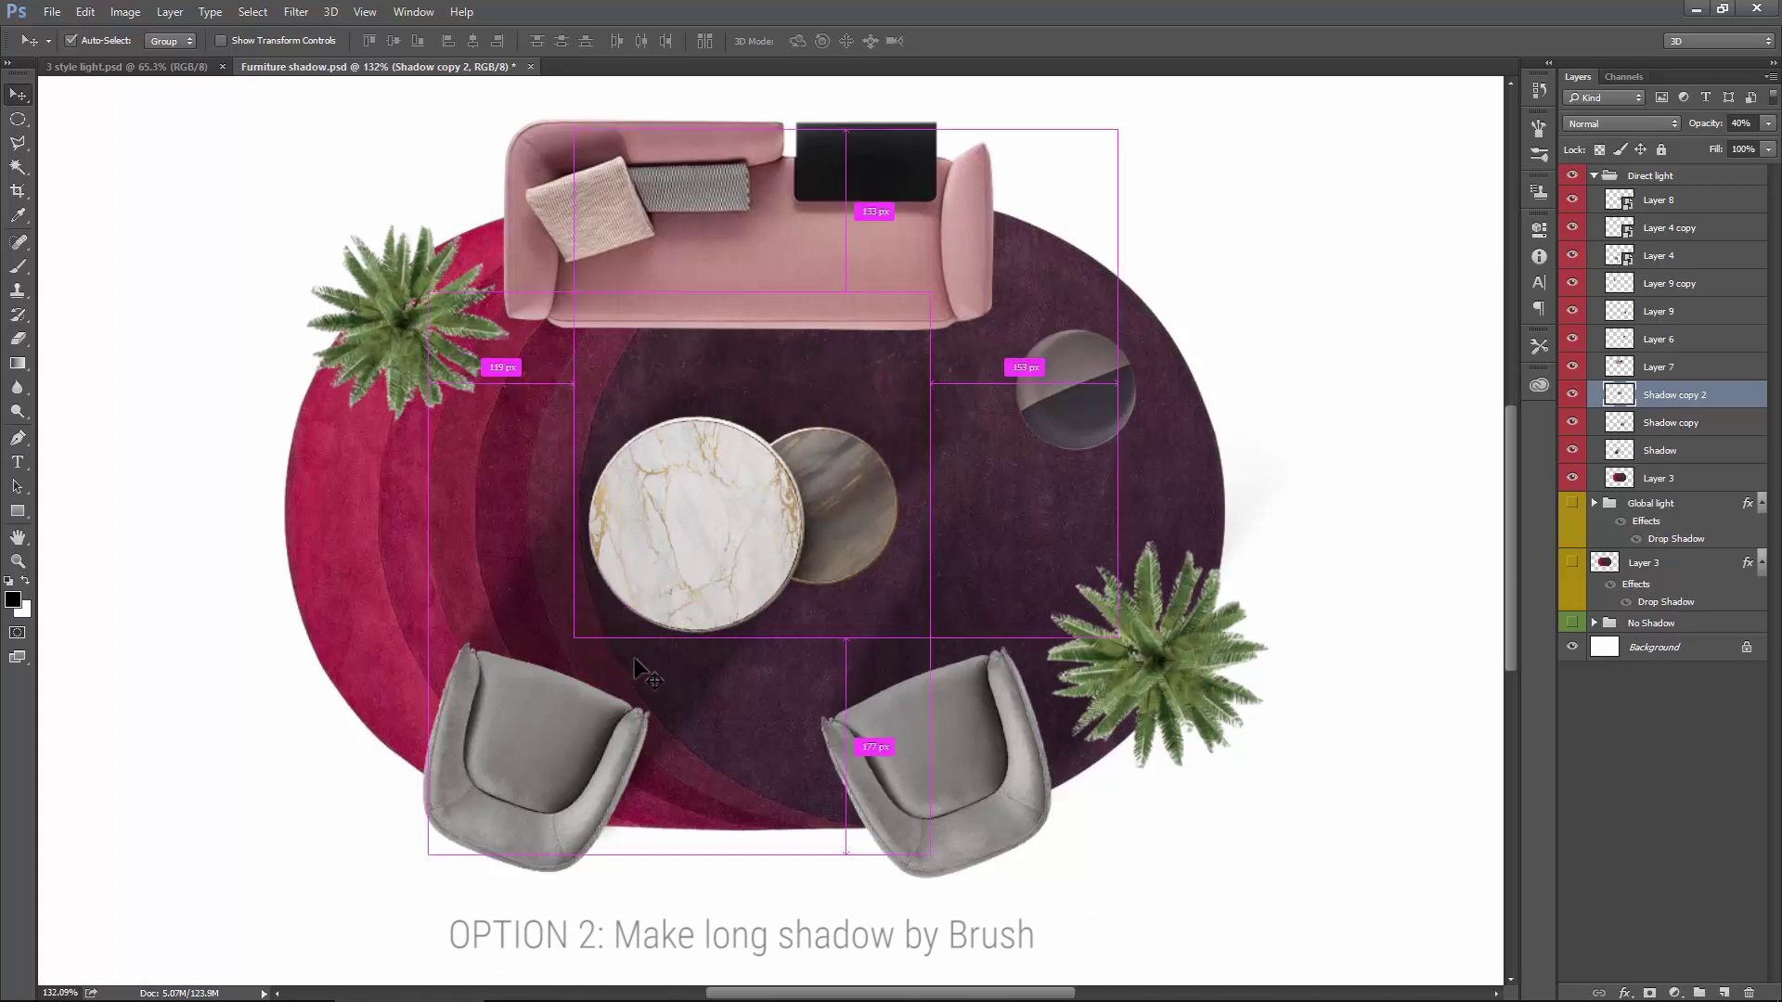
mouse_move(665, 694)
mouse_down()
mouse_move(687, 676)
mouse_move(661, 693)
mouse_up()
click(71, 40)
click(156, 67)
click(659, 685)
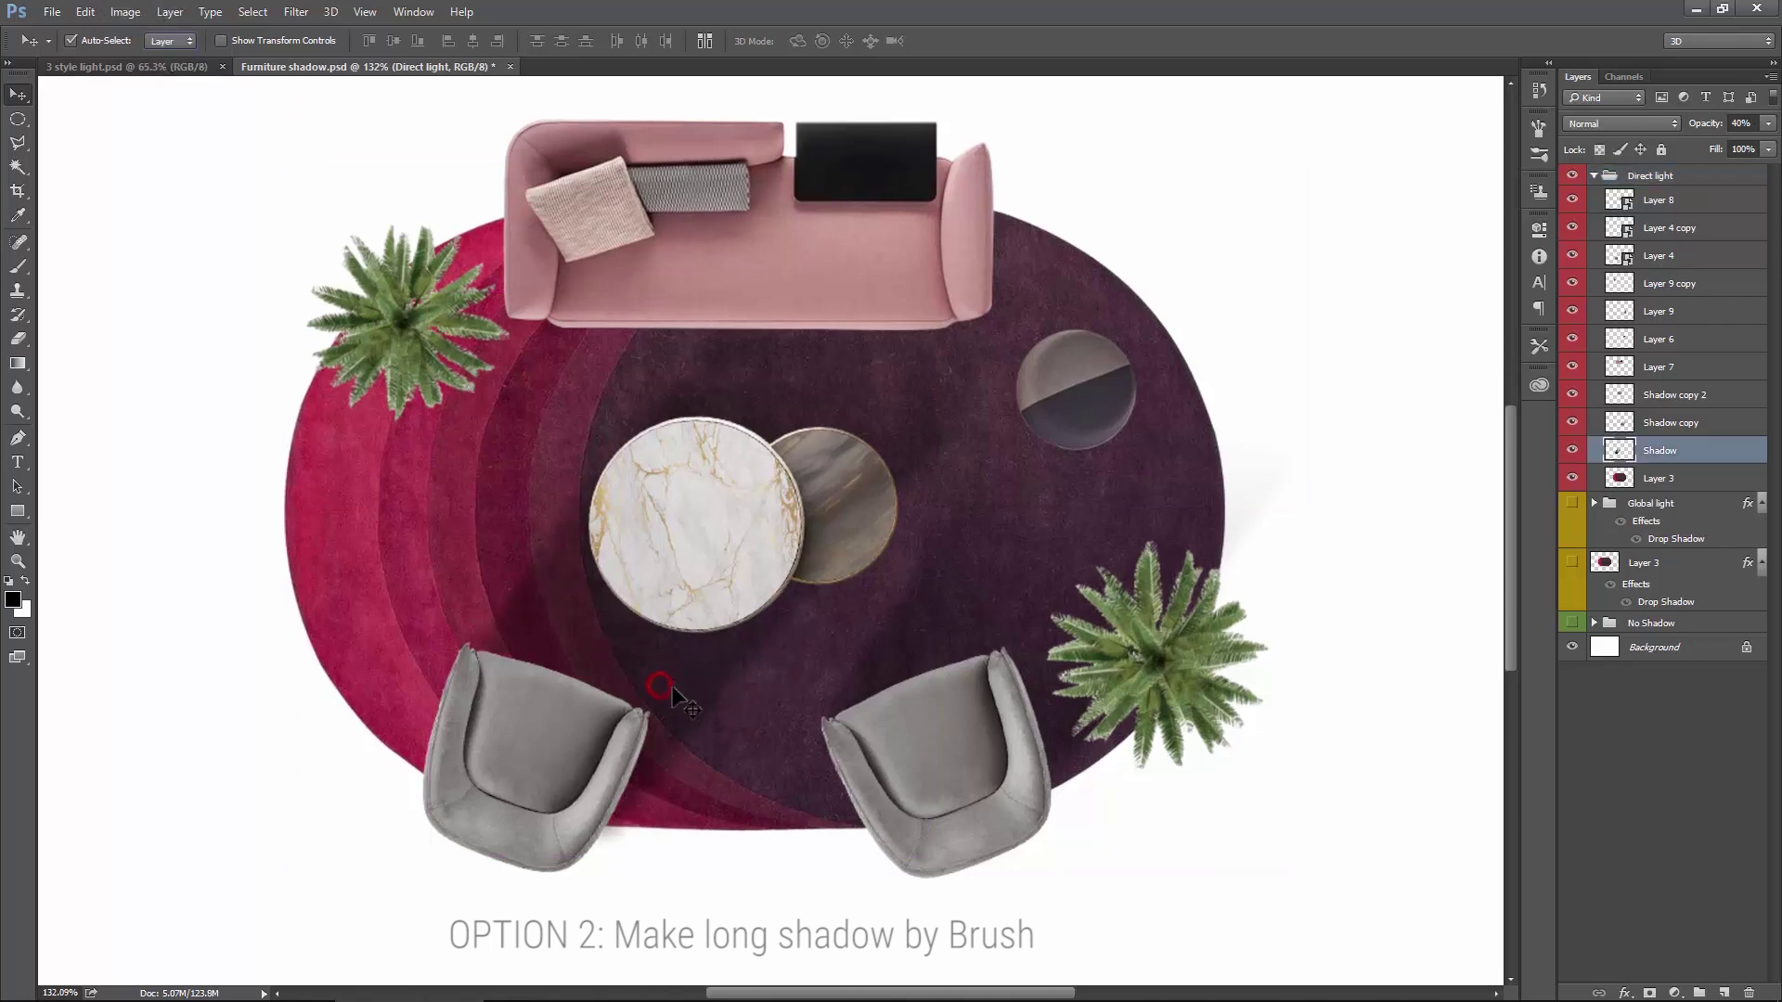
Step: Duplicate the left armchair's Shadow layer and move the copy to the grey round side table near the rug's edge
right_click(1701, 455)
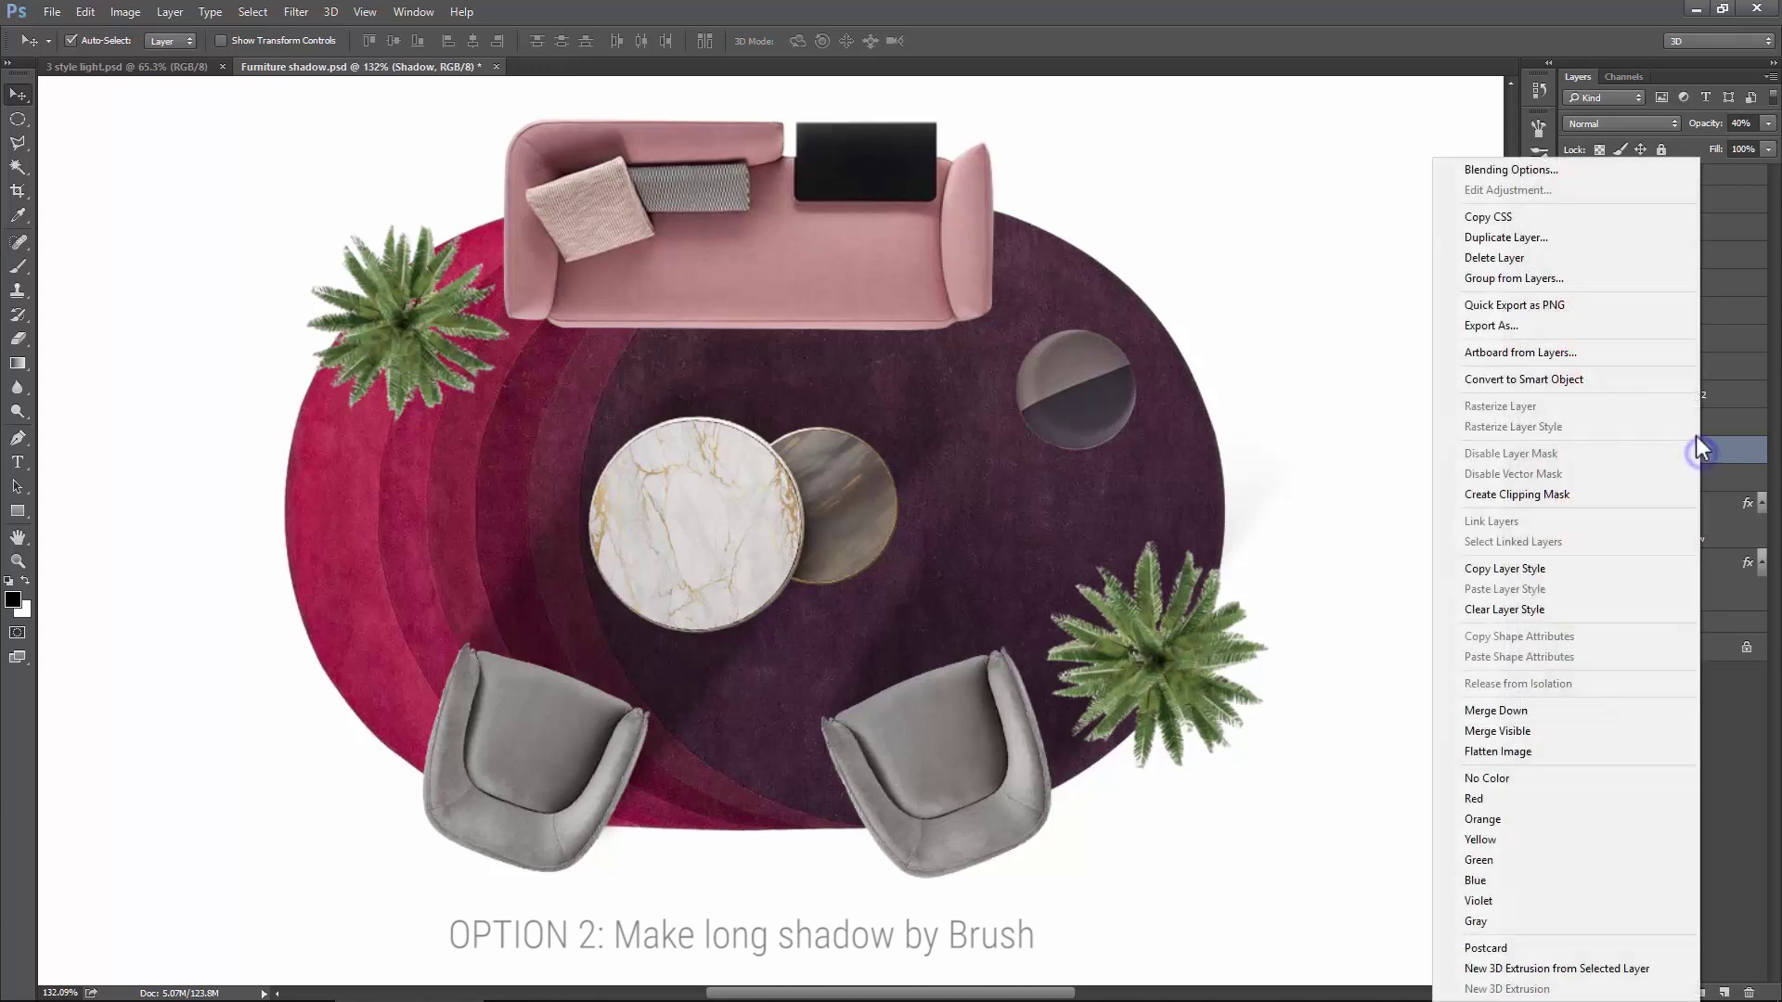
click(1522, 243)
click(1049, 304)
mouse_move(659, 689)
mouse_down()
mouse_move(705, 688)
mouse_move(1265, 376)
mouse_move(1211, 325)
mouse_up()
drag(1194, 404, 1101, 522)
drag(1073, 502, 1088, 576)
scroll(1088, 576, down, 2)
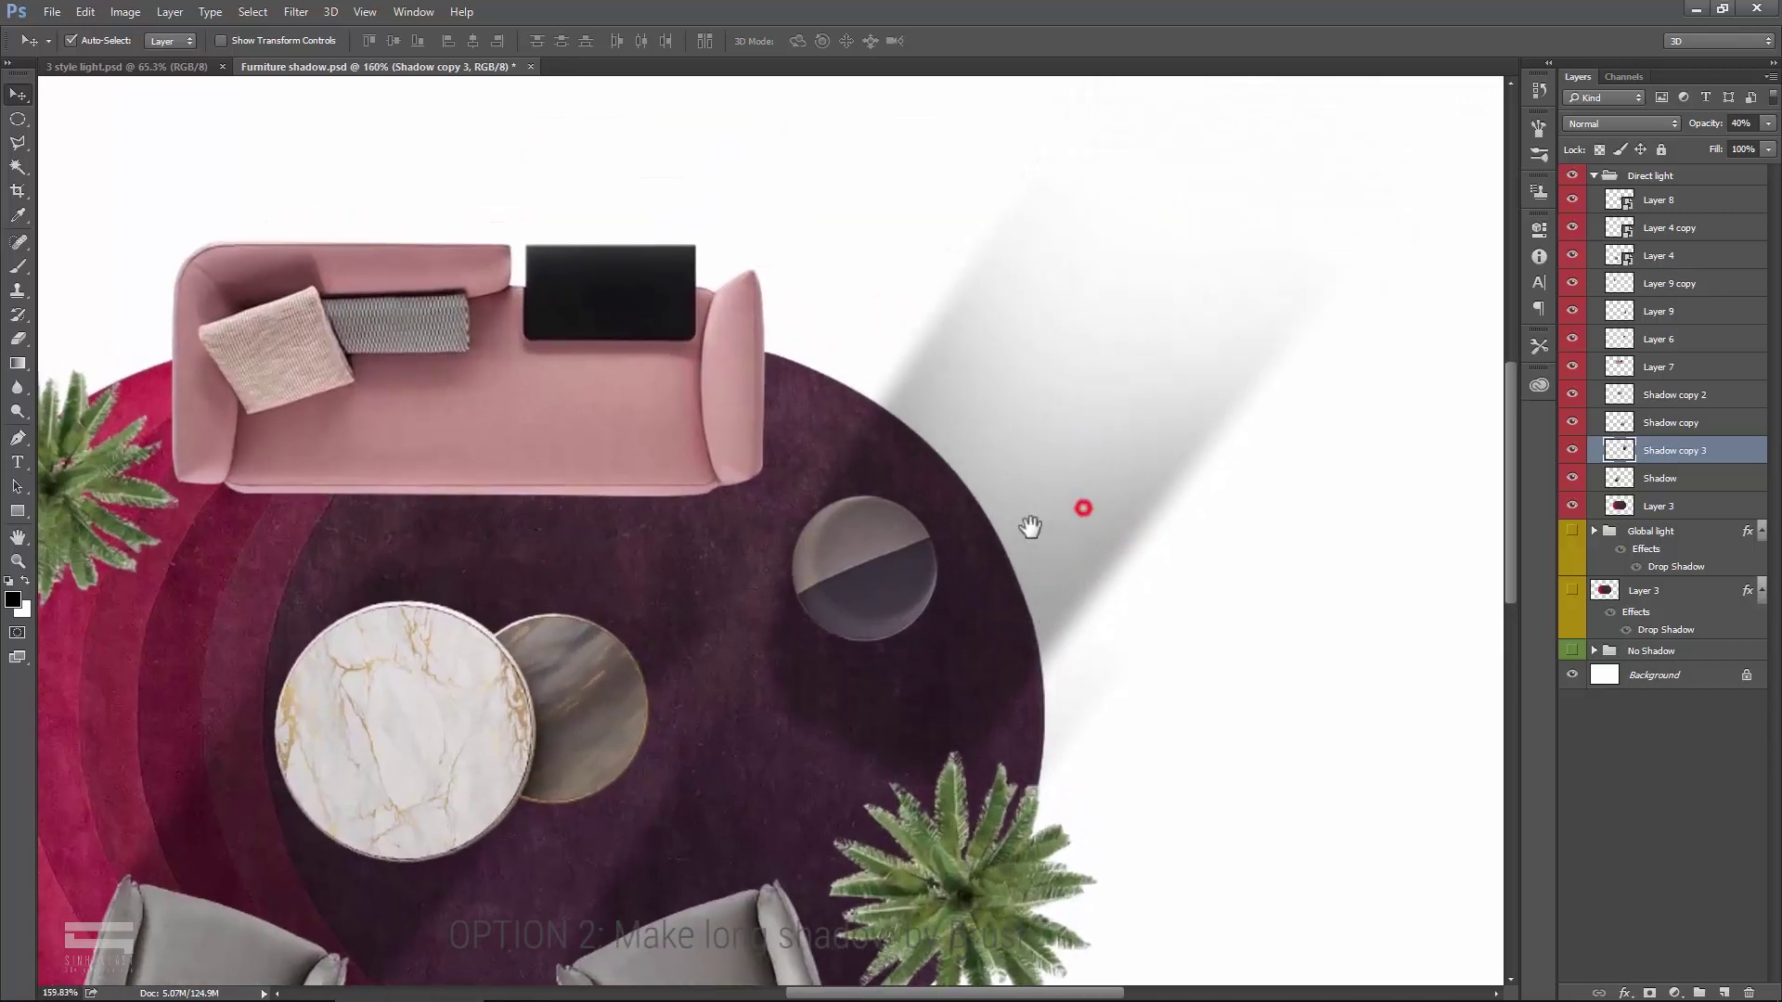
drag(1011, 467, 1023, 464)
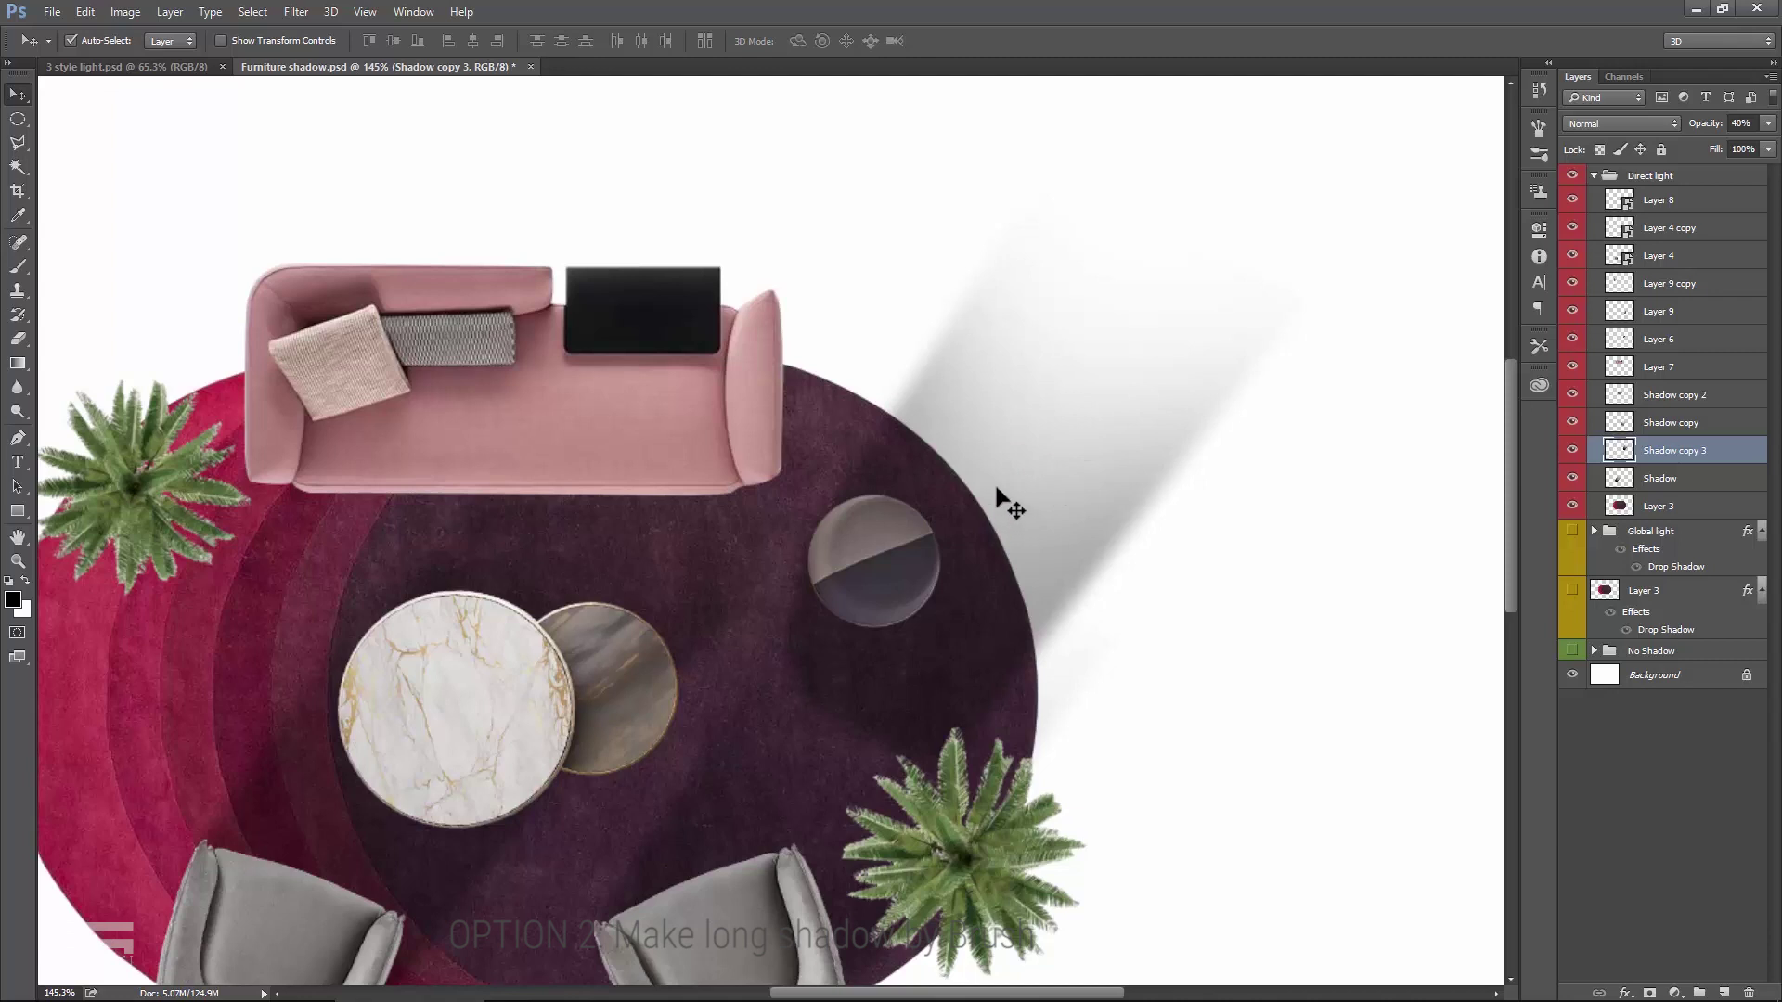
Step: Erase the stray parts of the round side table's long shadow beyond the rug and nudge the remaining shadow into place
click(18, 339)
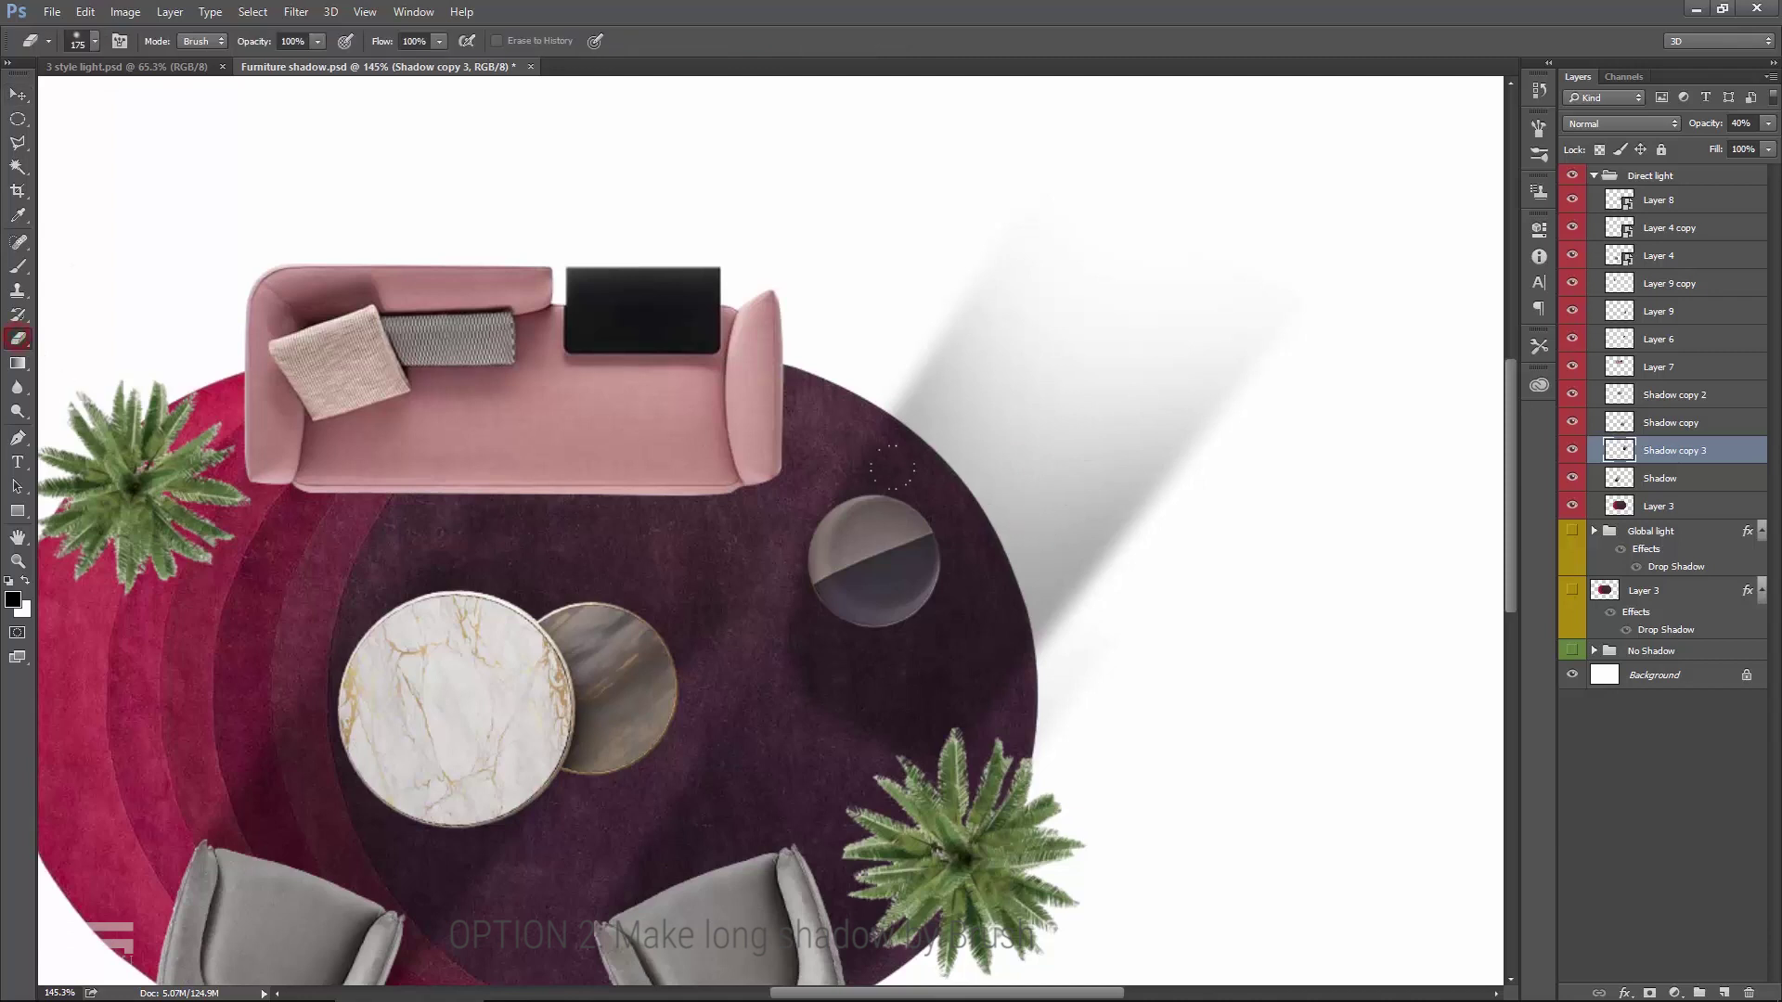
mouse_move(743, 566)
mouse_down()
mouse_move(928, 696)
mouse_move(1243, 343)
mouse_up()
mouse_move(1061, 268)
mouse_down()
mouse_move(983, 331)
mouse_move(1116, 370)
mouse_move(1106, 419)
mouse_up()
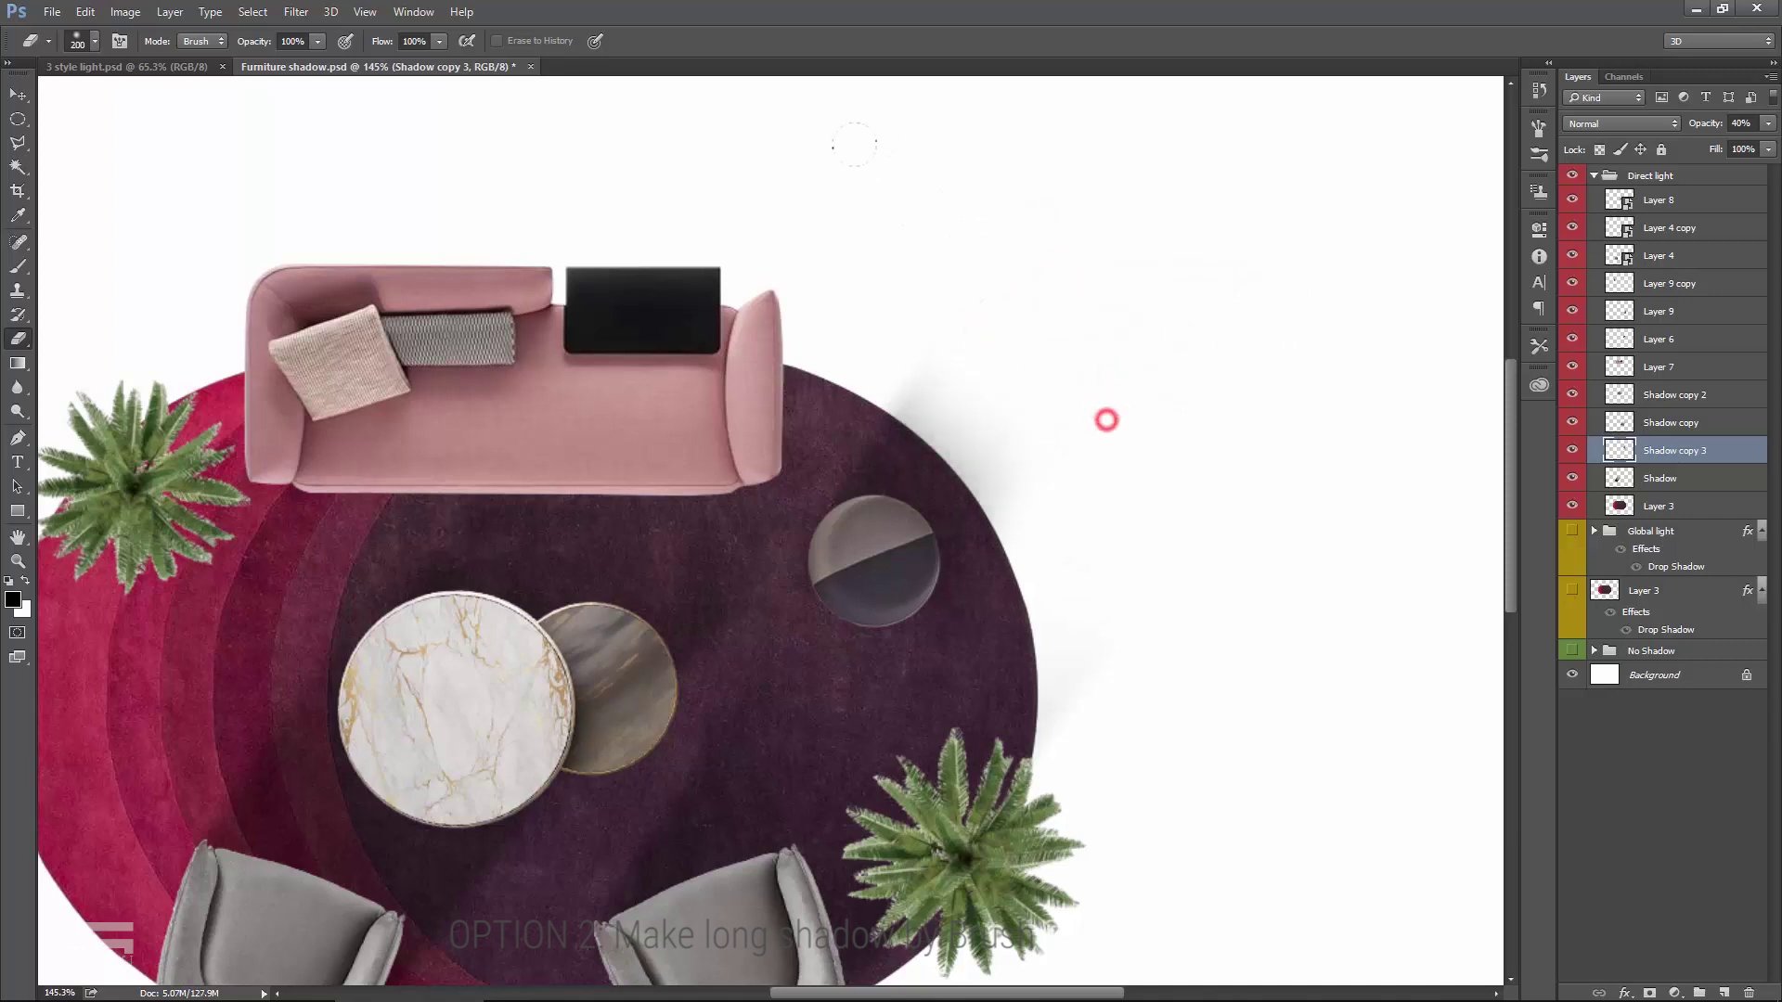
scroll(1026, 350, down, 2)
key(v)
drag(958, 454, 972, 466)
scroll(855, 532, up, 2)
key(e)
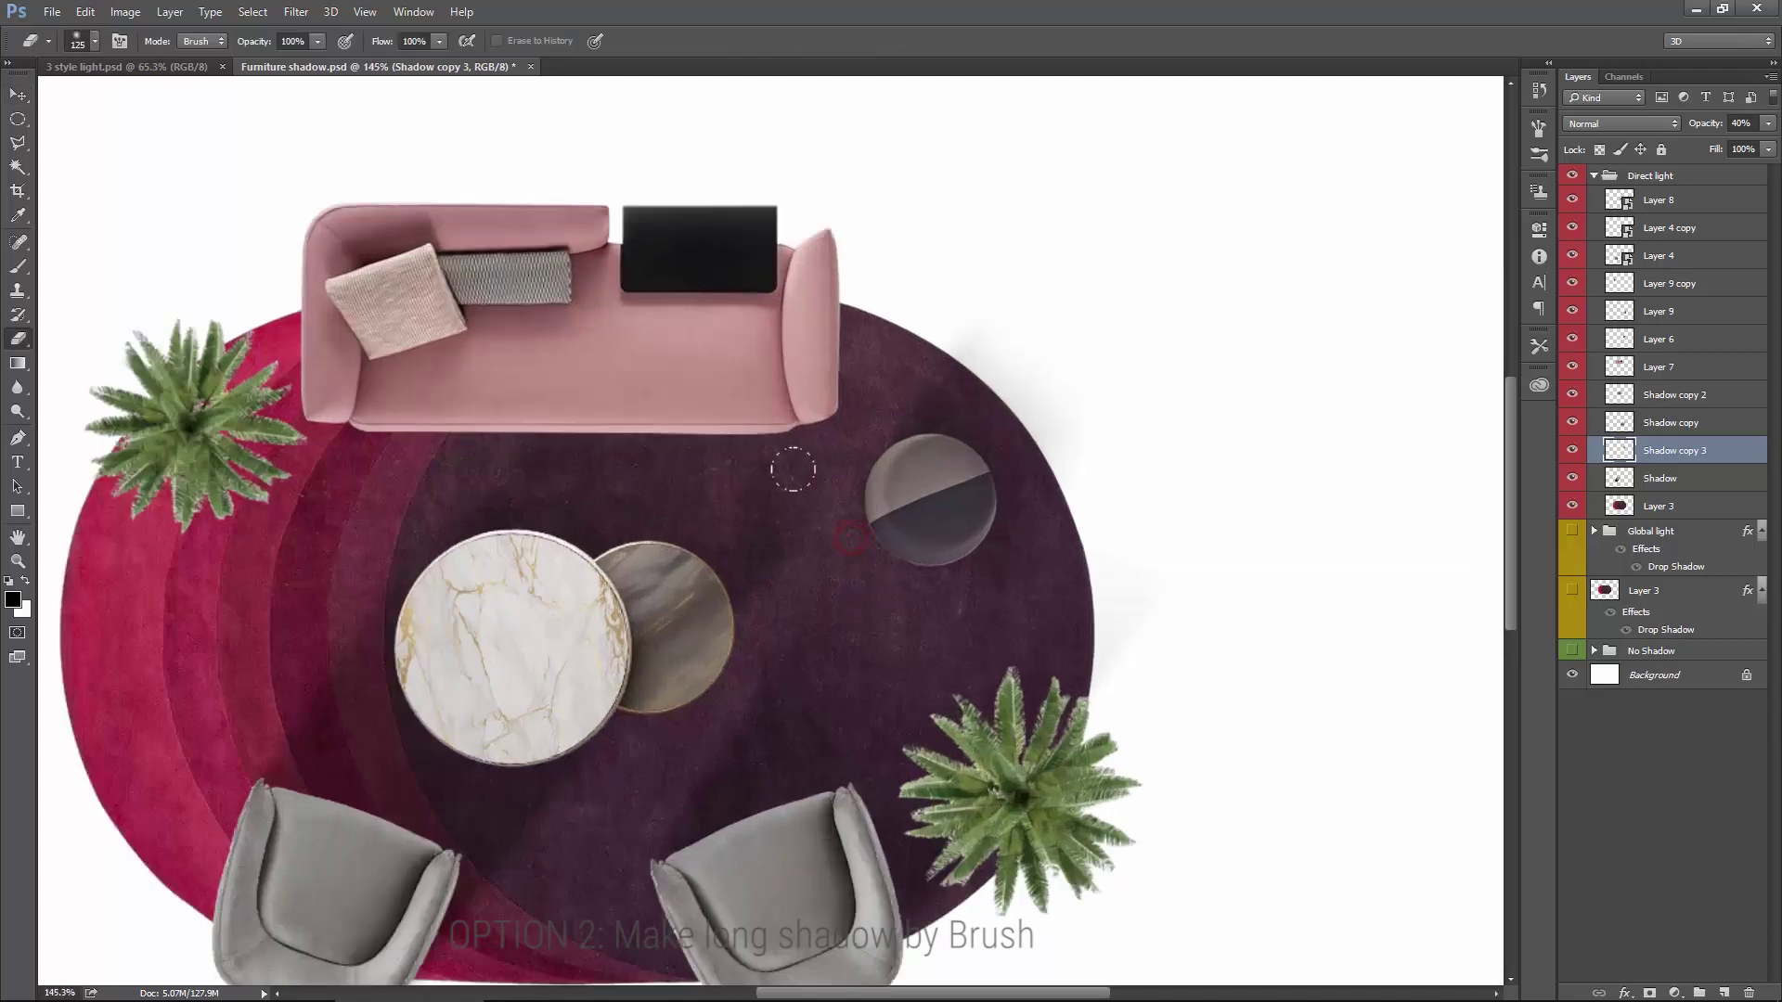
Step: Duplicate the left armchair's Shadow layer and move the copy behind the right plant at the rug's edge
key(v)
scroll(835, 520, down, 1)
scroll(860, 561, down, 2)
mouse_move(601, 623)
mouse_down()
mouse_move(659, 626)
mouse_move(637, 615)
mouse_move(693, 602)
mouse_move(720, 275)
mouse_up()
drag(632, 382, 828, 577)
drag(702, 524, 841, 616)
drag(979, 617, 972, 619)
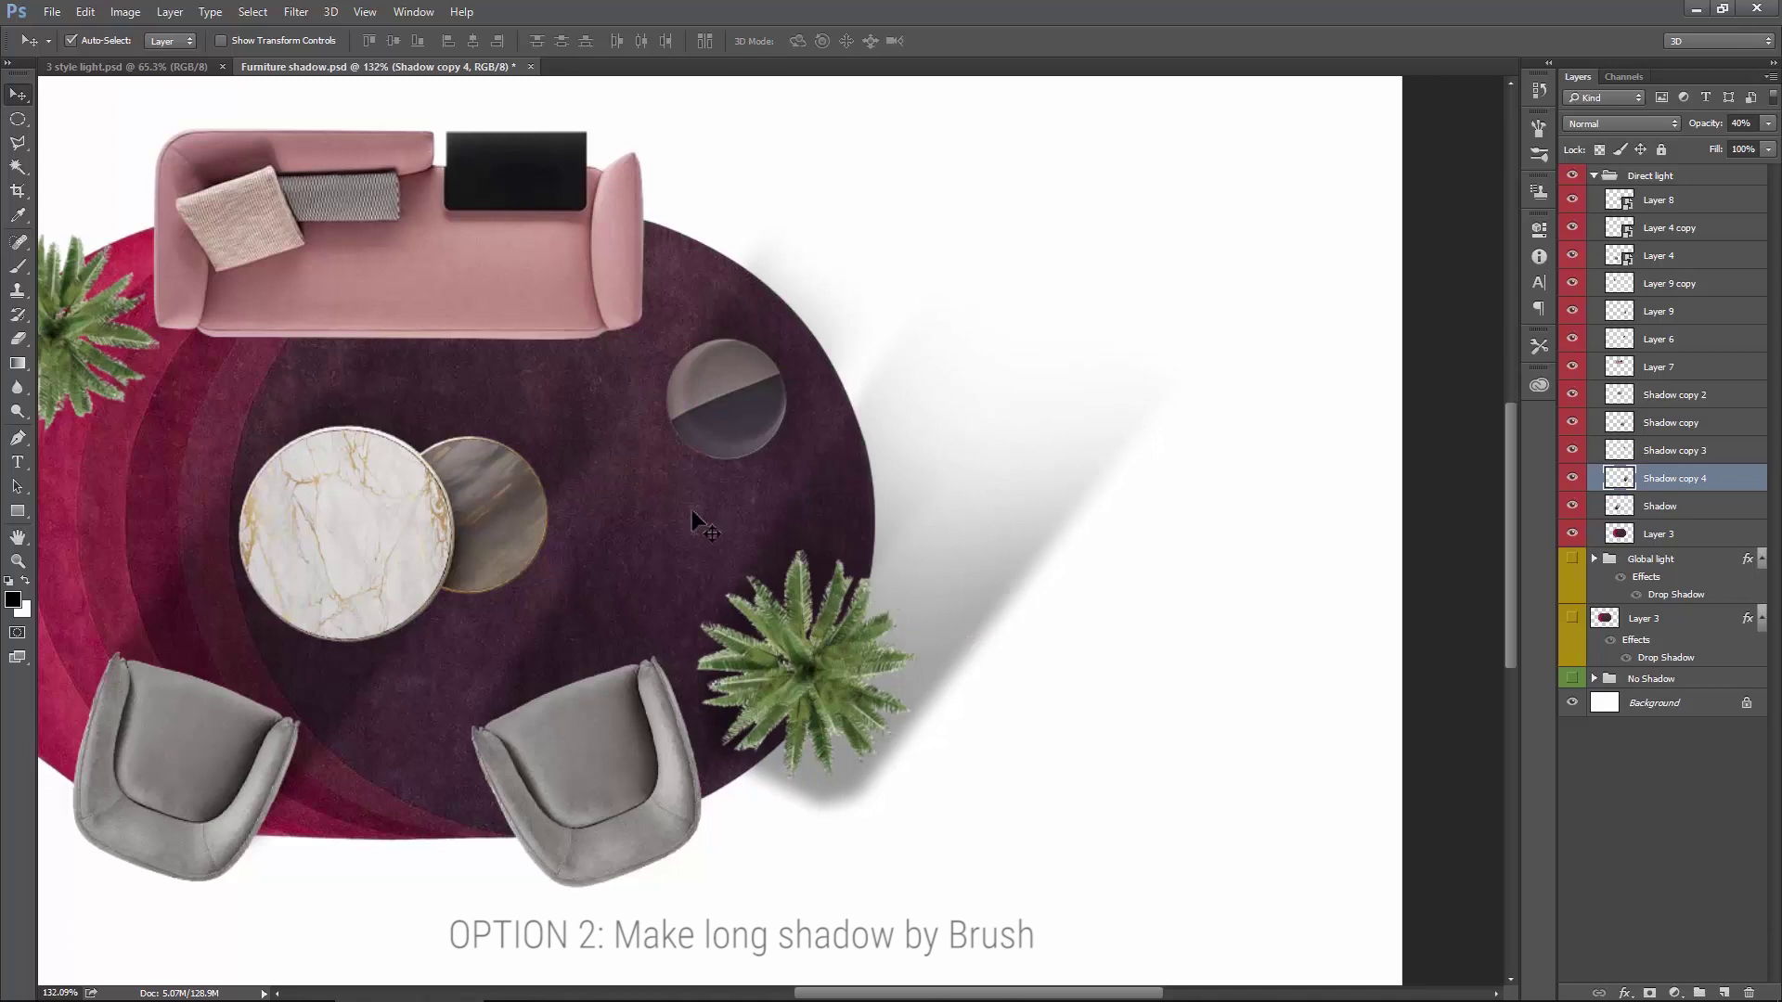
Step: Erase the excess of the right plant's shadow with varying eraser sizes, leaving a soft fading shadow beside the rug
click(18, 339)
key(bracketright)
mouse_move(707, 747)
mouse_down()
mouse_move(784, 795)
mouse_move(852, 779)
mouse_move(931, 677)
mouse_move(921, 505)
mouse_move(1029, 526)
mouse_up()
key(bracketleft)
drag(695, 638, 715, 425)
drag(990, 628, 906, 537)
key(bracketright)
key(bracketright)
drag(1129, 422, 998, 350)
drag(1086, 509, 1017, 493)
scroll(1018, 493, down, 2)
drag(923, 350, 827, 267)
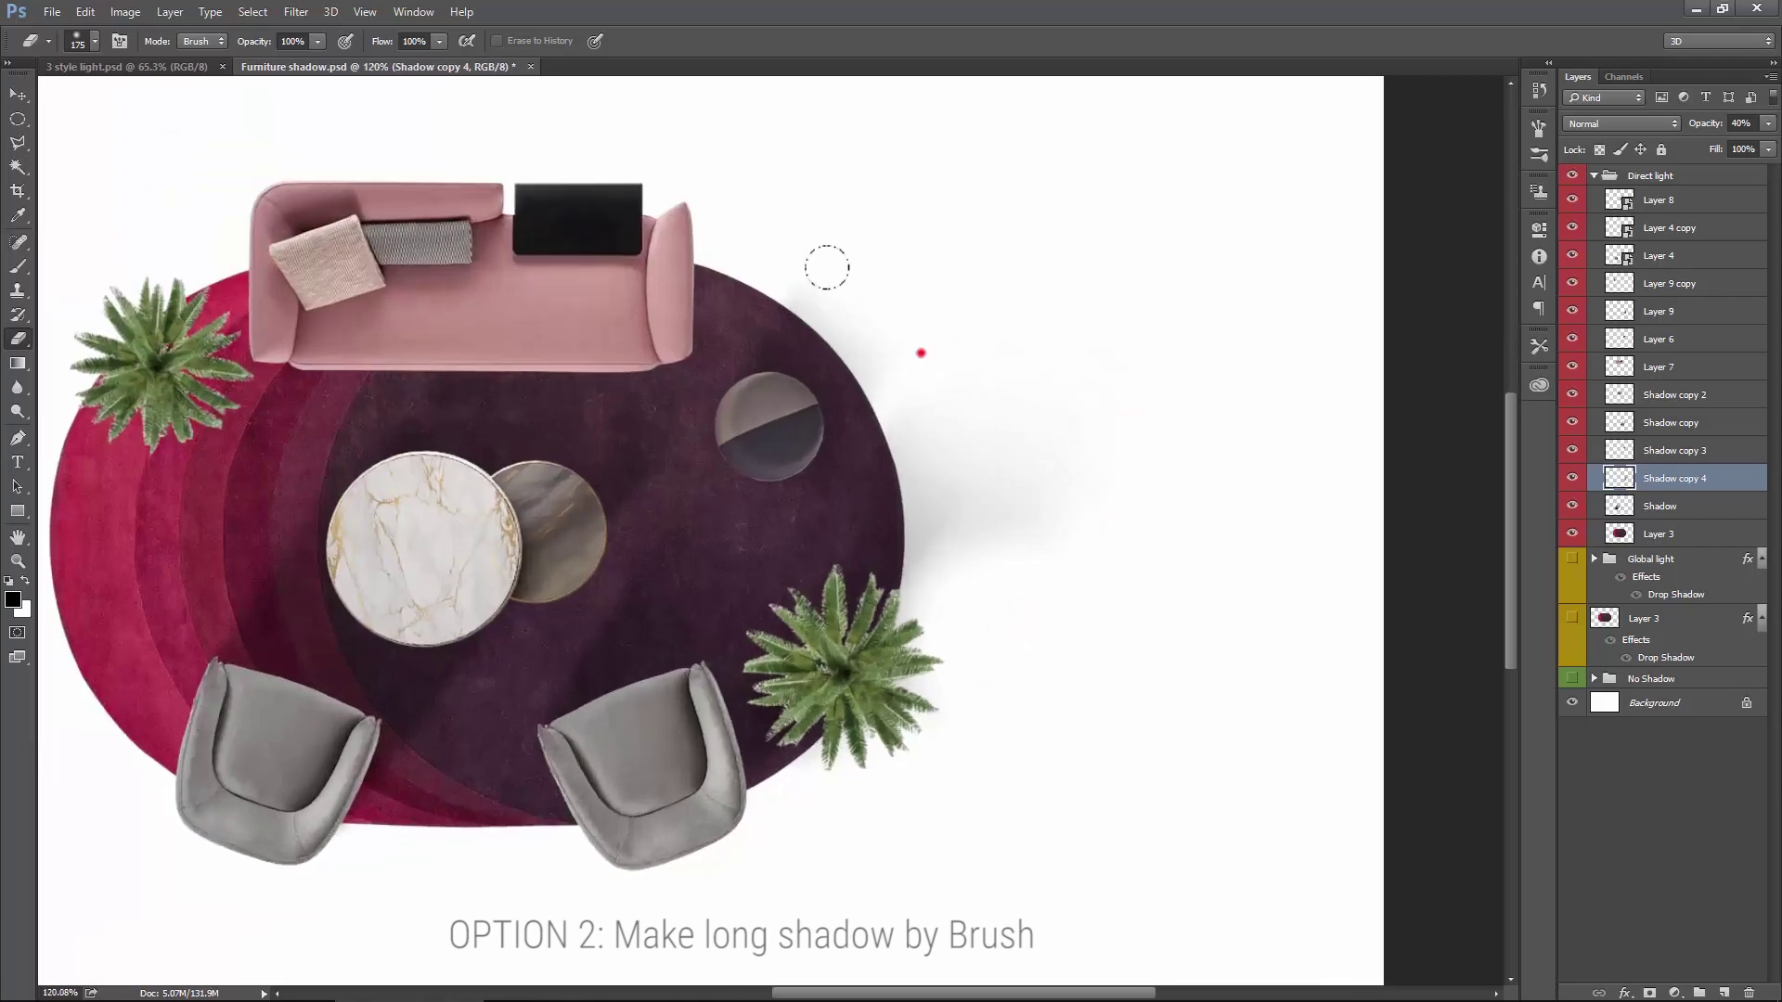
scroll(928, 459, up, 2)
scroll(972, 576, down, 1)
Step: Duplicate the right plant's shadow, move the copy to the left plant beside the sofa, and erase its outer edge
key(v)
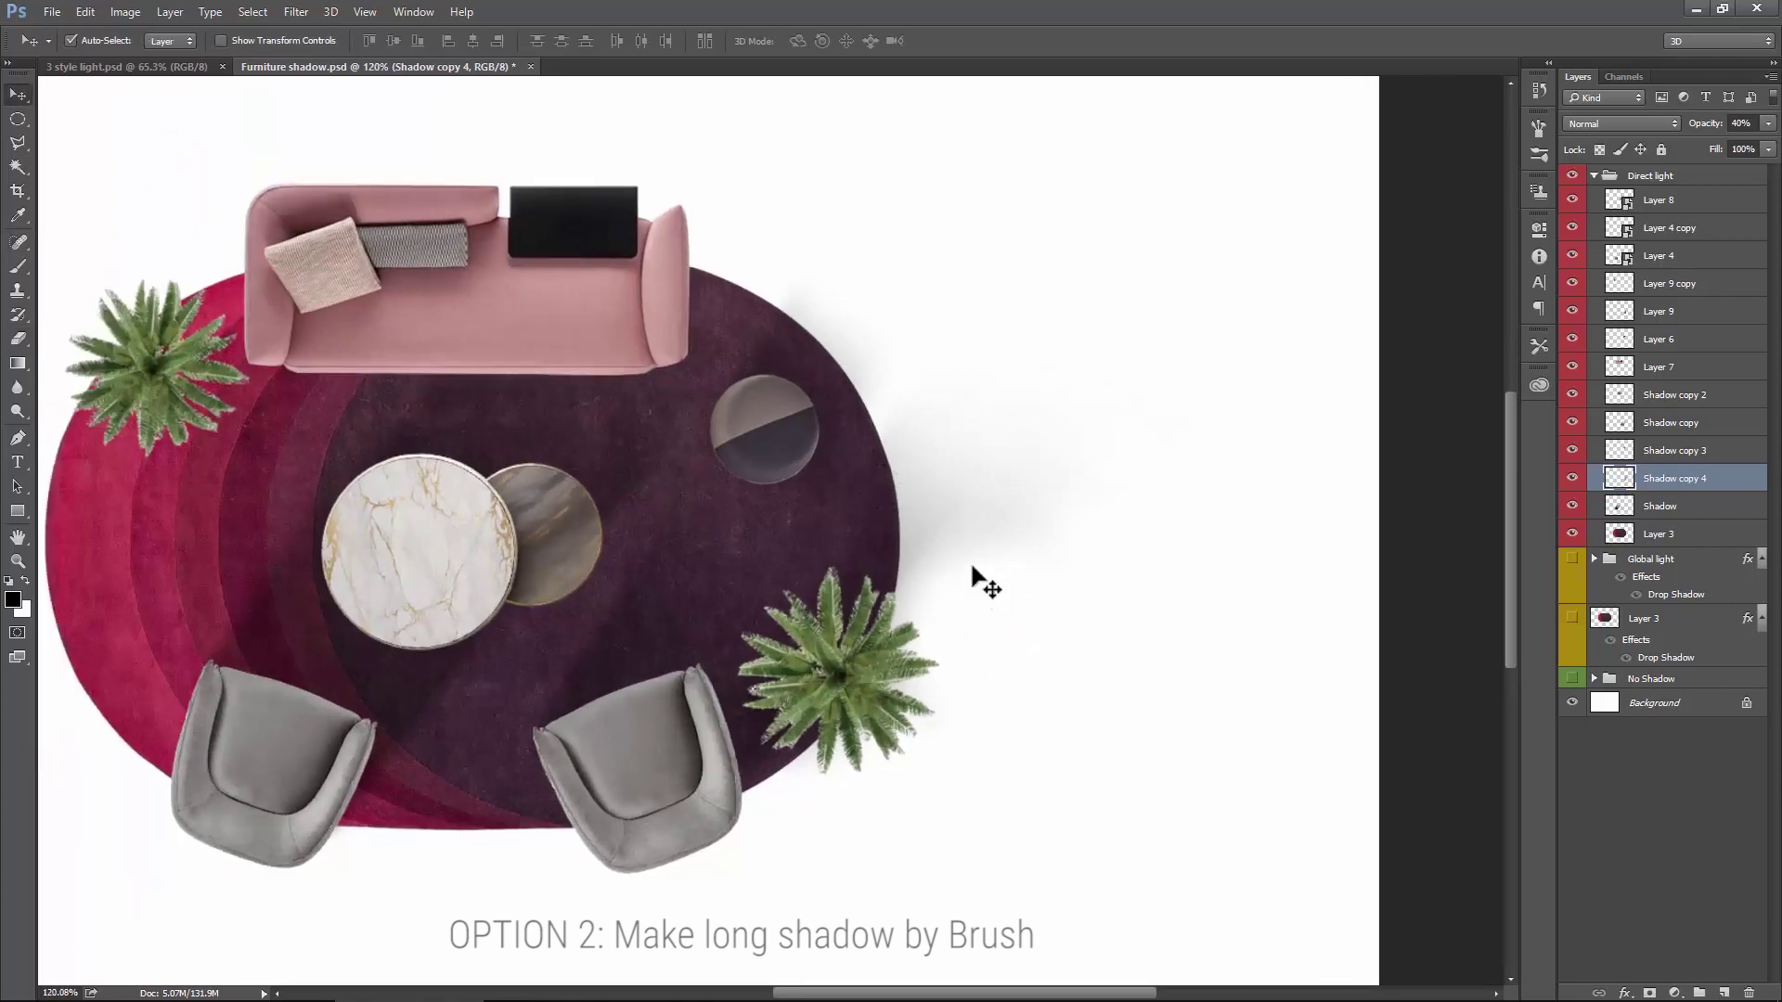
mouse_move(1056, 604)
mouse_down()
mouse_move(1066, 560)
mouse_move(974, 436)
mouse_move(430, 249)
mouse_move(434, 228)
mouse_move(485, 367)
mouse_up()
key(ctrl+j)
key(e)
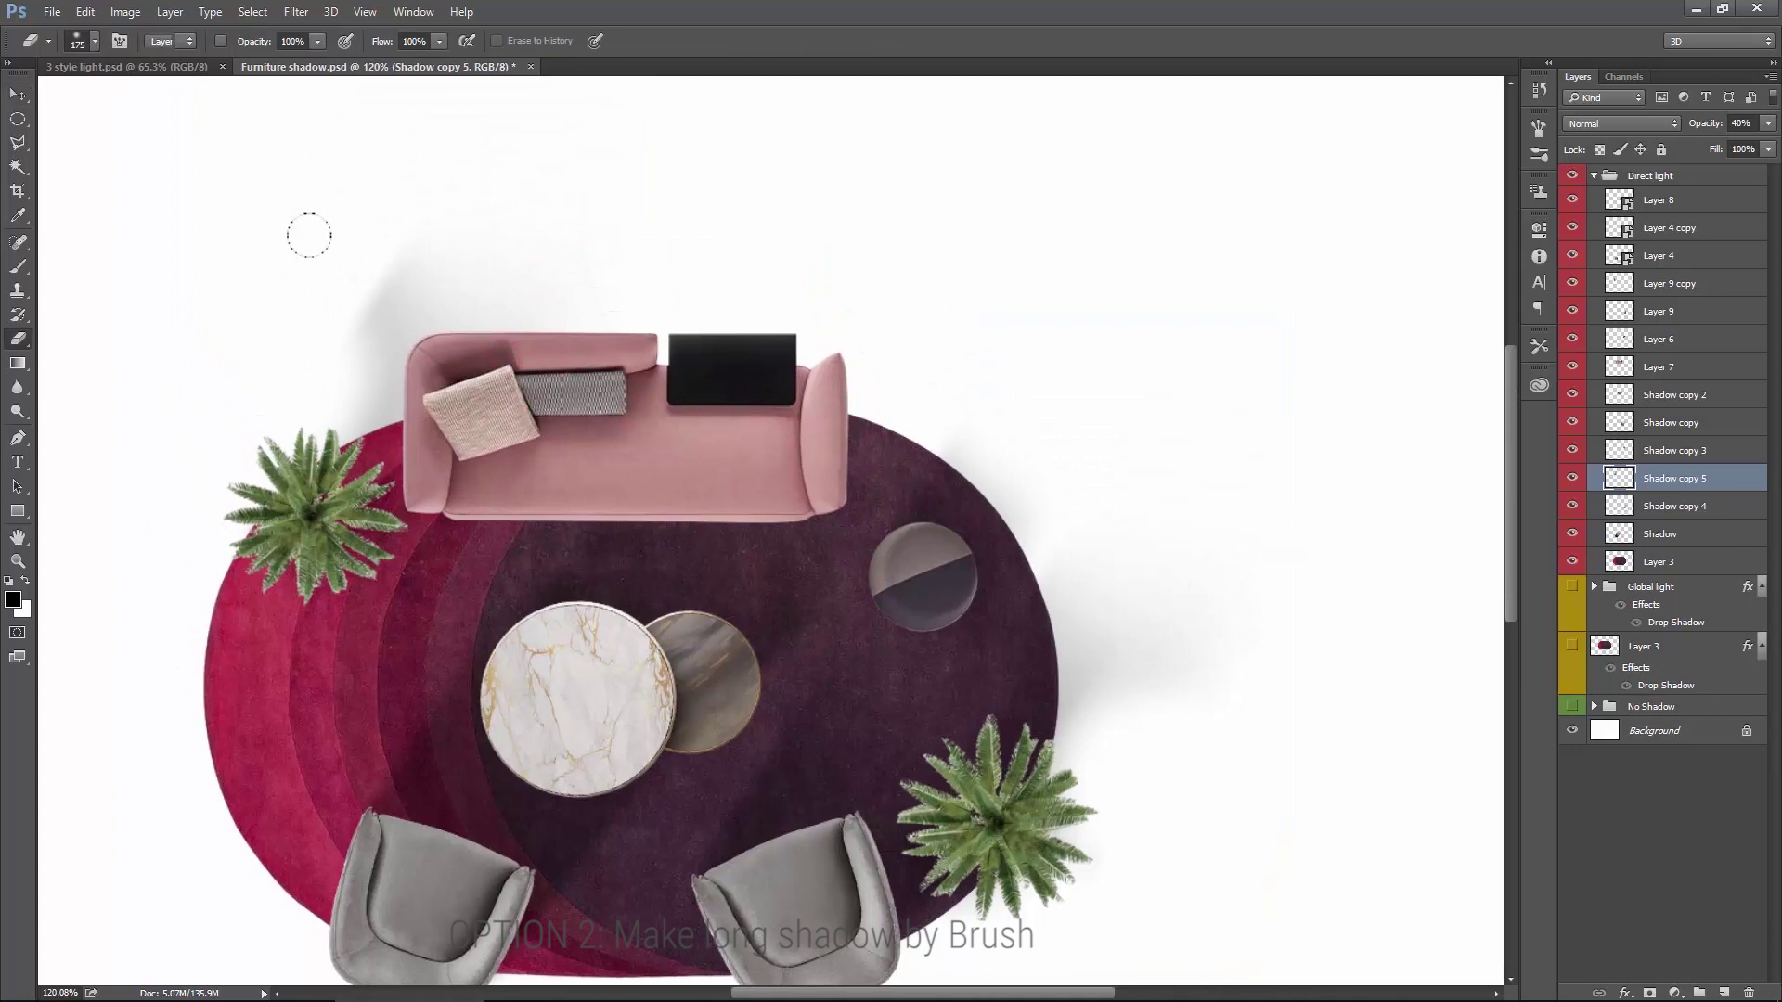
click(331, 232)
click(317, 274)
click(354, 226)
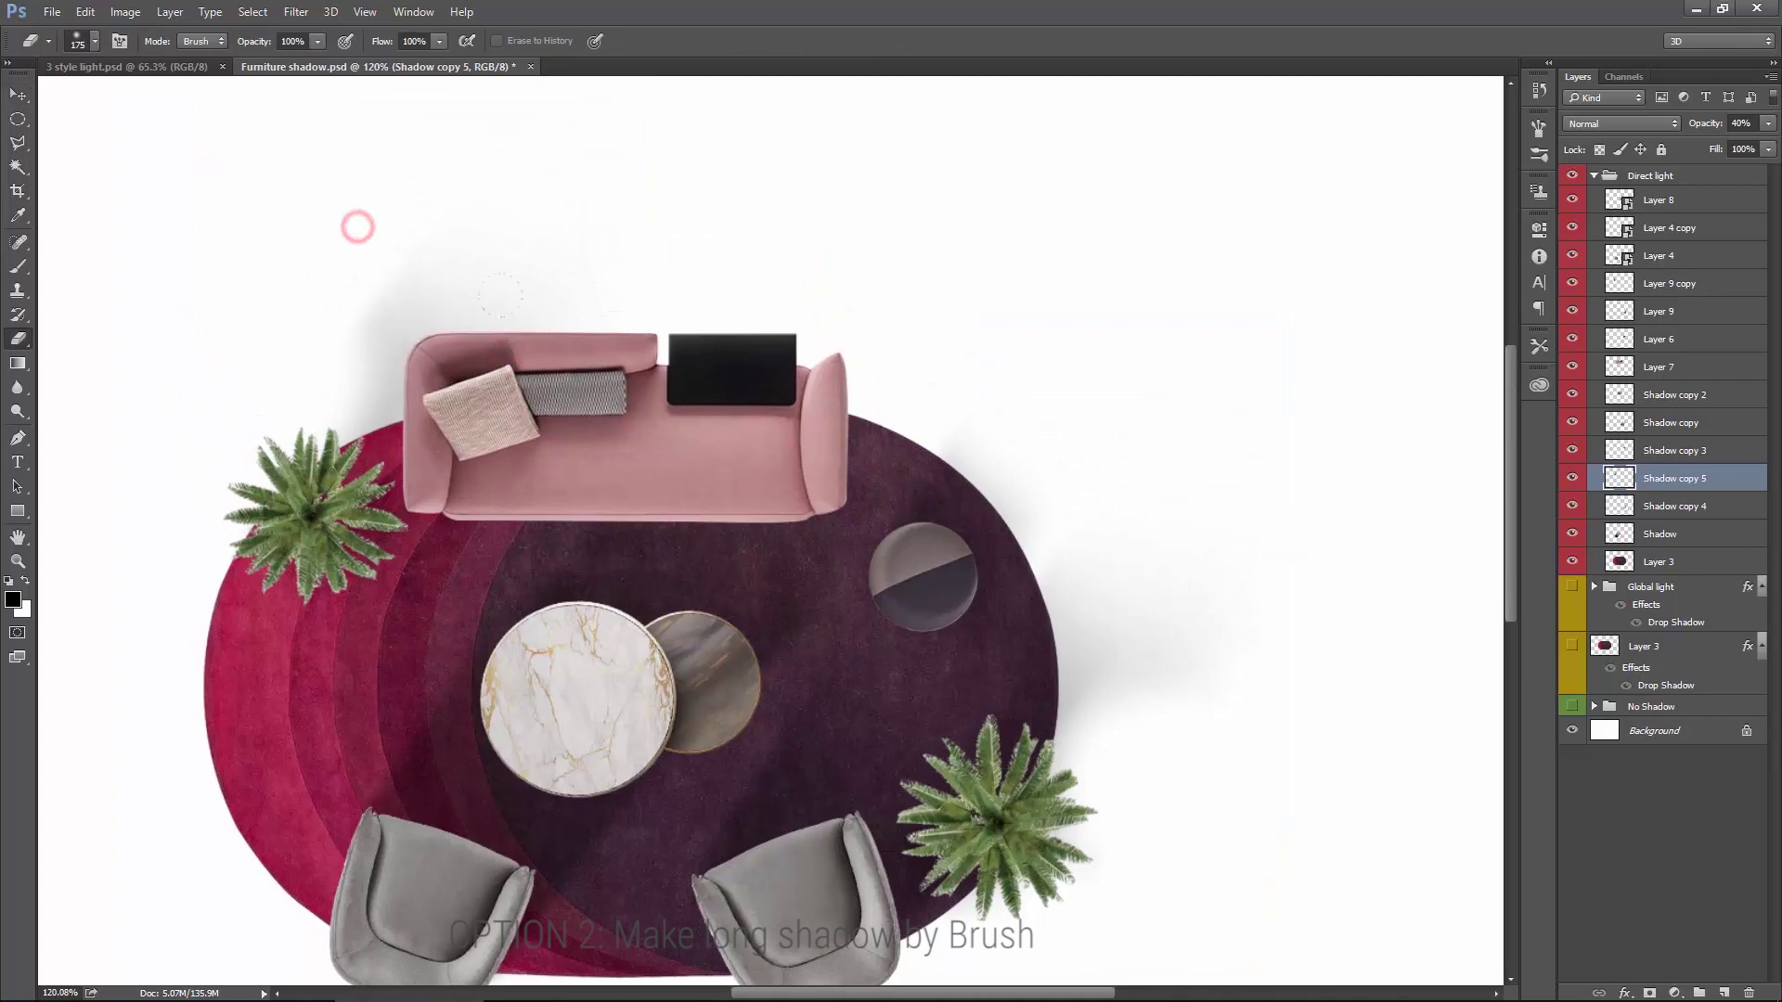
Step: Duplicate the left armchair's Shadow layer and position the copy behind the sofa
key(v)
scroll(517, 487, up, 2)
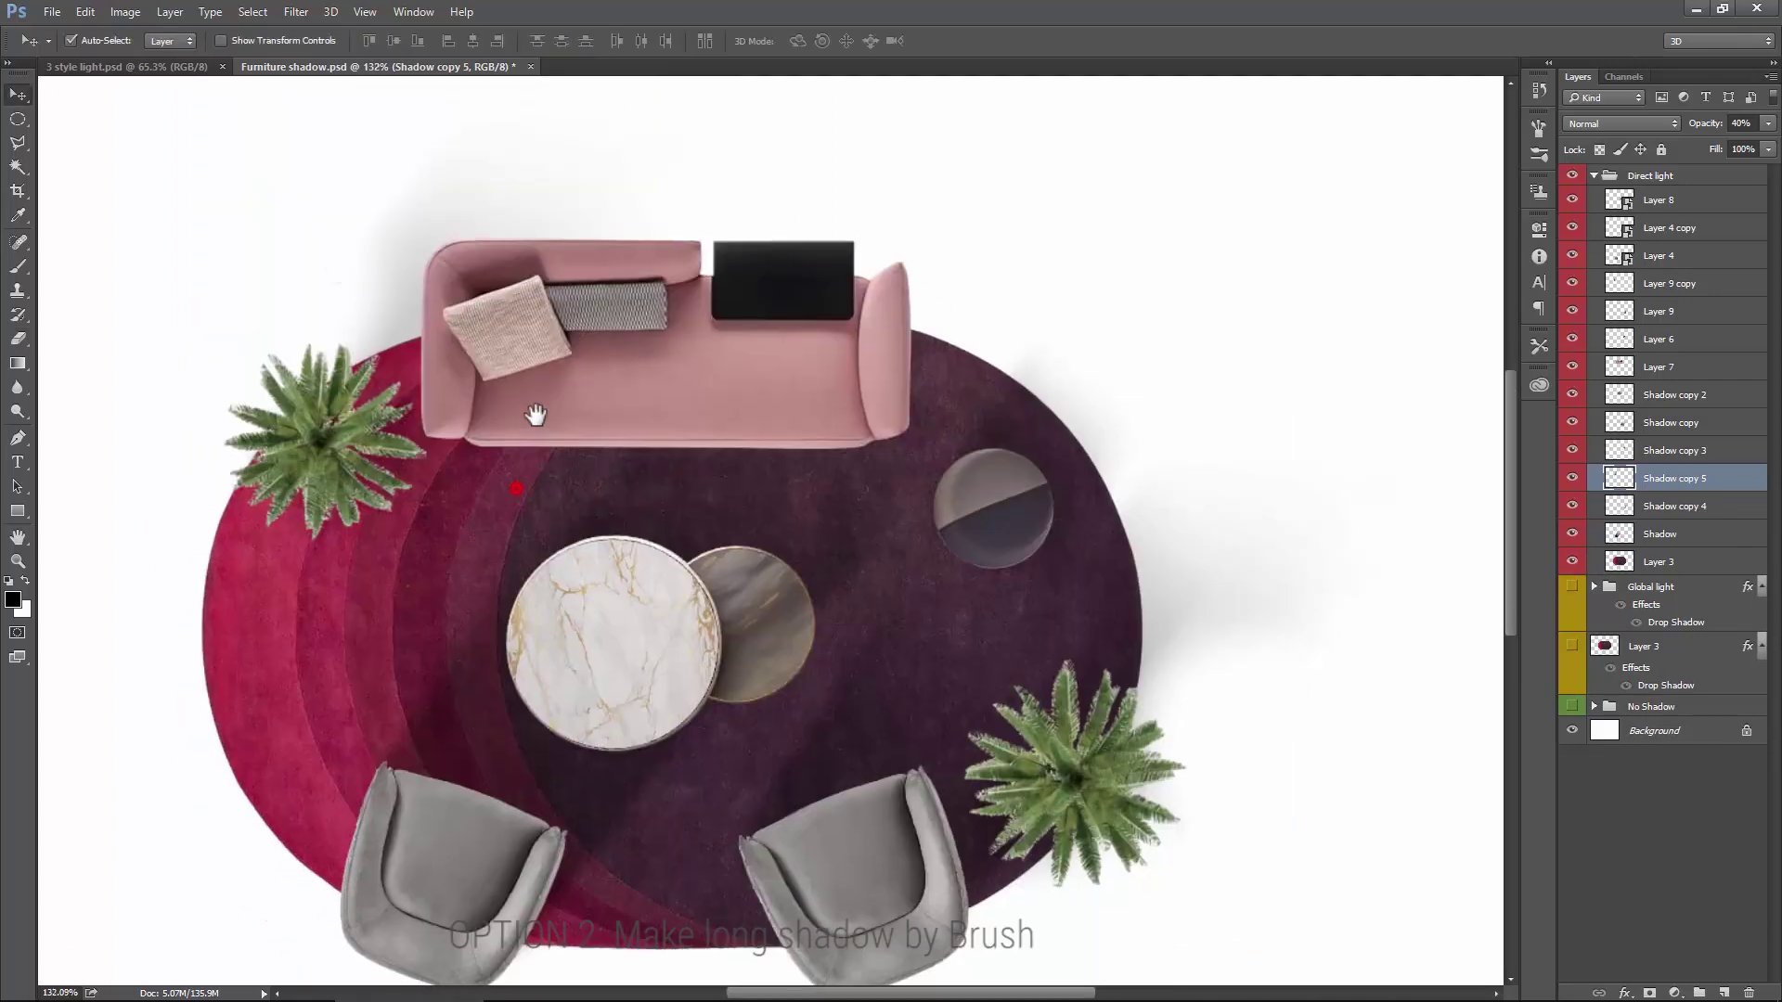
drag(608, 806, 655, 297)
drag(670, 481, 671, 508)
scroll(590, 420, up, 3)
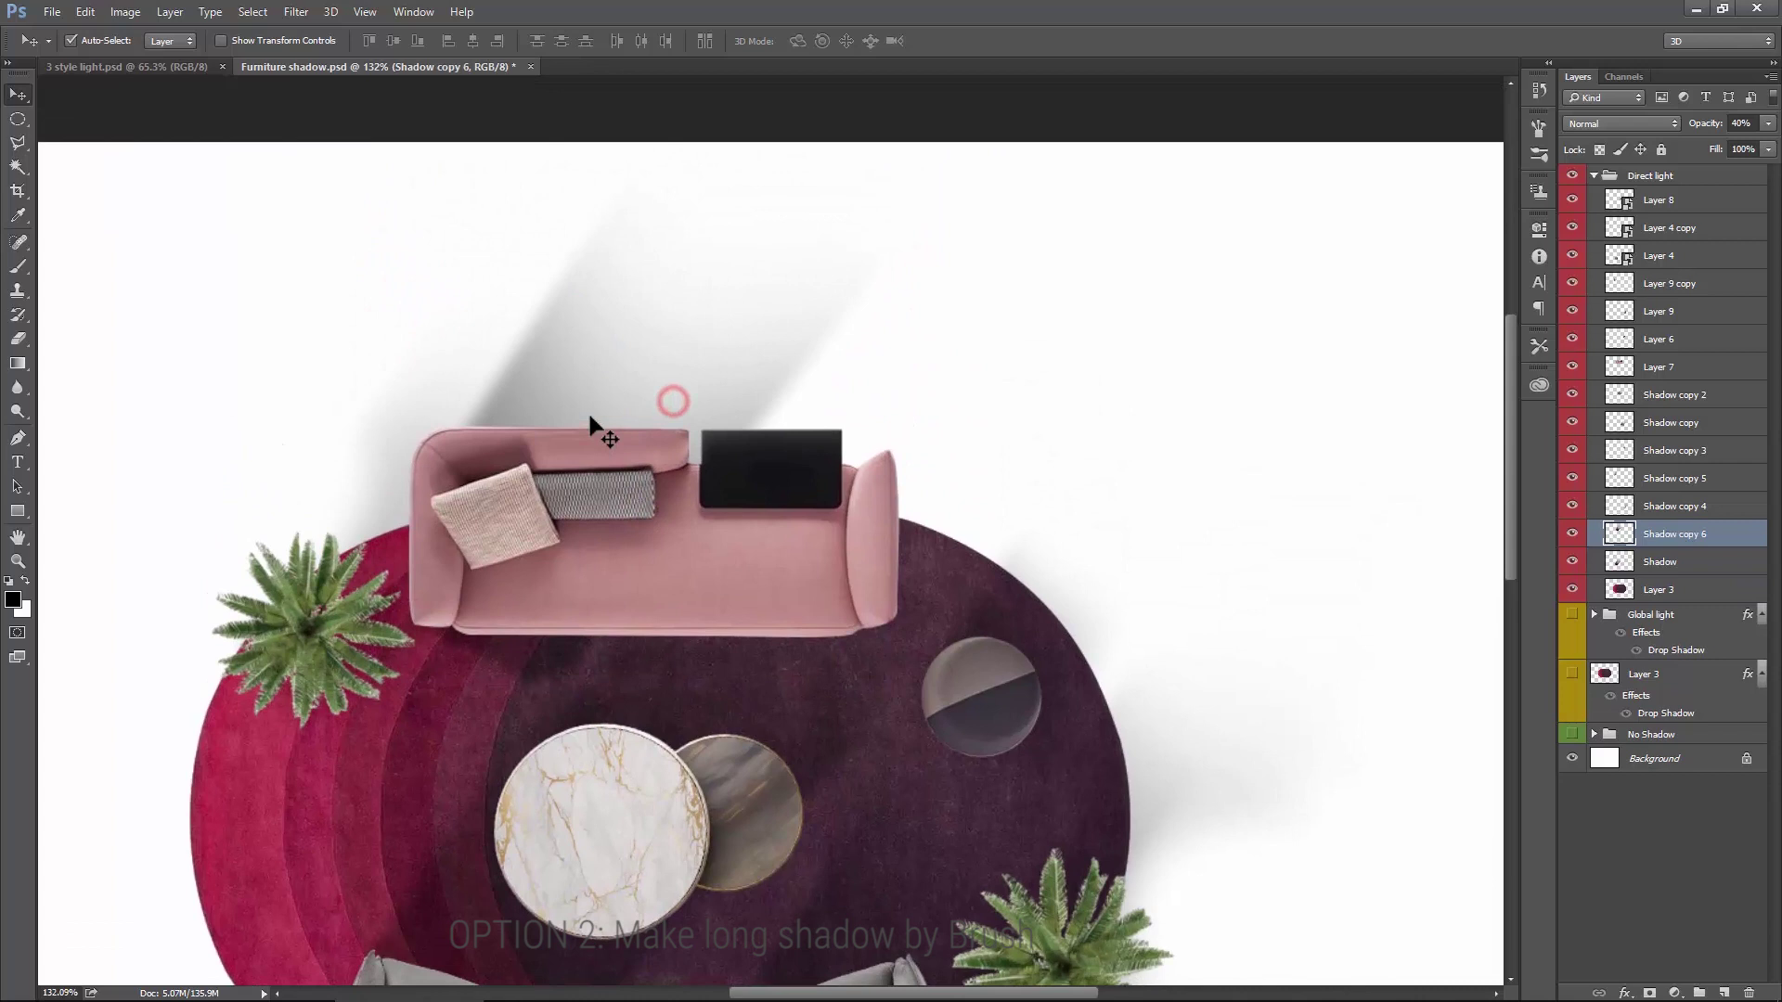
drag(531, 385, 763, 438)
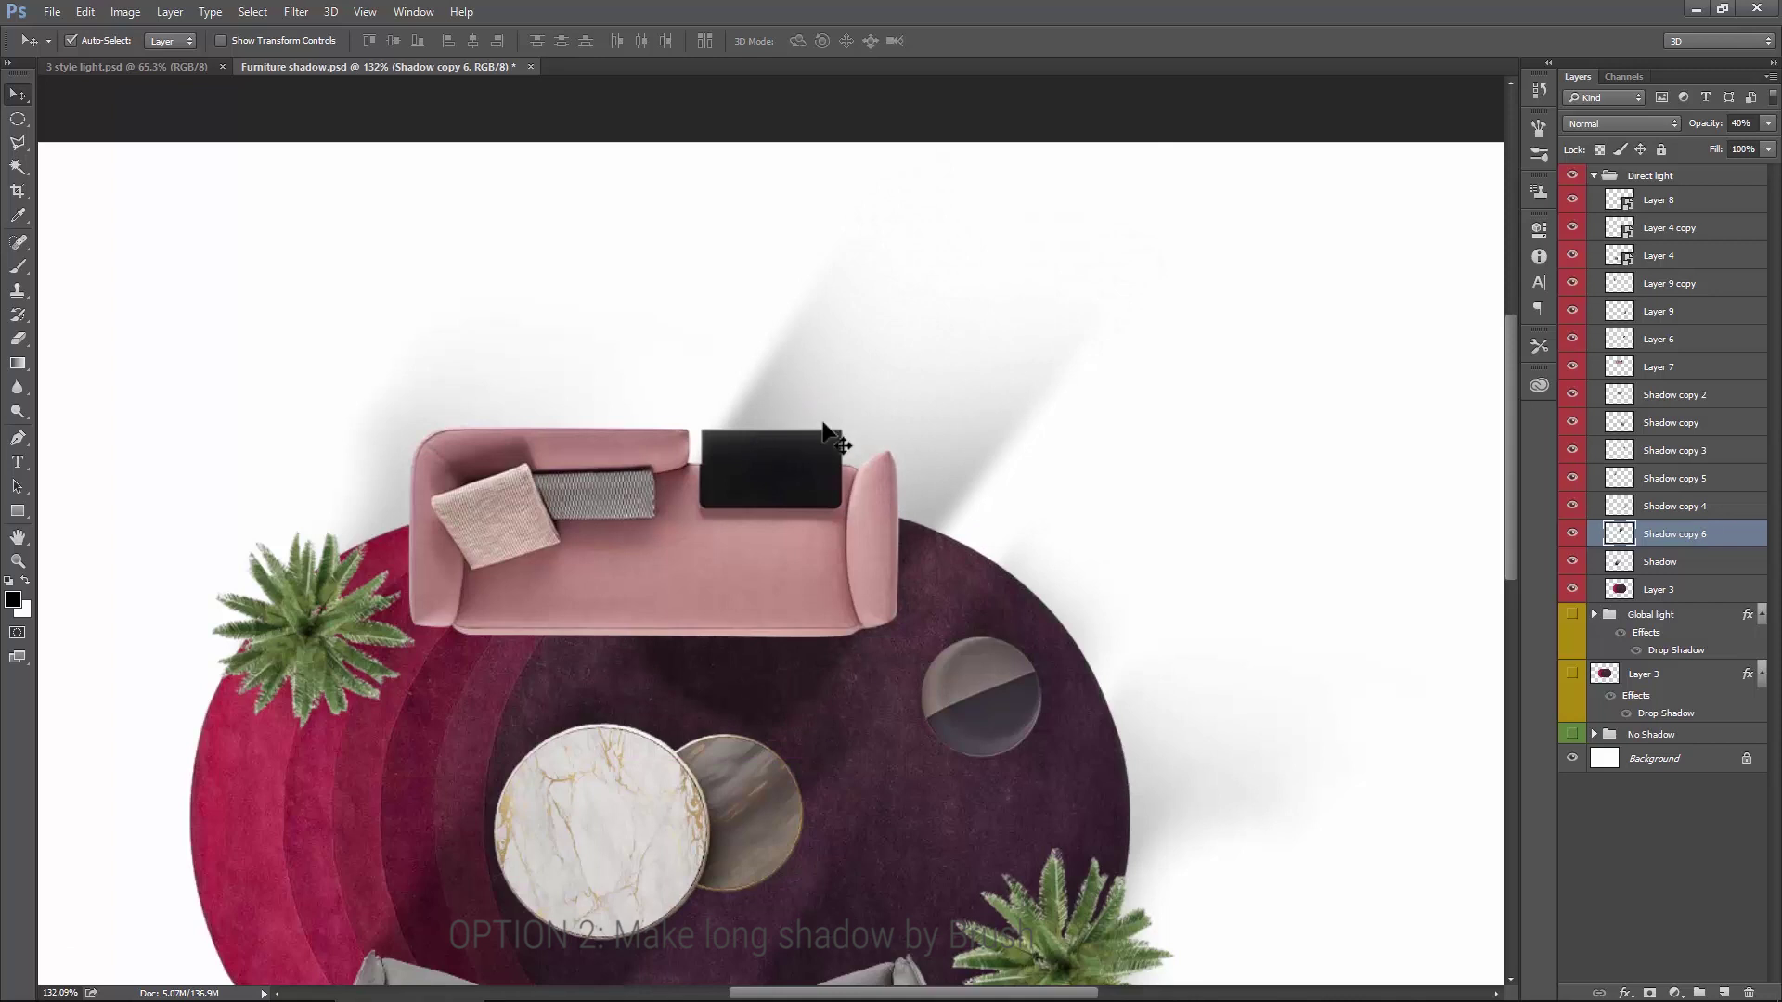
Step: Free Transform the sofa's shadow, rotating it to about -20.8° and stretching it to about 163% width and 113% height
click(85, 11)
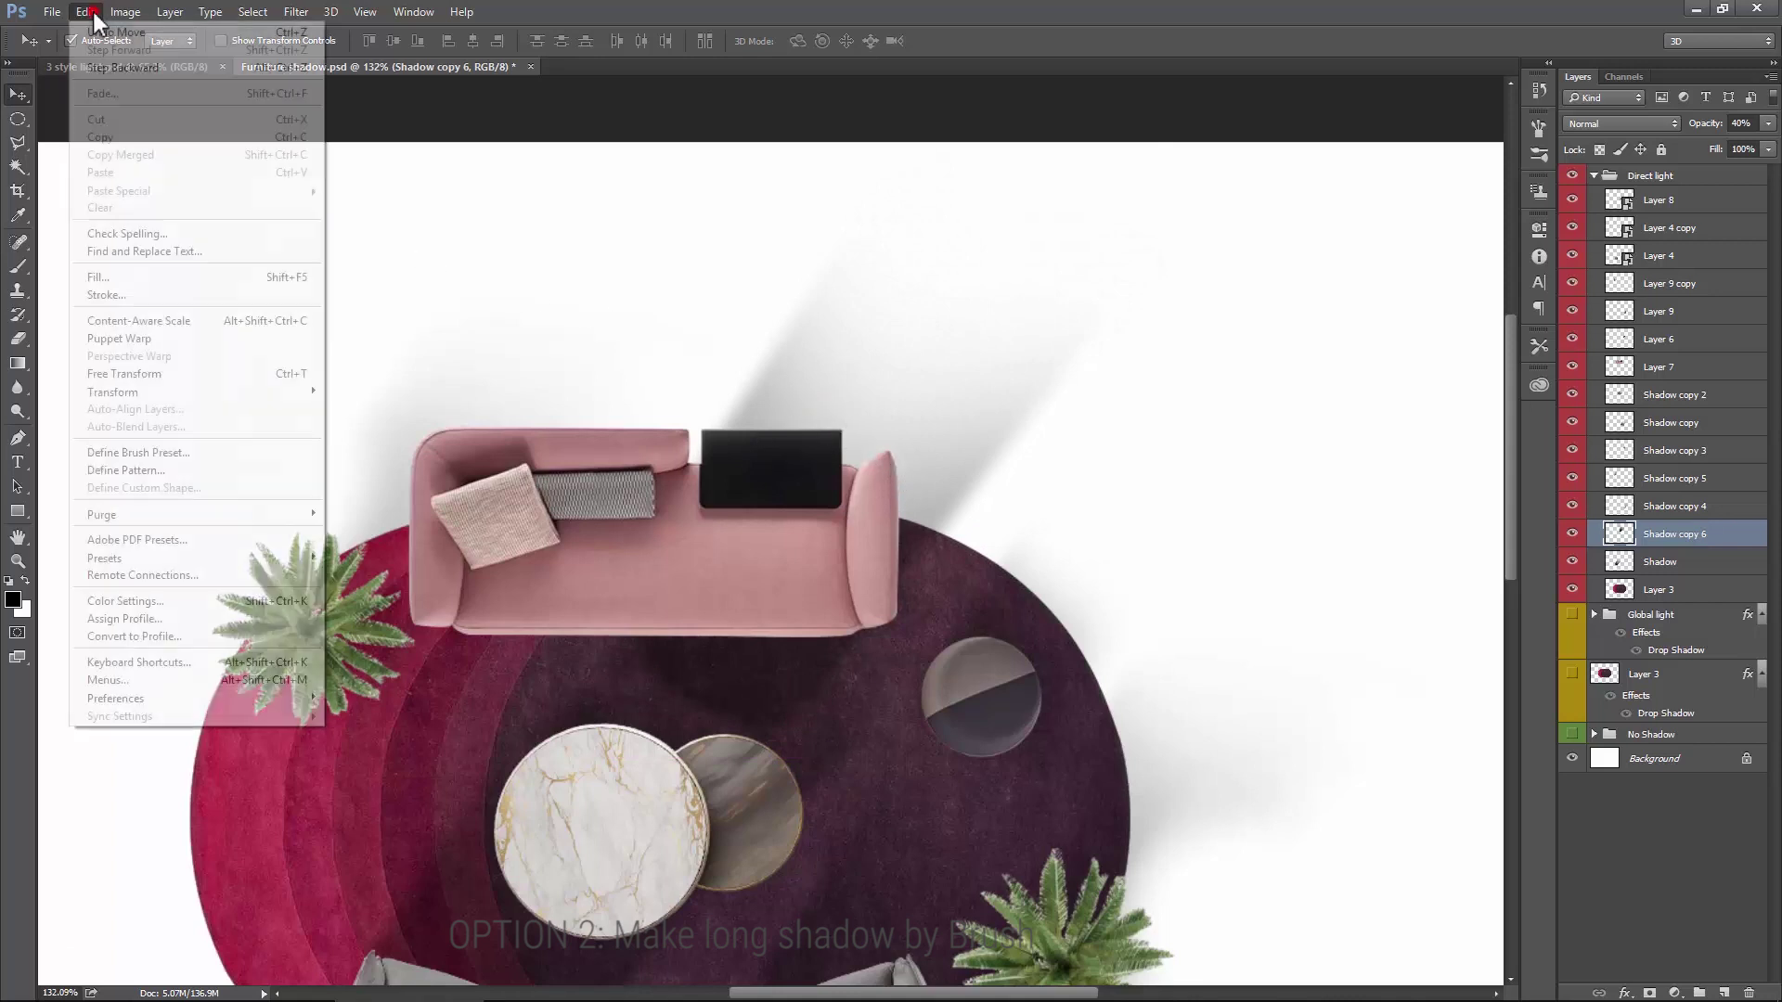
click(140, 362)
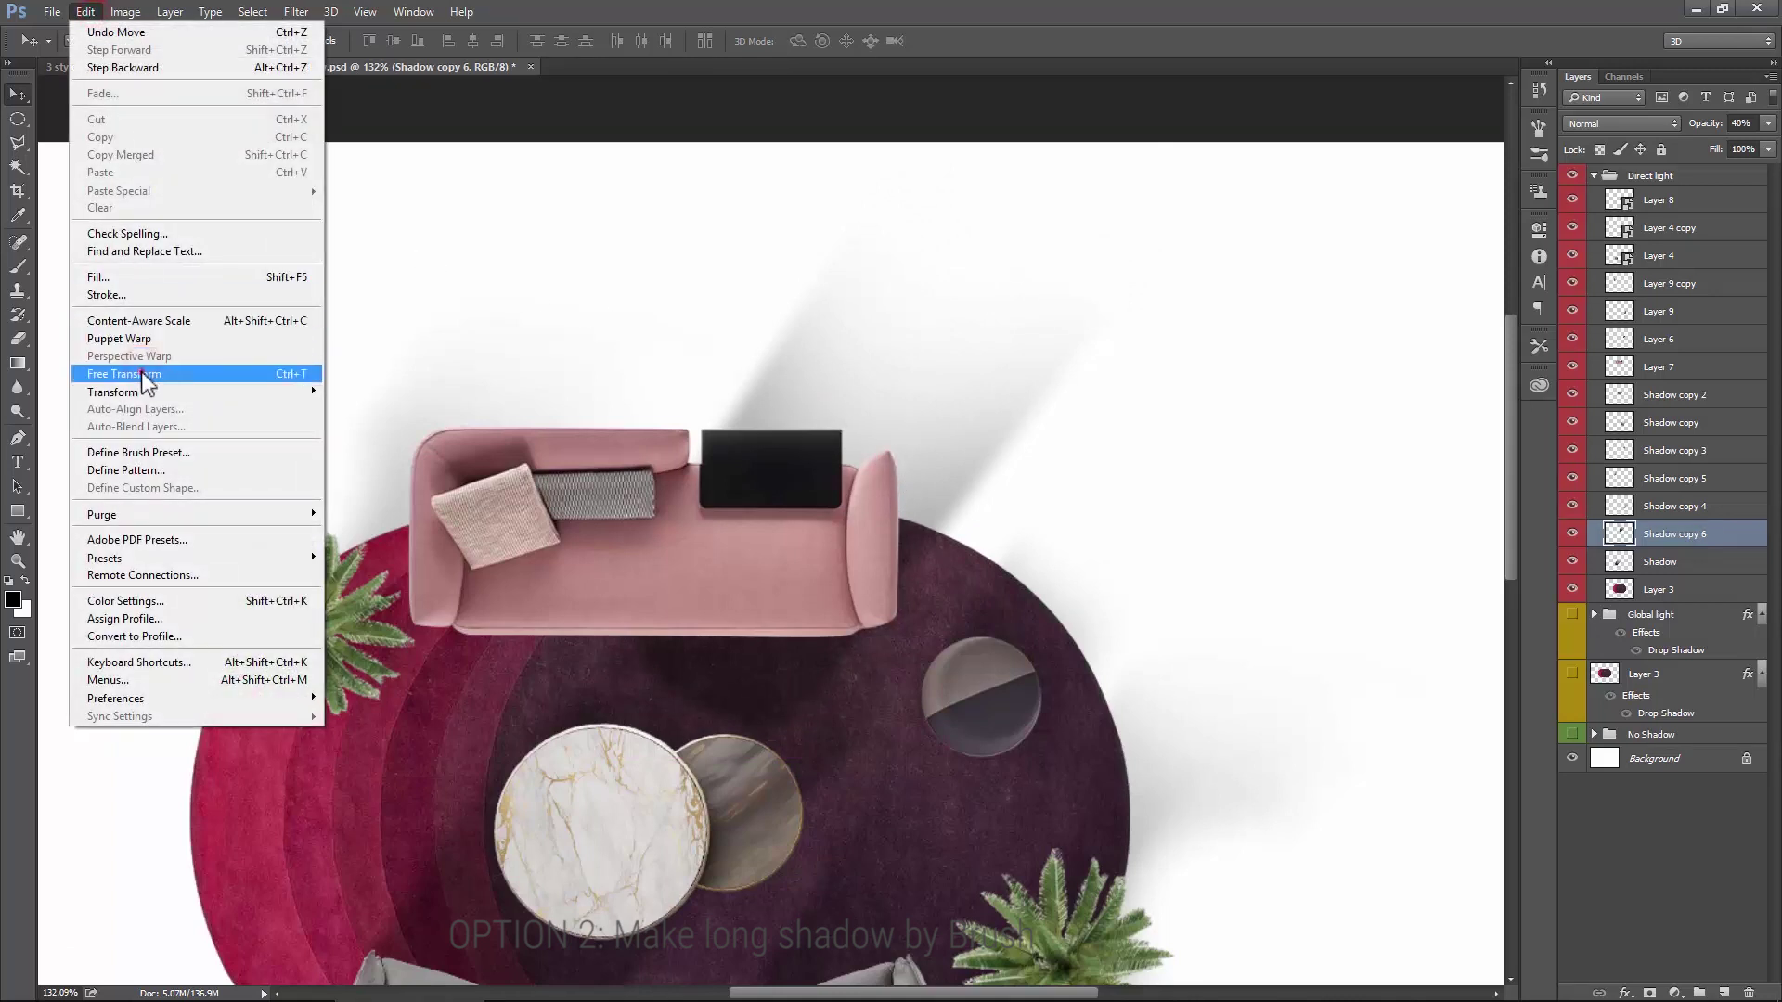
click(141, 373)
drag(618, 468, 307, 468)
drag(1215, 396, 1156, 222)
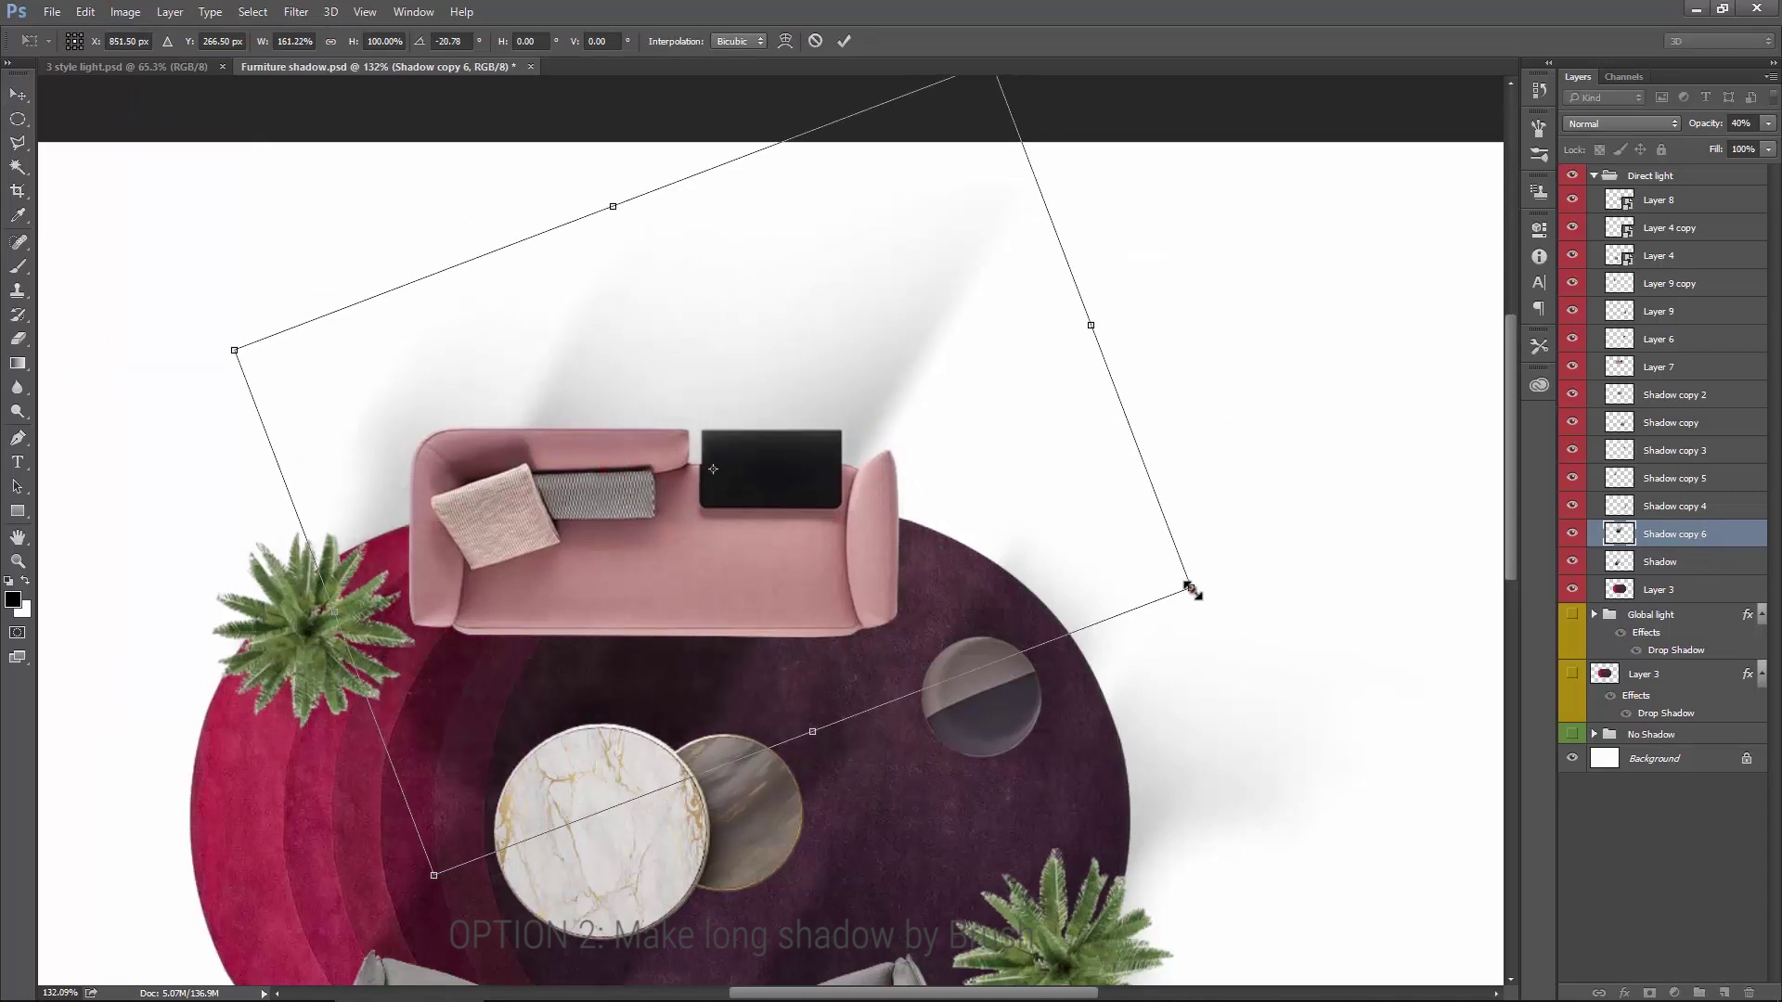
drag(1189, 587, 1202, 597)
drag(820, 742, 840, 796)
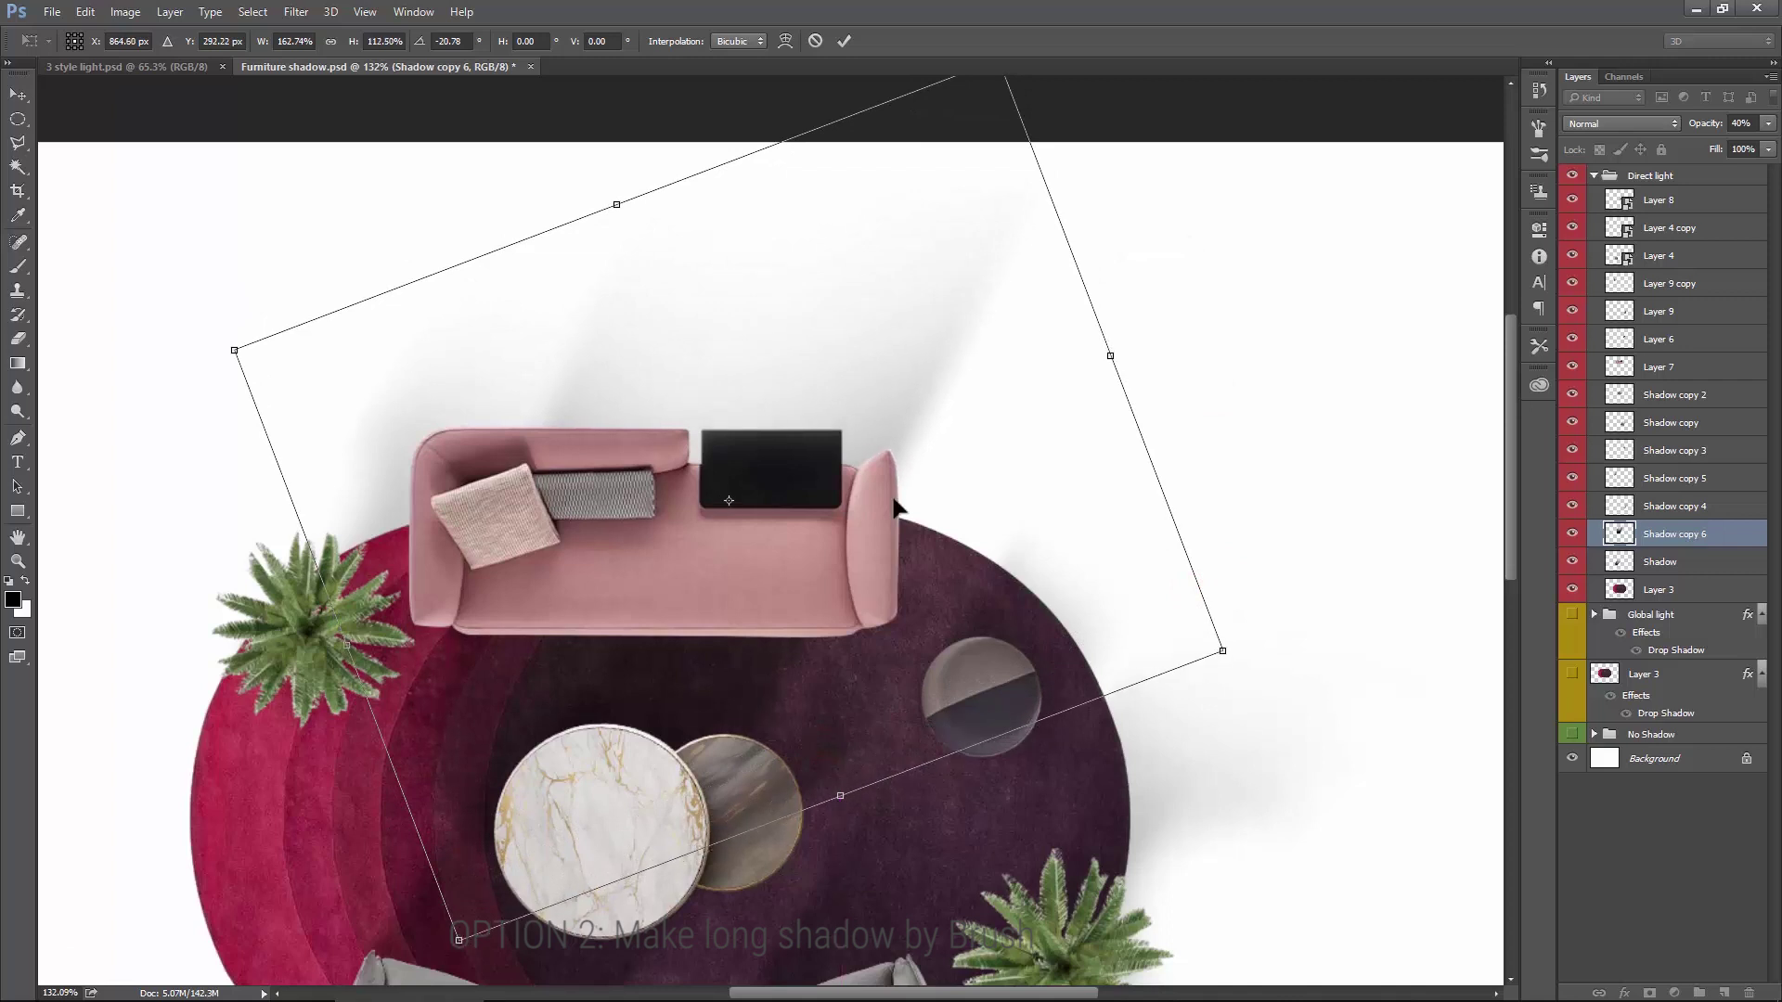
Step: Enlarge the sofa's shadow to about 221% width and 181% height at -14.1°, fit it behind the sofa, and apply the transform
drag(233, 350, 225, 202)
drag(1375, 546, 1213, 755)
drag(962, 441, 876, 449)
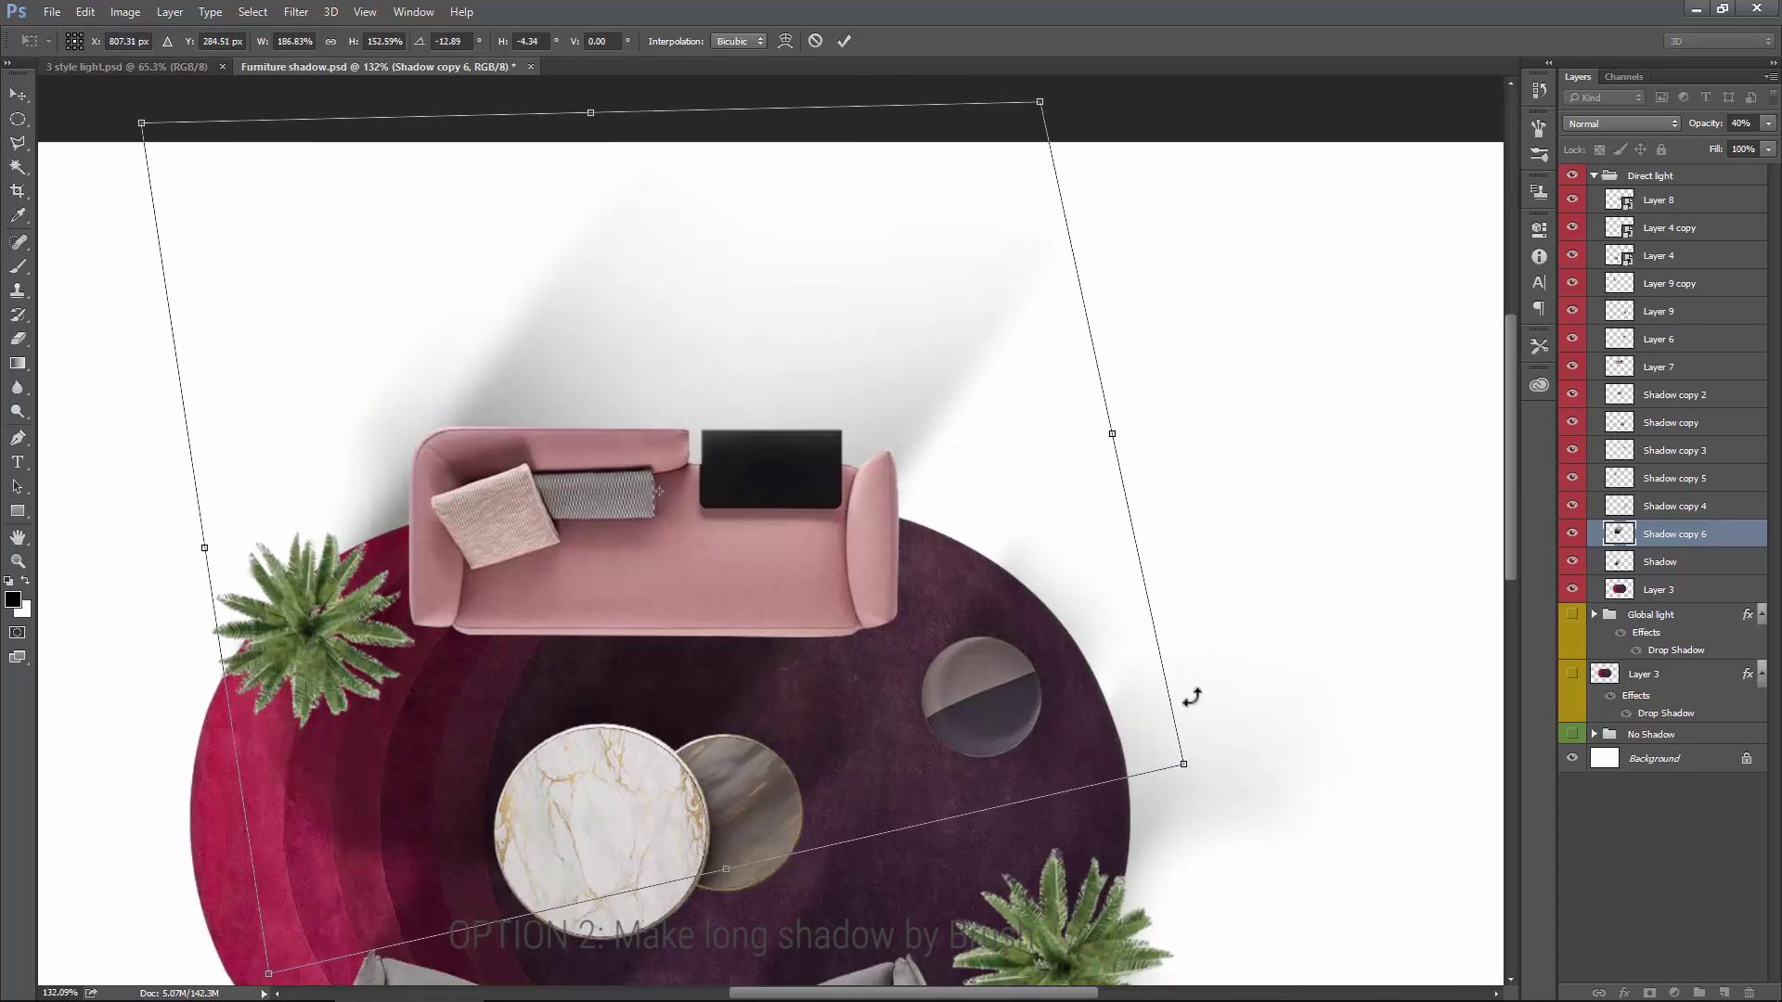
drag(1179, 759, 1278, 811)
scroll(1000, 485, down, 2)
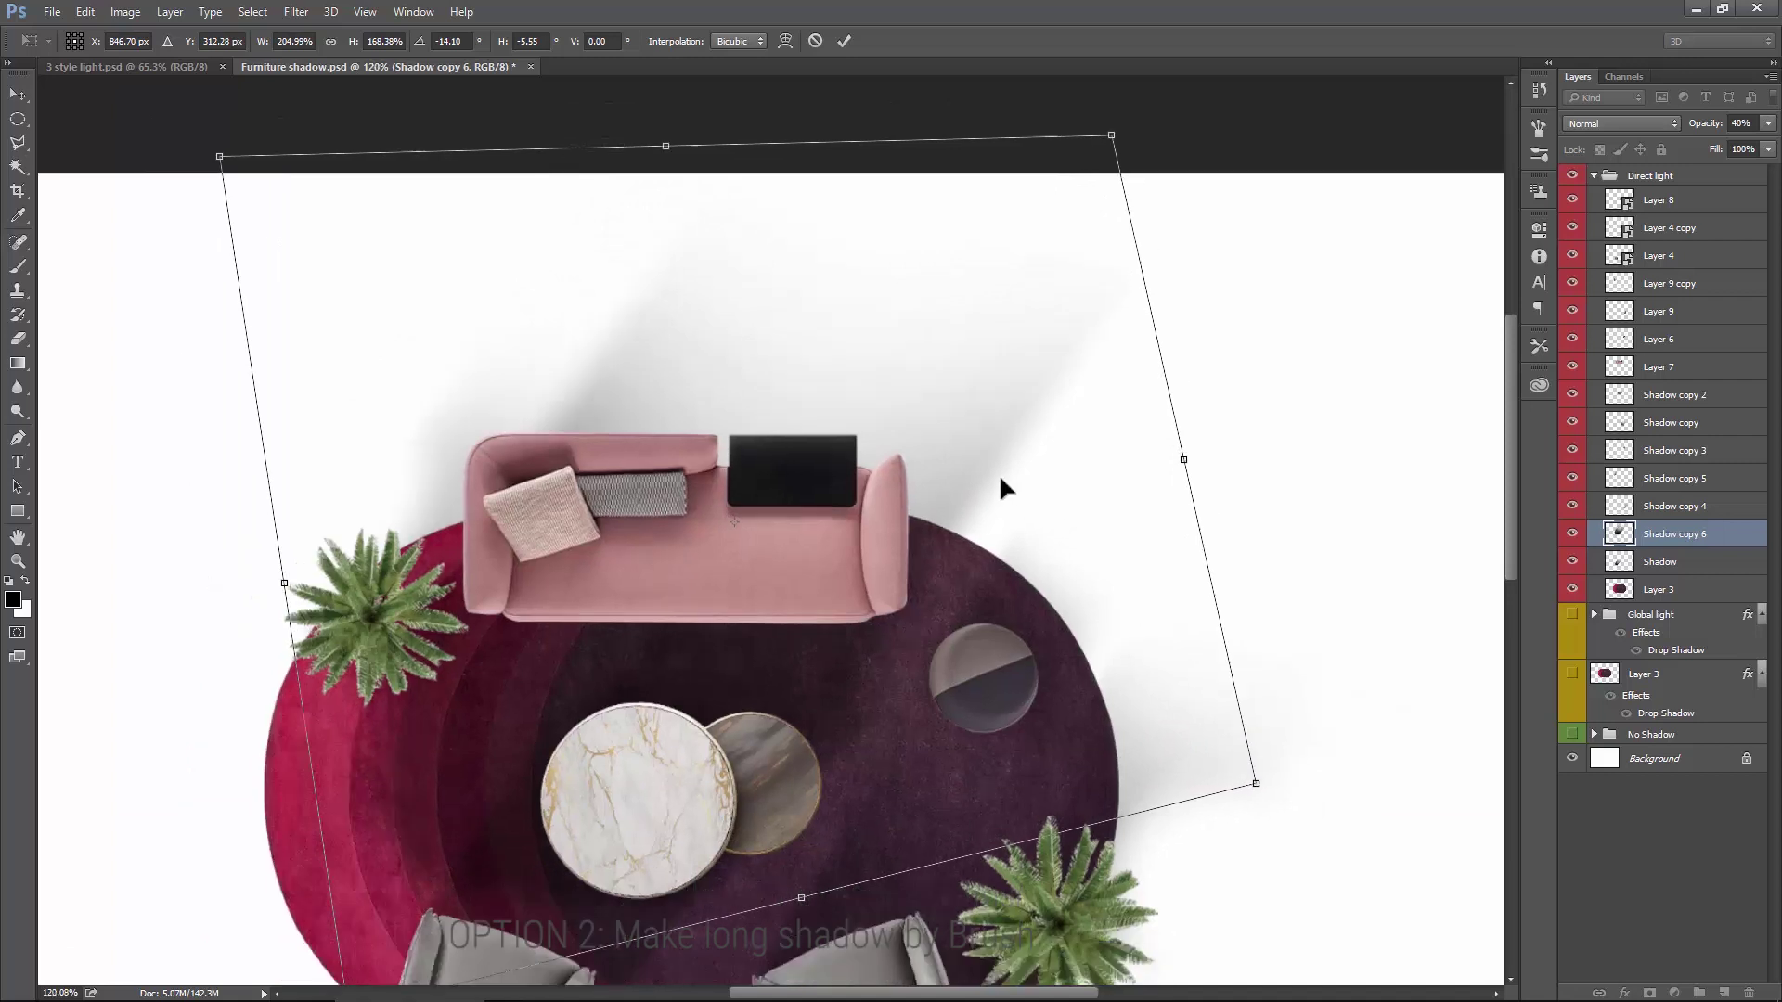
drag(288, 184, 221, 144)
drag(933, 394, 1018, 354)
scroll(974, 427, up, 1)
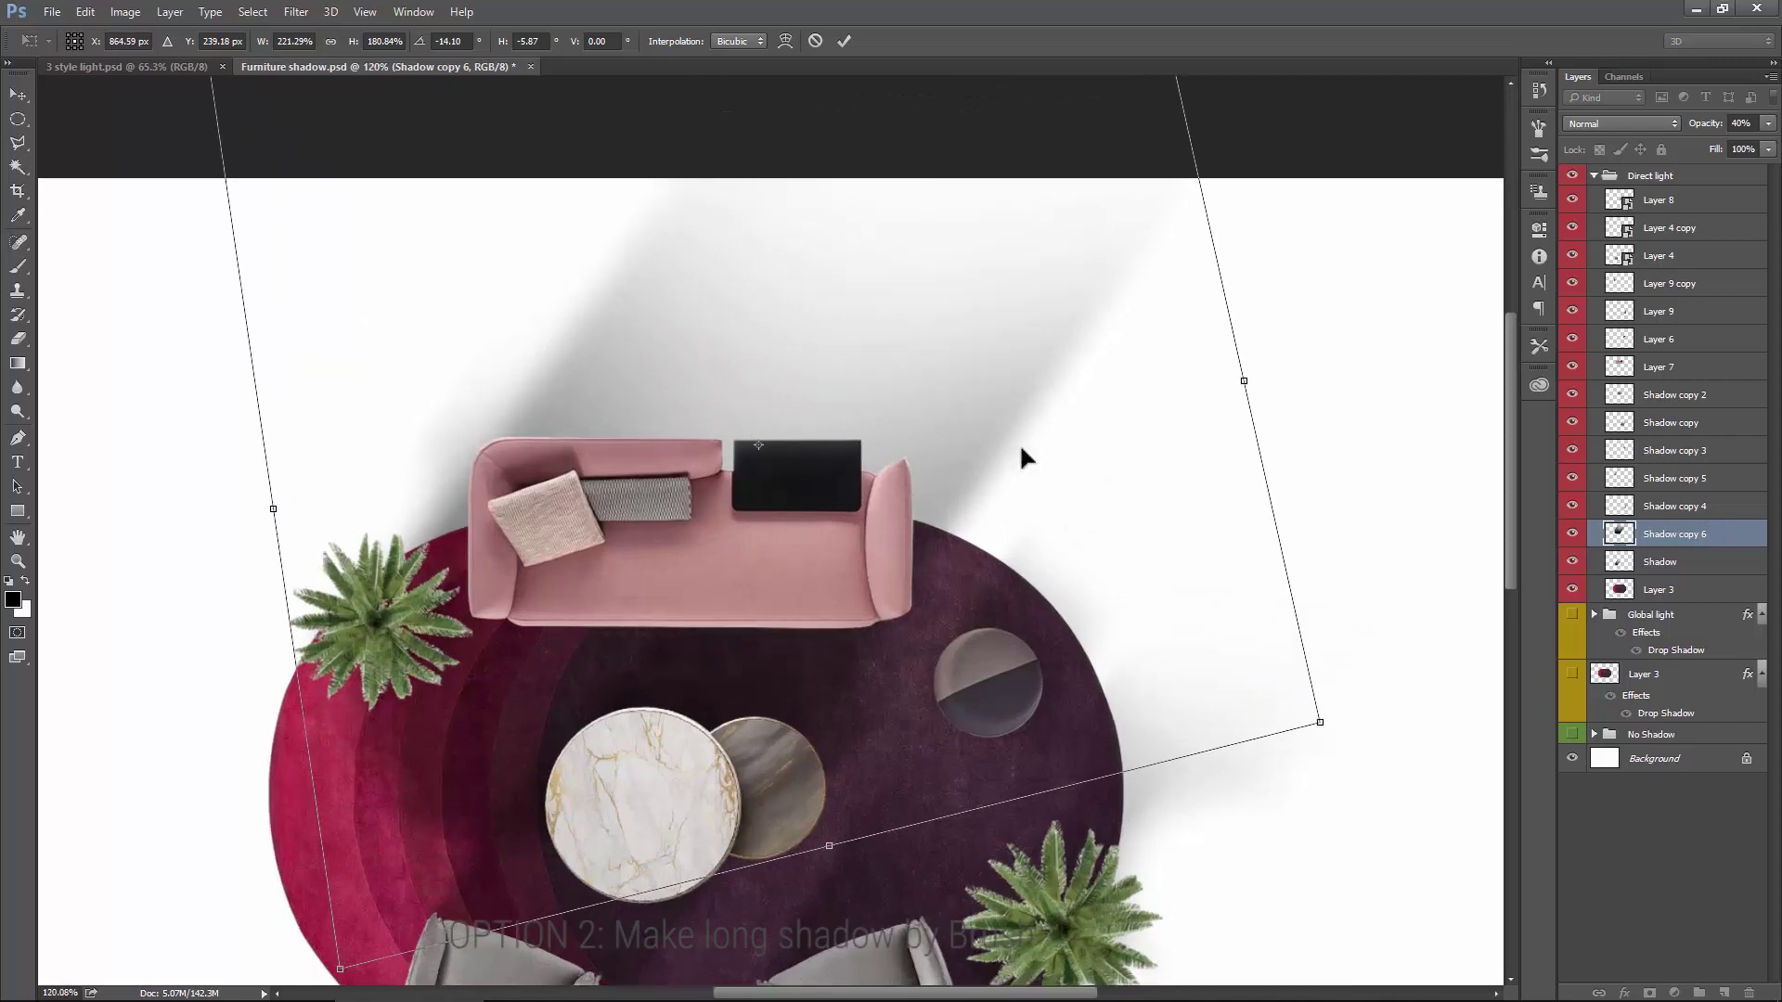
key(Return)
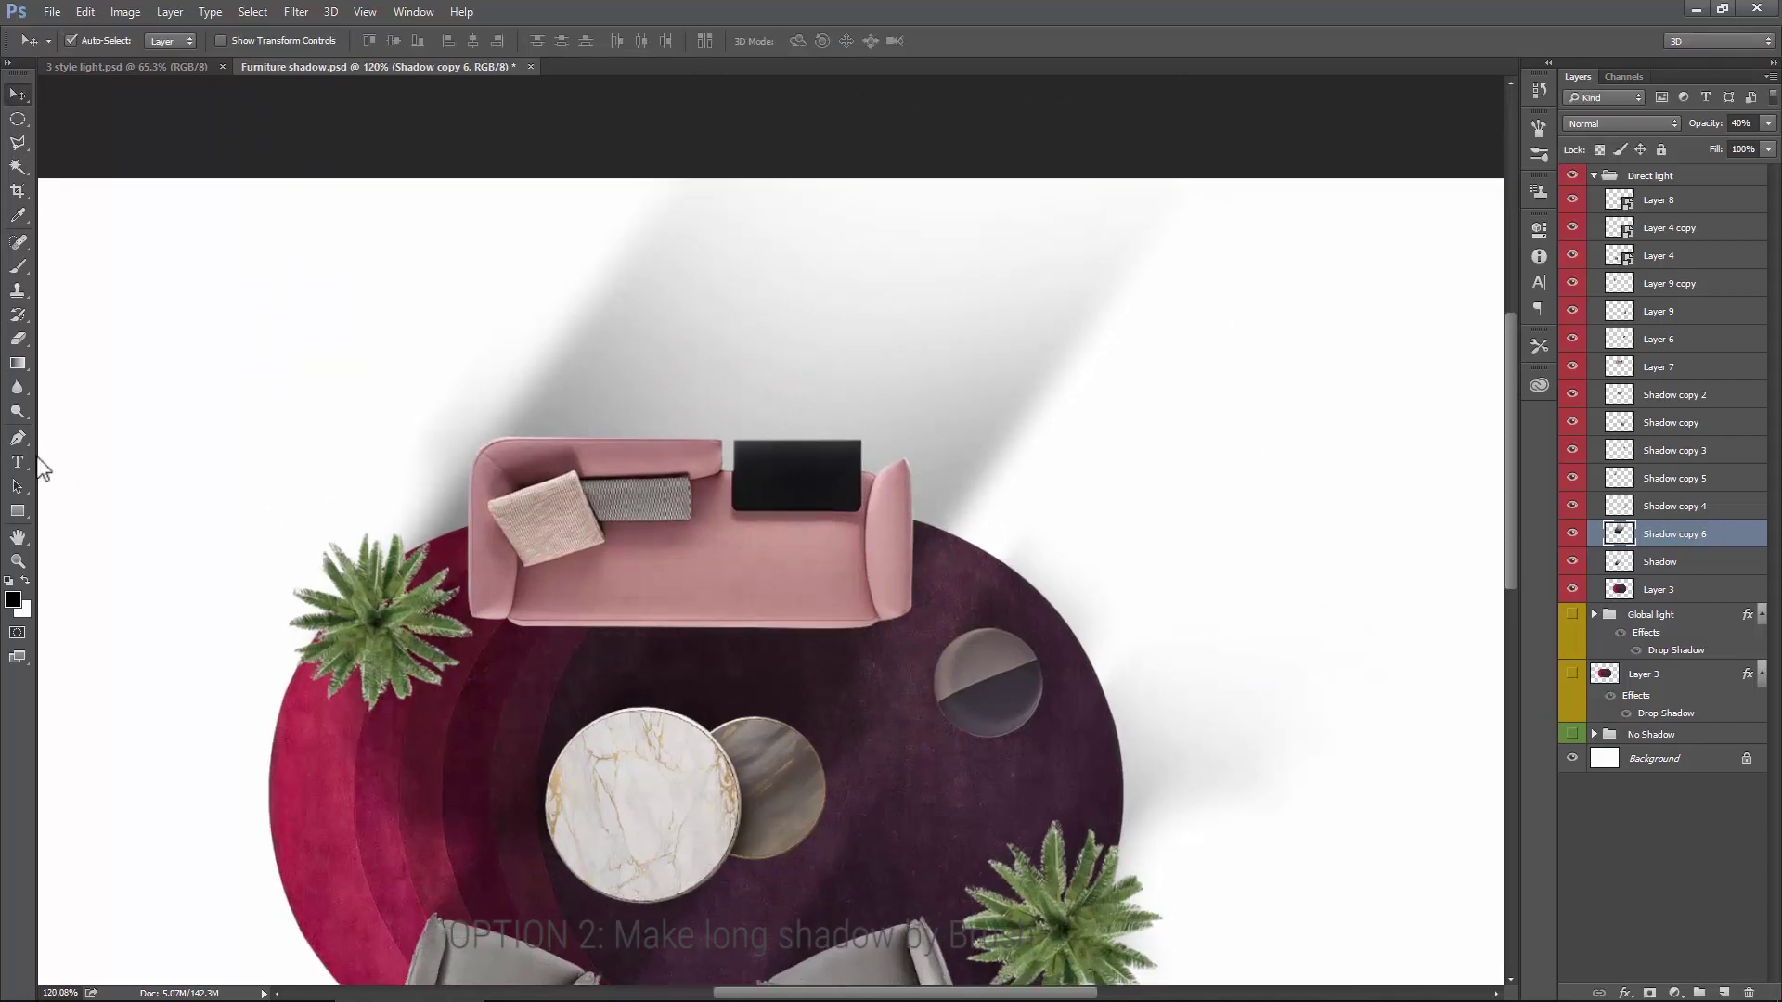
Step: Erase the far end of the sofa's shadow with a soft 400 px eraser so it fades out above the sofa
click(17, 339)
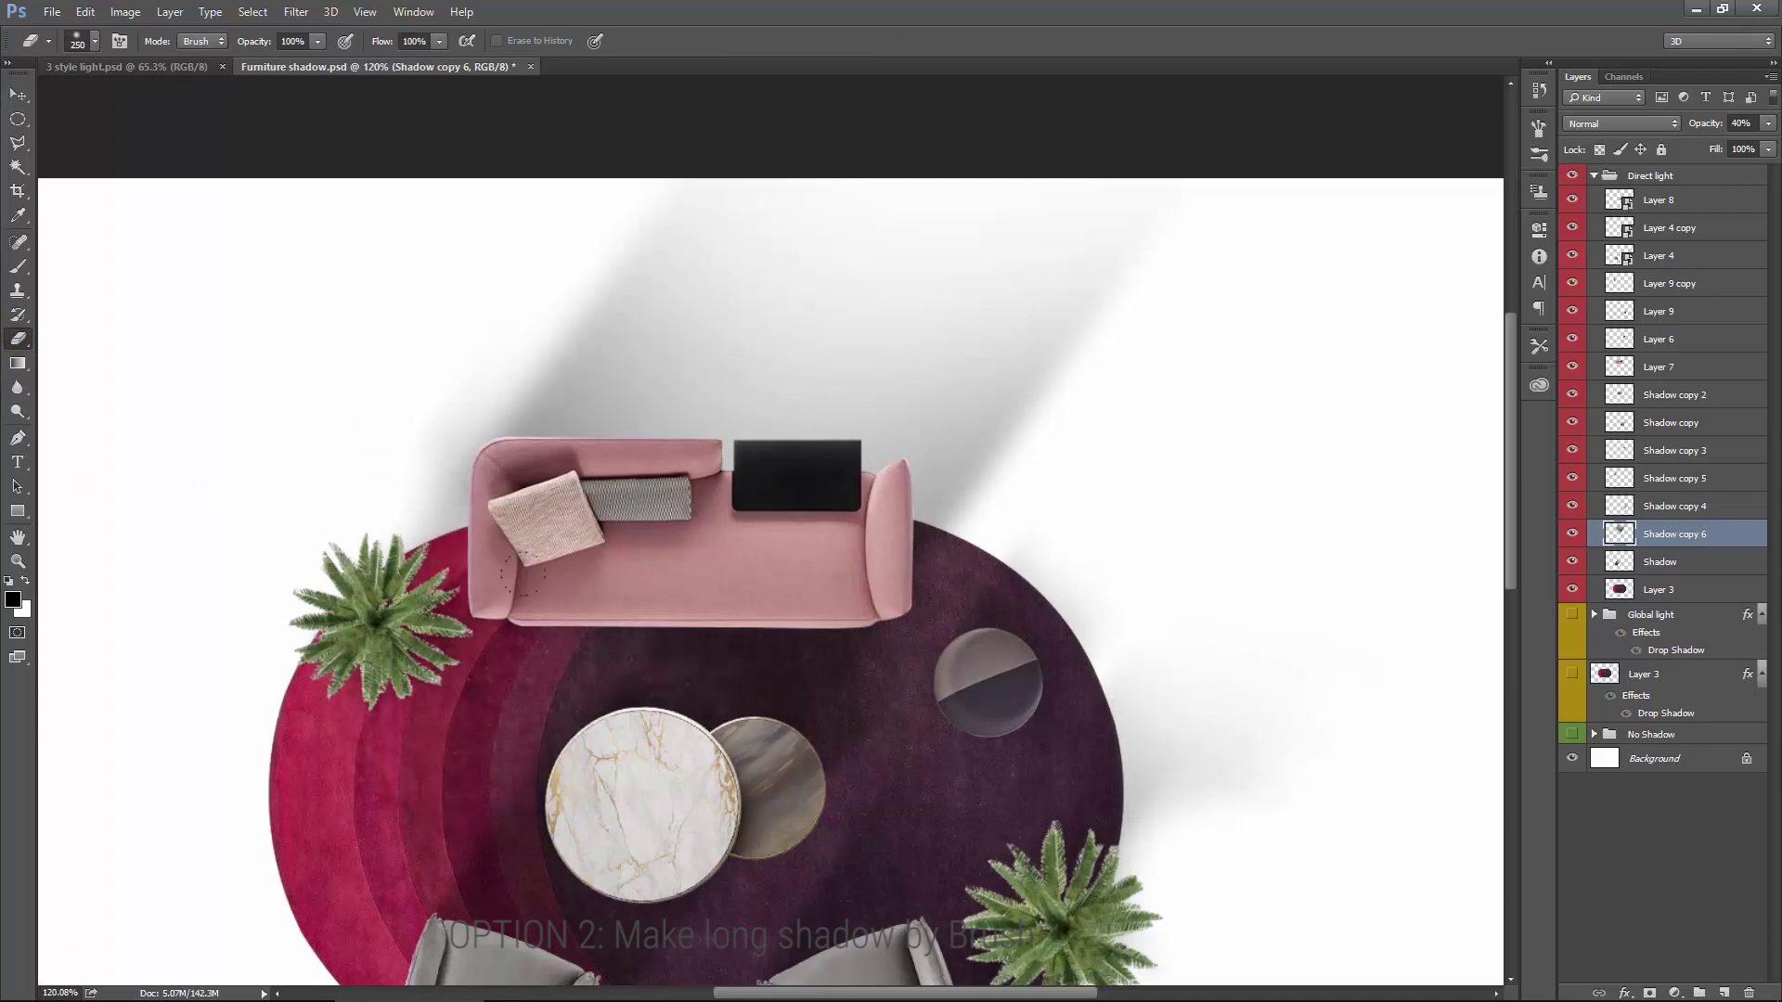
key(bracketright)
key(bracketright)
key(bracketright)
key(bracketleft)
mouse_move(1136, 227)
mouse_down()
mouse_move(1085, 199)
mouse_move(1086, 169)
mouse_move(781, 141)
mouse_move(586, 179)
mouse_move(971, 179)
mouse_move(1137, 235)
mouse_move(875, 180)
mouse_move(474, 219)
mouse_move(1042, 214)
mouse_move(1111, 263)
mouse_move(799, 179)
mouse_move(823, 158)
mouse_move(978, 263)
mouse_move(1125, 323)
mouse_up()
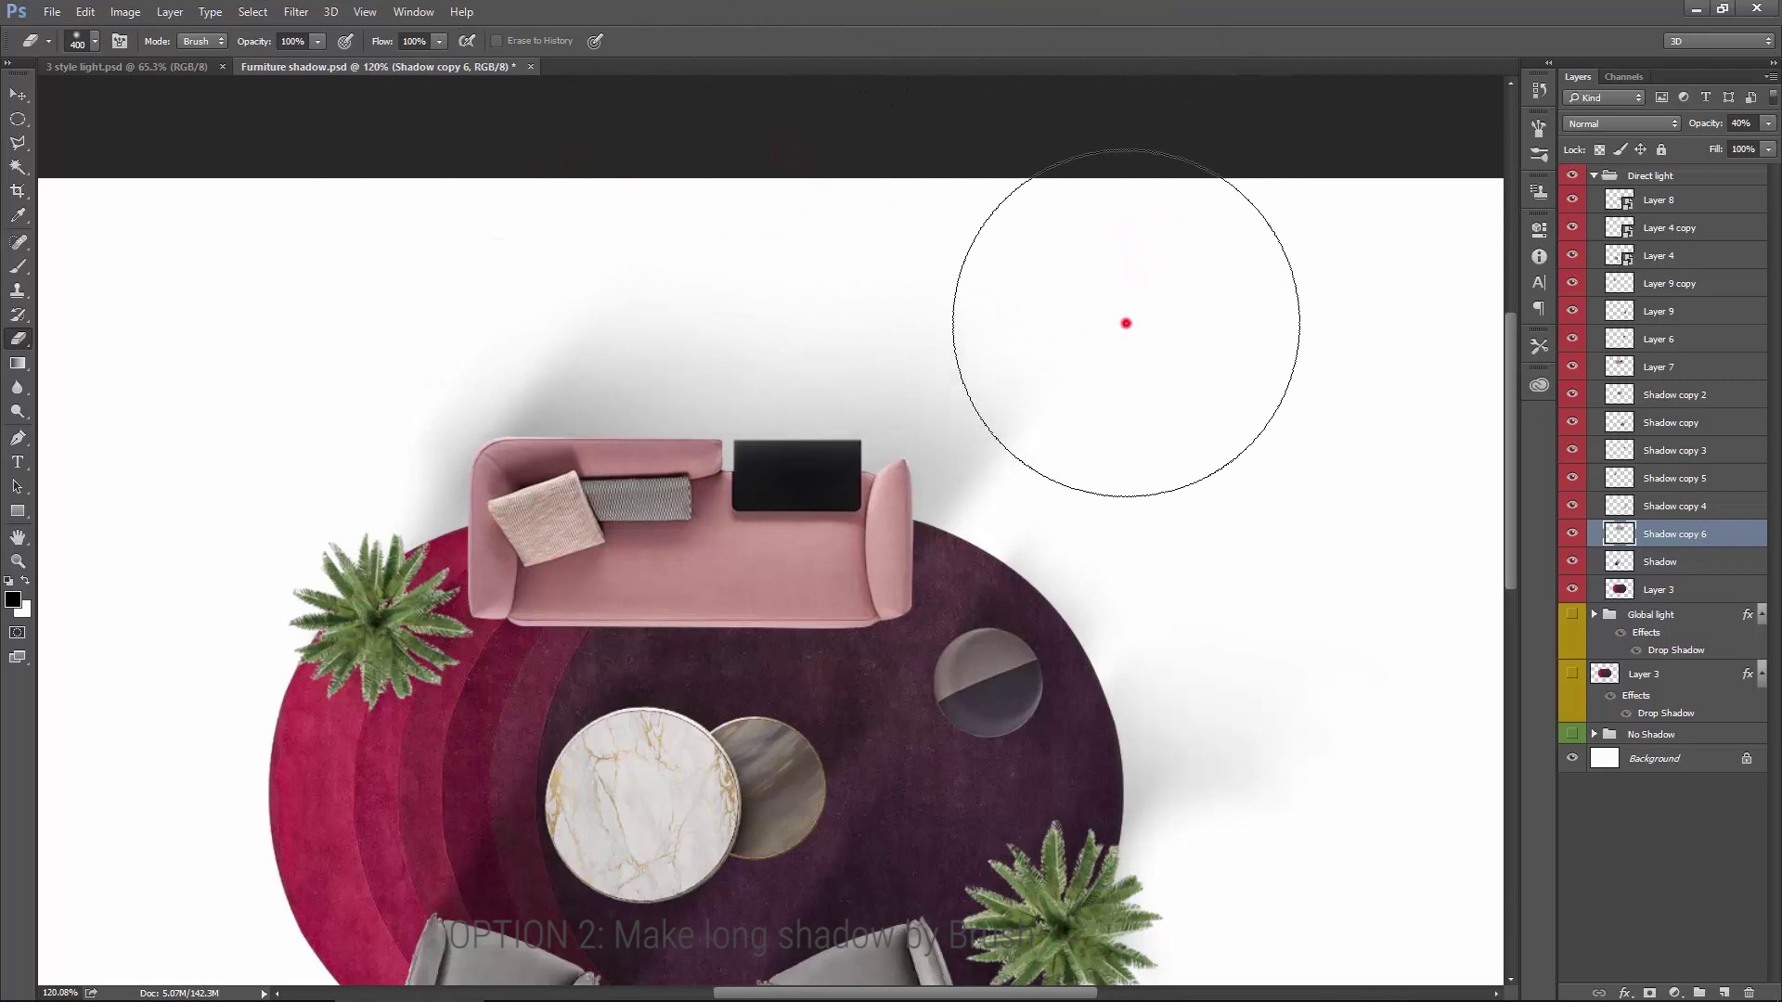
Step: Toggle the sofa shadow's visibility to check it, nudge it slightly, and clean its edge near the left plant with a 200 px eraser
key(v)
scroll(926, 436, up, 1)
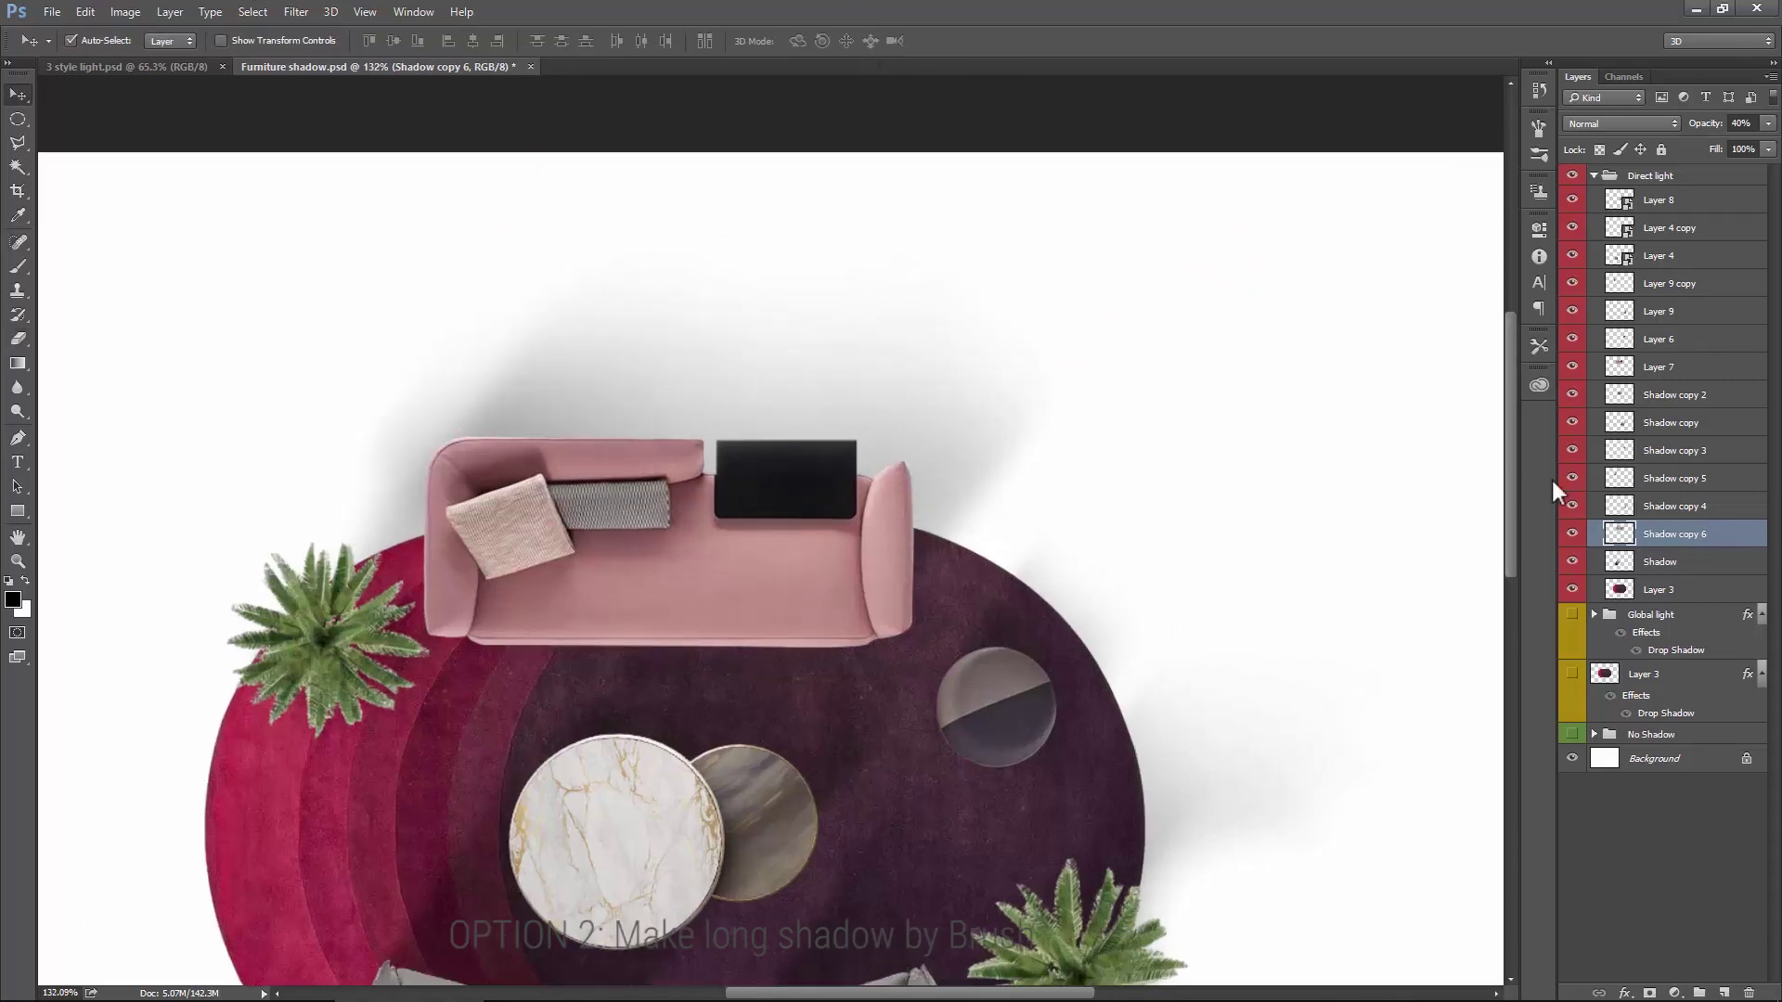
click(1570, 534)
click(1570, 534)
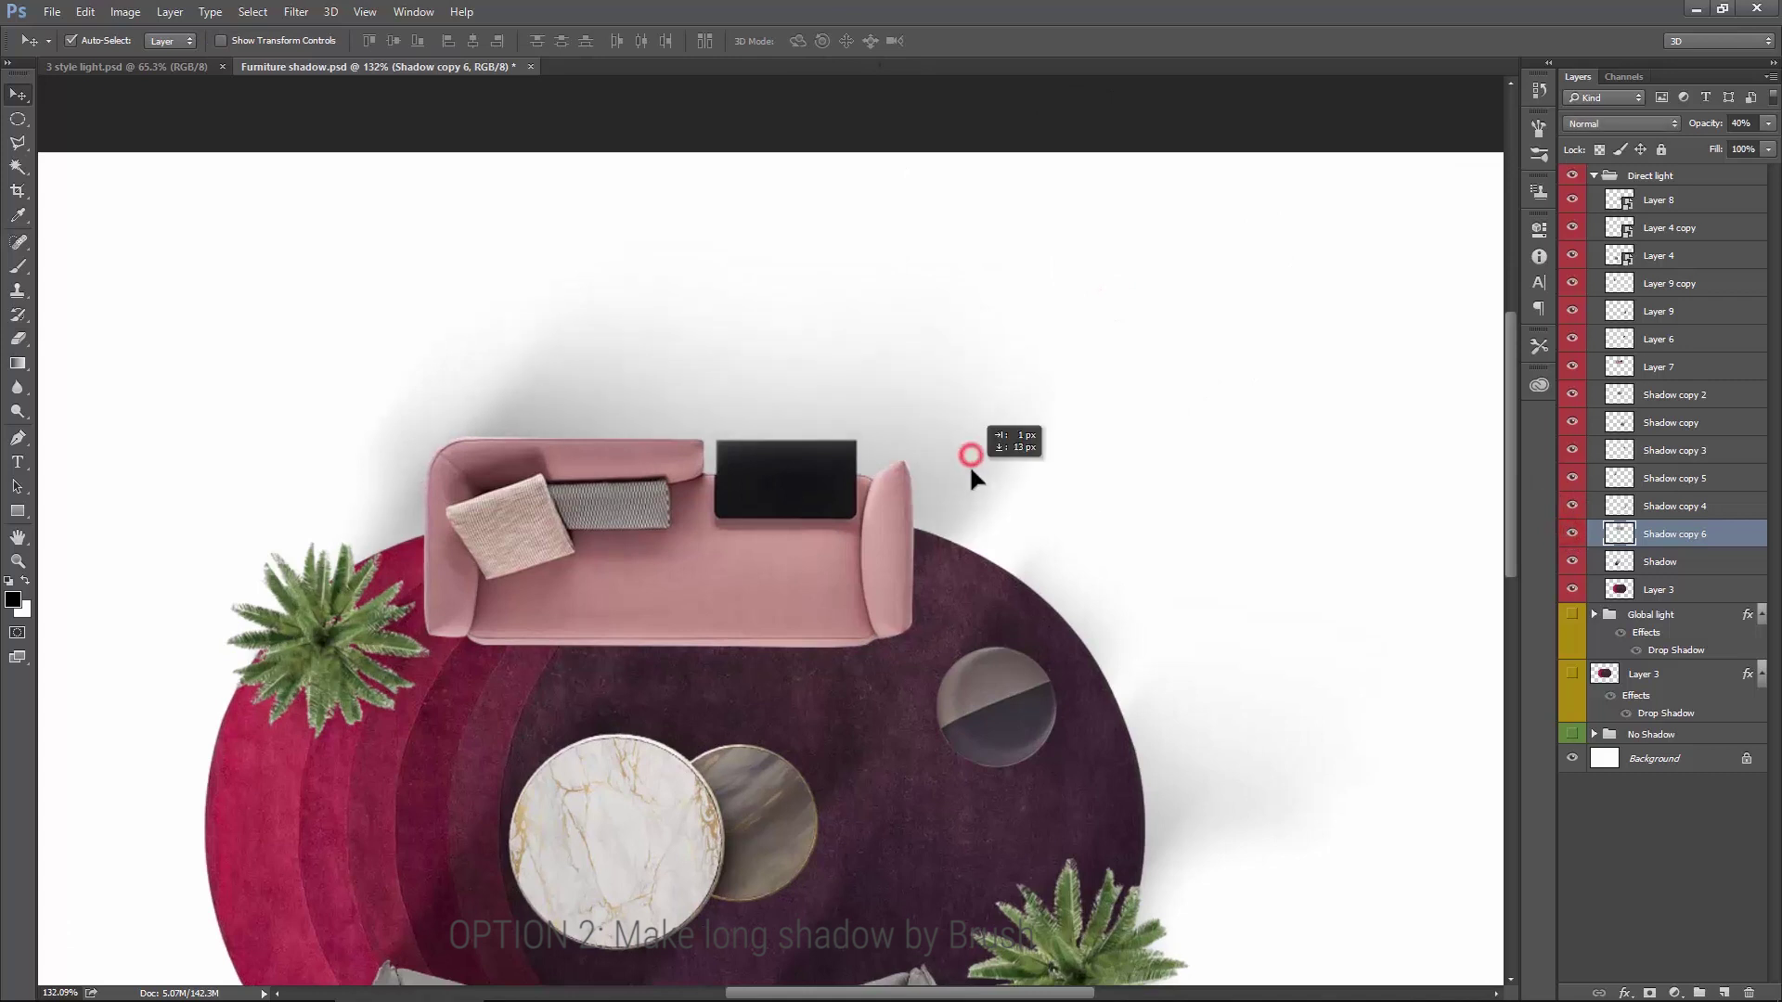
click(17, 339)
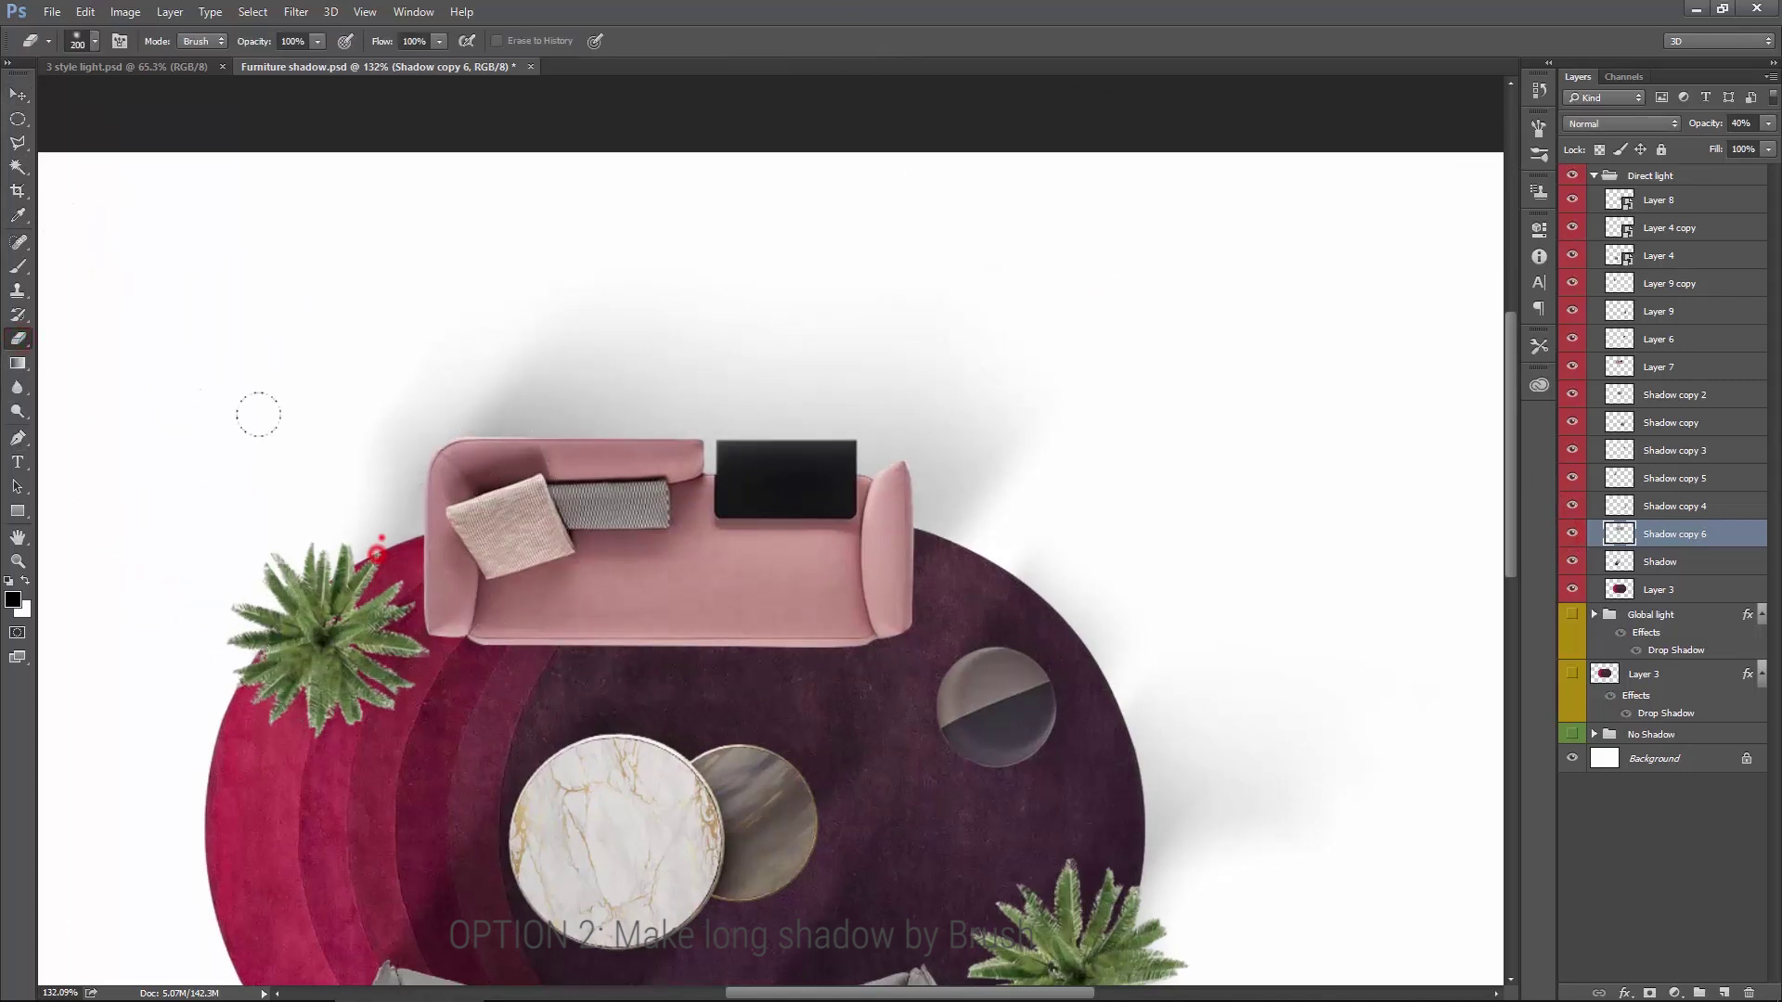
scroll(483, 452, down, 5)
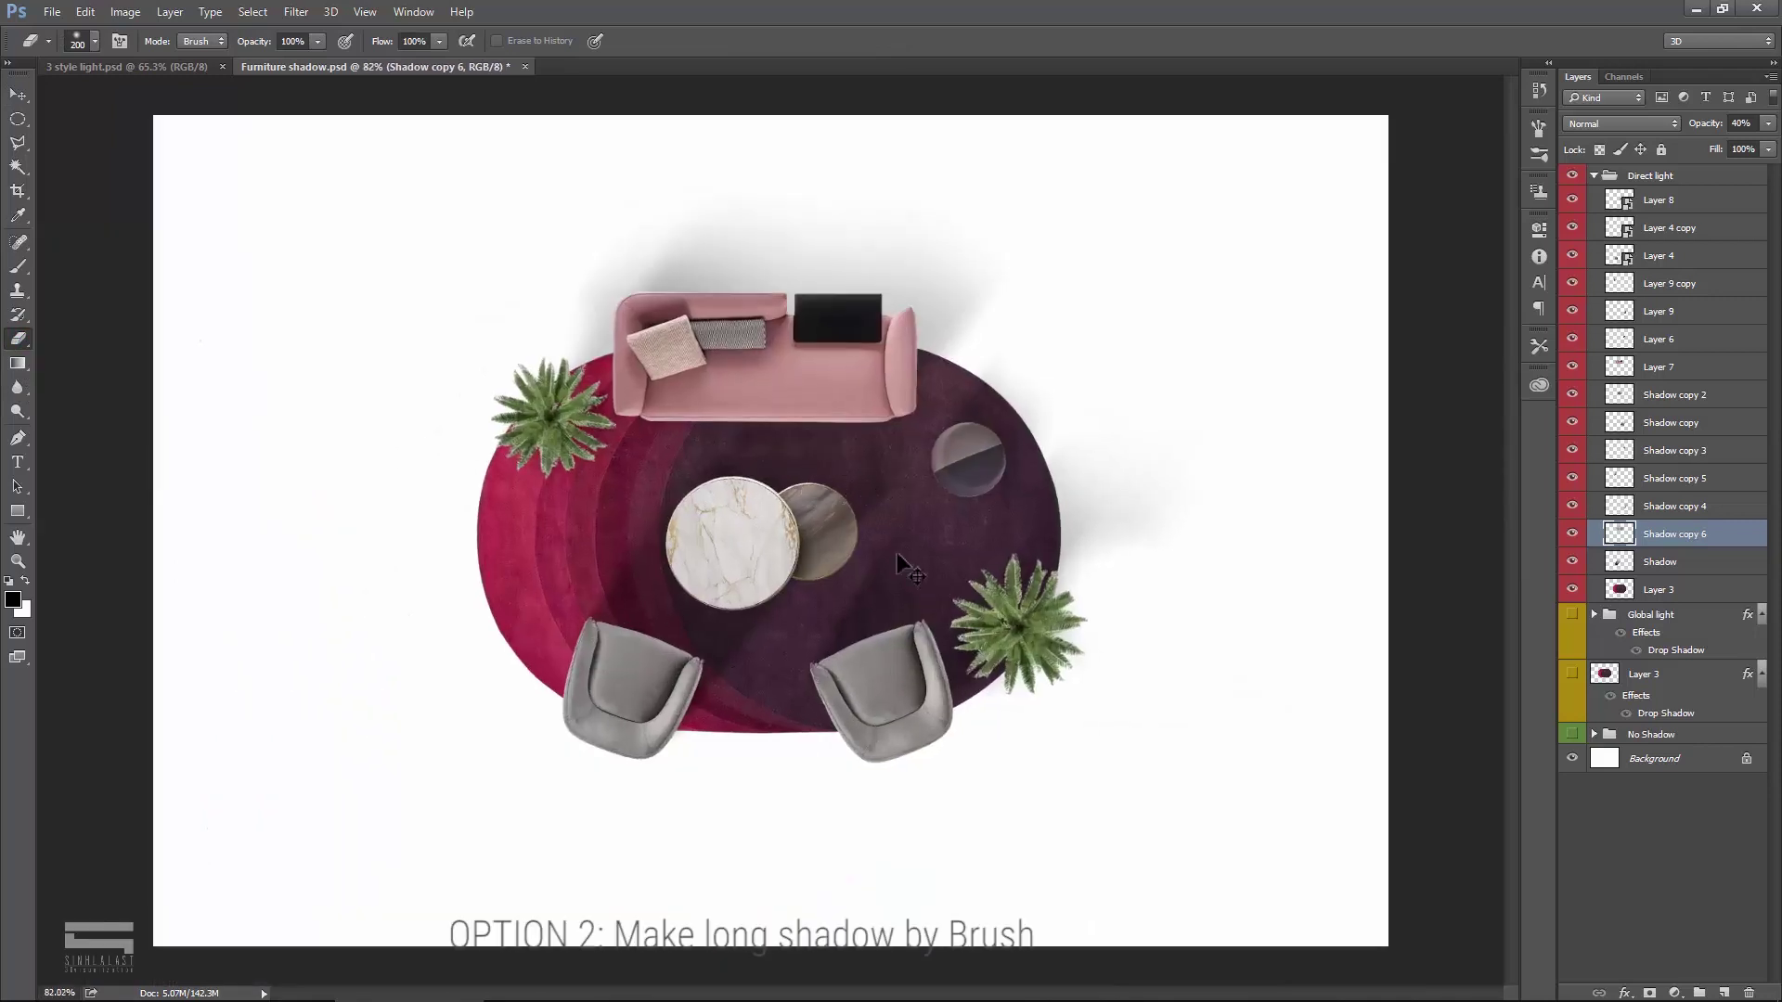
Step: Select the sofa's shadow on the canvas again and nudge it slightly closer to the sofa
key(v)
scroll(911, 542, up, 3)
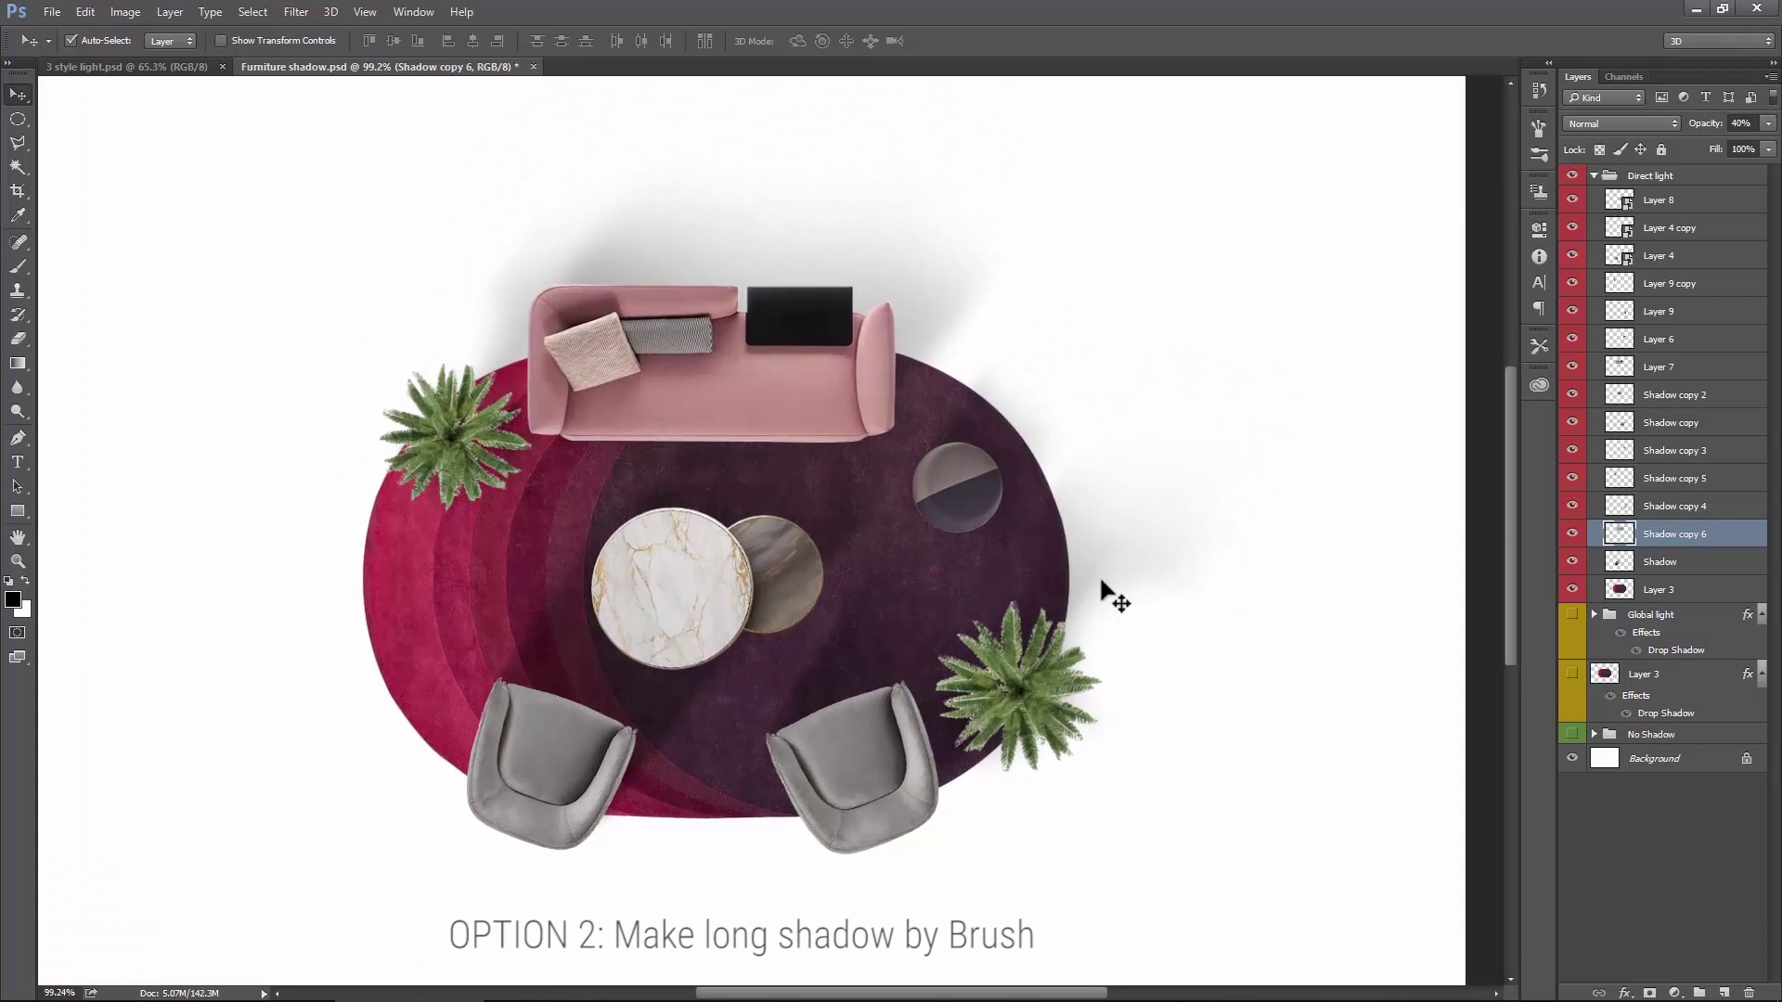
click(1660, 568)
drag(845, 537, 831, 576)
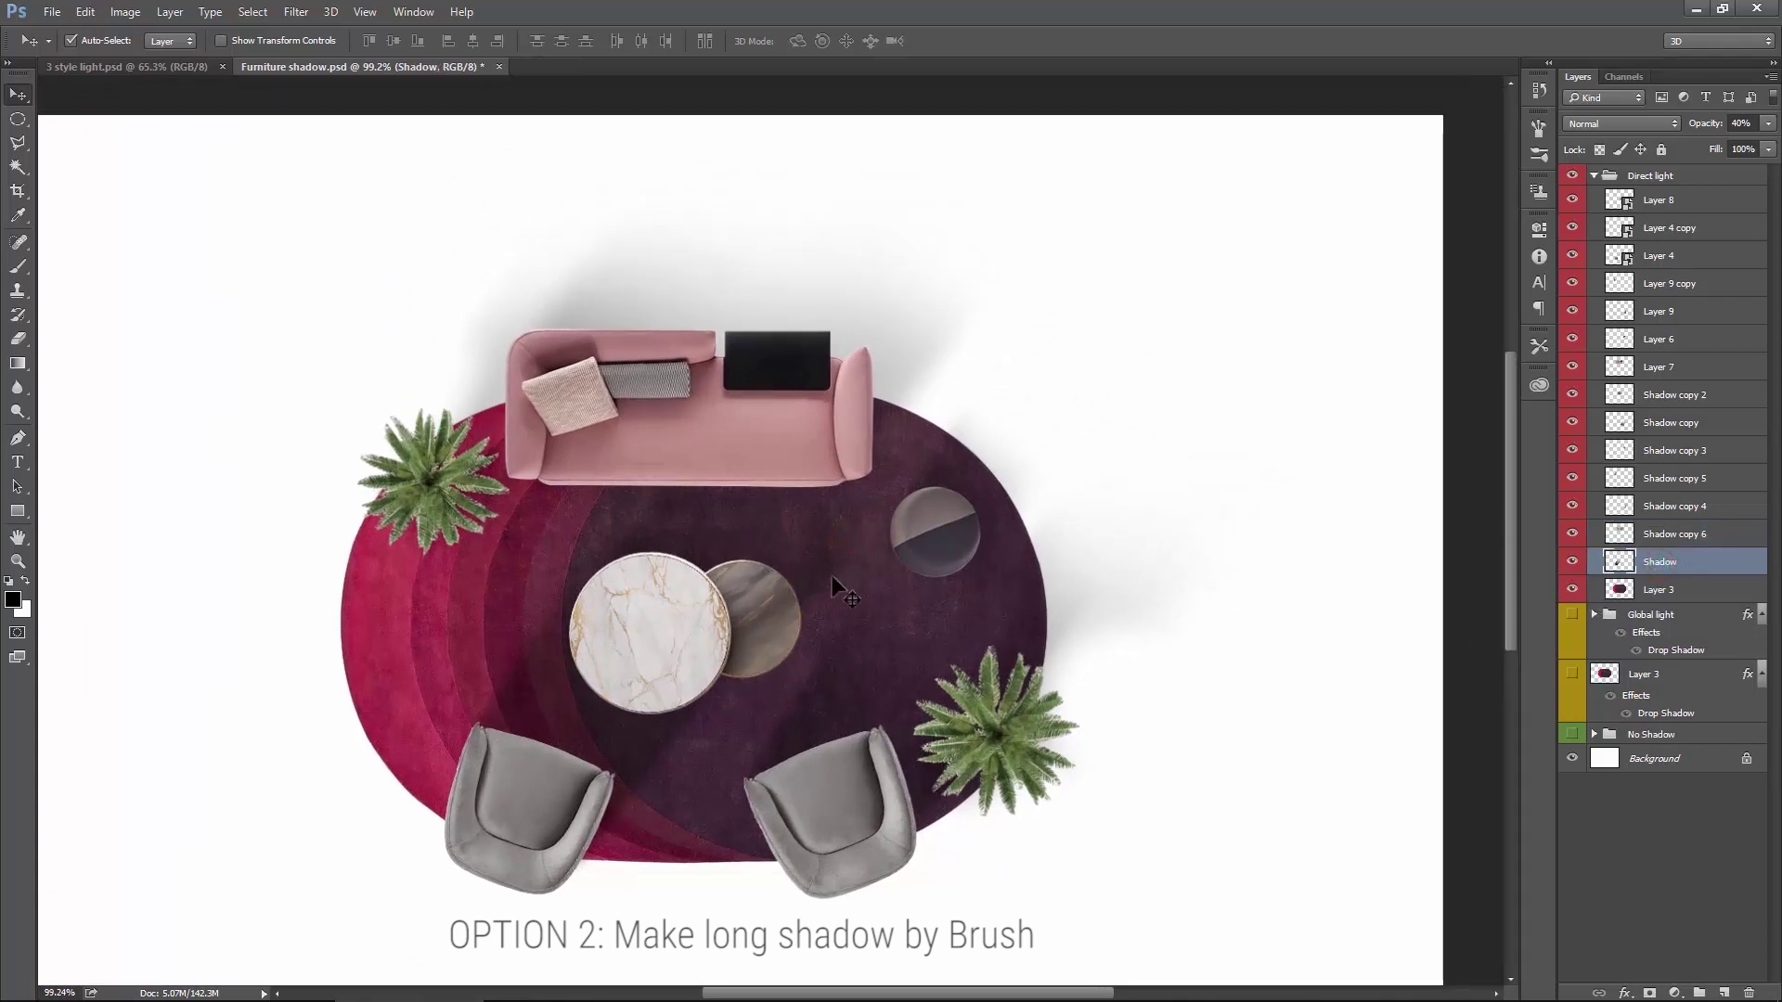
mouse_move(909, 343)
mouse_down()
mouse_move(894, 361)
mouse_move(905, 345)
mouse_up()
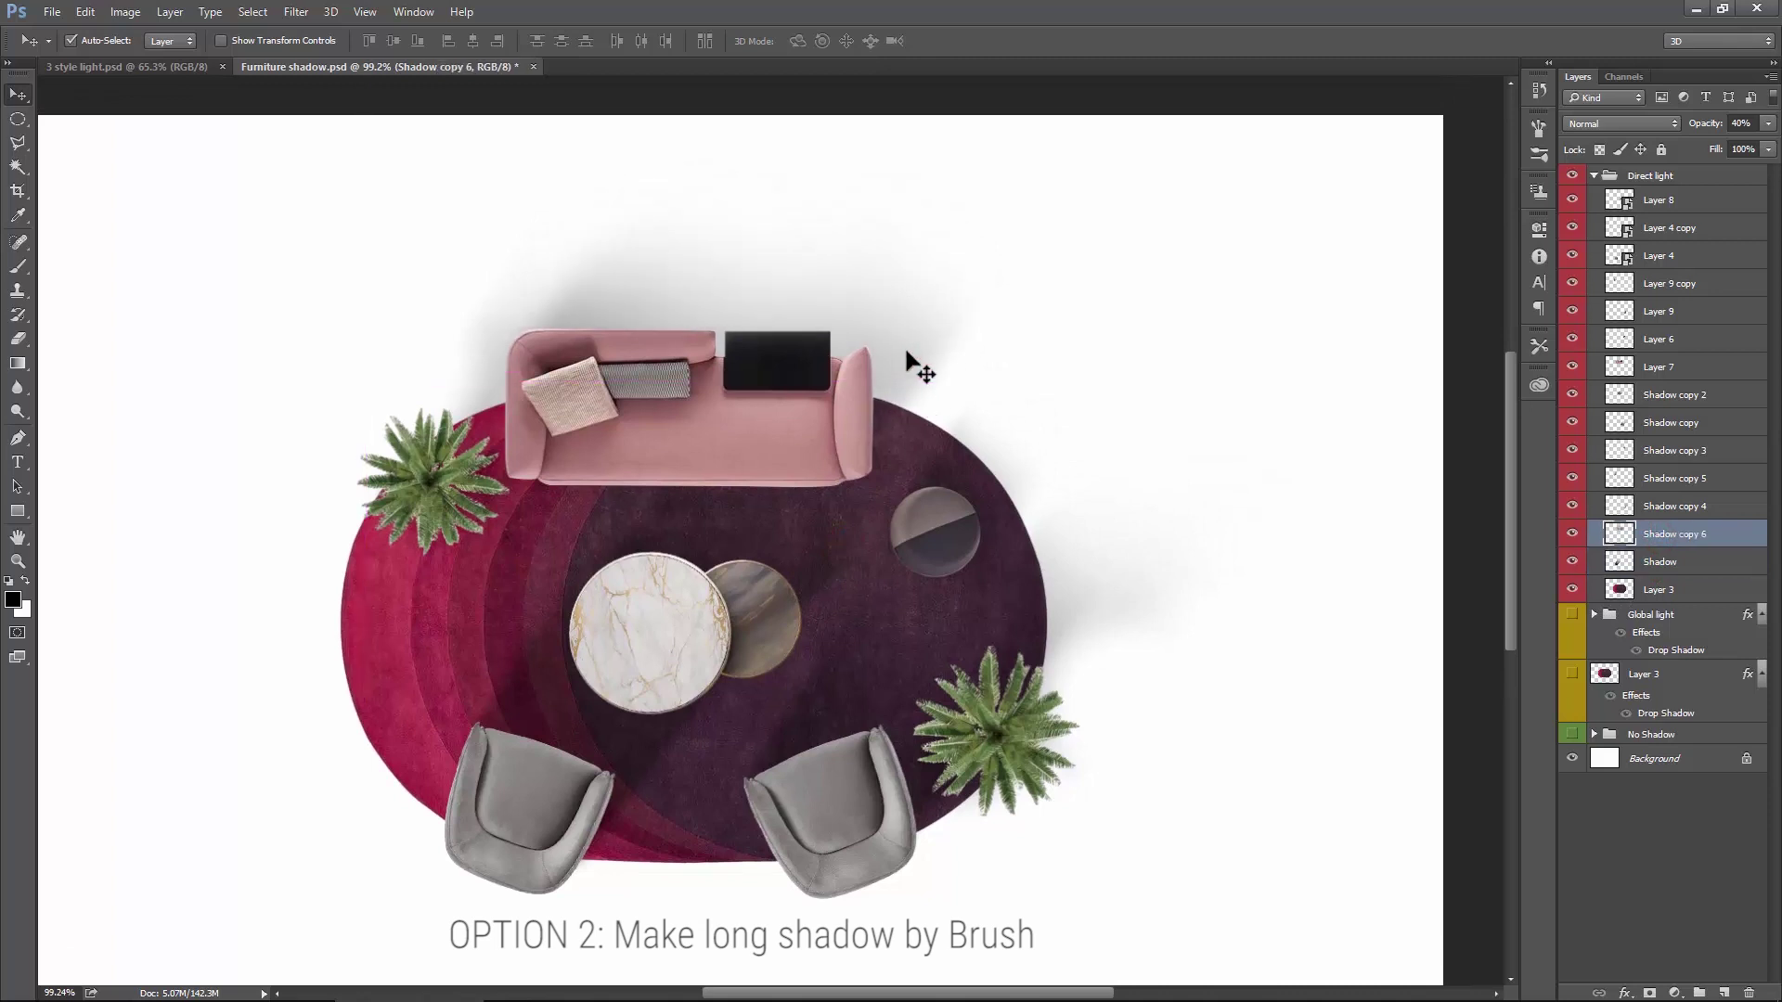
key(ctrl+t)
scroll(839, 273, down, 1)
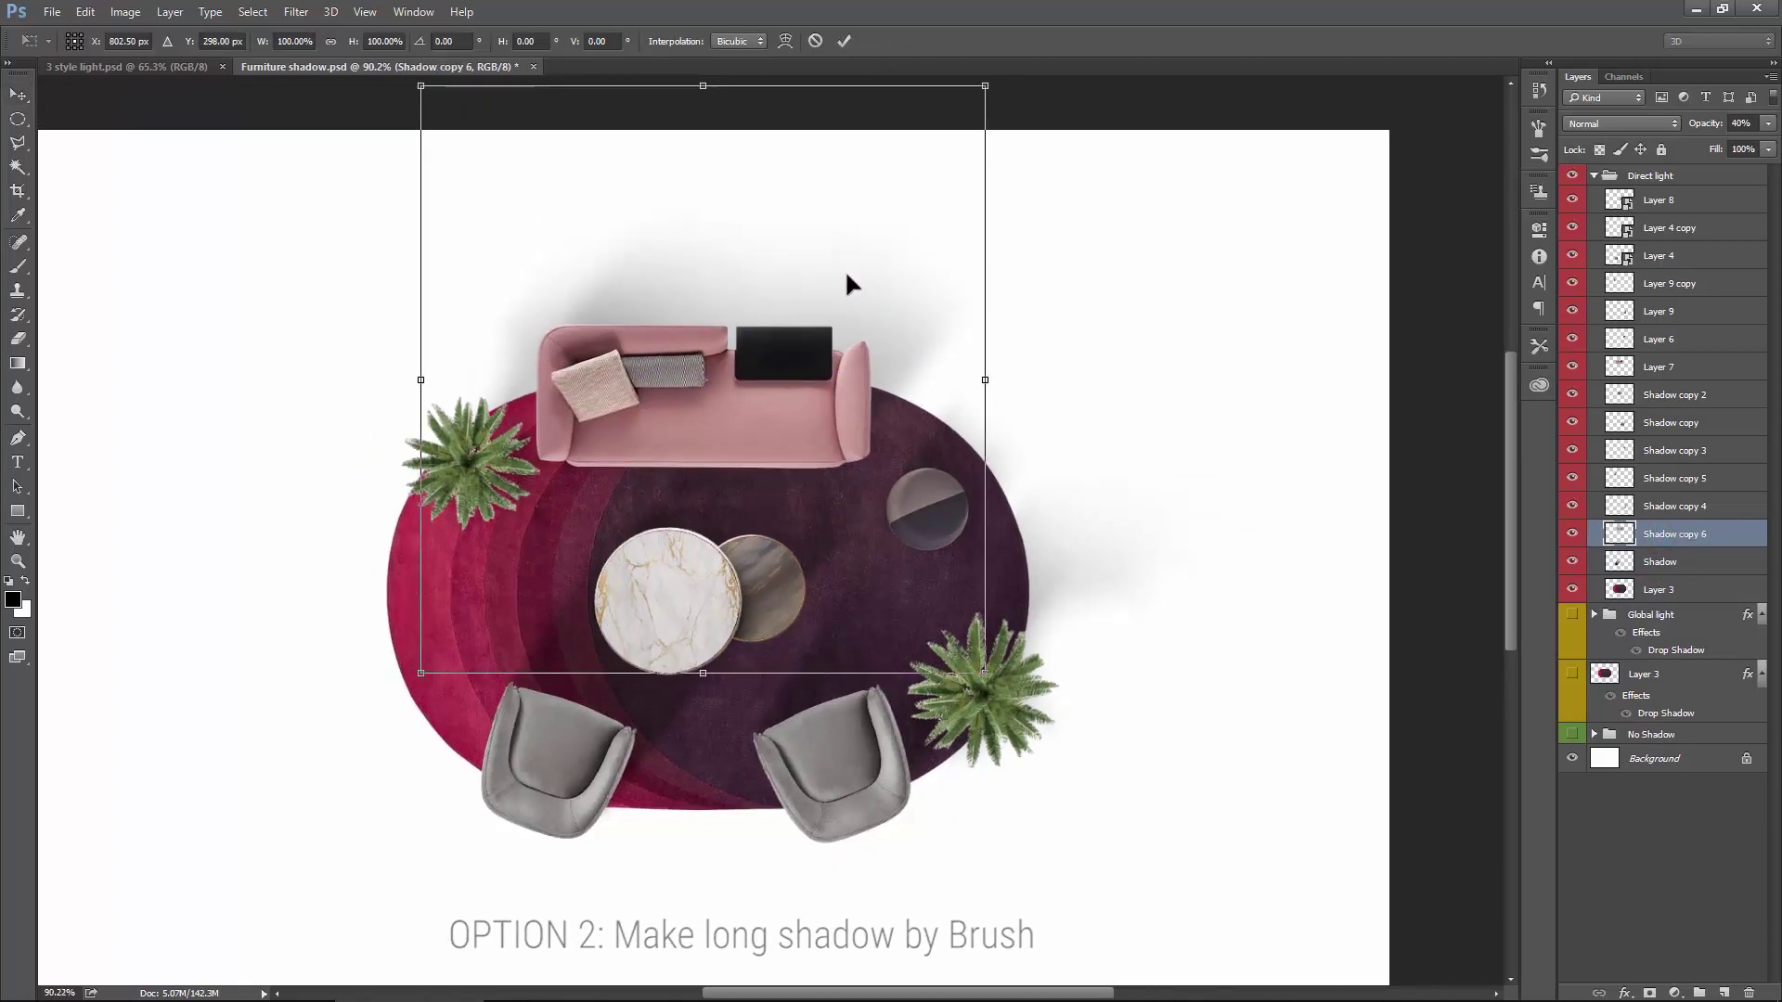
key(Return)
mouse_move(877, 249)
mouse_down()
mouse_move(899, 238)
mouse_move(886, 264)
mouse_up()
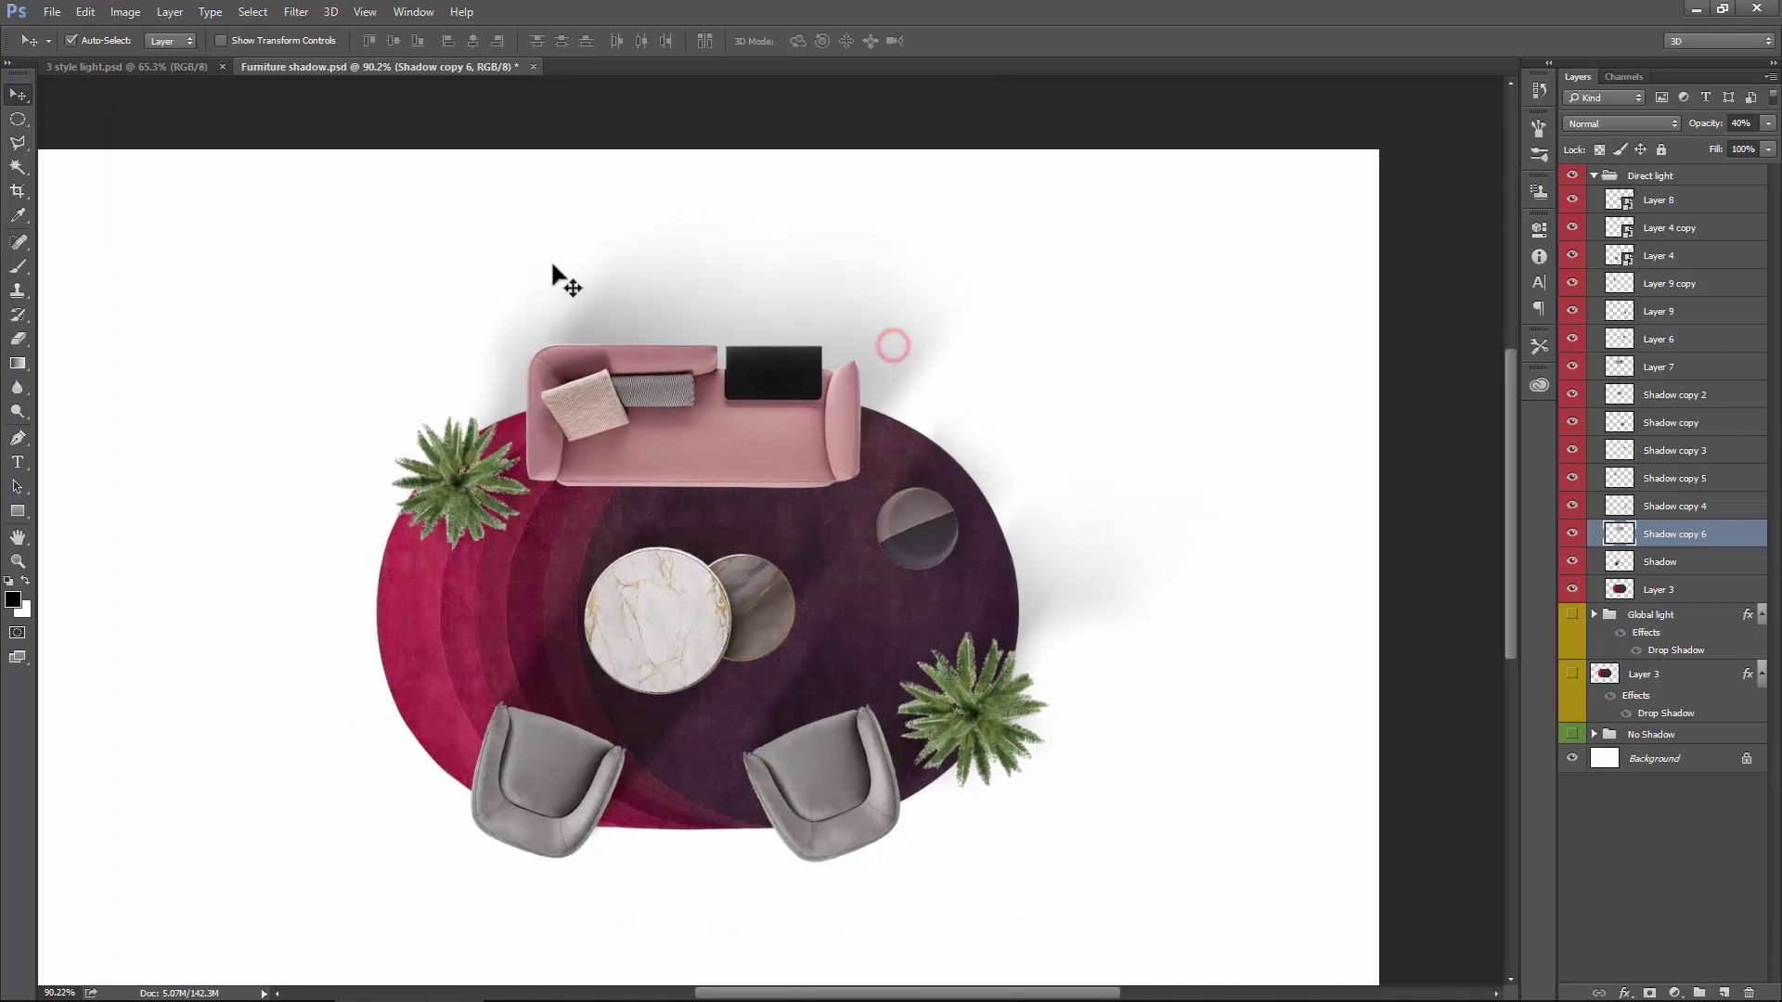
Step: Soften the outer edge of the sofa's shadow near the sofa's back corner with a 300 px eraser
click(18, 339)
key(bracketright)
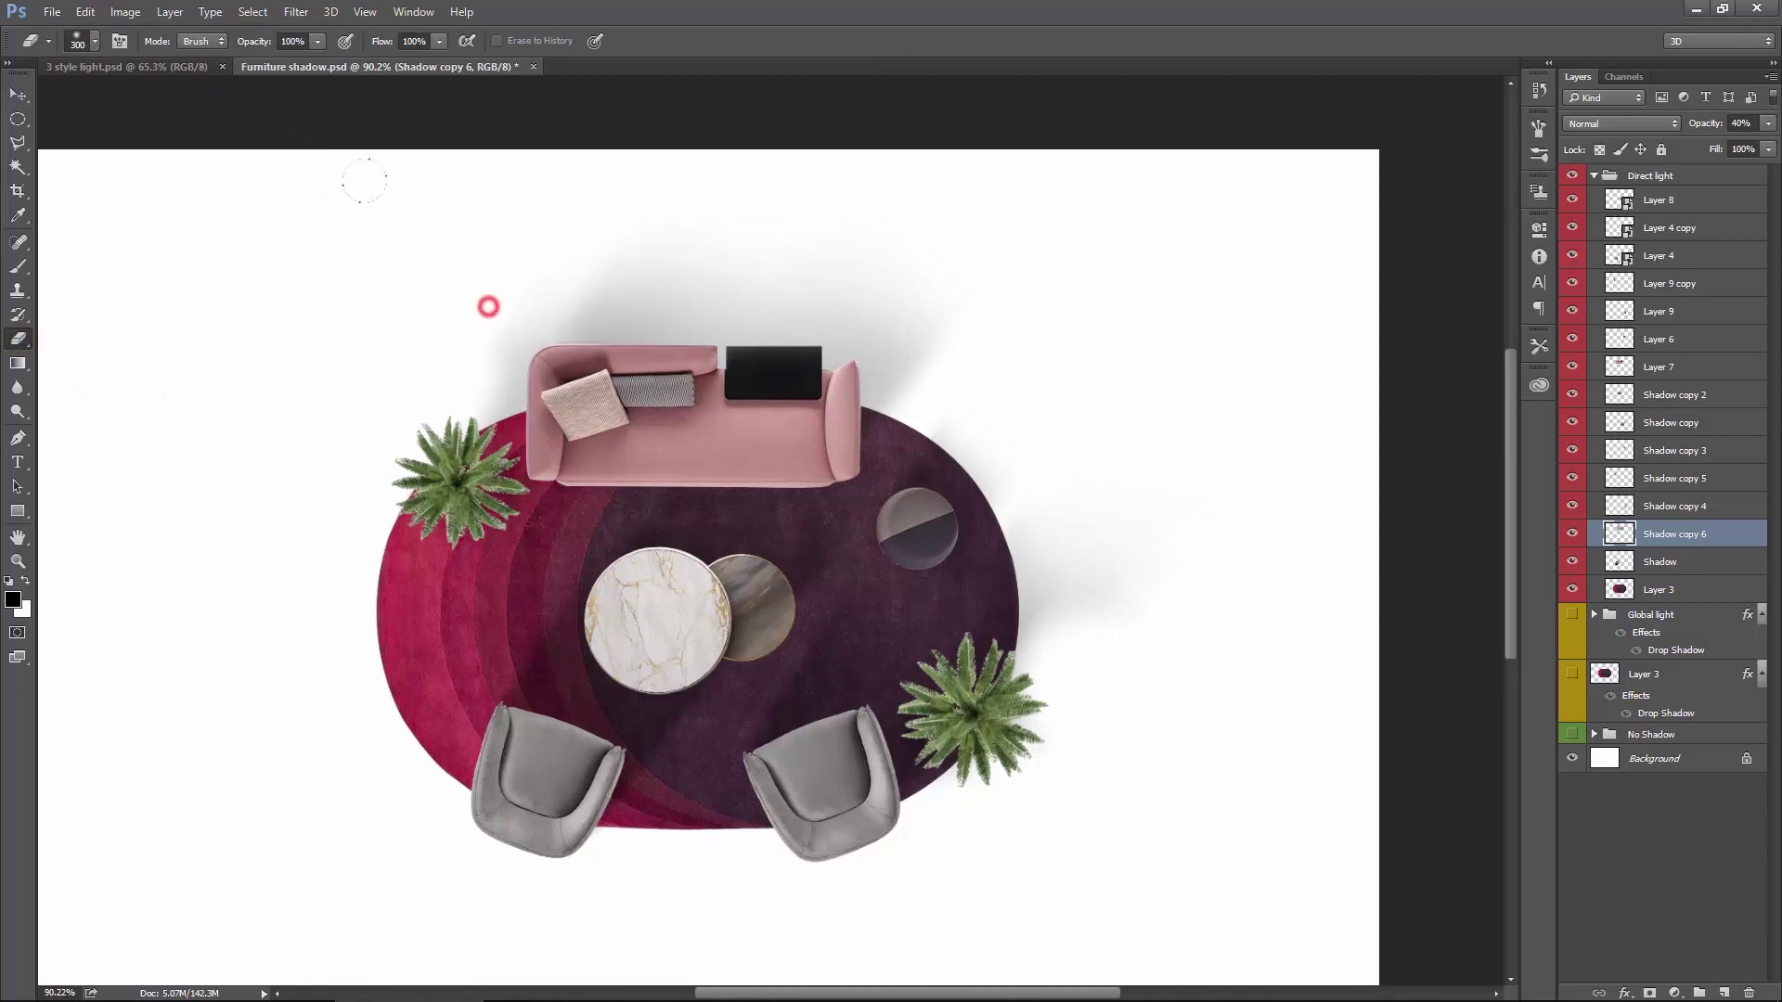
key(v)
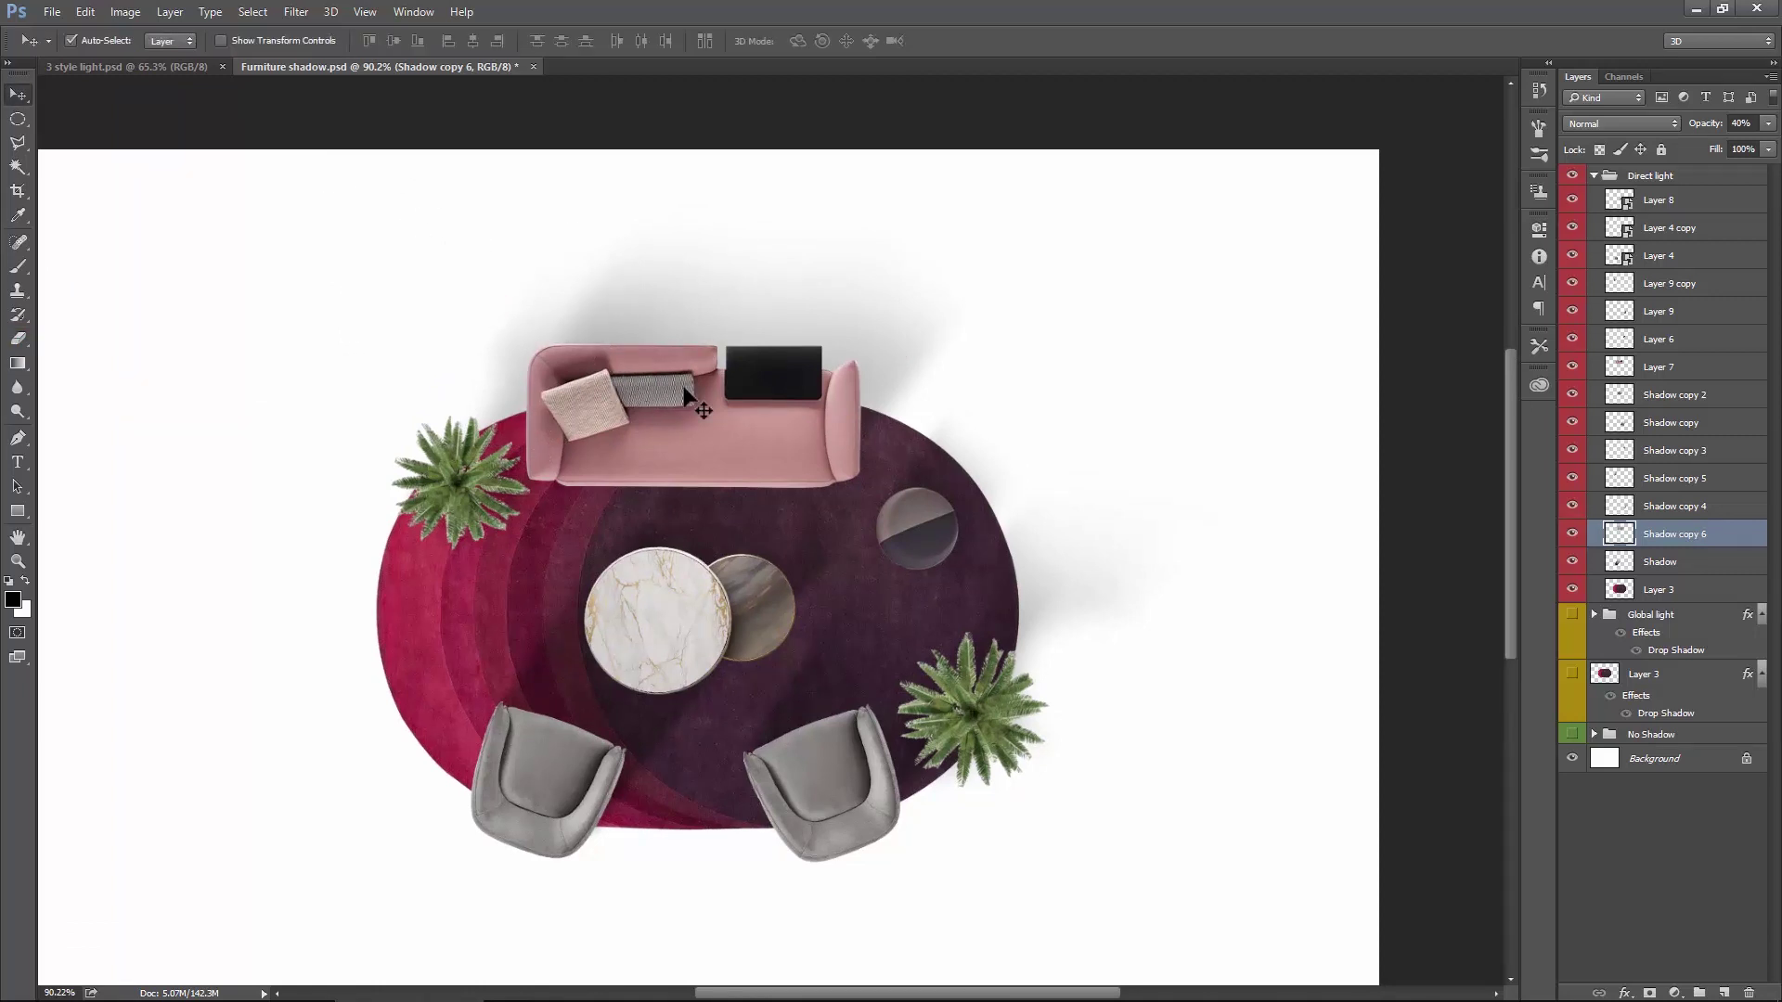
Step: Collapse the Direct light group, show the No Shadow group, and toggle Direct light's visibility to compare the furniture with and without shadows
click(1593, 176)
scroll(808, 510, up, 3)
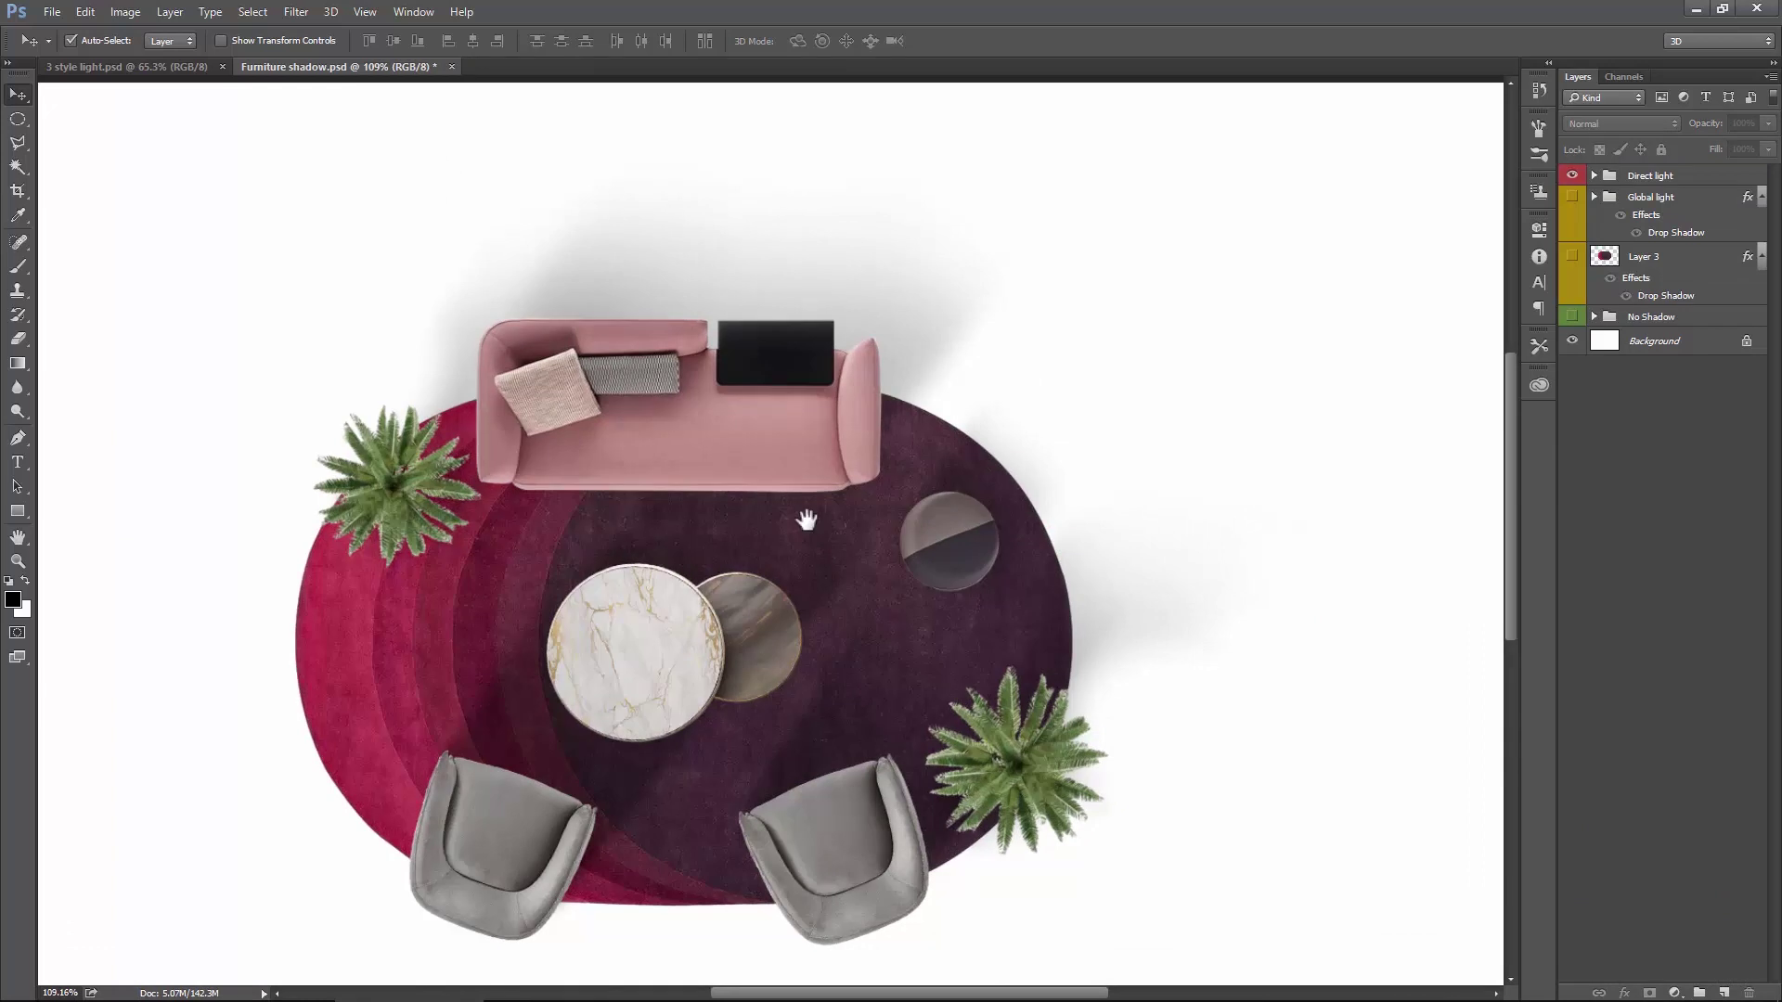
mouse_move(820, 450)
mouse_down()
mouse_move(856, 429)
mouse_move(848, 464)
mouse_up()
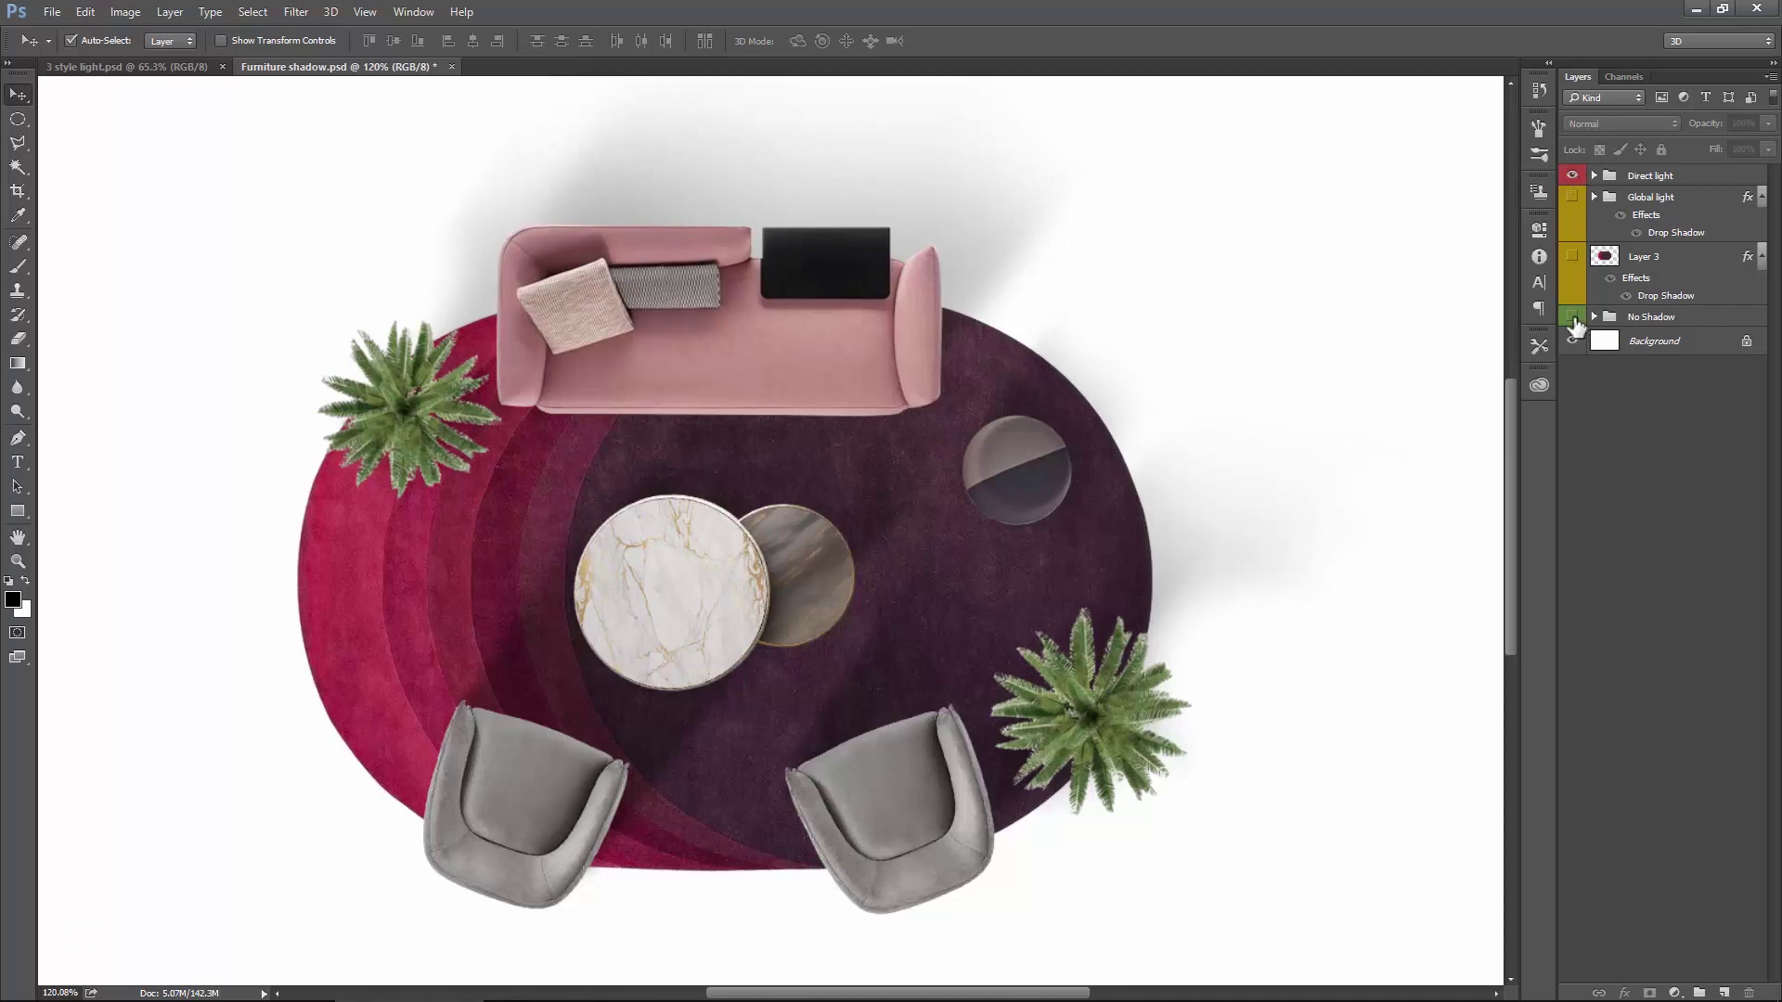
click(1573, 175)
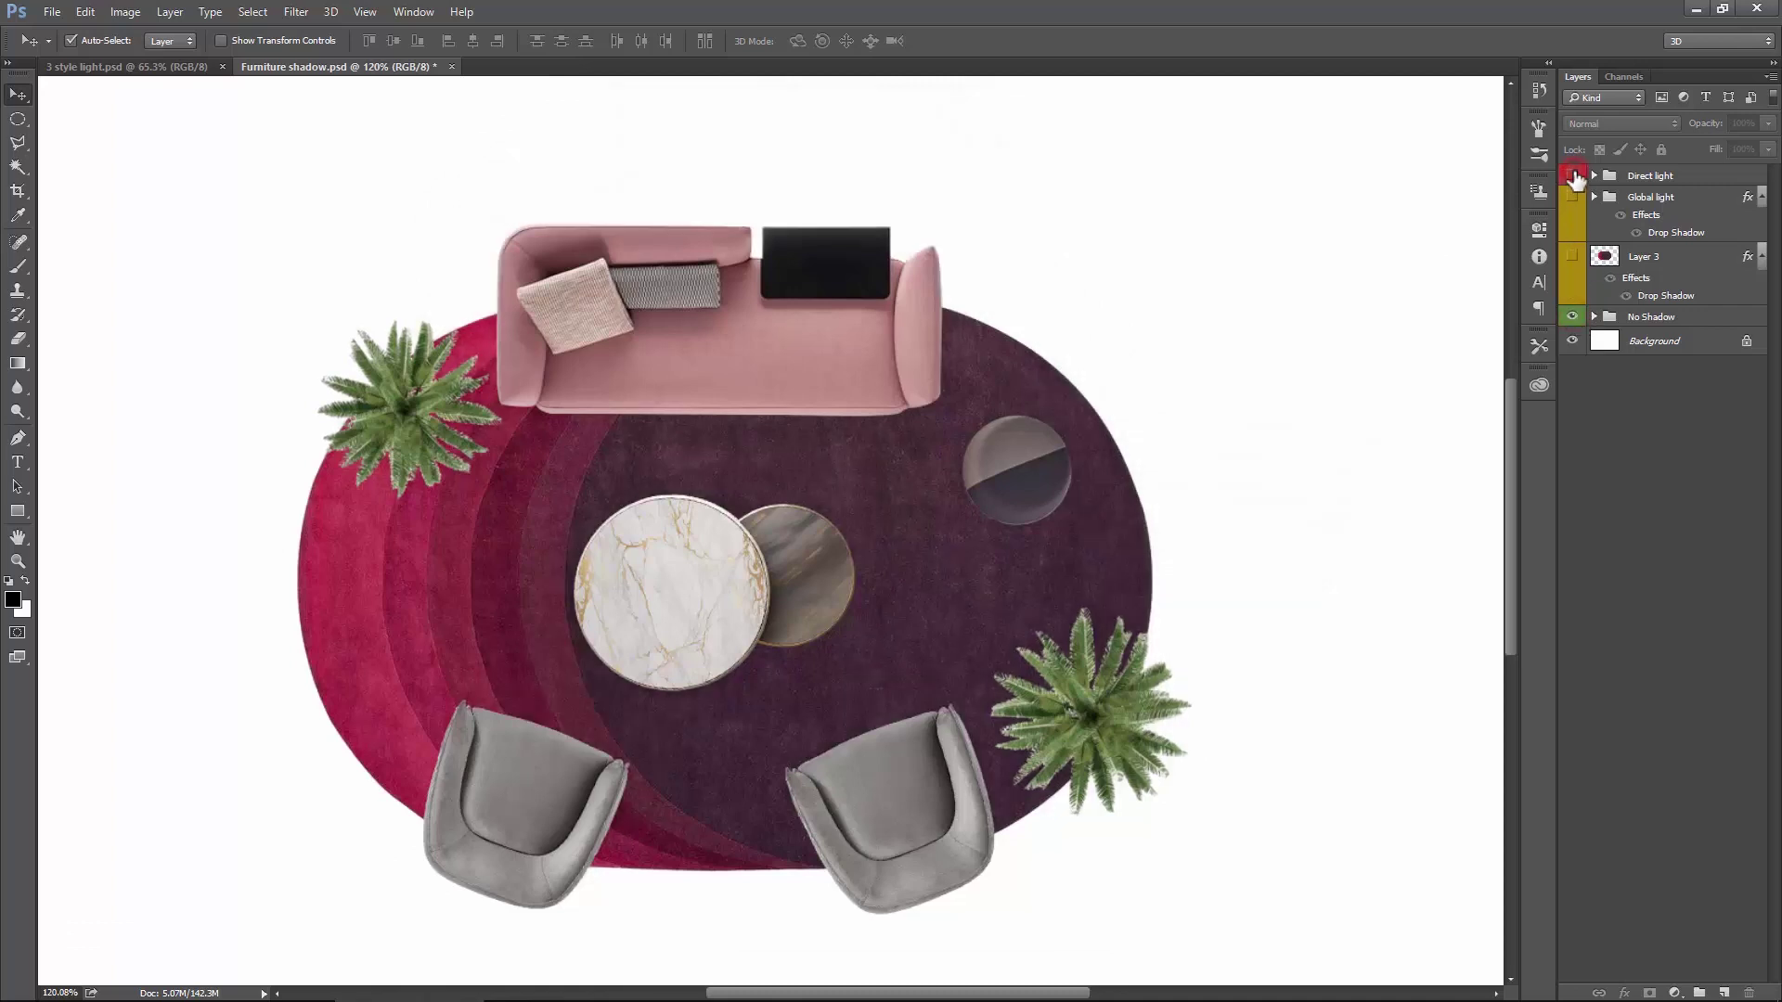
click(1572, 175)
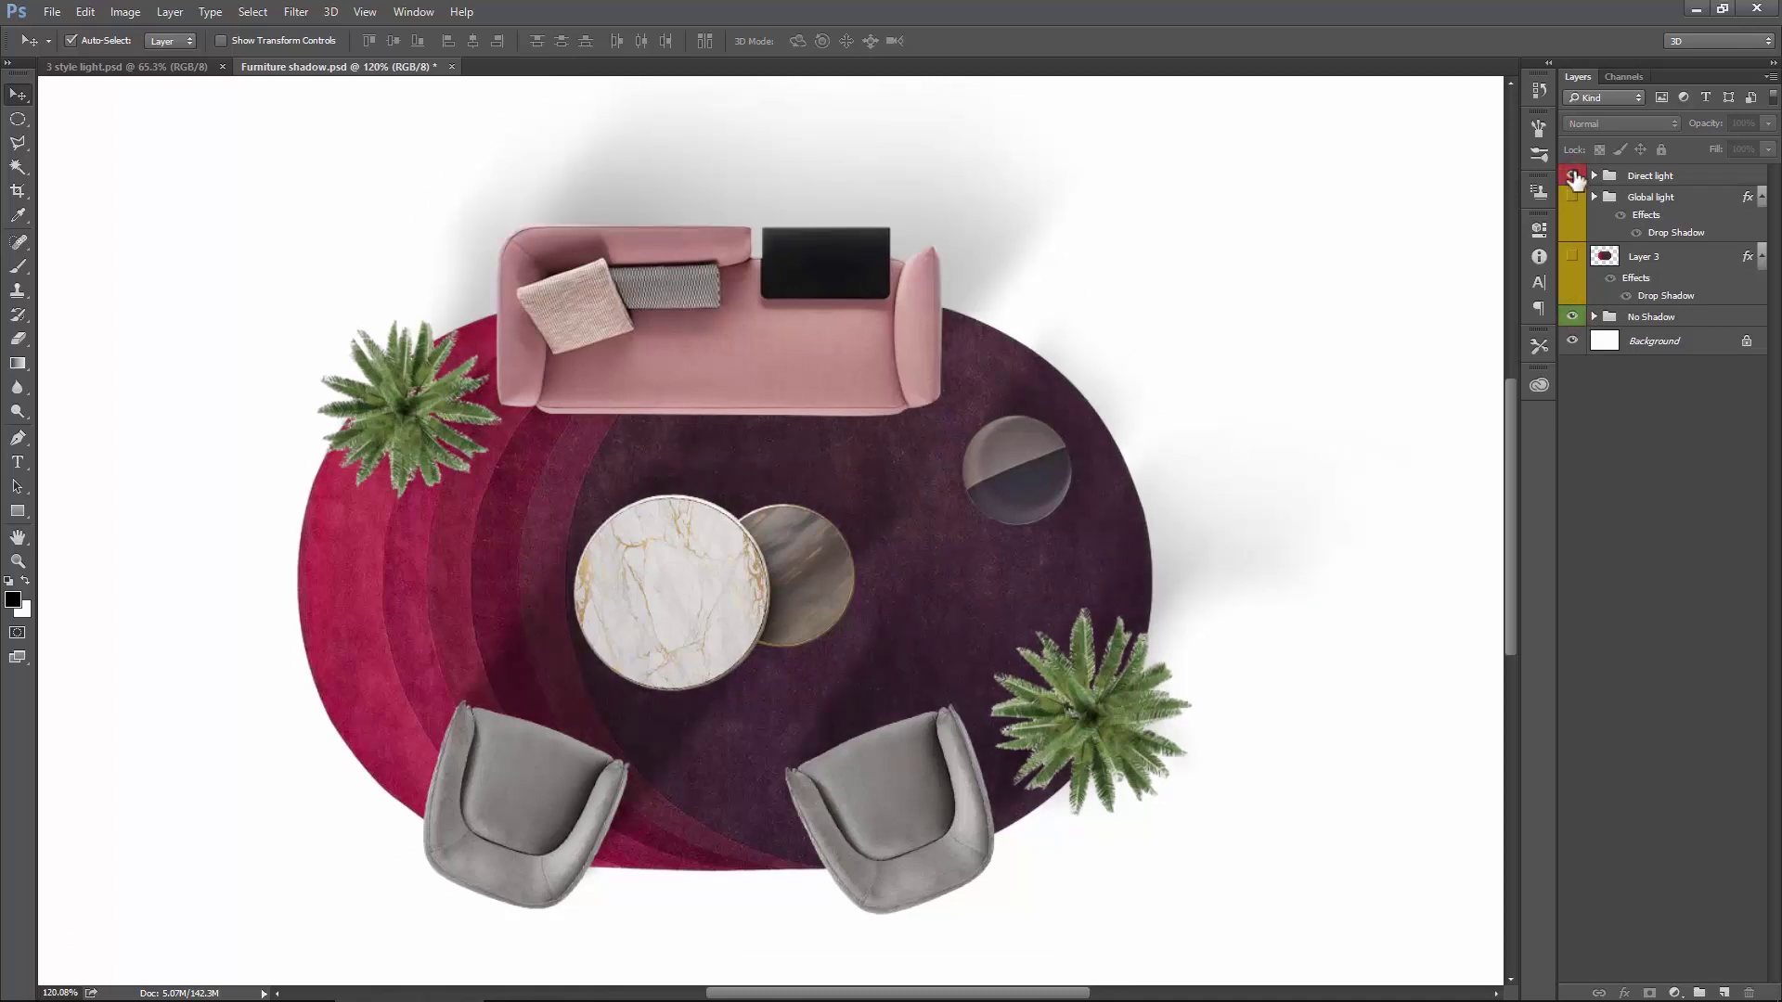
click(1573, 175)
click(1573, 175)
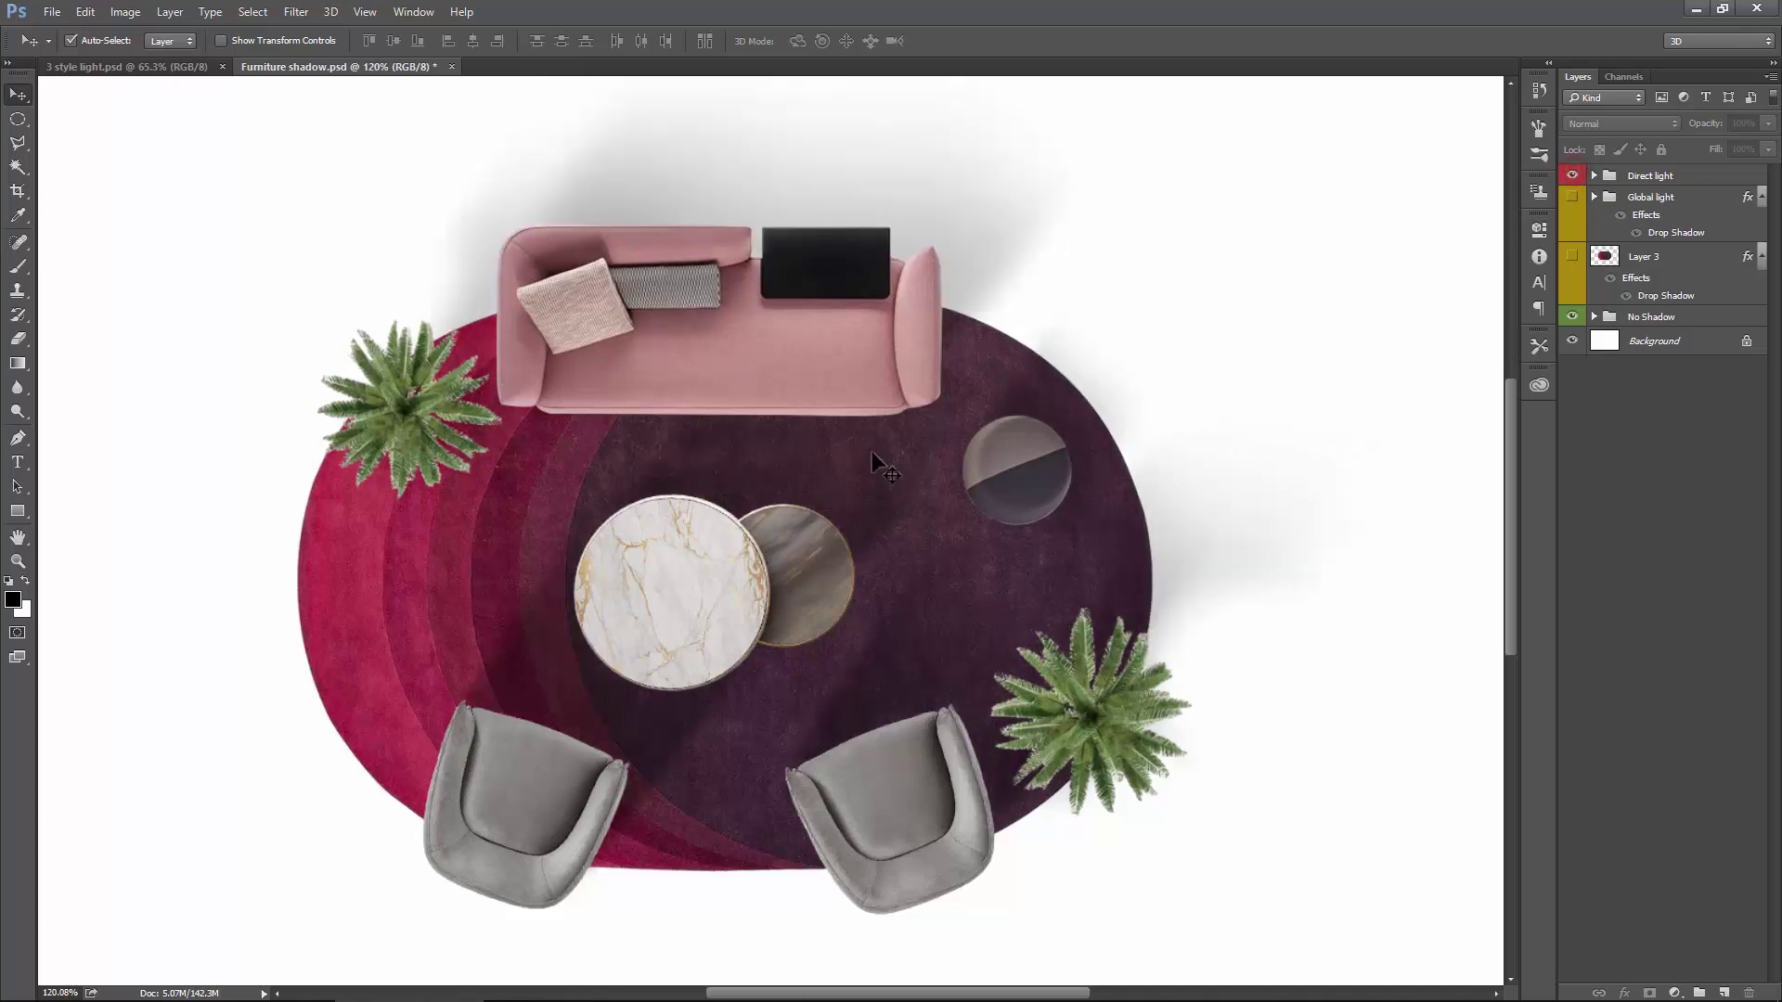